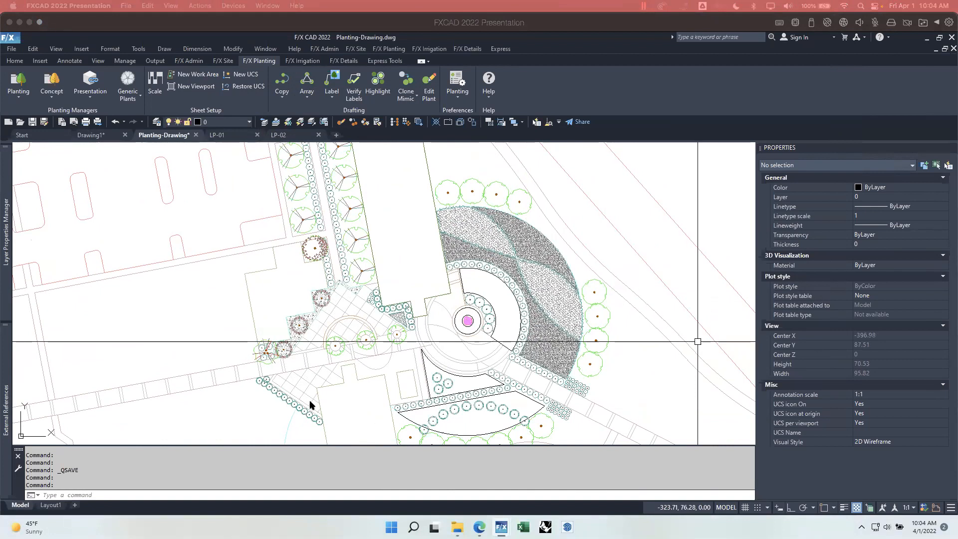
Review the plan views on the LP-02 and LP-01 sheets, returning to Planting-Drawing
click(278, 135)
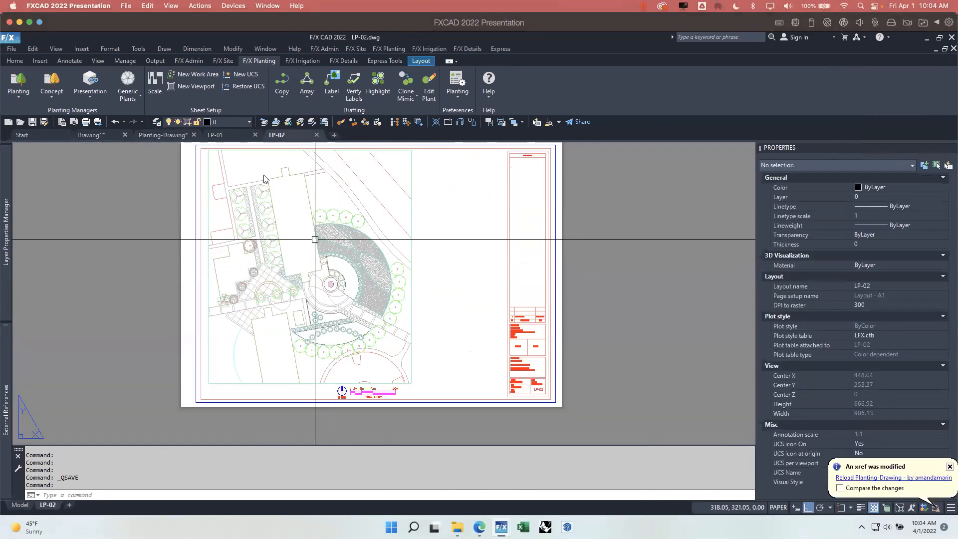
click(222, 135)
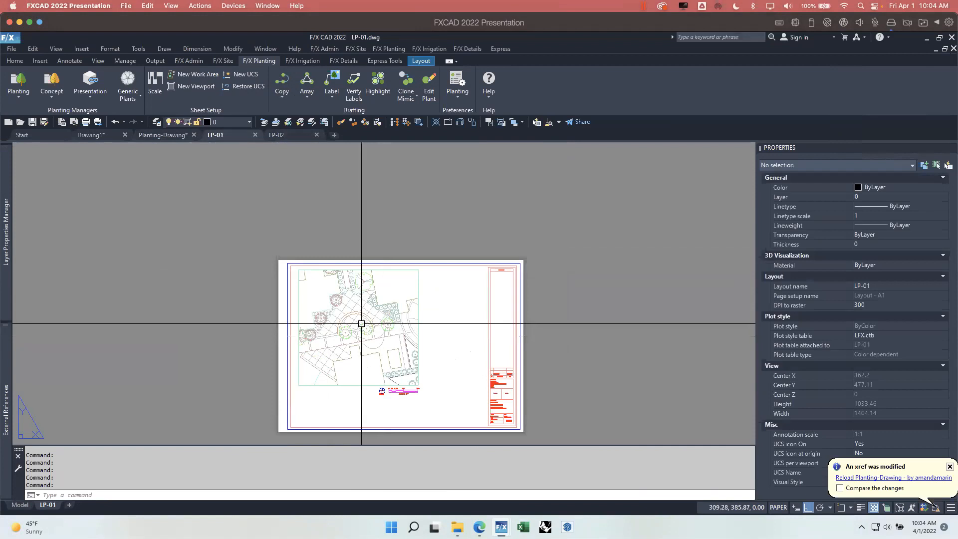
scroll(386, 382, up, 2)
middle_drag(418, 338, 404, 332)
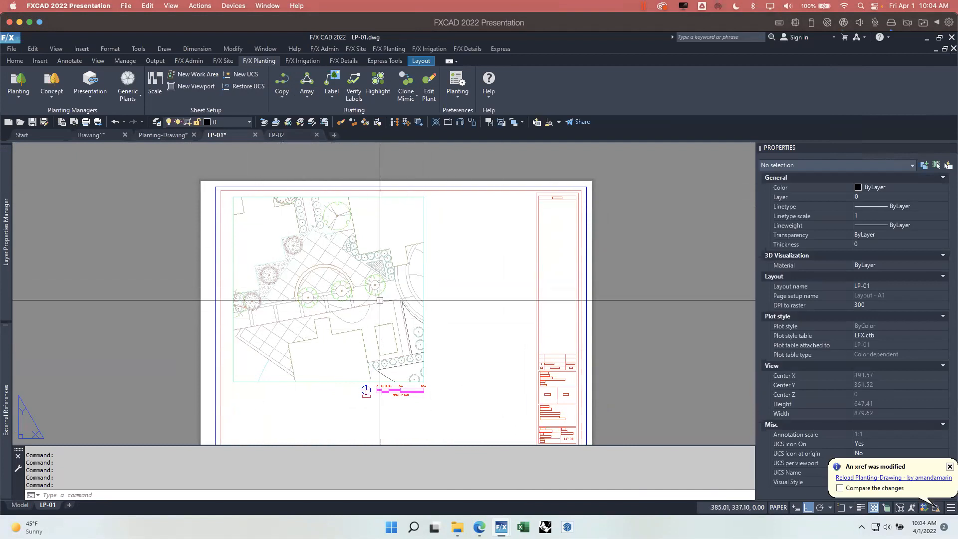
click(289, 135)
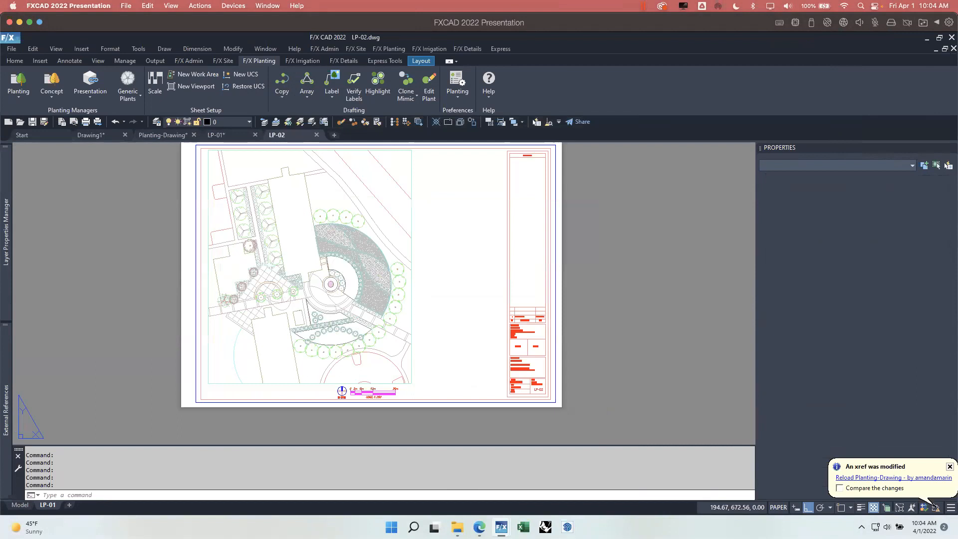
click(178, 136)
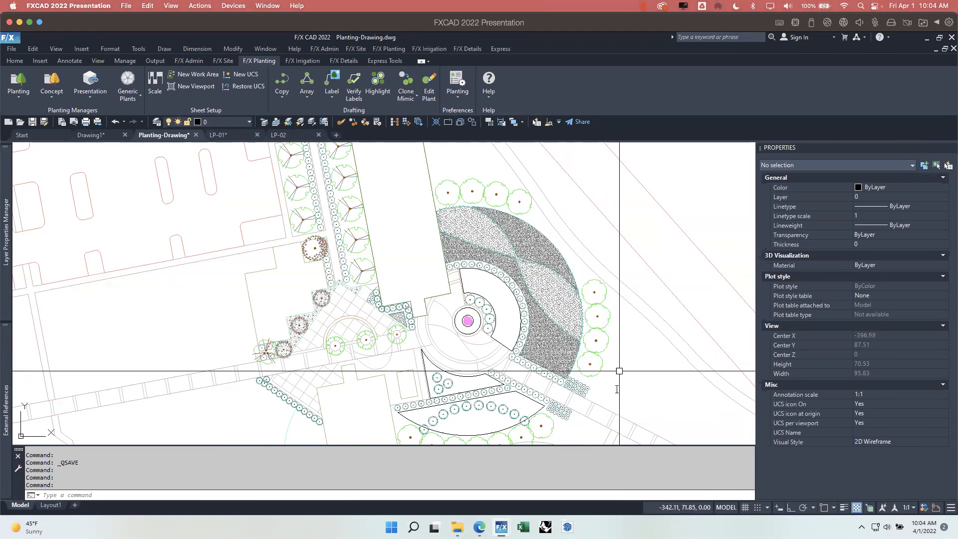
Switch to the web browser to consult the metric-to-imperial plot scale conversion table, returning to the planting drawing
click(479, 527)
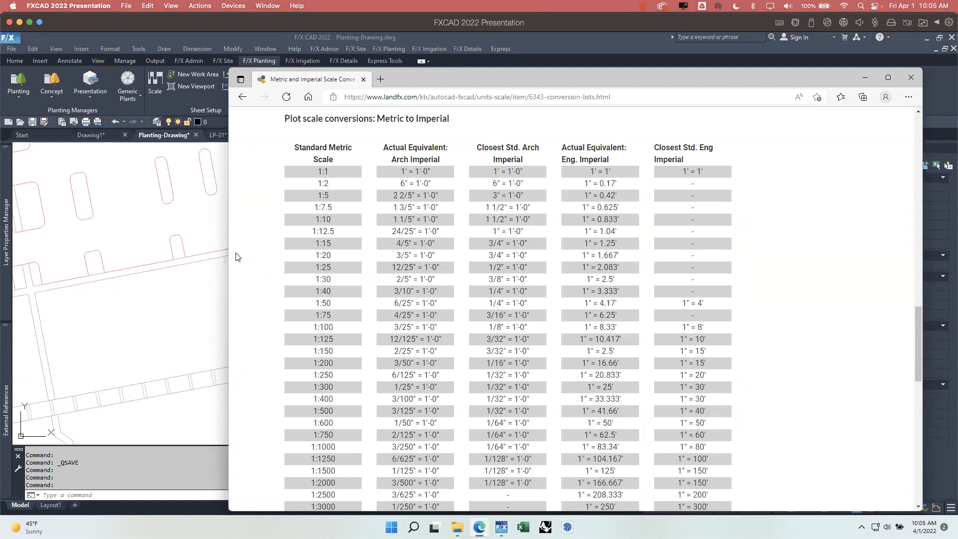
click(201, 294)
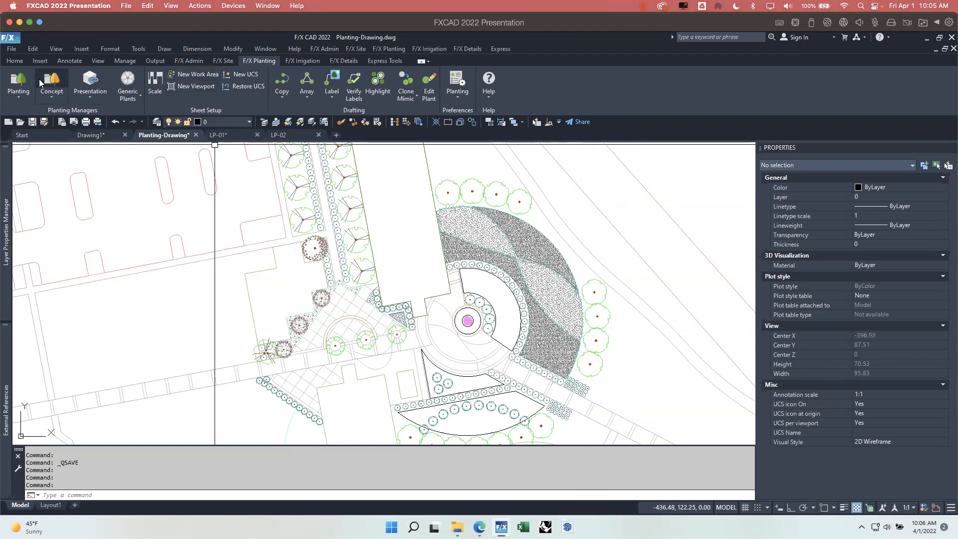
Start a new work area titled SMALL PLAZA with the layer suffix SMPLAZA
click(202, 74)
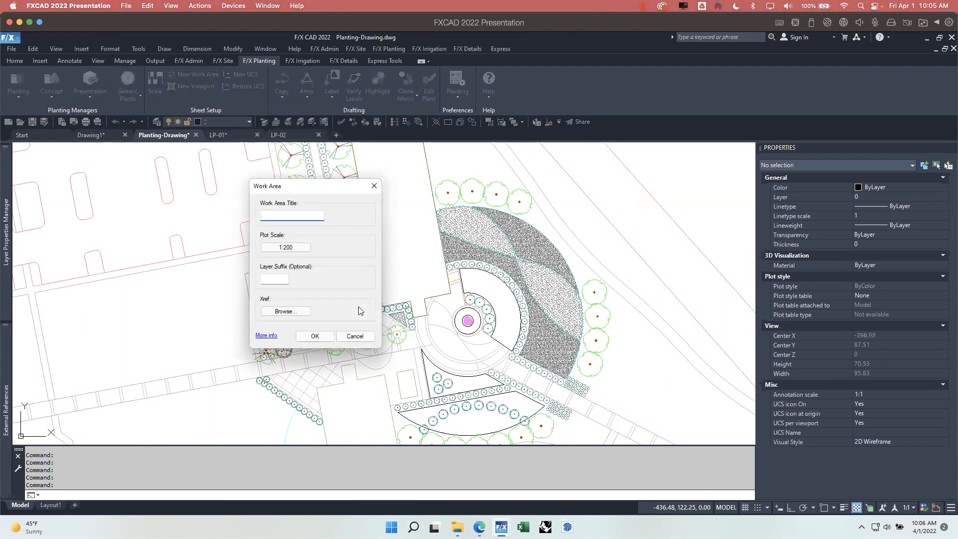
drag(349, 189, 240, 182)
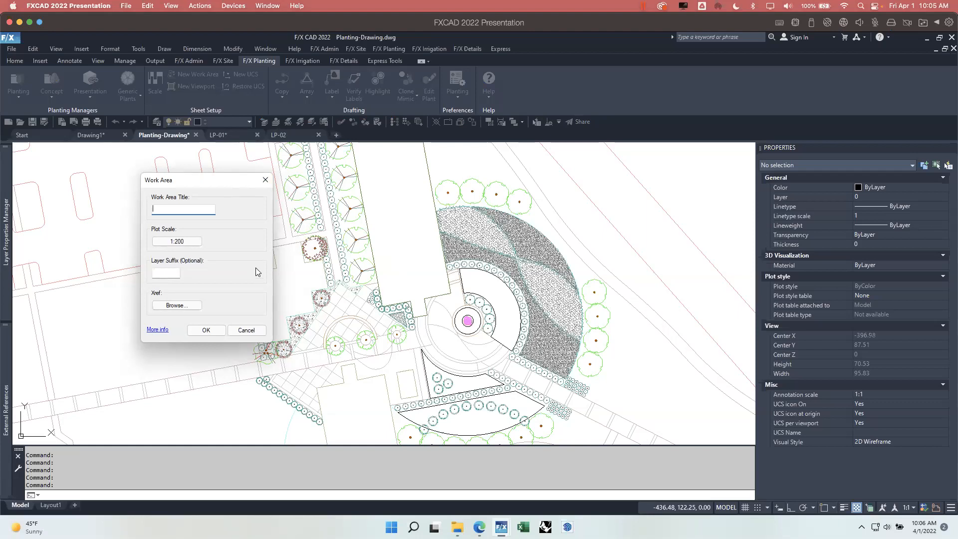
text(SMALL PLAZA)
click(164, 274)
text(SMPLAZA)
Set the work area's metric plot scale to 1:100 and accept the work area settings
click(178, 244)
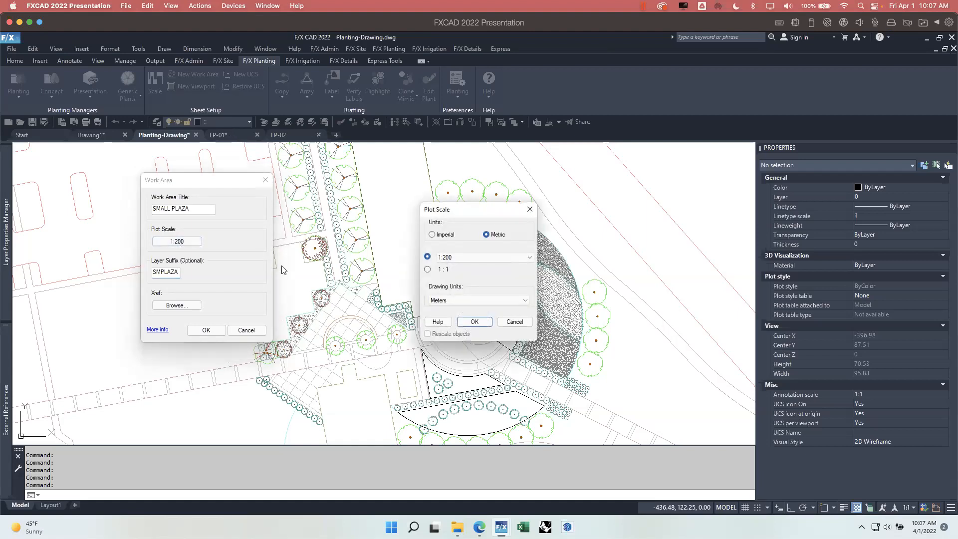
click(513, 257)
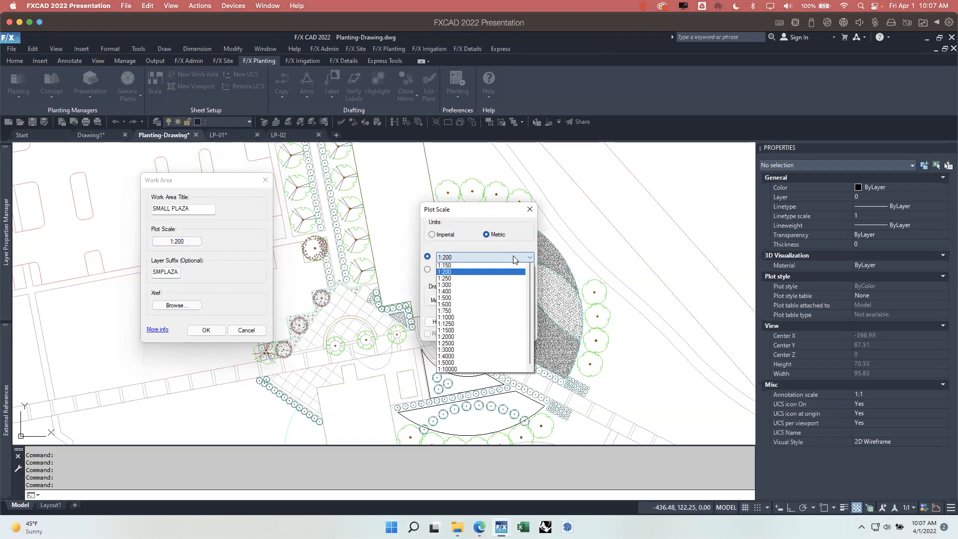
click(463, 338)
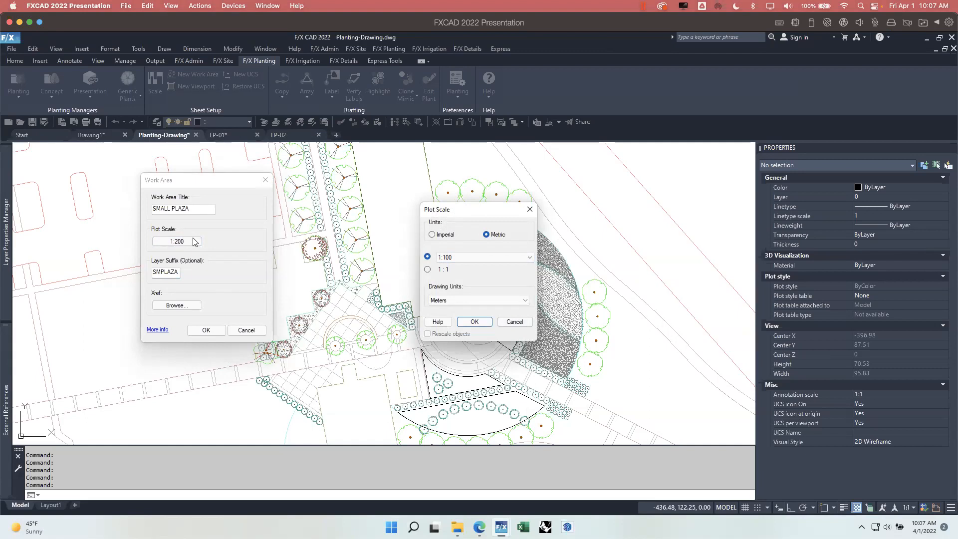
click(479, 323)
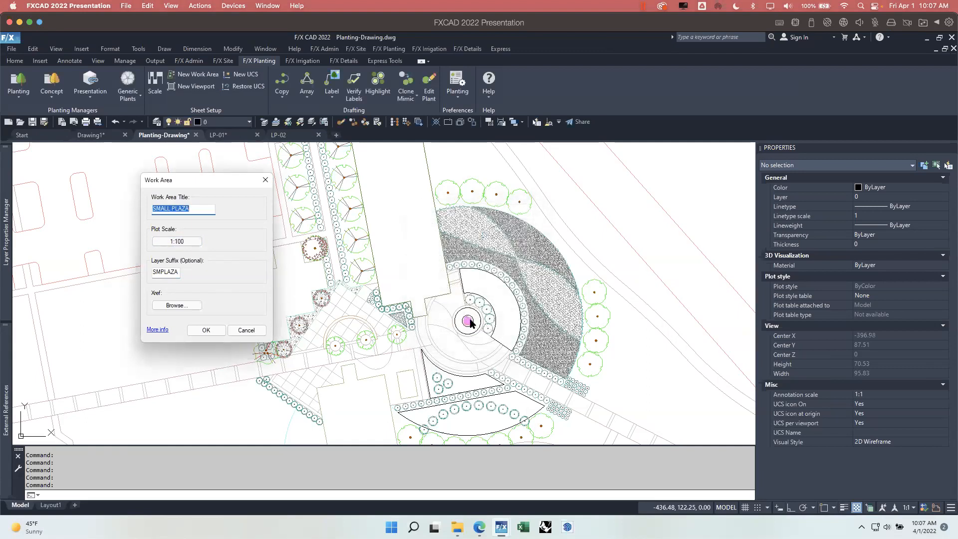
click(206, 331)
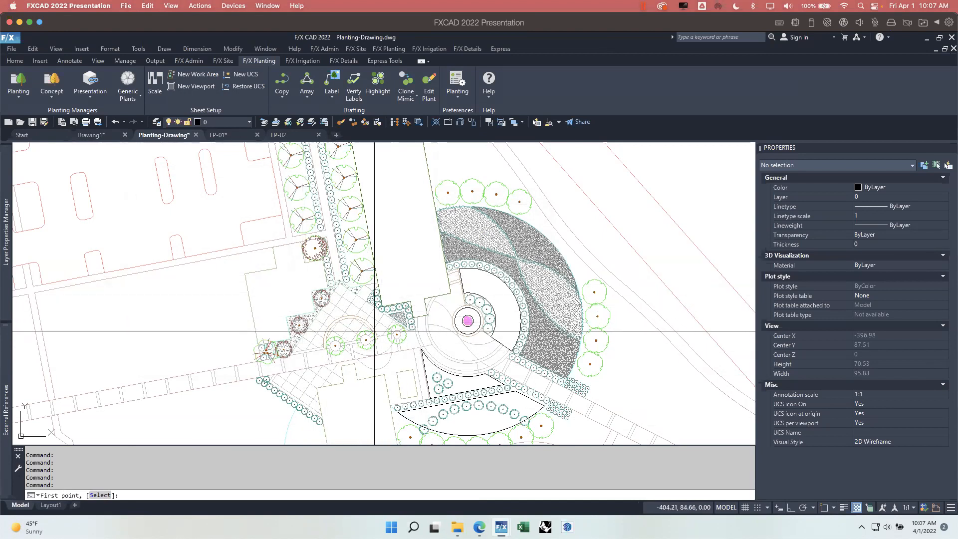
Trace a closed work area boundary around the small plaza, its three trees and the adjoining building corner
click(410, 276)
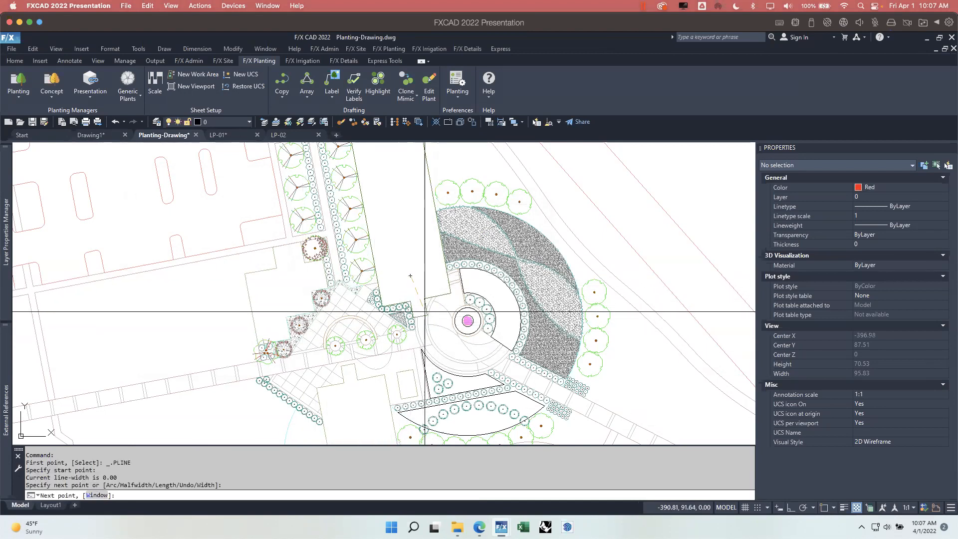
click(425, 343)
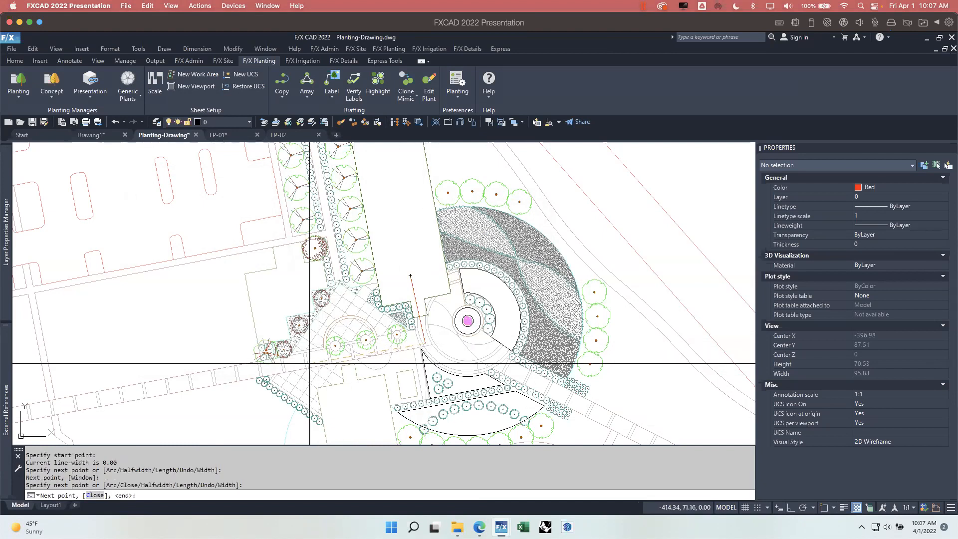
click(297, 365)
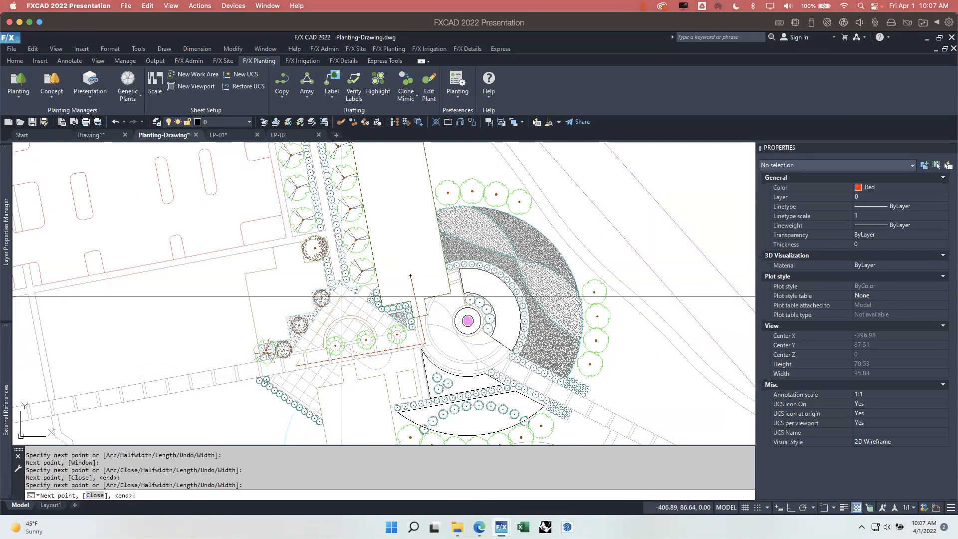
click(334, 313)
click(359, 303)
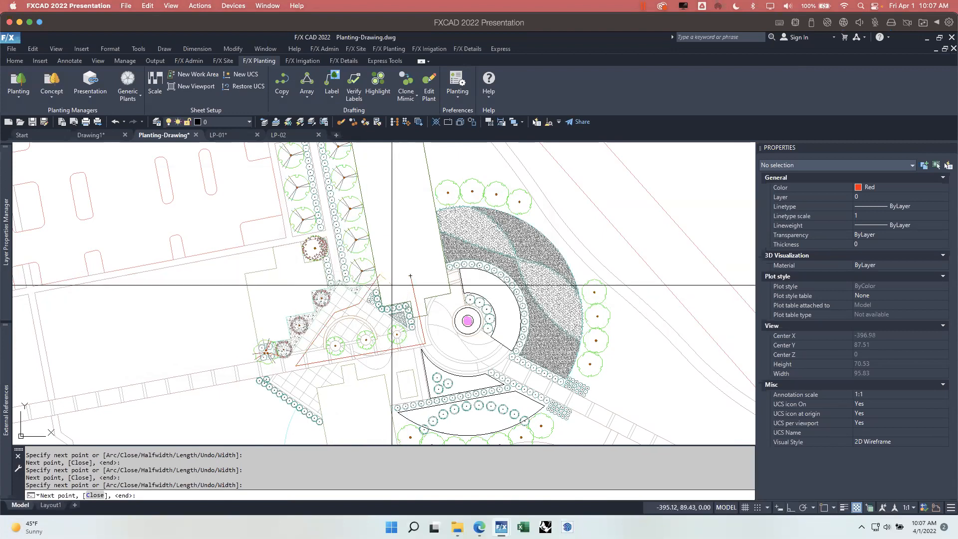
key(Return)
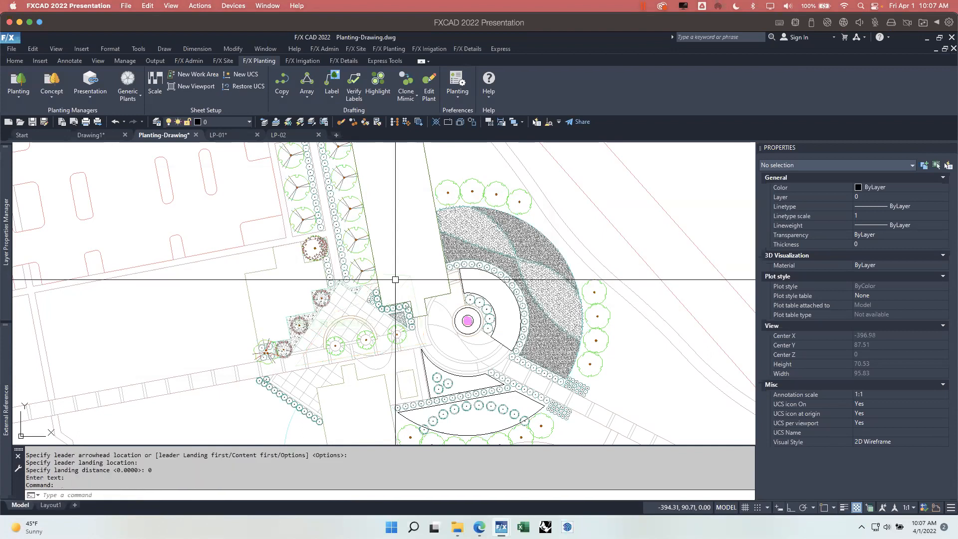
Move the work area label off the plaza paving to just above the boundary's upper-right corner
scroll(343, 317, up, 2)
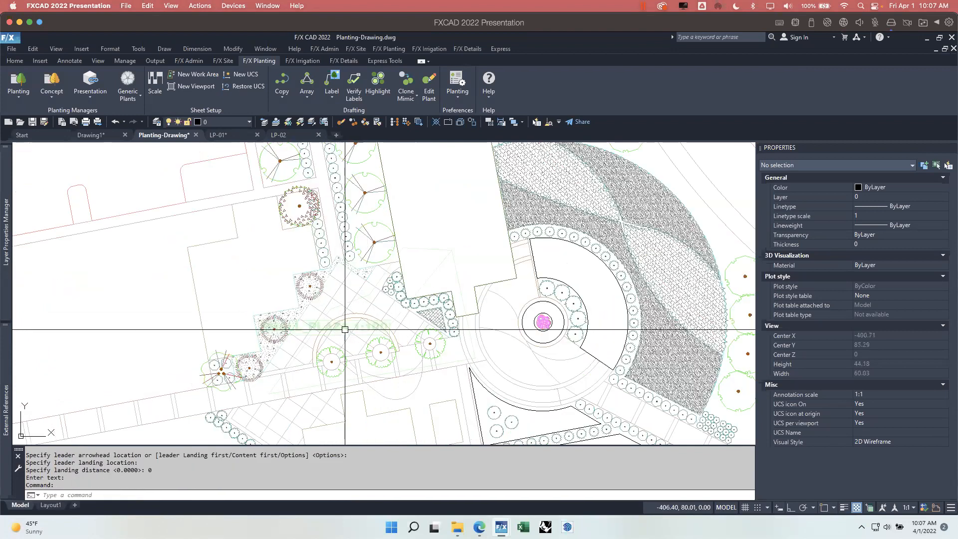
click(388, 322)
click(388, 322)
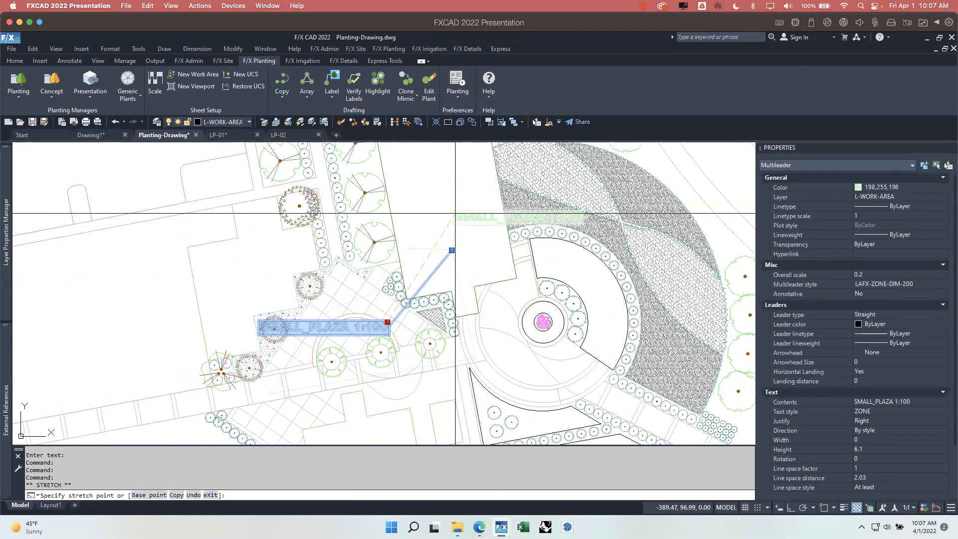
click(459, 203)
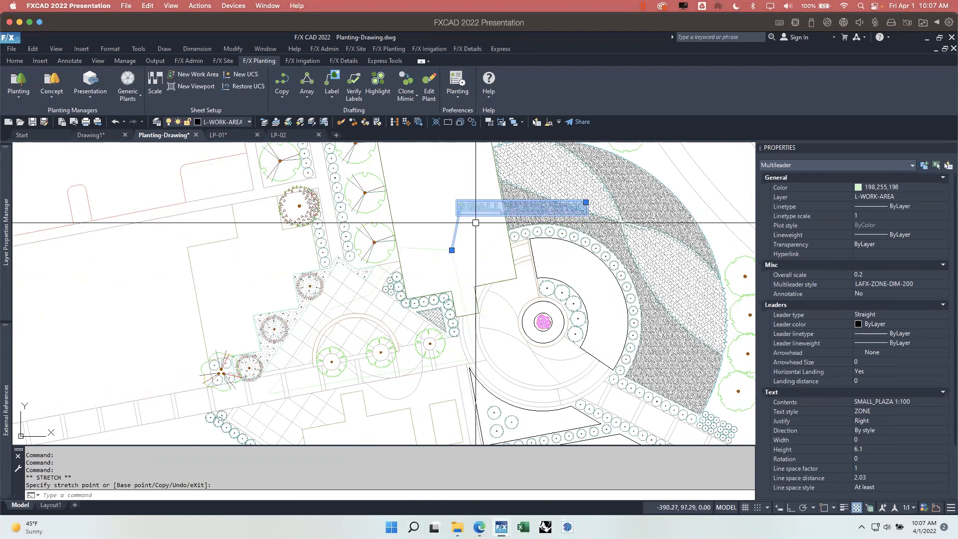
key(Escape)
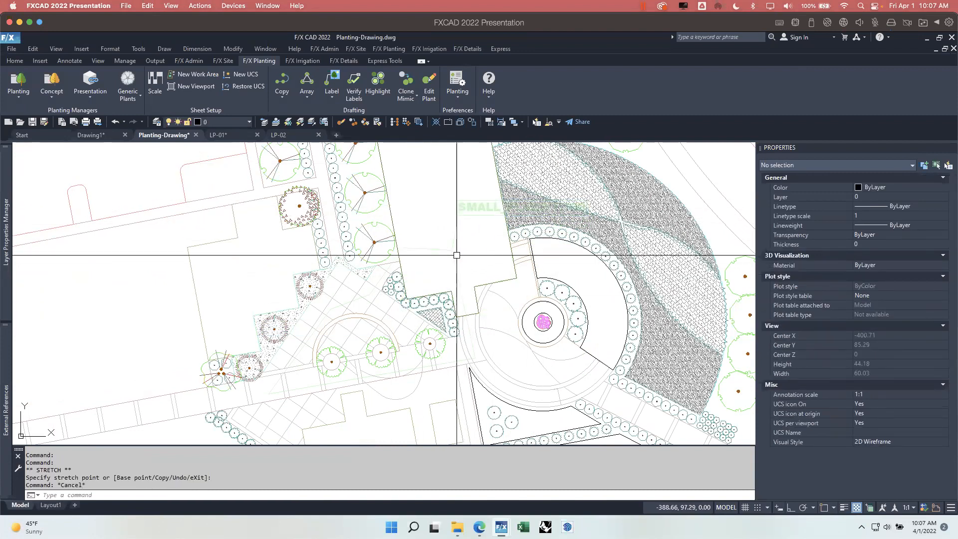
Change the colour of the small plaza boundary and its label to true colour 22,197,148
click(473, 266)
click(445, 245)
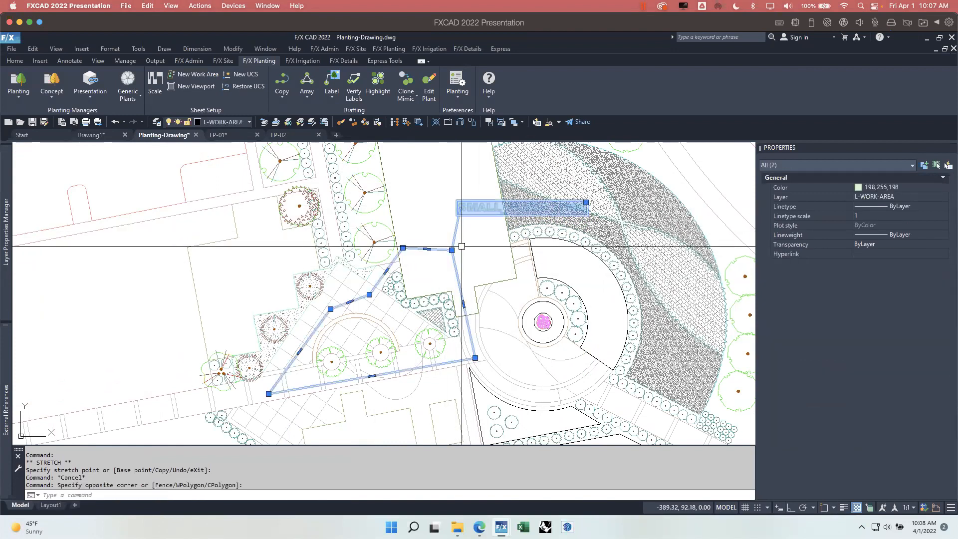
click(920, 190)
click(944, 188)
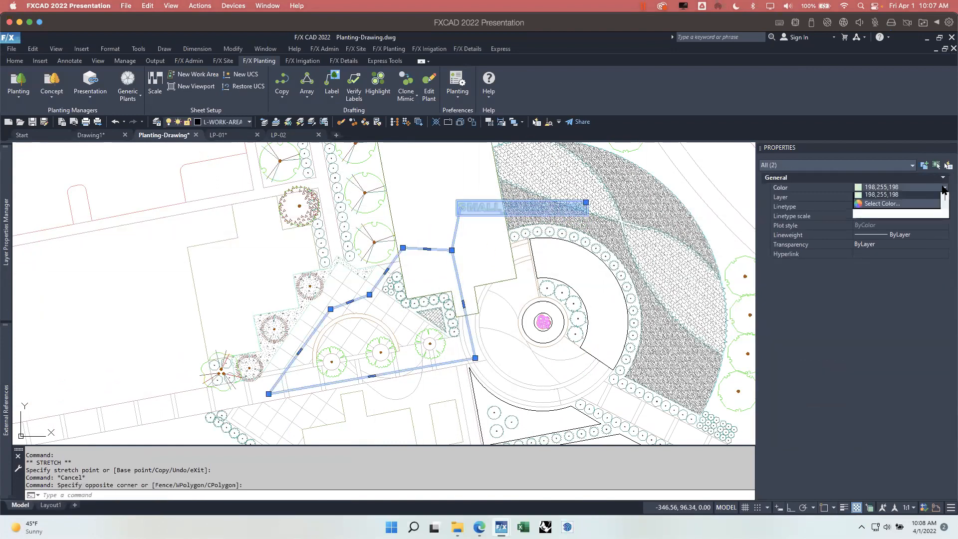
click(877, 278)
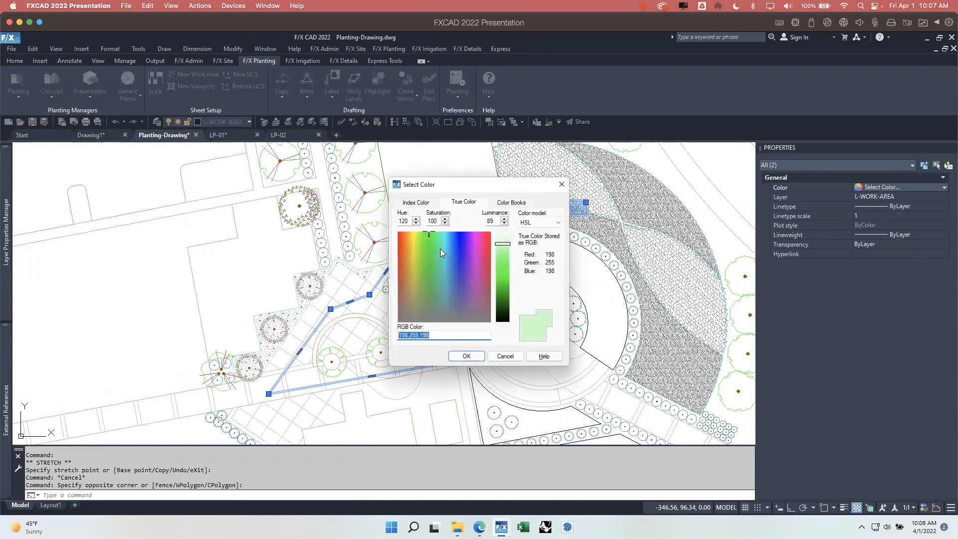
click(441, 248)
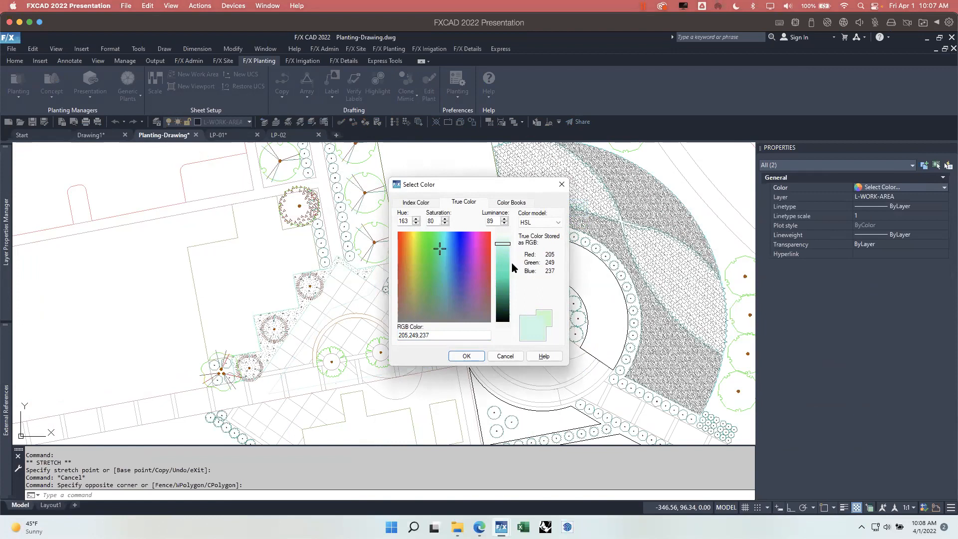
click(504, 272)
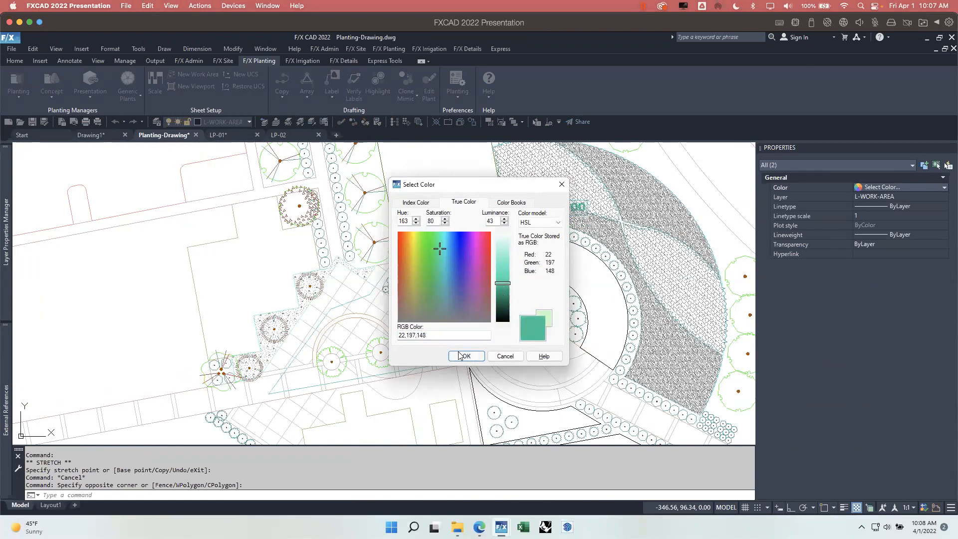
click(466, 356)
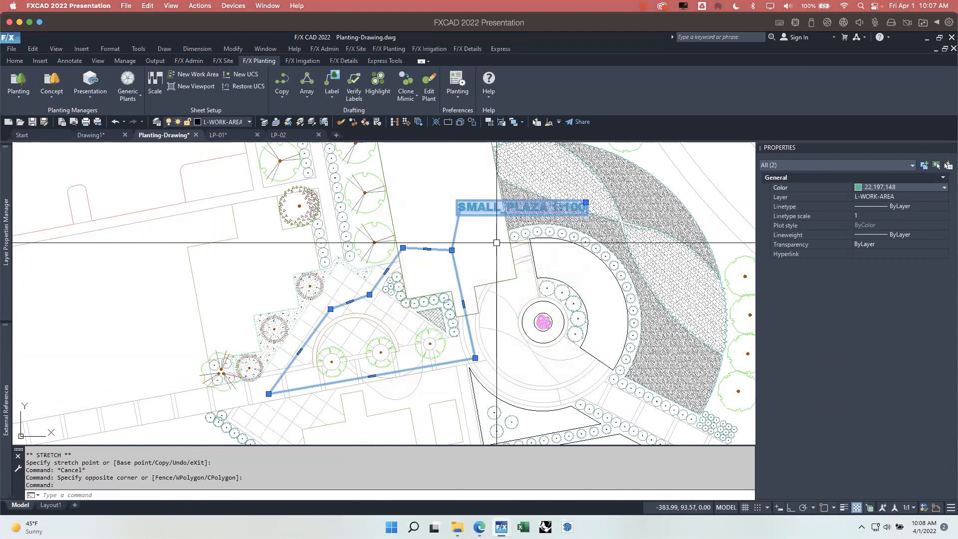
key(Escape)
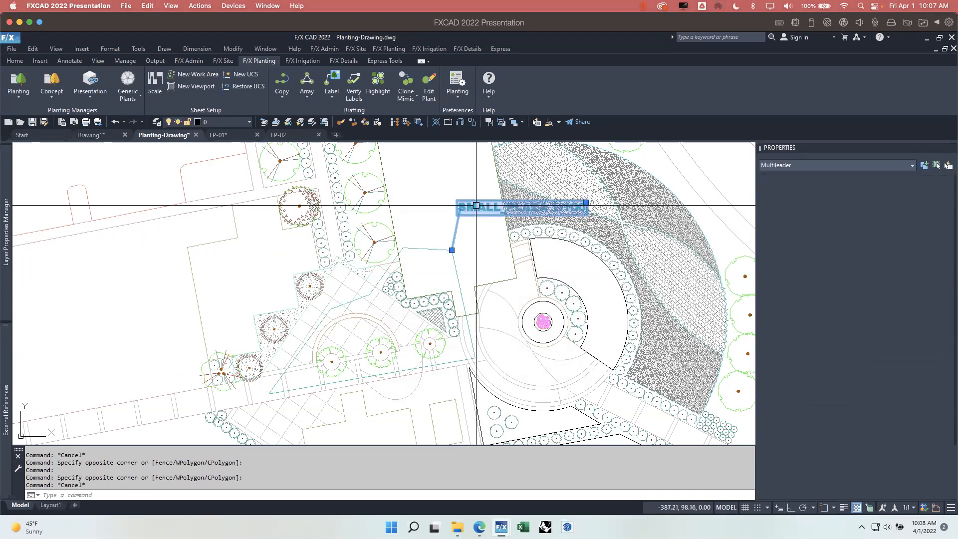
Bring the small plaza's work area label in front of the planting hatches and select it again
click(453, 247)
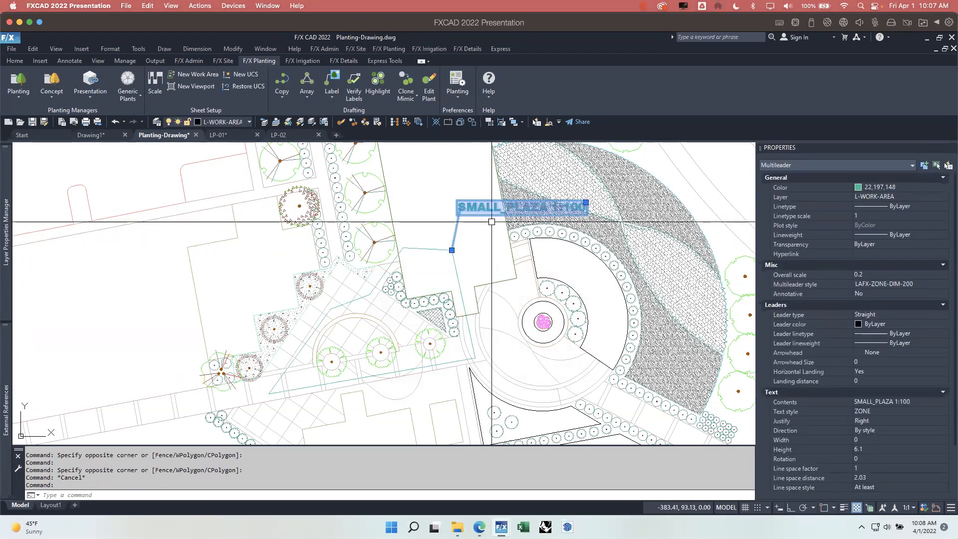
click(502, 122)
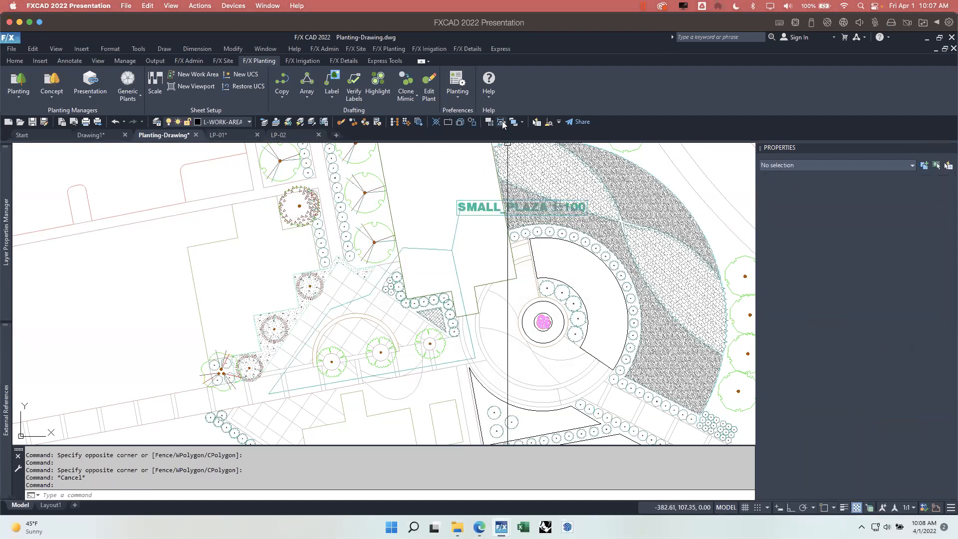
scroll(505, 216, up, 3)
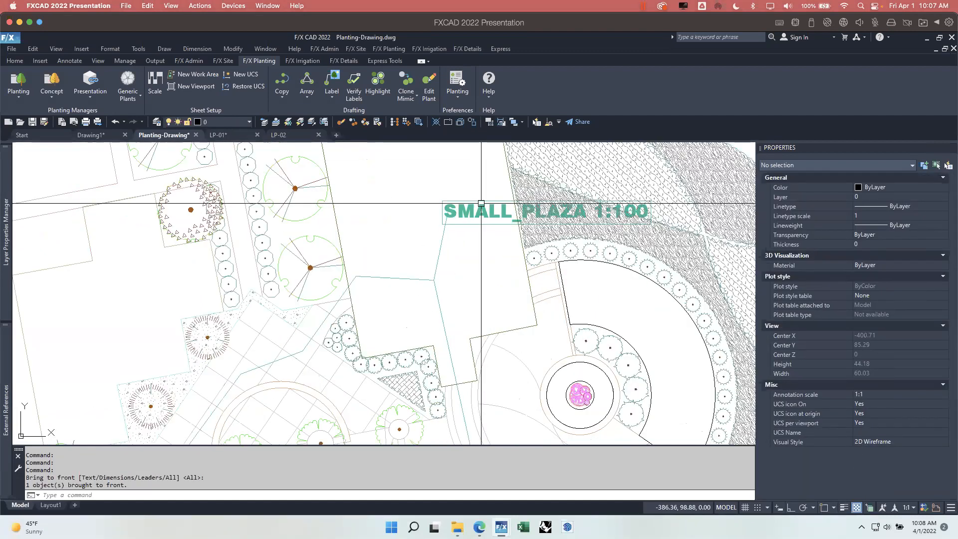
scroll(471, 236, down, 2)
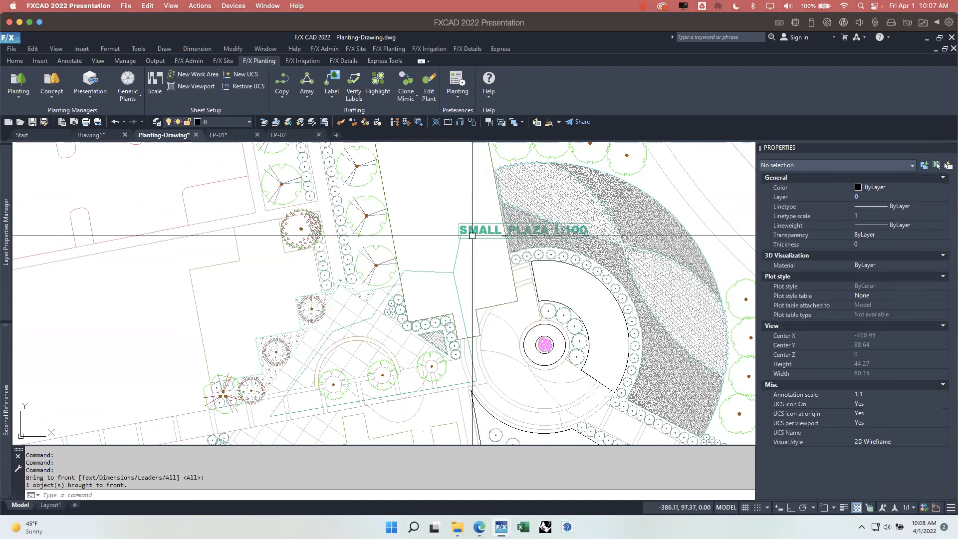
click(471, 236)
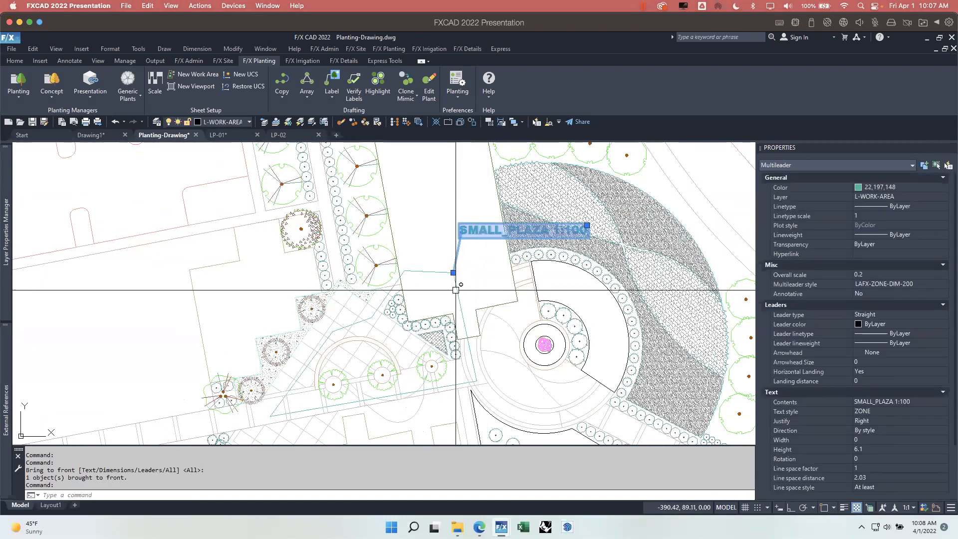
key(Escape)
click(456, 289)
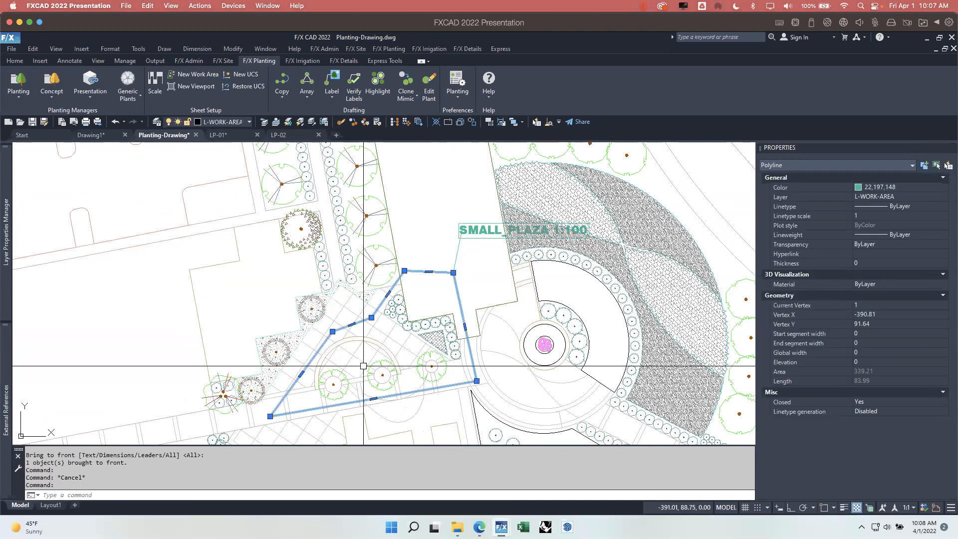
key(Escape)
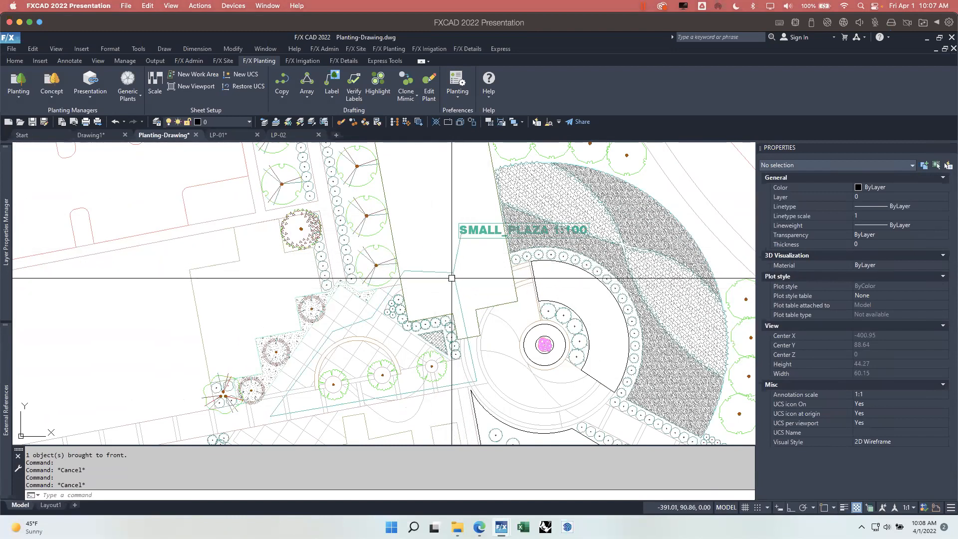
Open the Plant Manager and look through the project's tree, shrub area and ground cover lists
scroll(452, 279, down, 3)
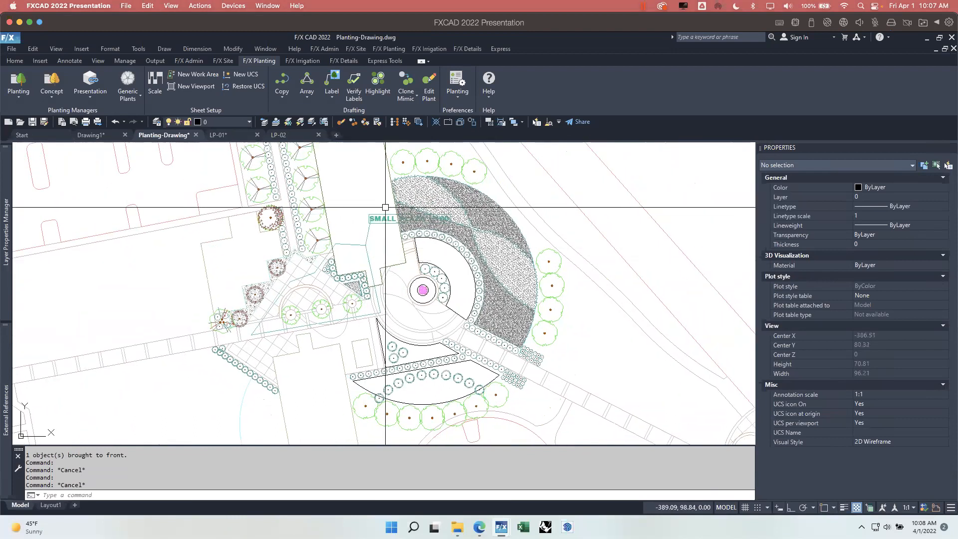
click(20, 78)
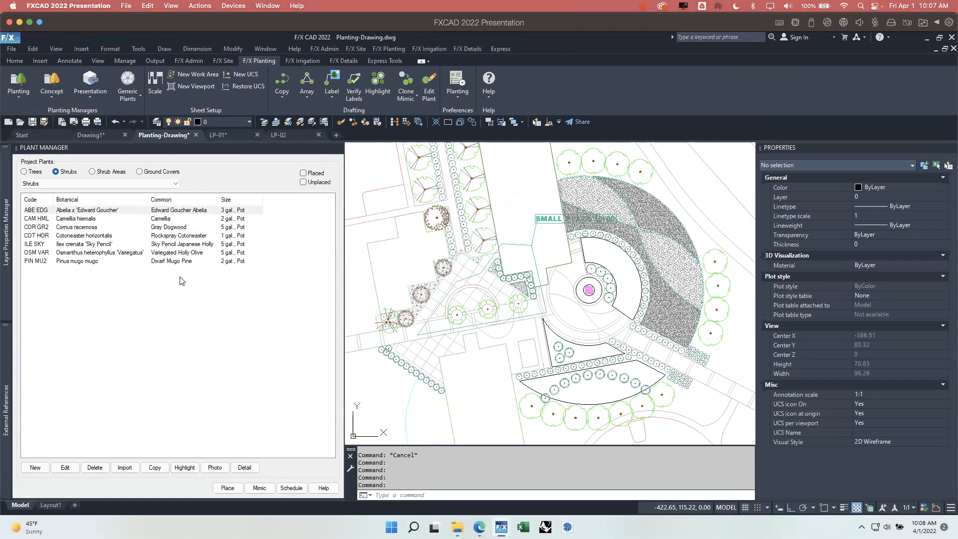
click(35, 172)
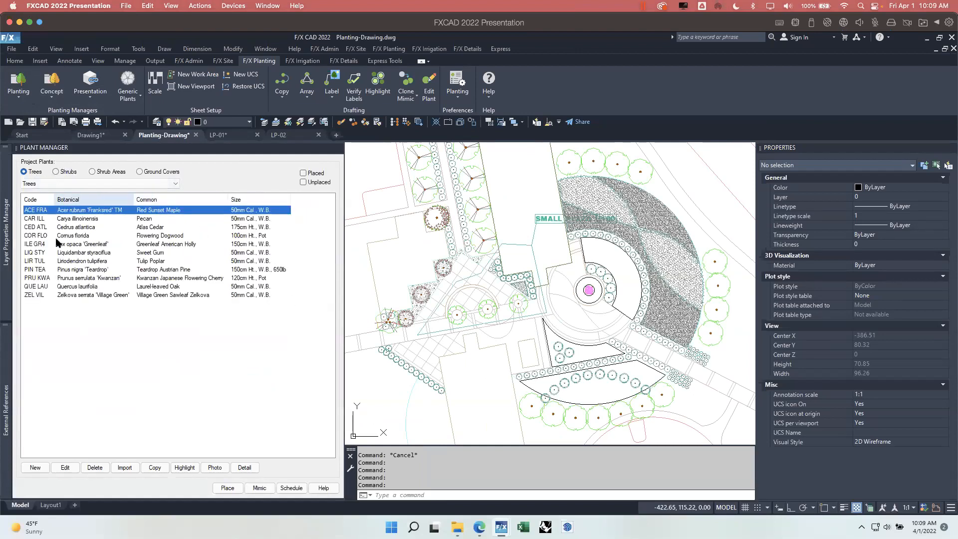
click(107, 173)
click(150, 173)
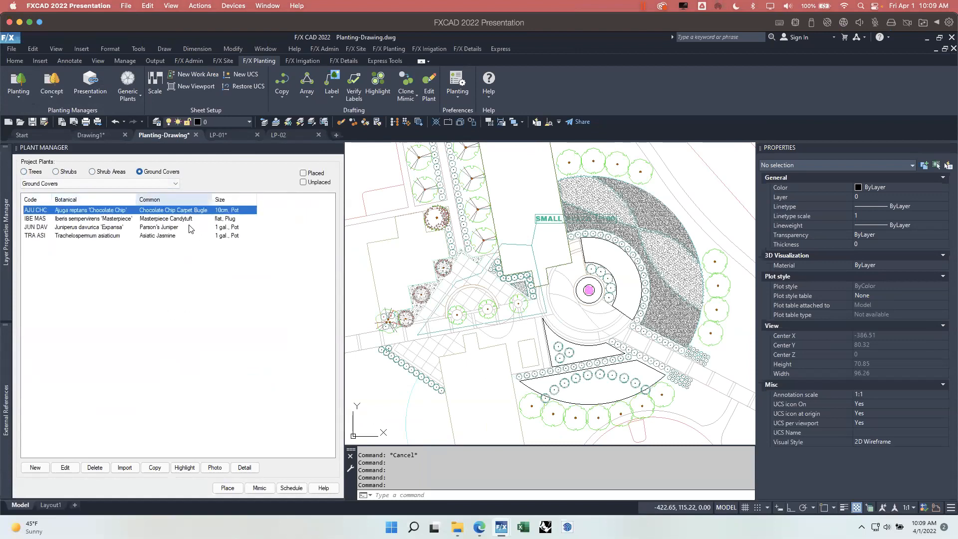
Generate a plant schedule for only the small plaza work area and place it in the empty space northeast of the site
click(292, 489)
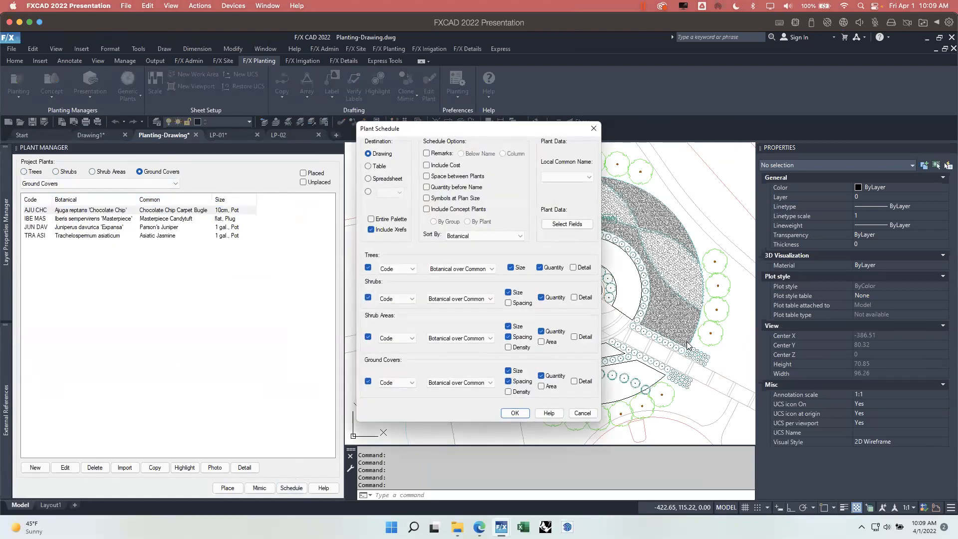
click(514, 413)
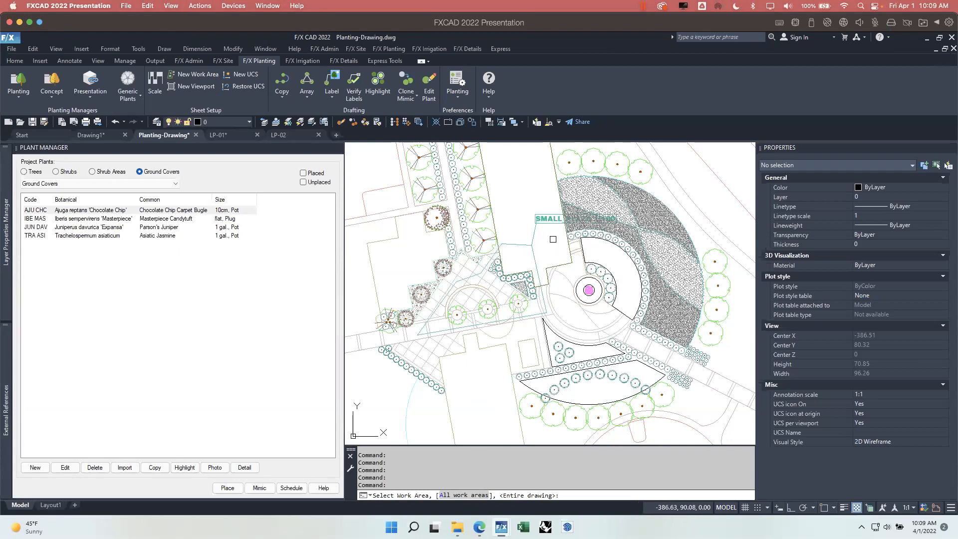
click(535, 257)
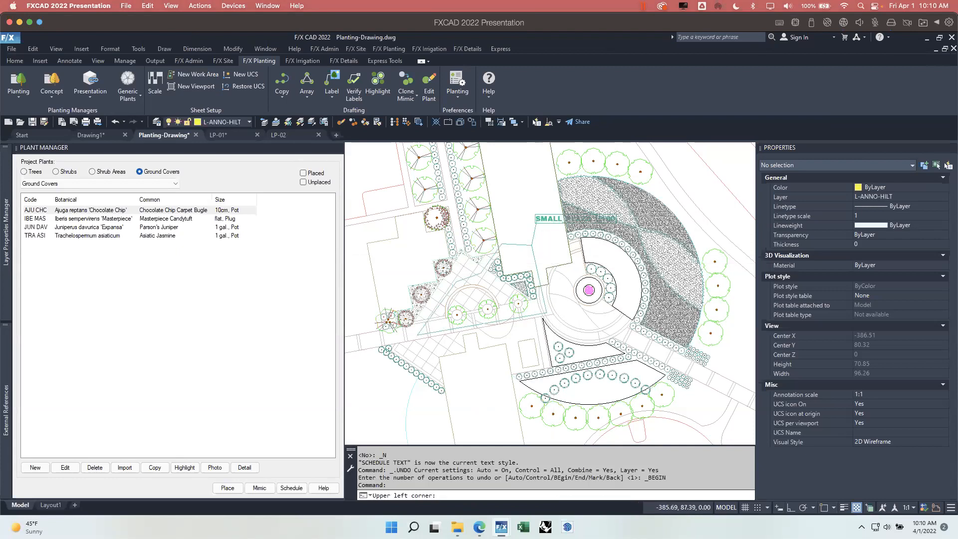
scroll(556, 262, down, 3)
middle_drag(604, 292, 427, 352)
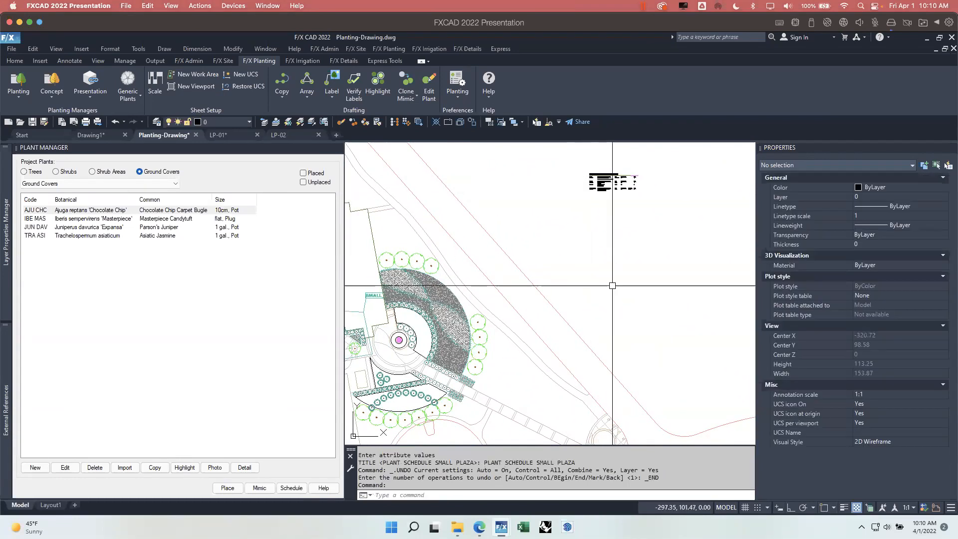
Move the small plaza plant schedule closer to the trees east of the semicircular planting
click(590, 175)
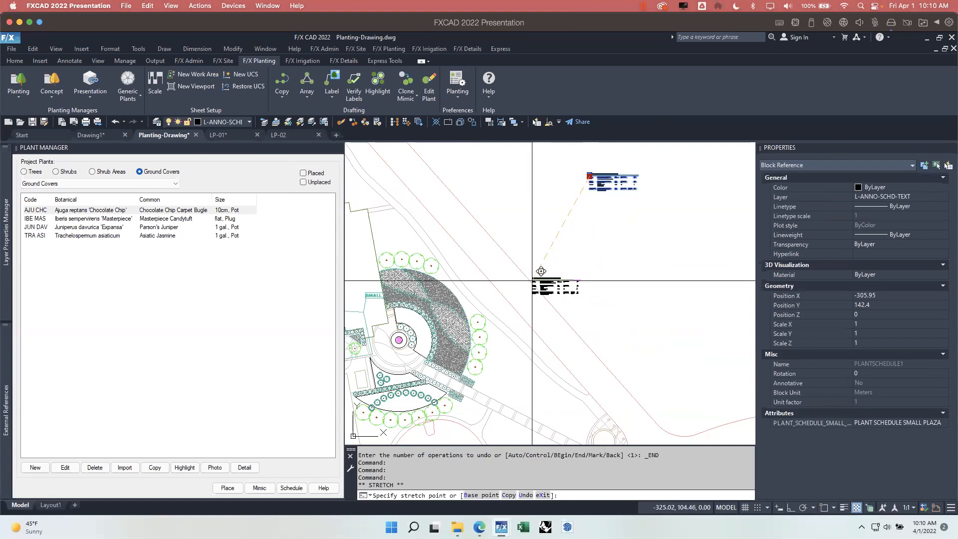
scroll(514, 293, up, 5)
click(471, 264)
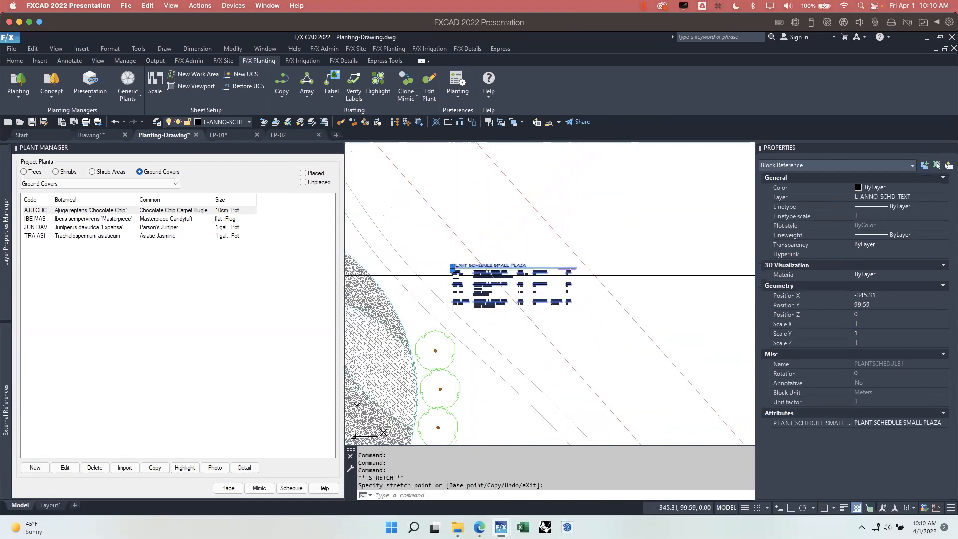
Compare the species and quantities in the small plaza schedule with the plants inside the work area boundary
scroll(530, 250, up, 4)
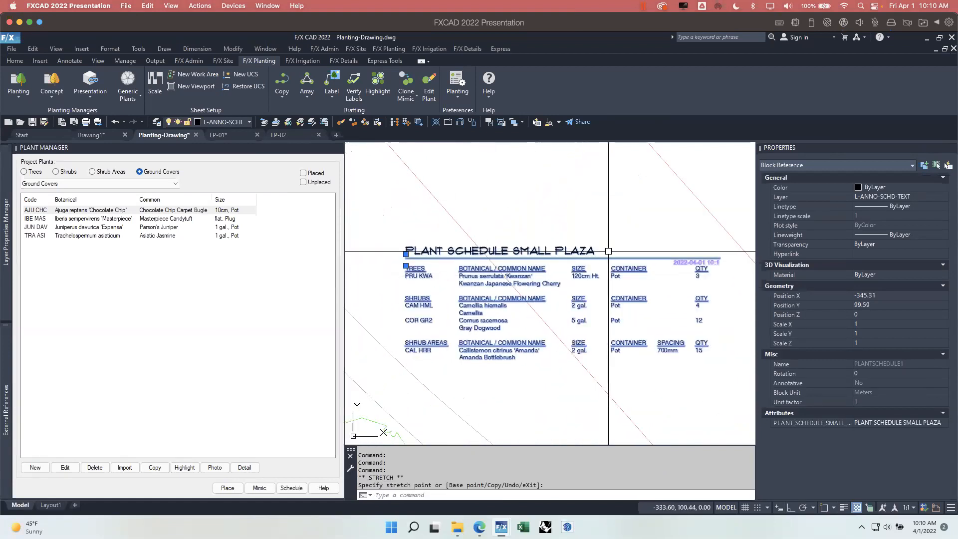
scroll(704, 269, down, 8)
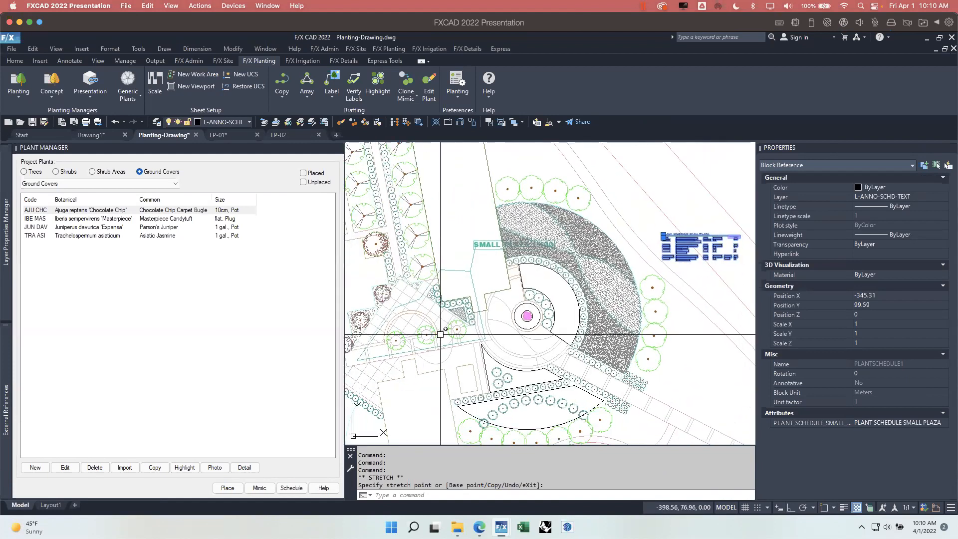
scroll(712, 262, up, 6)
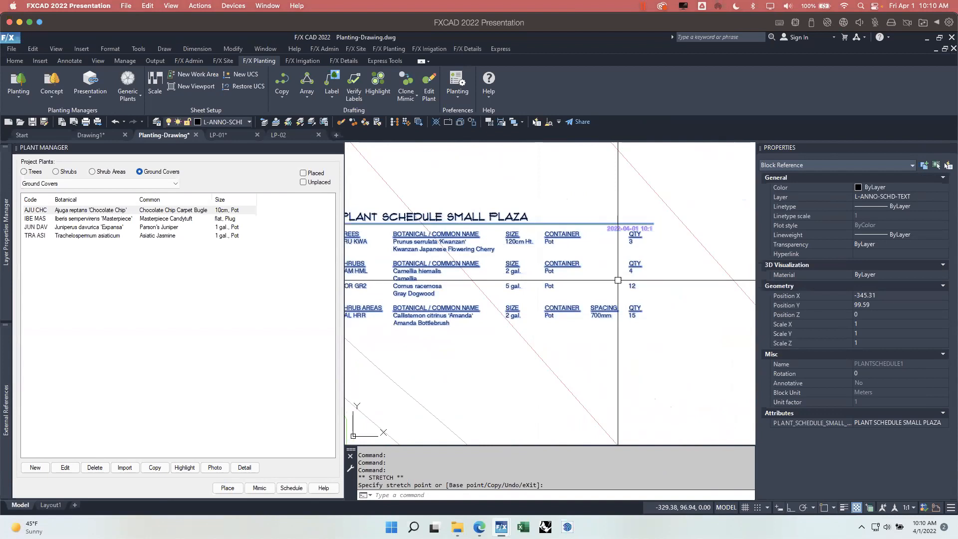
middle_drag(565, 306, 609, 304)
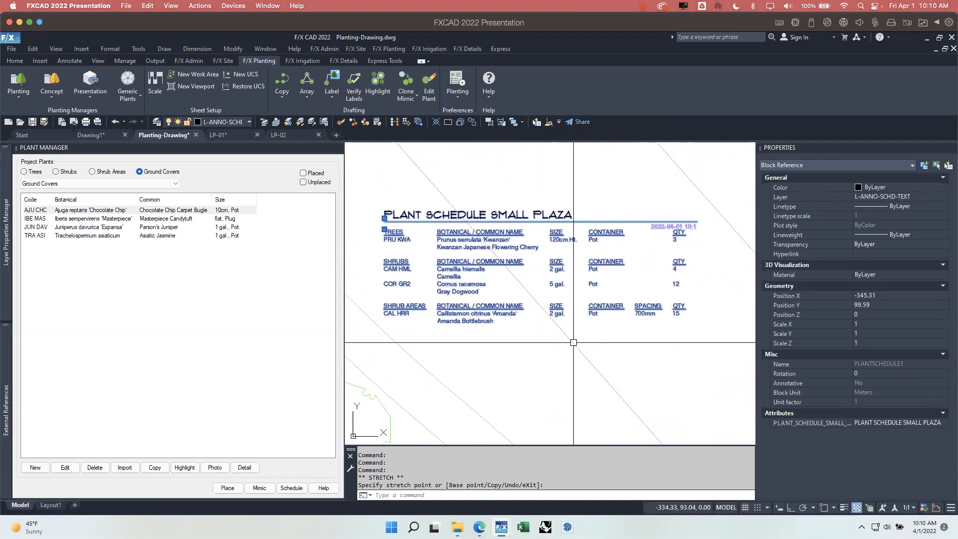
scroll(573, 343, down, 6)
mouse_move(535, 381)
middle_down()
mouse_move(594, 344)
mouse_move(703, 303)
middle_up()
middle_drag(458, 273, 379, 278)
key(Escape)
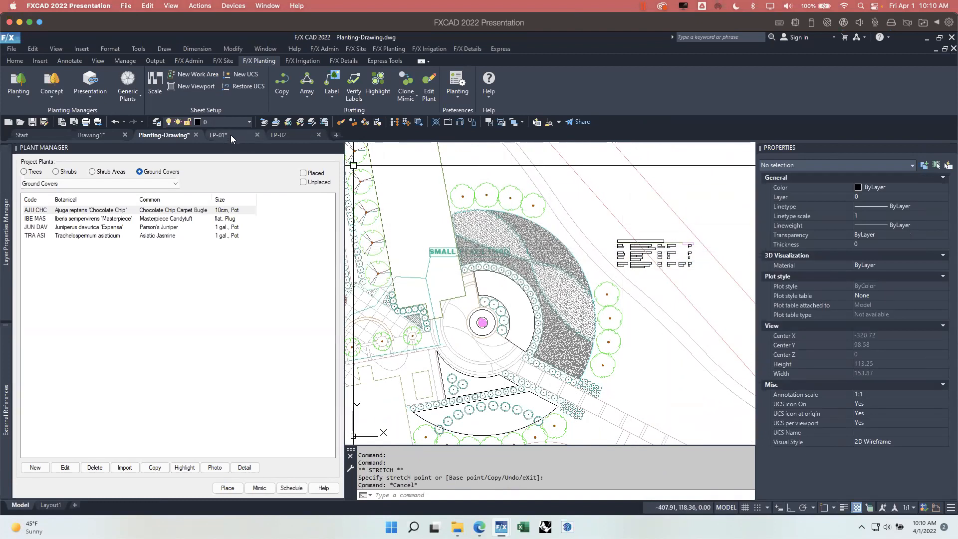
Check sheet LP-01, return to the planting drawing and save it
mouse_move(234, 135)
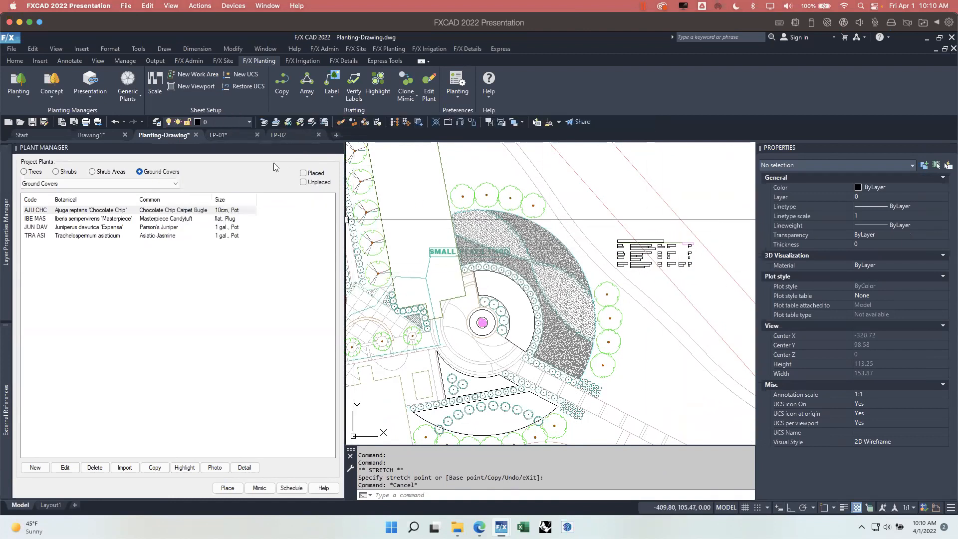
click(234, 133)
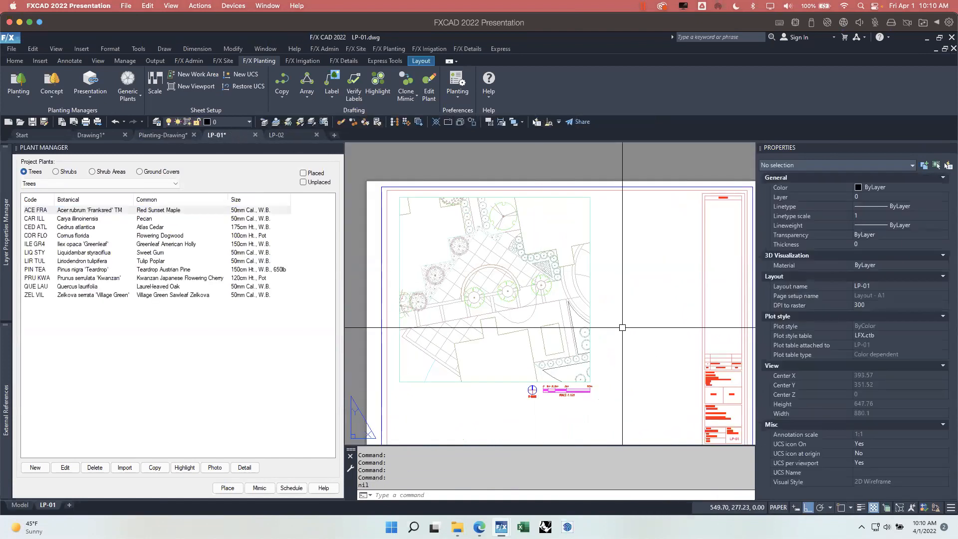
click(174, 135)
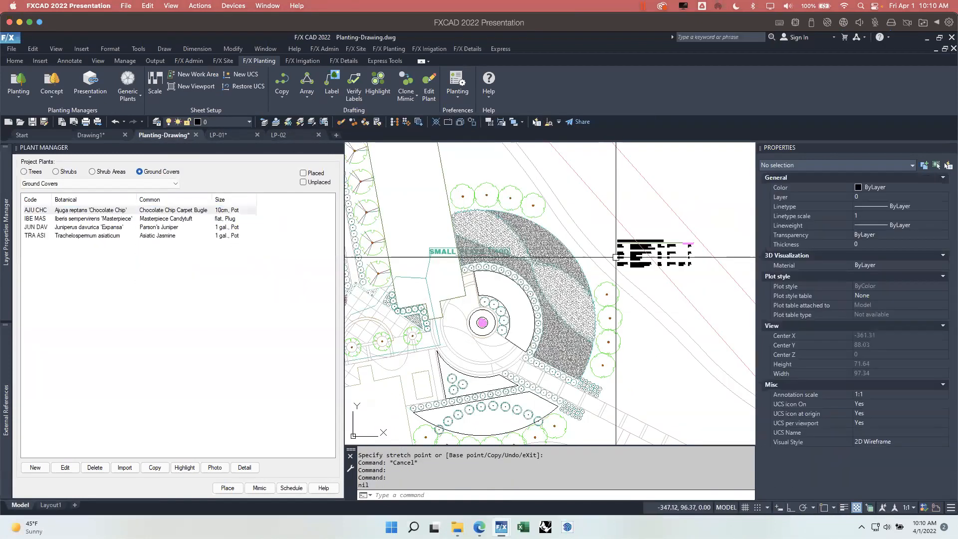
click(32, 122)
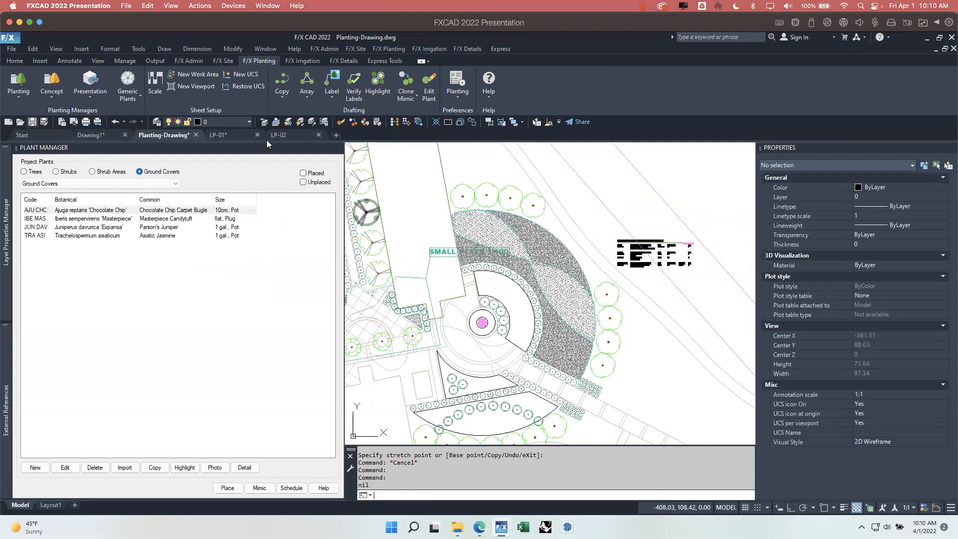
Switch to sheet LP-01 and reload its Planting-Drawing external reference
click(222, 135)
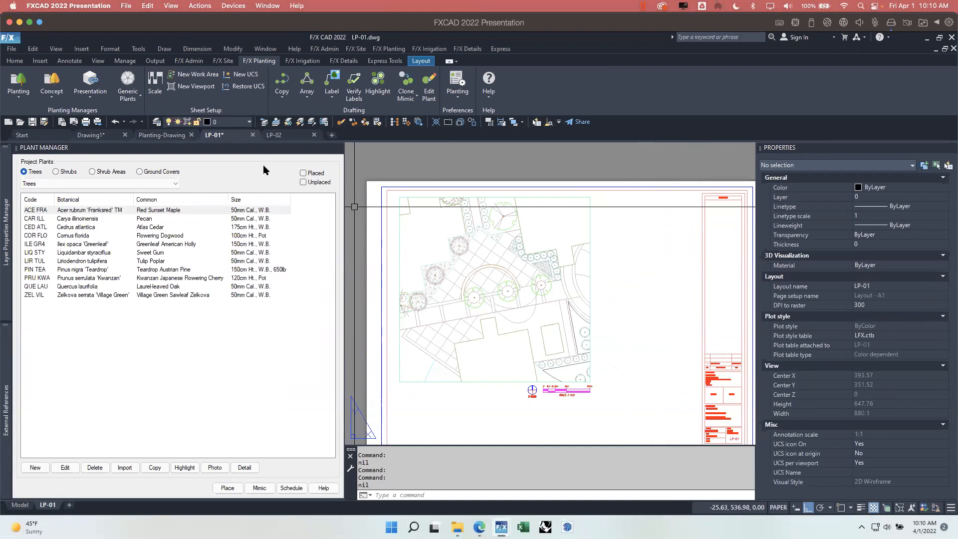
mouse_move(8, 401)
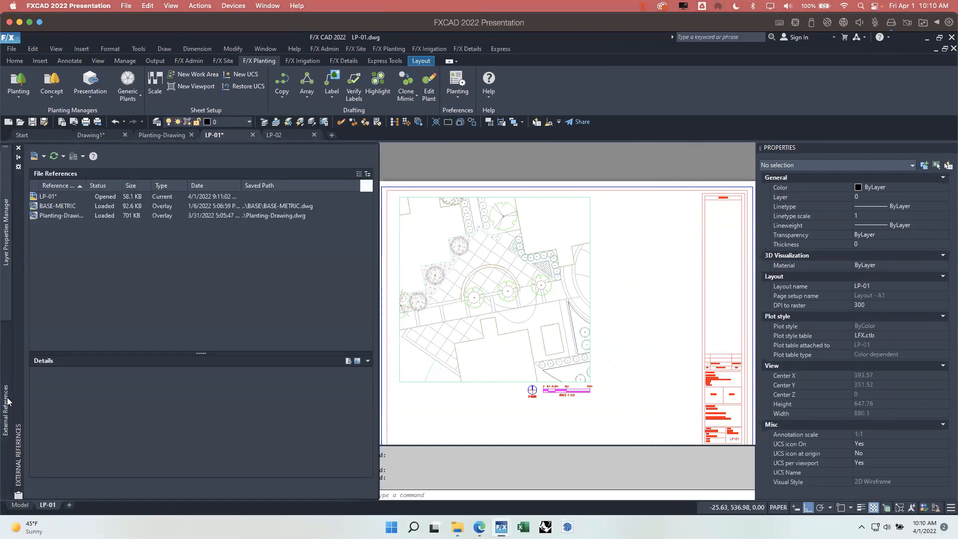
right_click(79, 219)
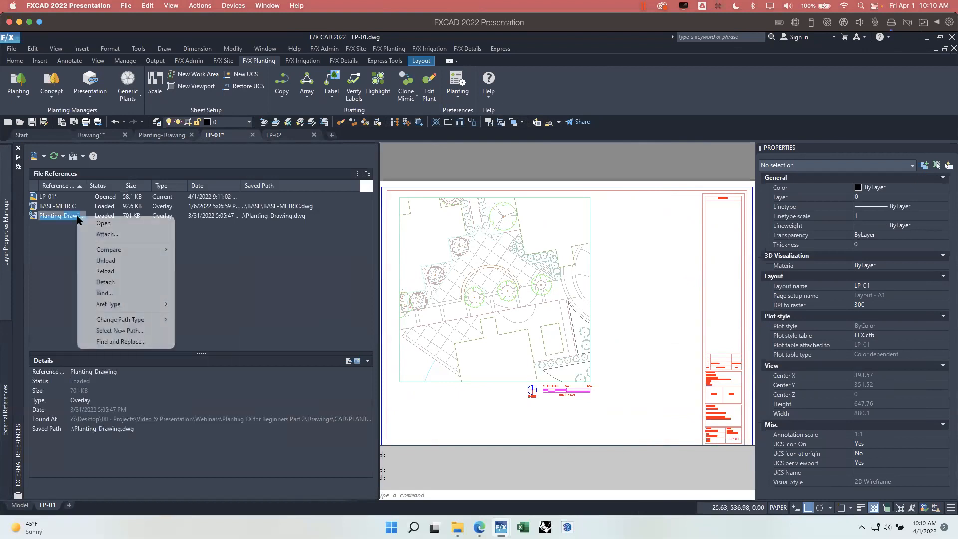
click(110, 272)
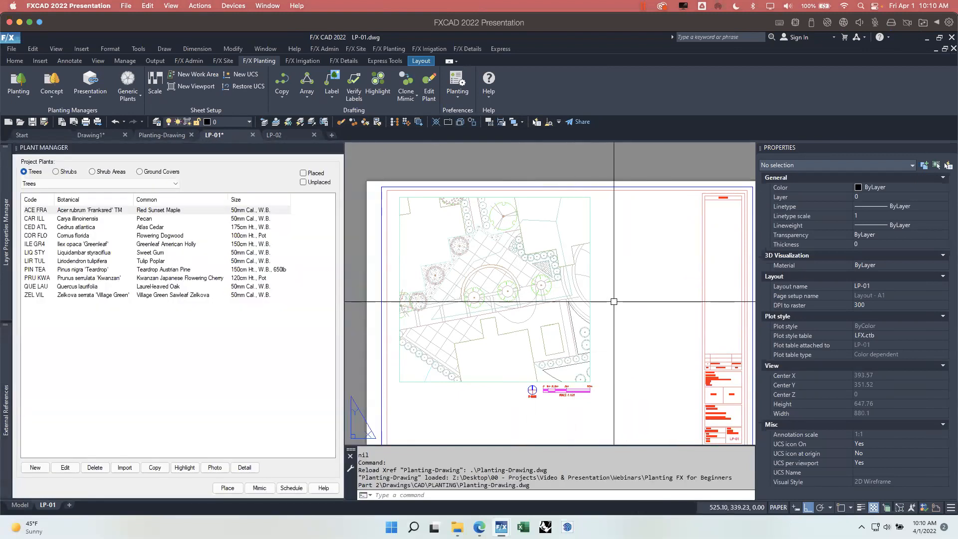
click(289, 490)
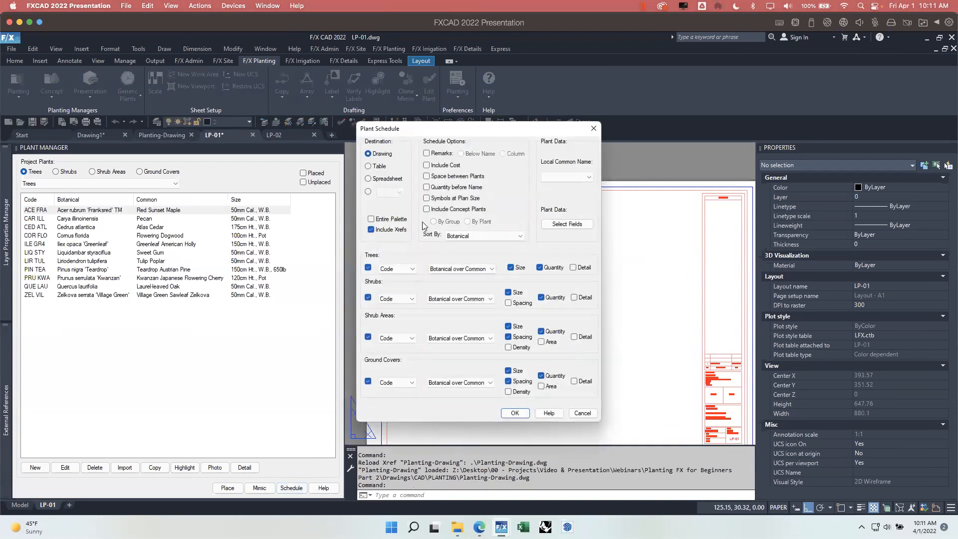
click(514, 413)
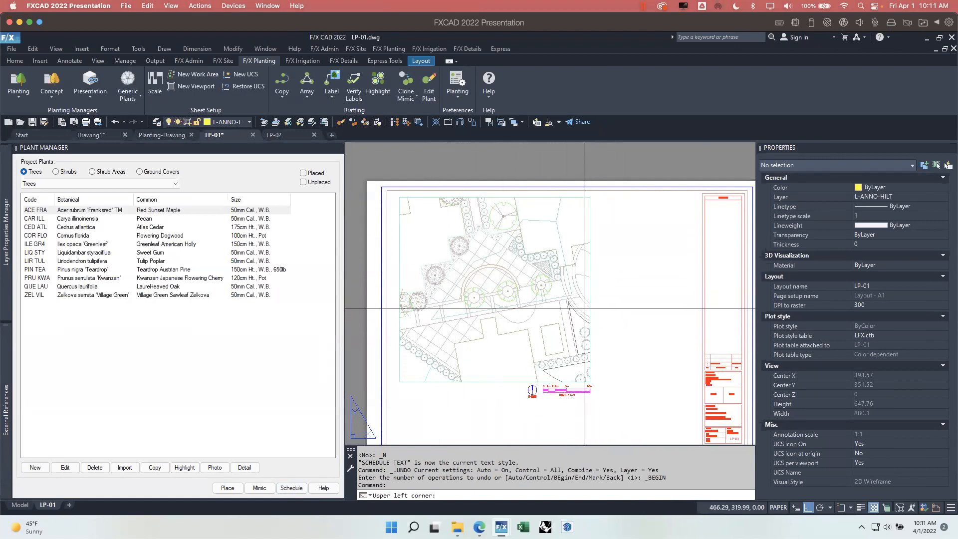
key(Escape)
Switch LP-01 to model space and inspect the referenced planting drawing with its work area and schedule
click(21, 506)
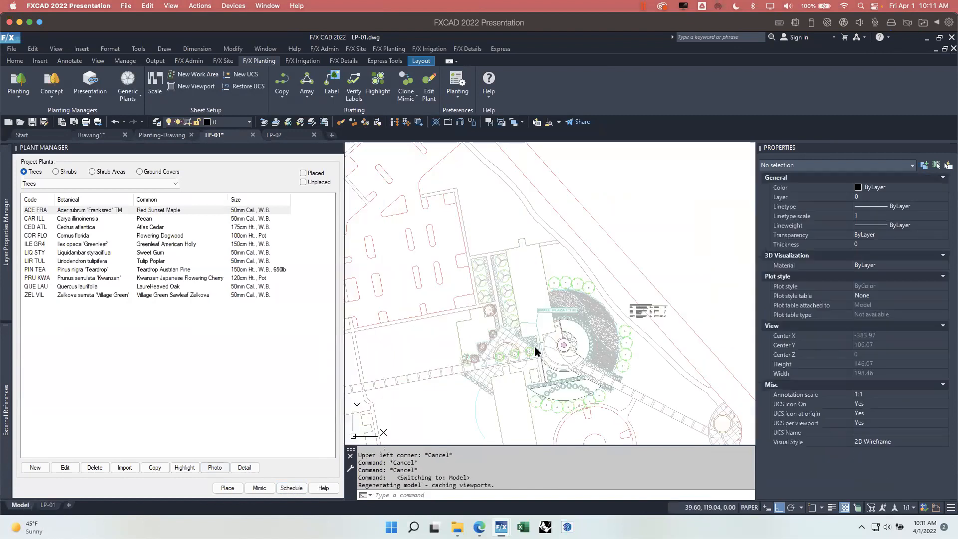
click(565, 285)
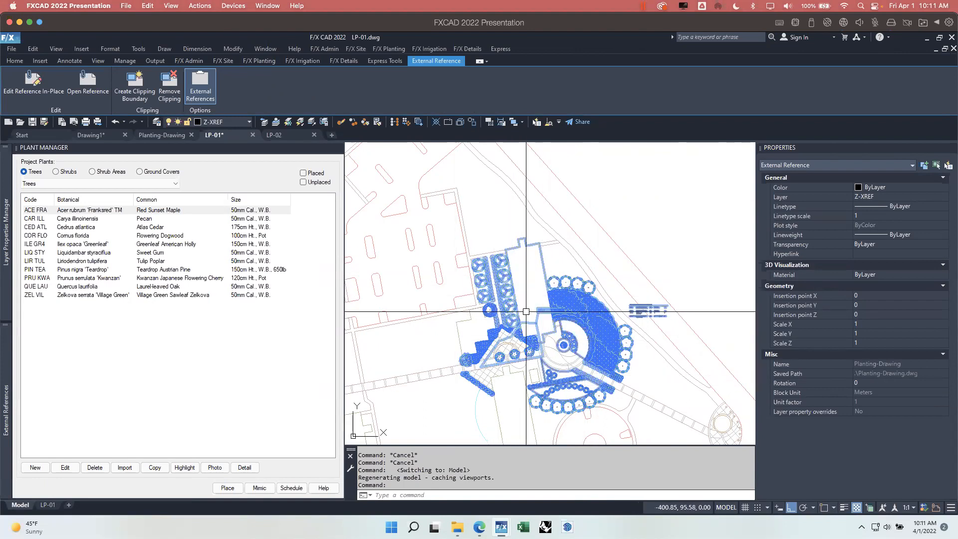
key(Escape)
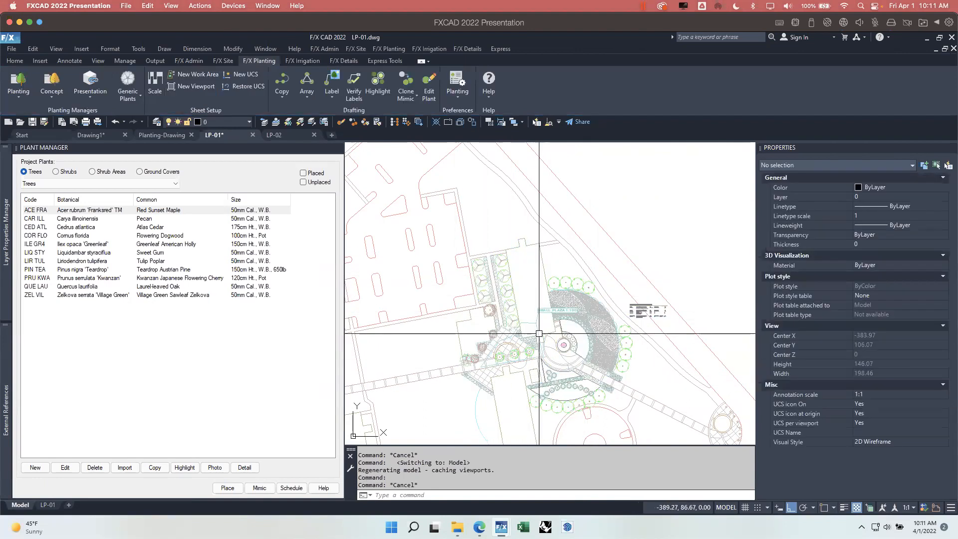
Return to the planting drawing and select the small plaza's work area boundary together with its label
click(167, 135)
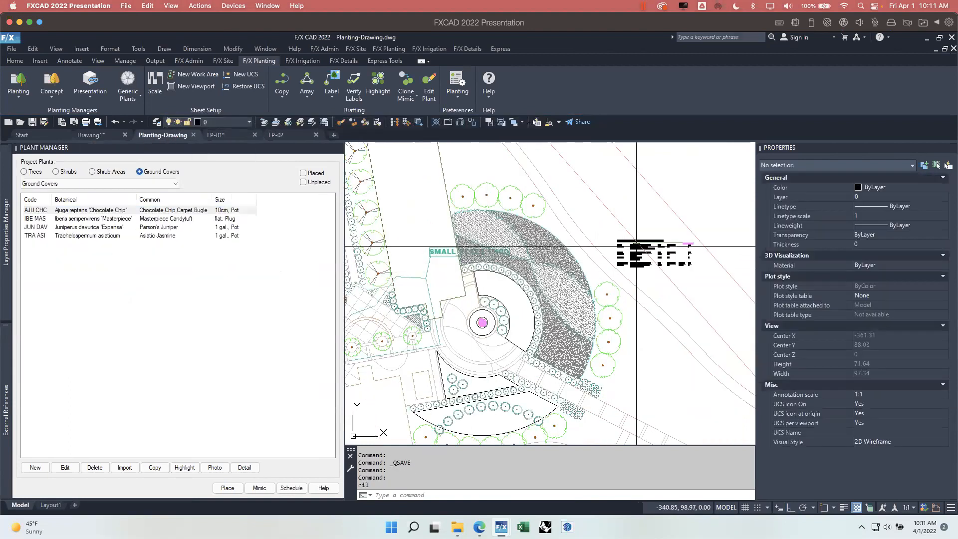
middle_drag(462, 301, 531, 301)
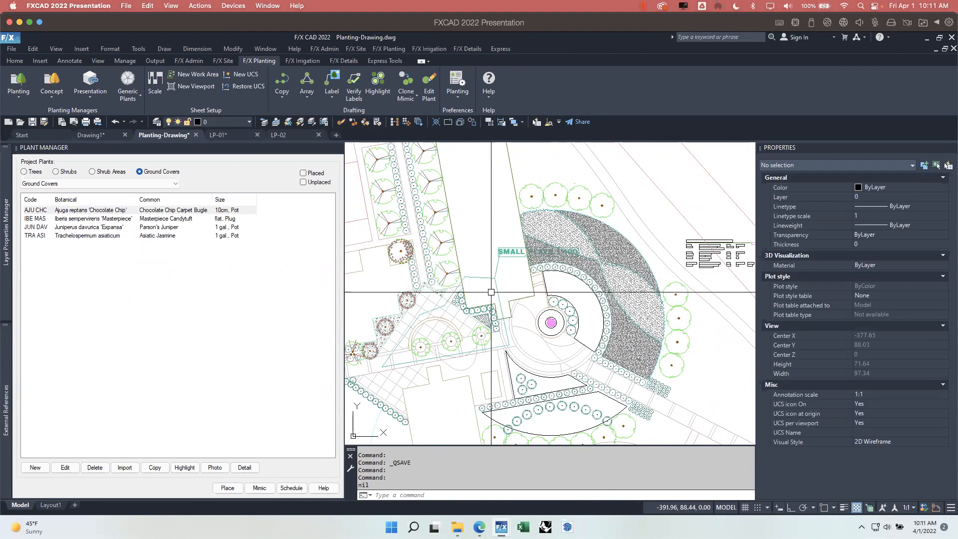
middle_drag(493, 293, 506, 293)
scroll(506, 292, up, 3)
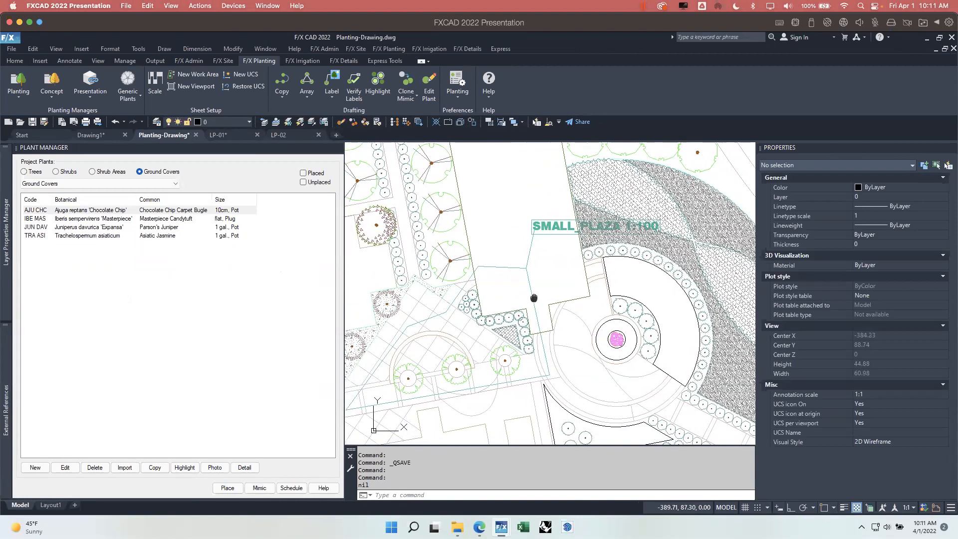
click(545, 278)
click(520, 237)
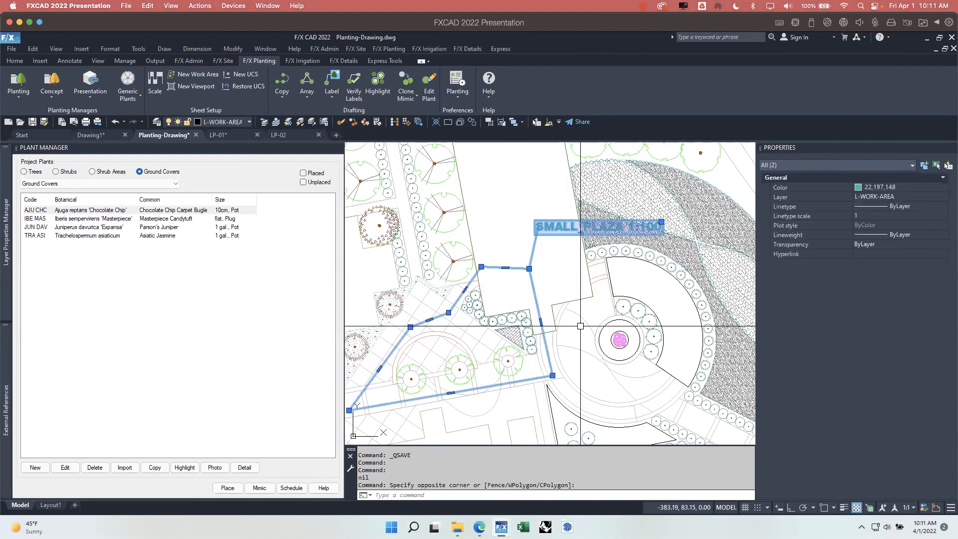
scroll(580, 326, down, 3)
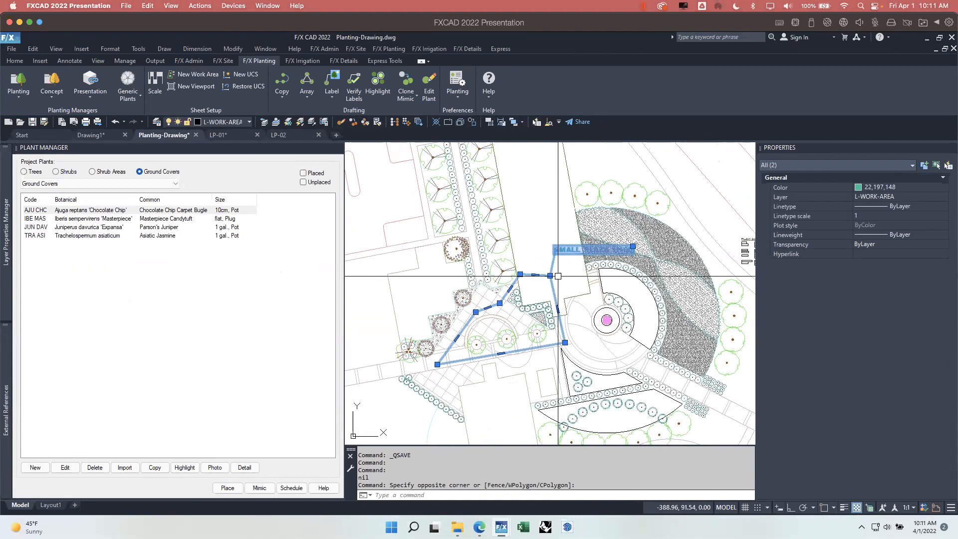
Start a Write Block of the selected work area boundary and label, set to delete the objects from the drawing
text(ck)
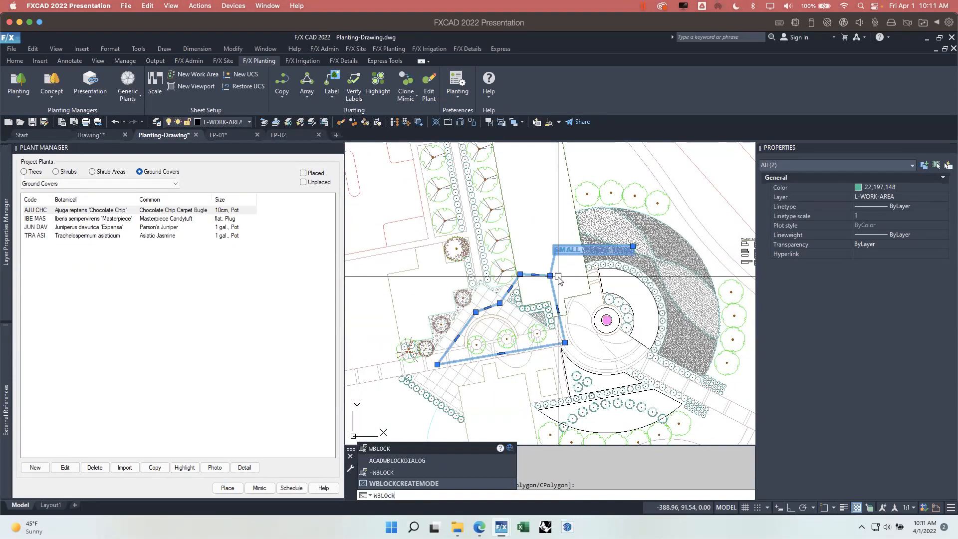
key(Return)
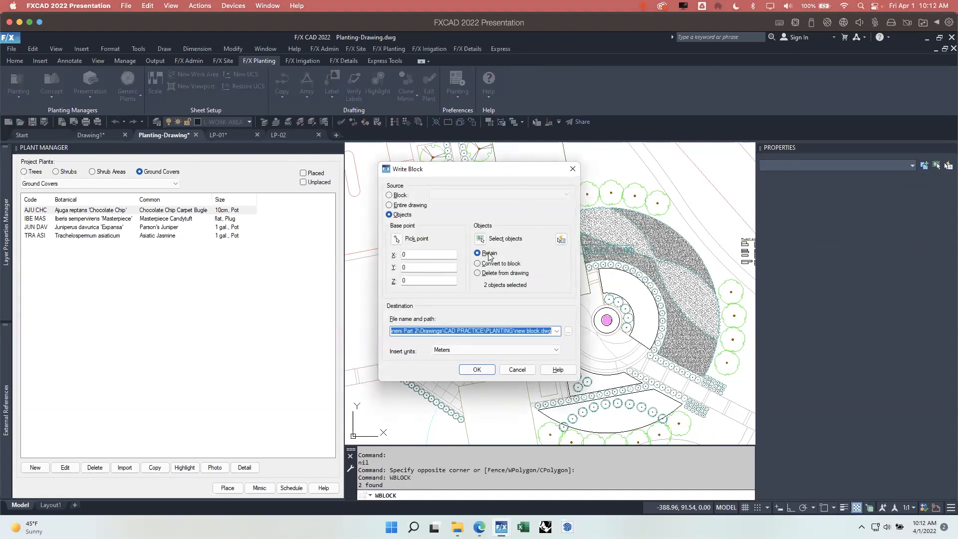
click(484, 274)
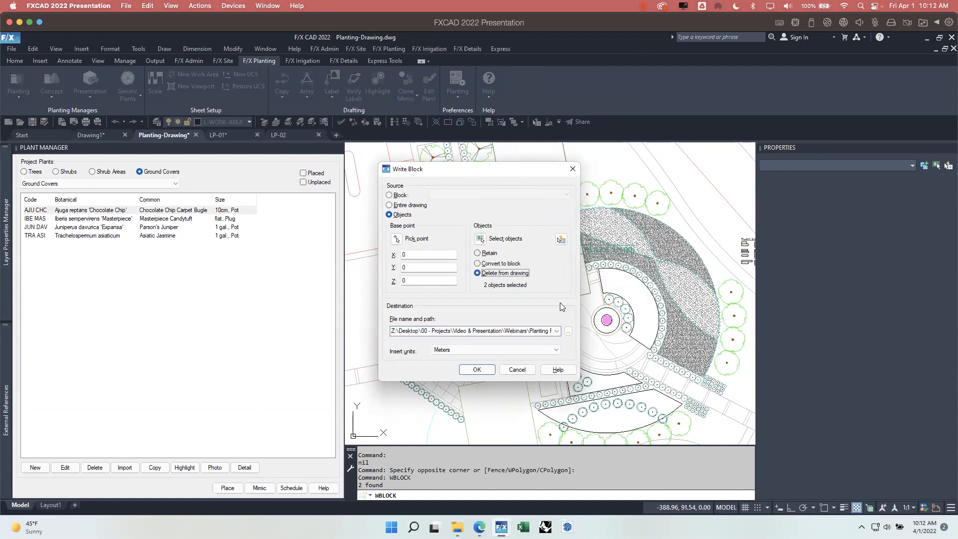
Write the work area objects to Work_Areas.dwg in the CAD\PLANTING folder, replacing the existing file
click(557, 332)
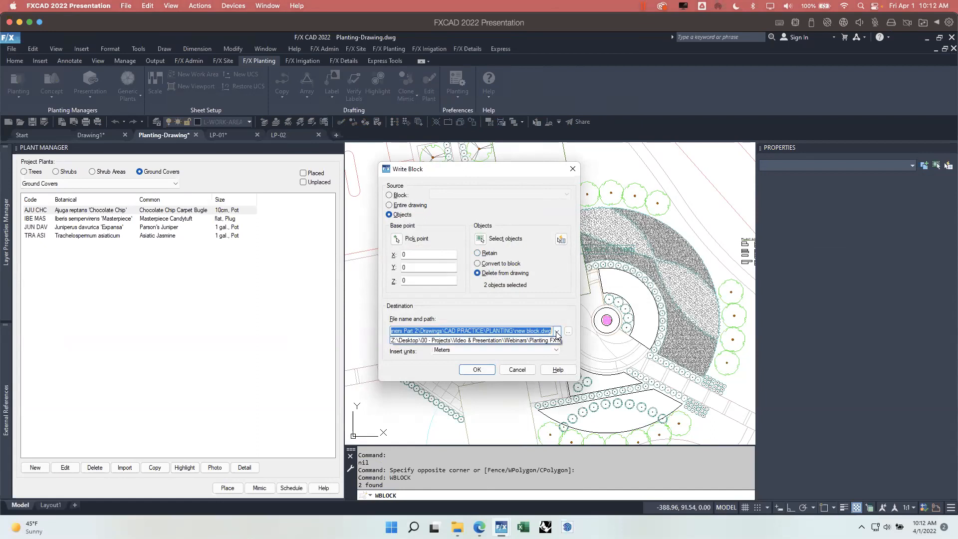
click(558, 333)
click(568, 331)
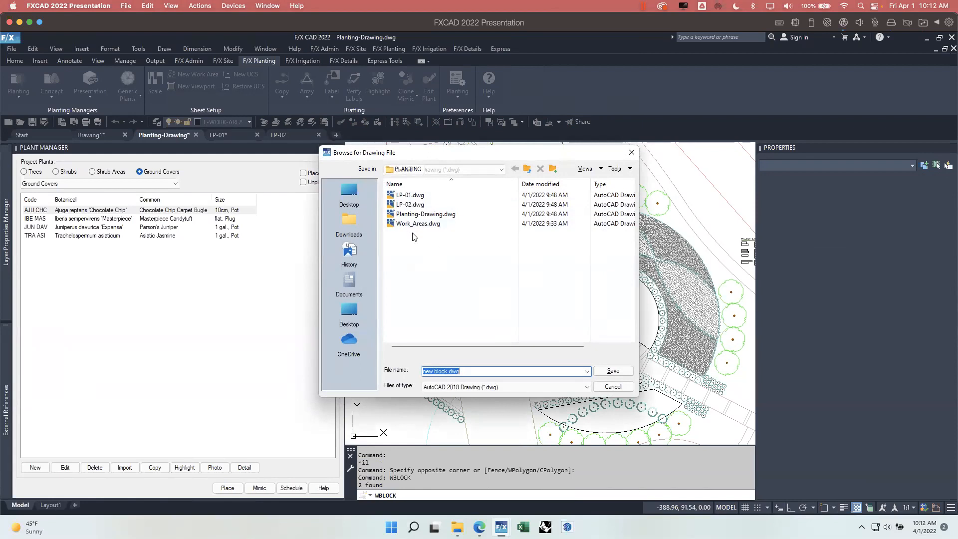
click(501, 169)
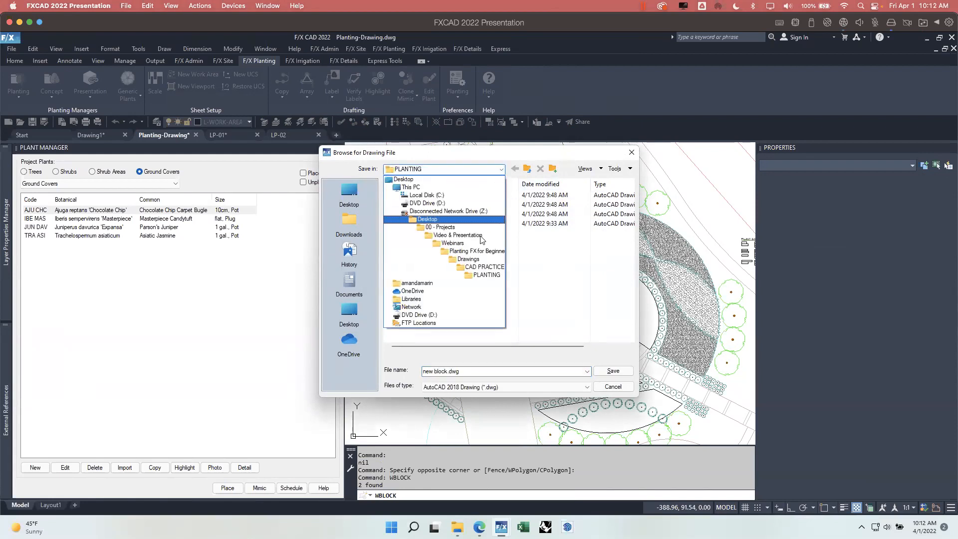
click(471, 261)
double_click(411, 197)
double_click(419, 204)
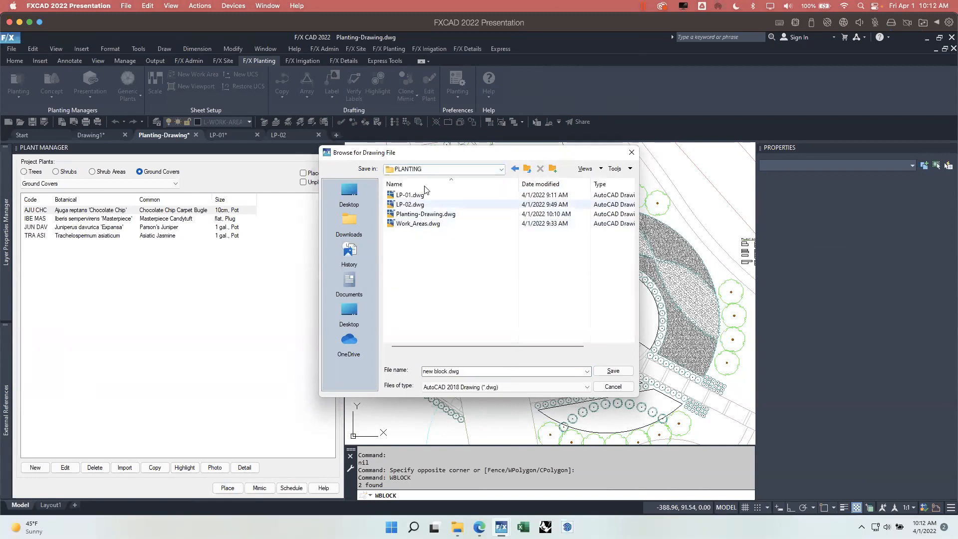
click(427, 228)
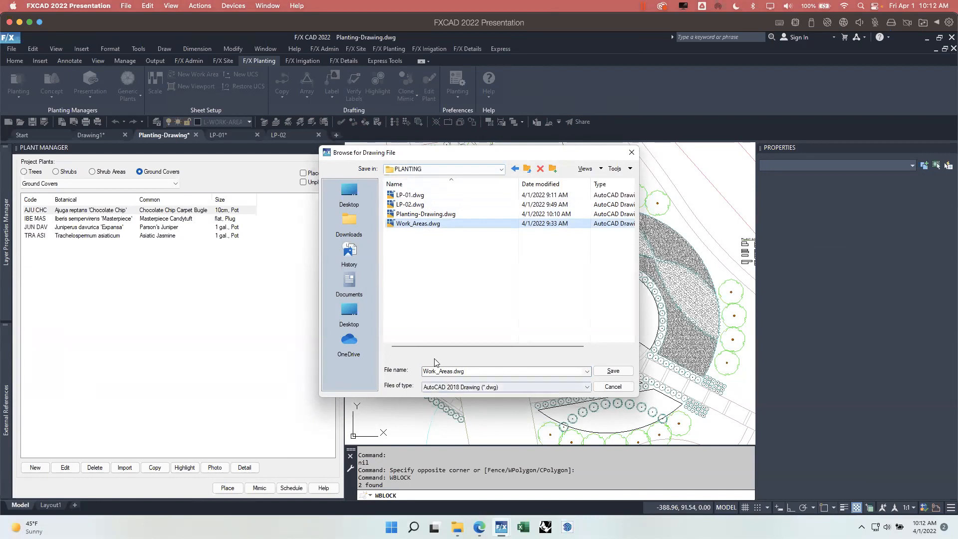
click(617, 373)
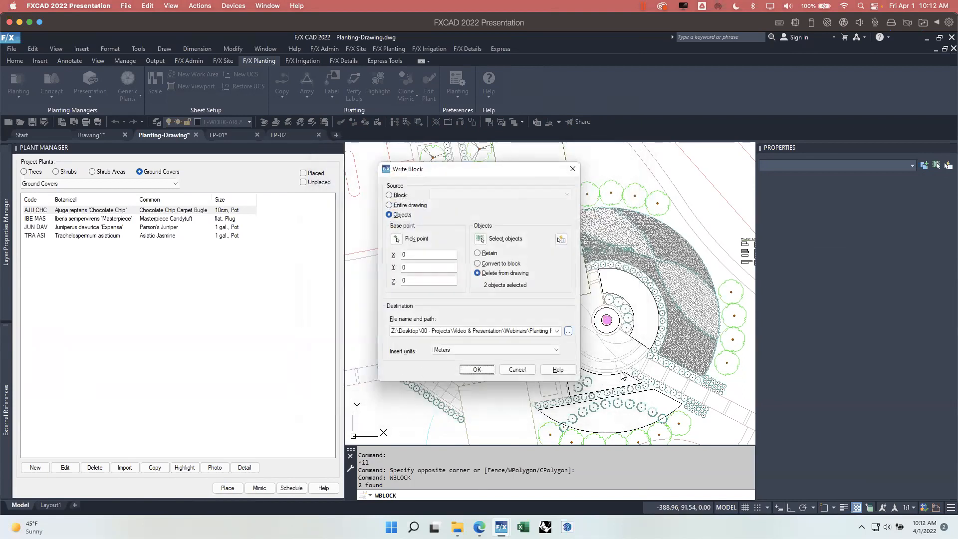
click(477, 370)
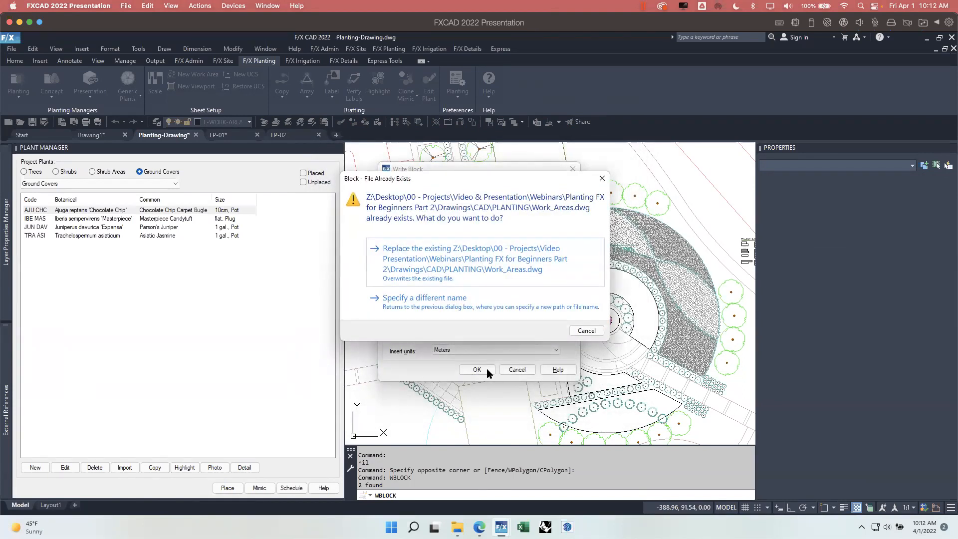
click(483, 257)
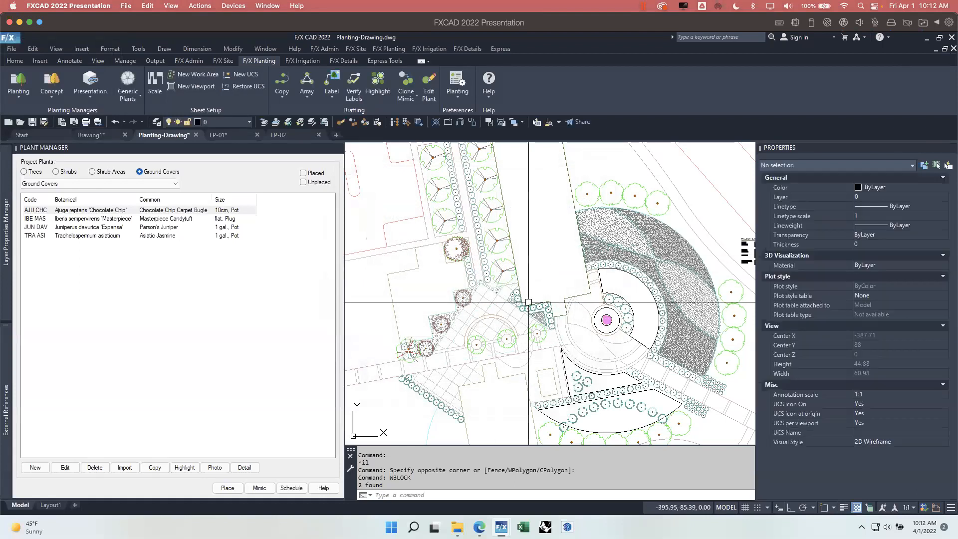
Attach Work_Areas.dwg from the PLANTING folder to the planting drawing as the work area external reference
middle_drag(581, 326, 527, 332)
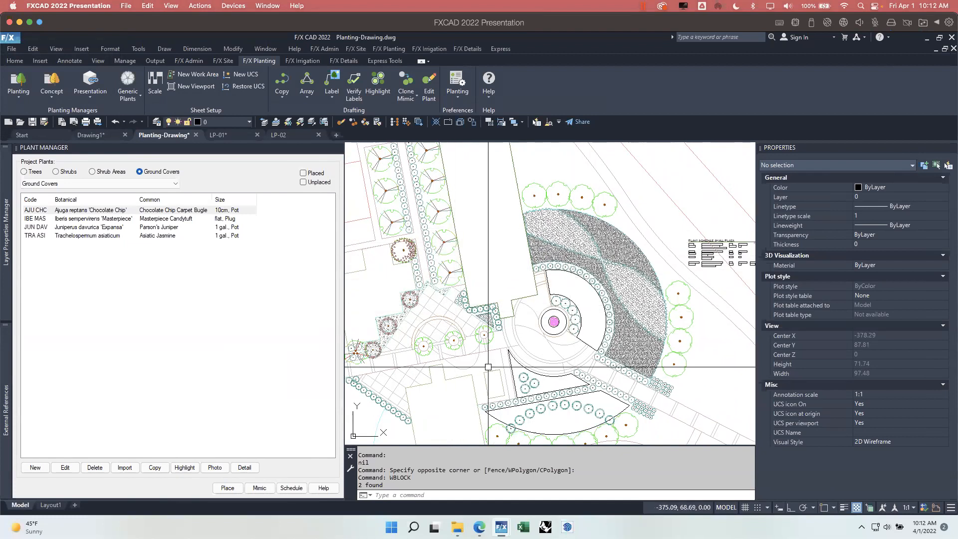
click(456, 256)
key(Escape)
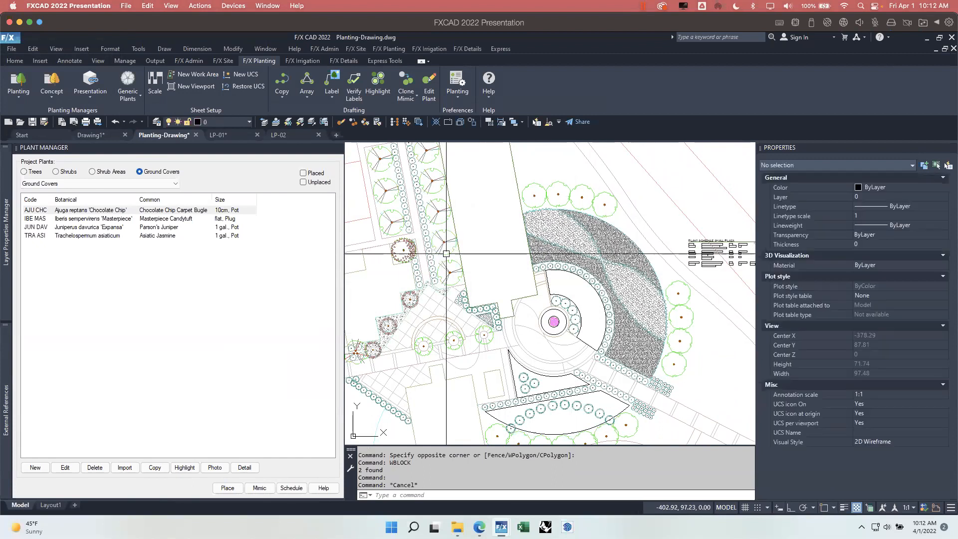
click(193, 75)
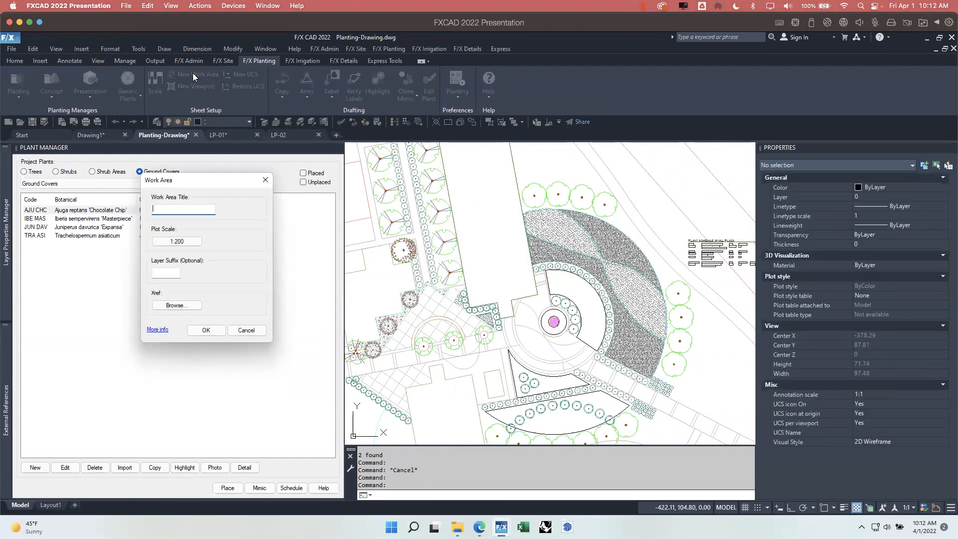
click(175, 305)
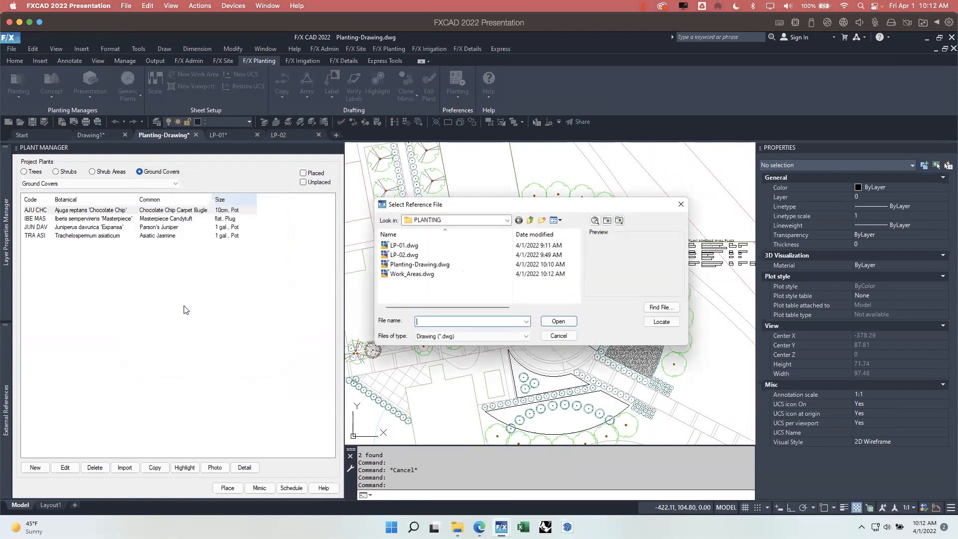
click(508, 220)
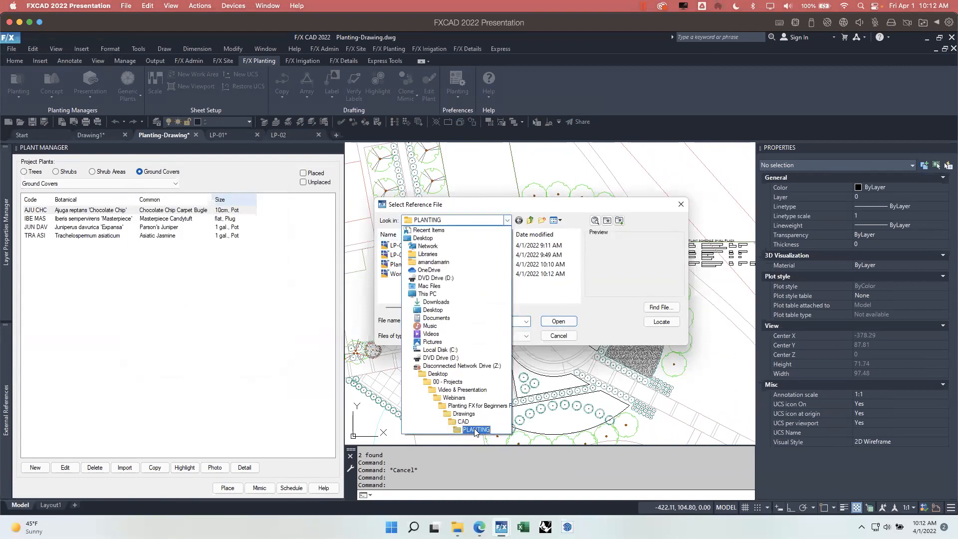
click(573, 302)
click(419, 274)
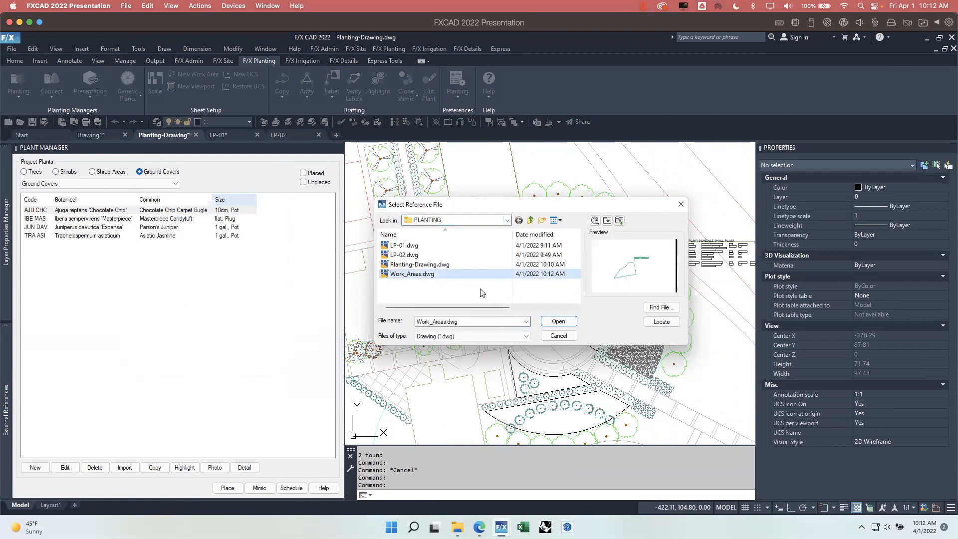
click(559, 324)
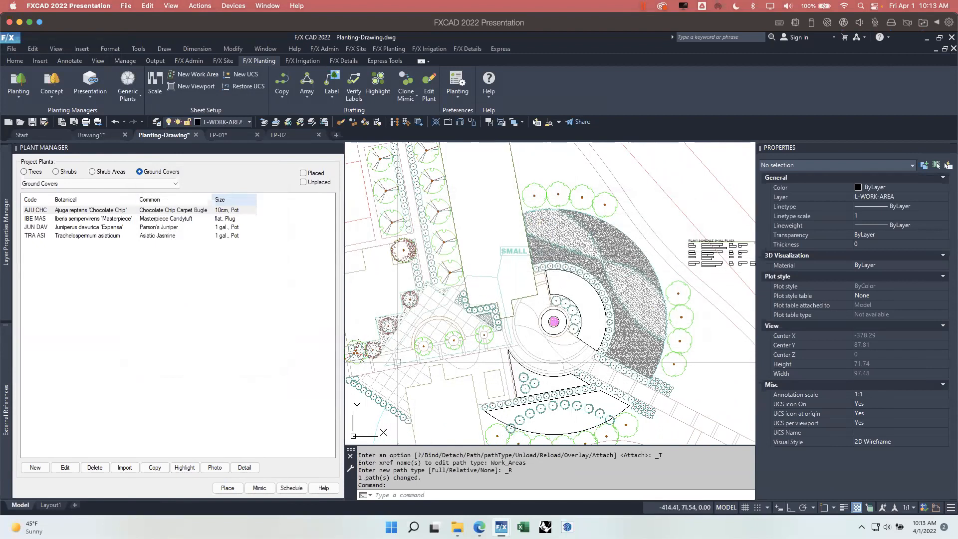
Select the small plaza work area to inspect its external reference properties, and clear the selection
middle_drag(495, 299, 549, 309)
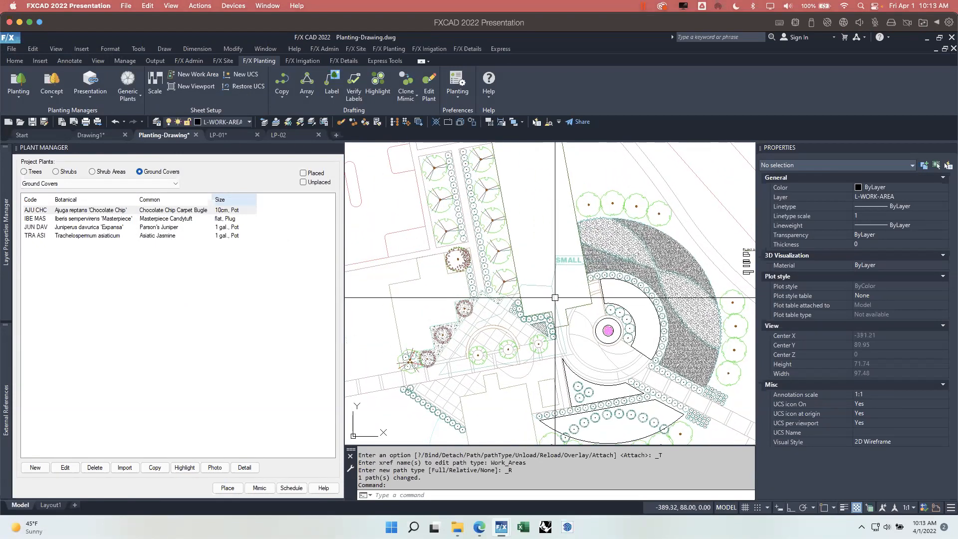
click(554, 294)
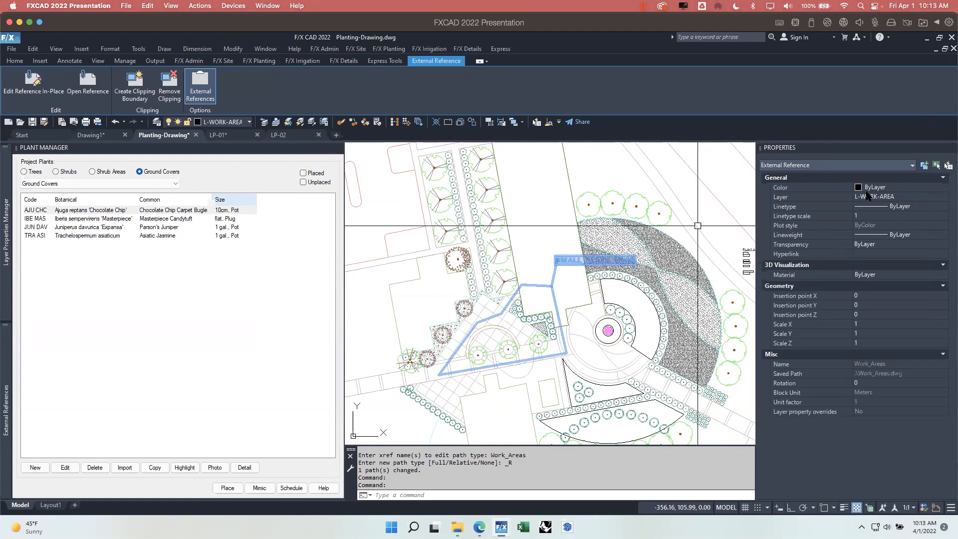
click(562, 265)
key(Escape)
Generate a new plant schedule from the referenced small plaza work area without regenerating the existing one, placing it just below the first schedule
middle_drag(563, 265, 483, 213)
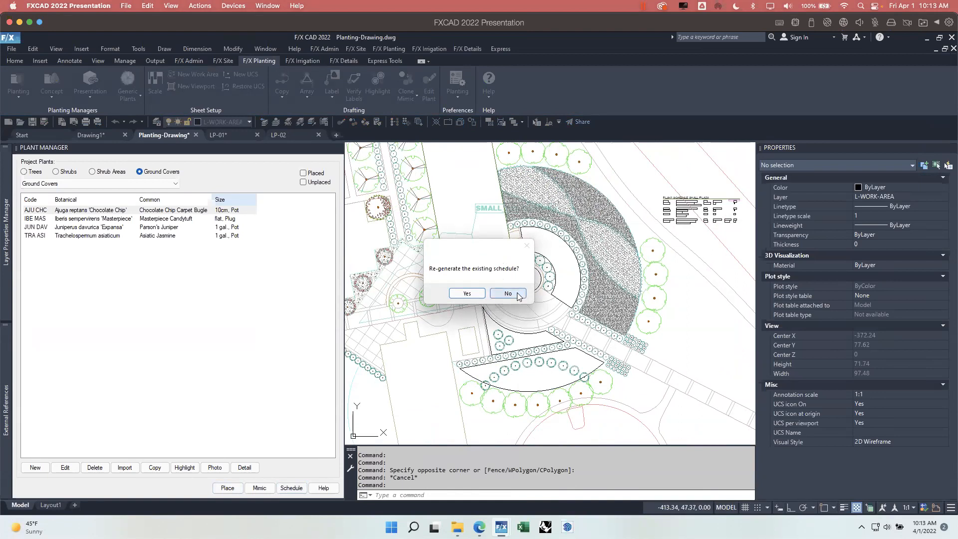
click(508, 293)
click(519, 410)
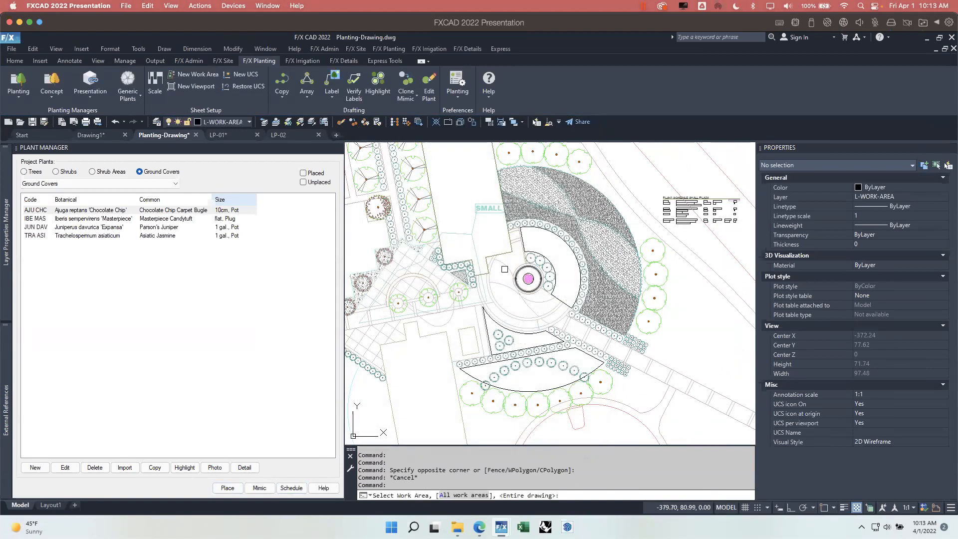
key(Return)
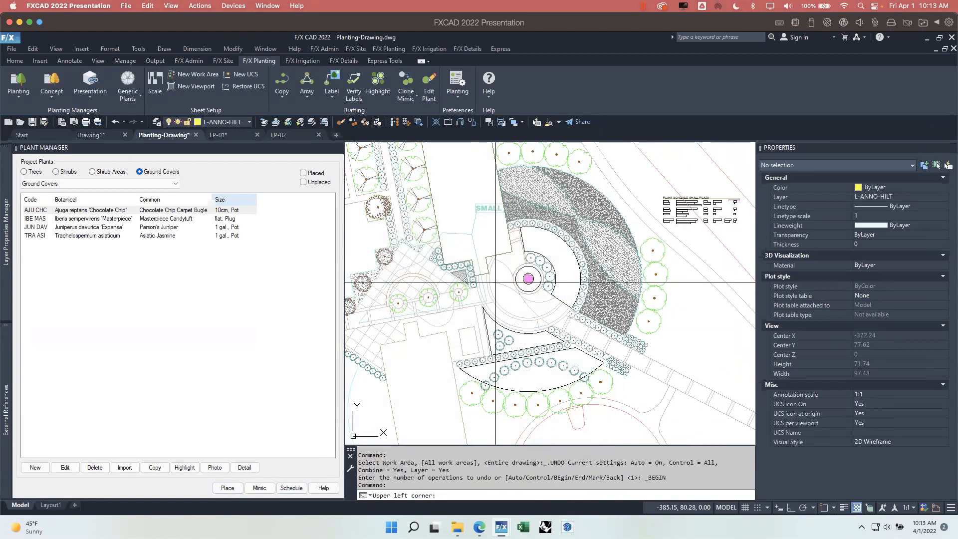
click(685, 239)
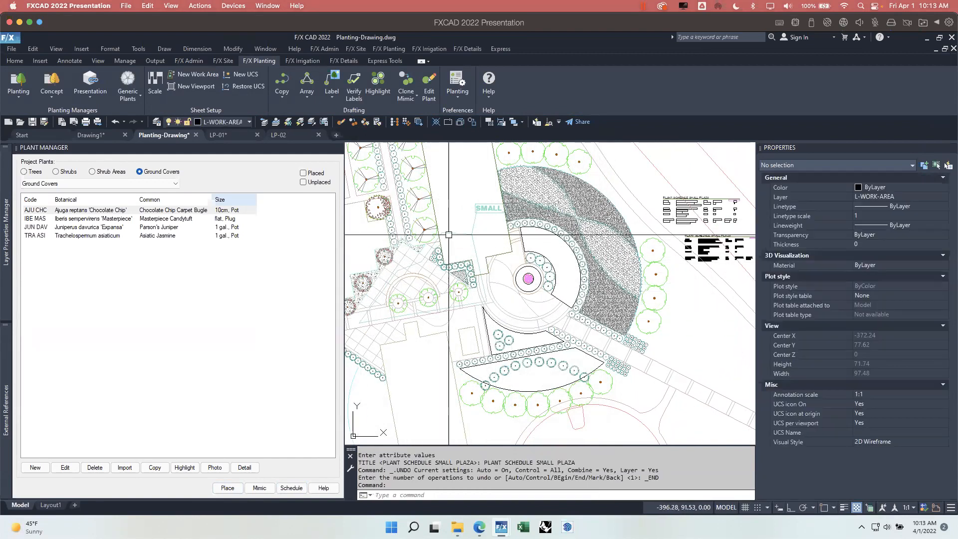
middle_drag(613, 281, 505, 308)
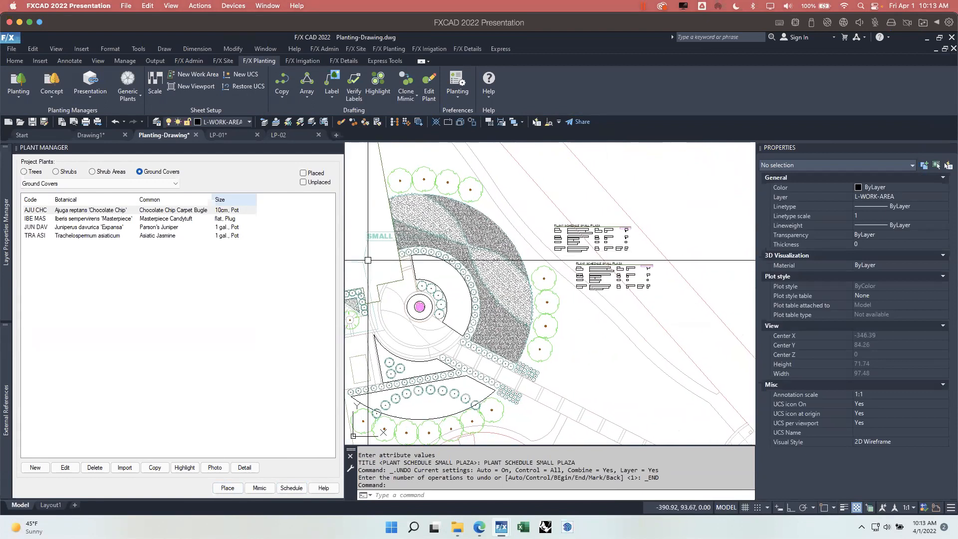
scroll(597, 278, up, 2)
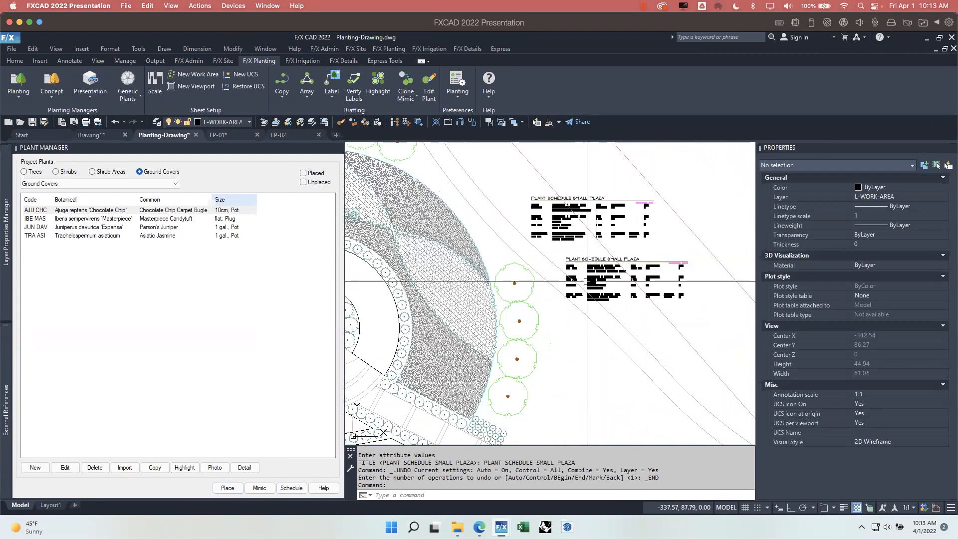
scroll(597, 278, down, 4)
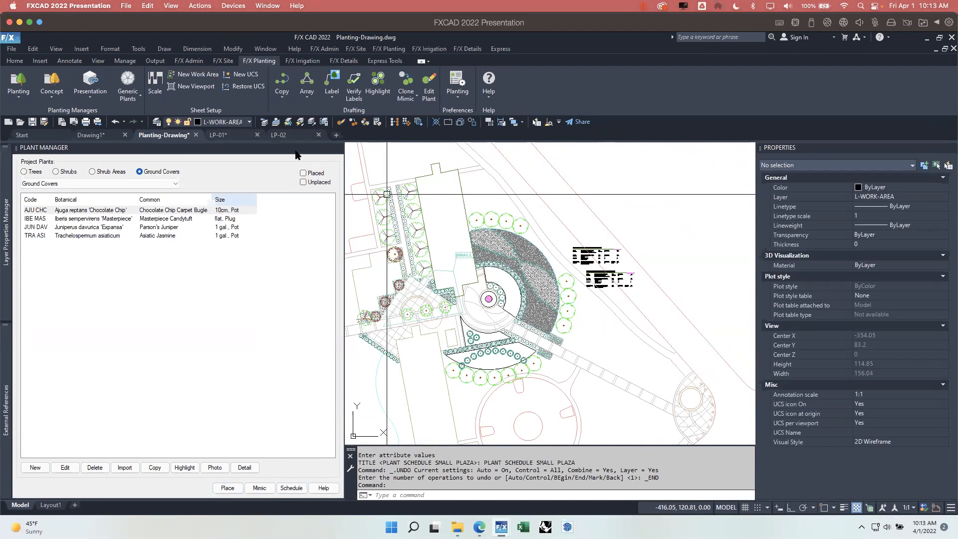
Save the planting drawing, switch to LP-01 and reload its Planting-Drawing external reference
key(ctrl+s)
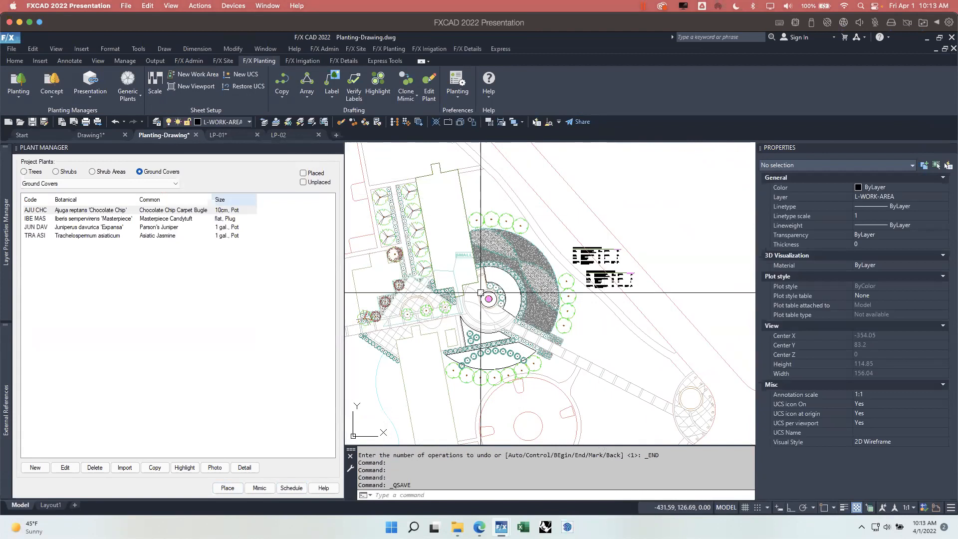
click(220, 138)
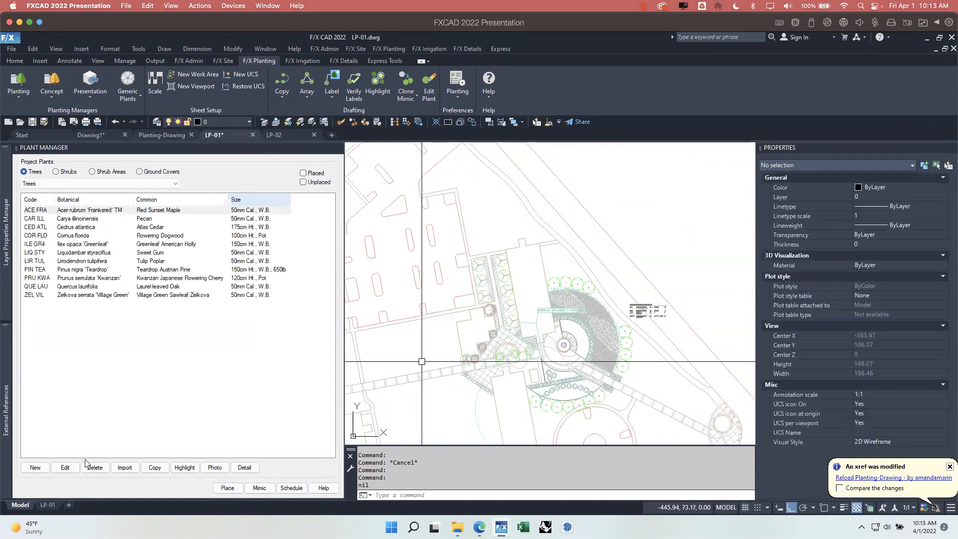
click(854, 477)
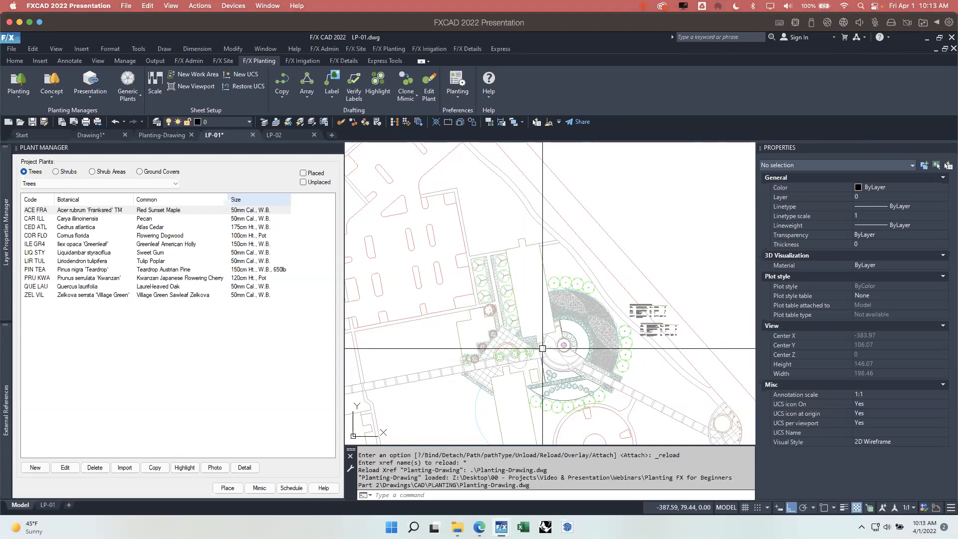
Attach Work_Areas.dwg to LP-01's model space as the work area external reference and open the LP-01 layout
click(198, 75)
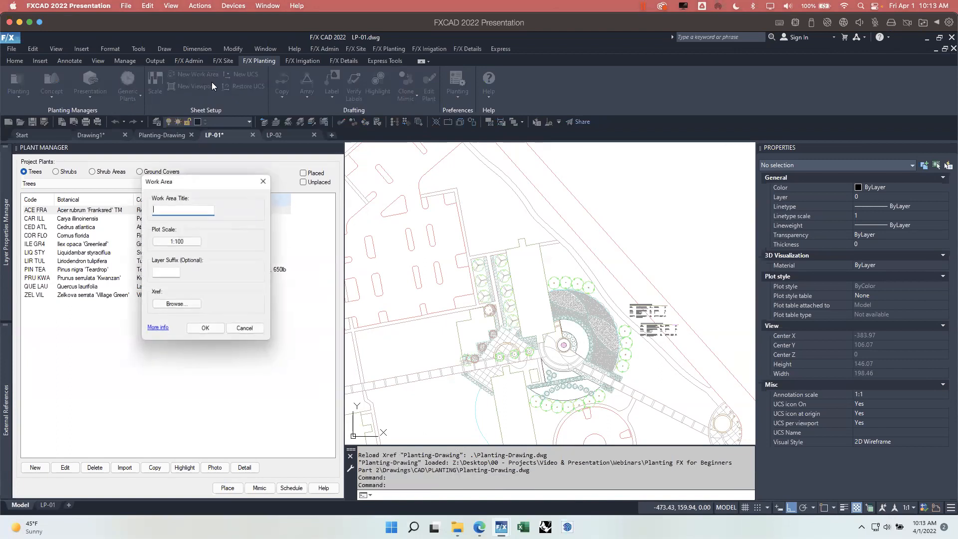
click(163, 306)
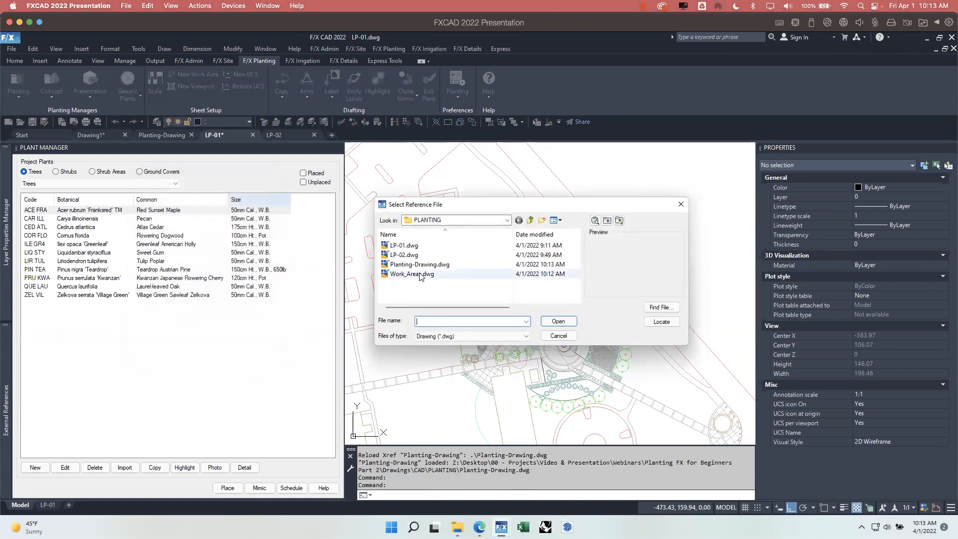
click(421, 276)
click(558, 322)
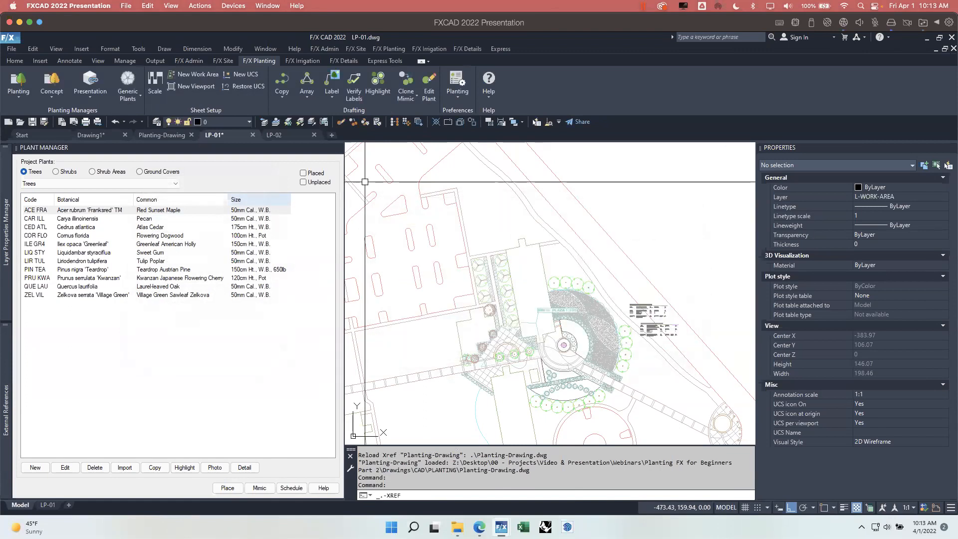
middle_drag(583, 350, 545, 299)
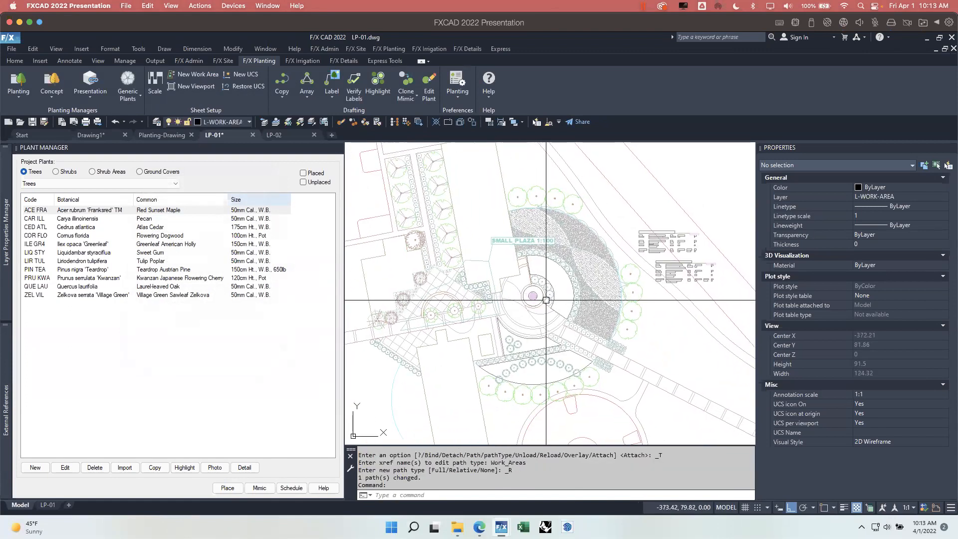
click(48, 505)
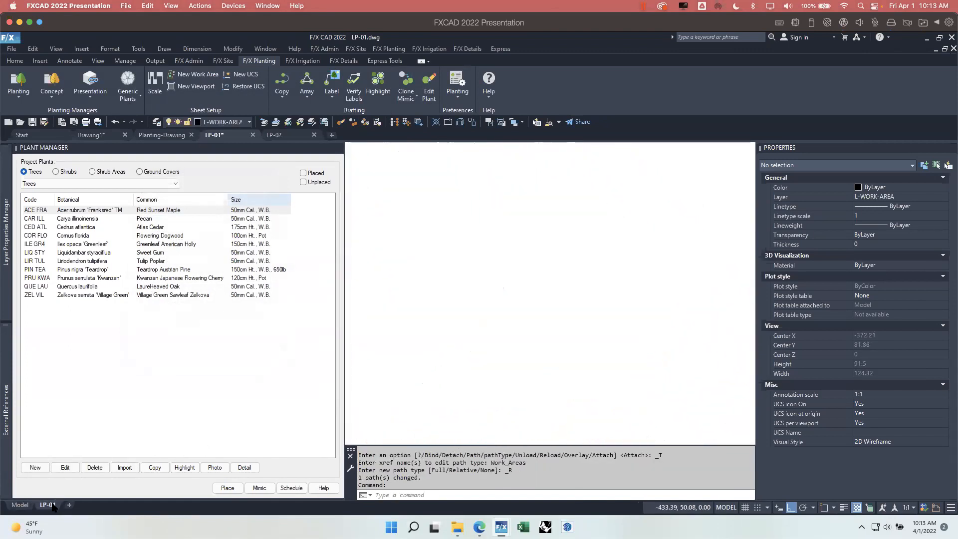
Generate a plant schedule in drawing form with xrefs included for the small plaza work area, placing it beside the viewport on the LP-01 layout
click(292, 487)
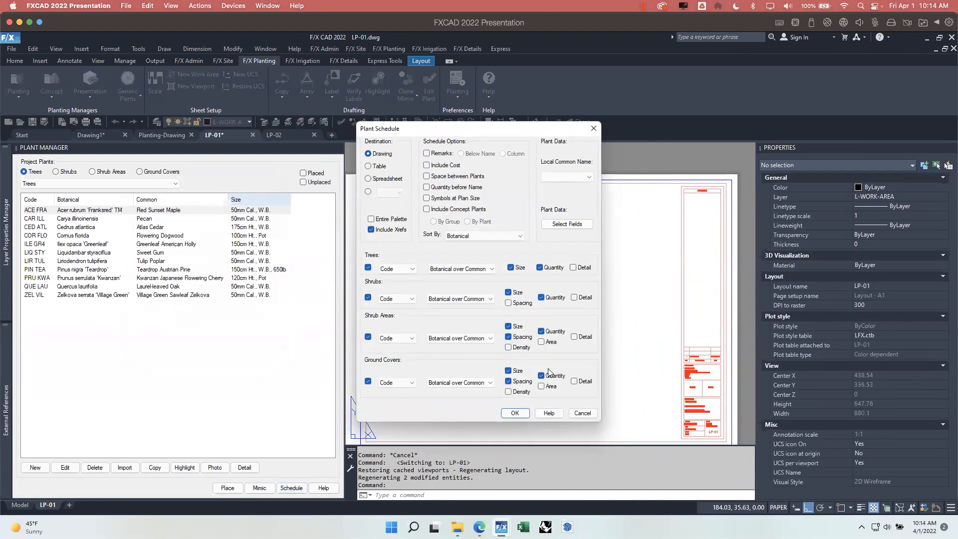
click(515, 413)
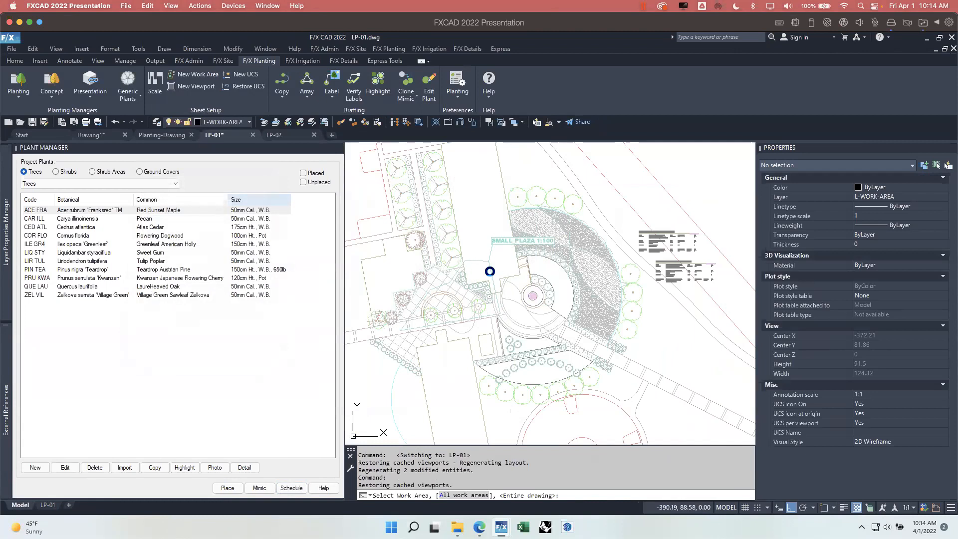
key(Return)
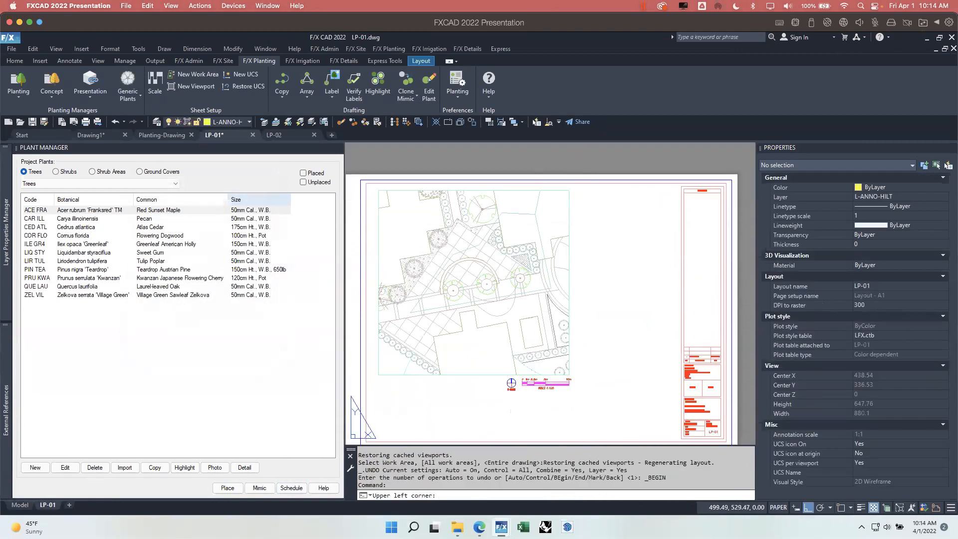
scroll(602, 215, up, 4)
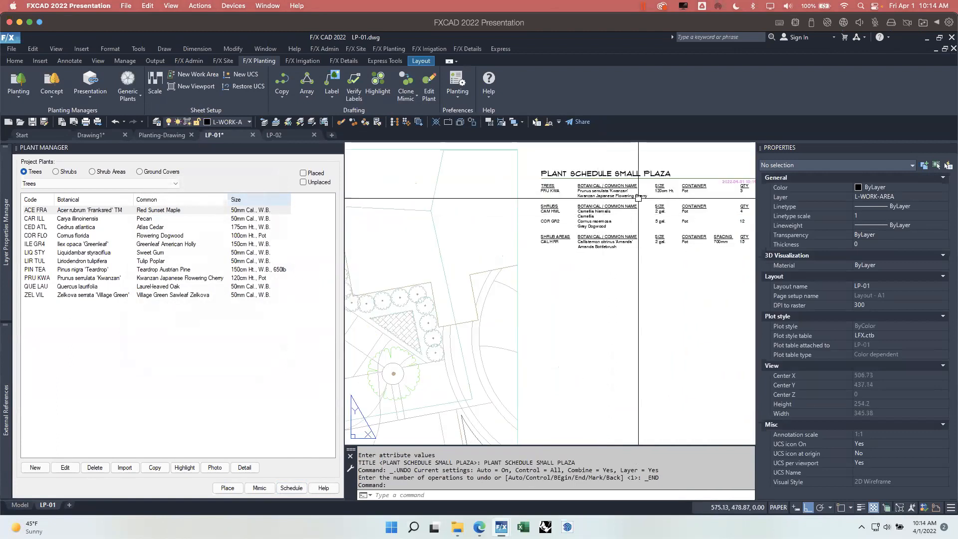
scroll(566, 205, down, 4)
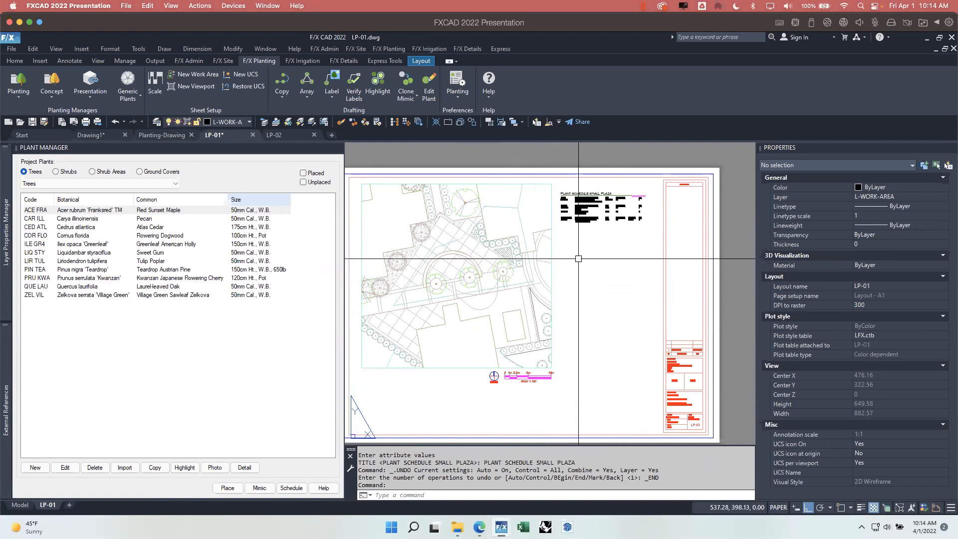
Switch to Planting-Drawing, select the small plaza work area reference to examine its boundary and label, and clear the selection
click(163, 135)
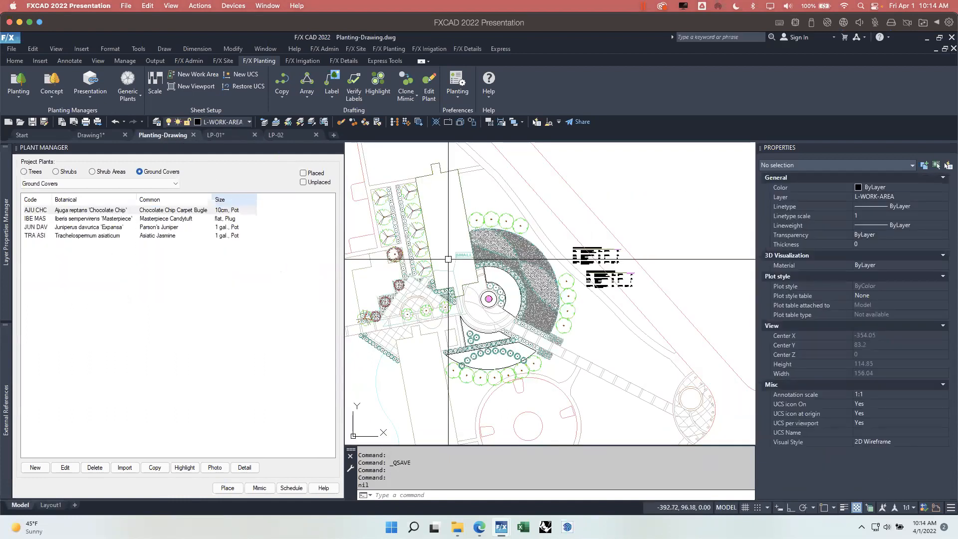
scroll(451, 259, up, 2)
middle_drag(463, 282, 584, 241)
click(581, 214)
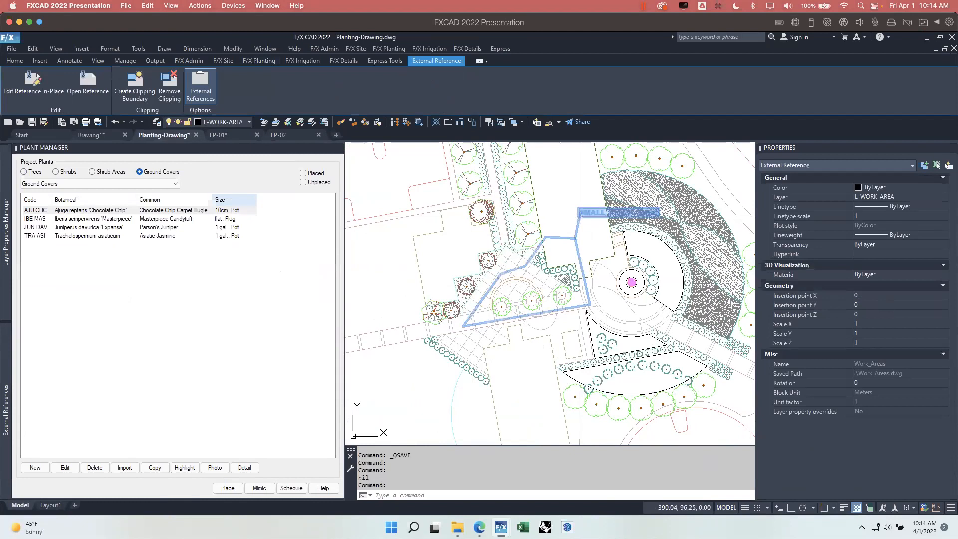
scroll(581, 213, up, 3)
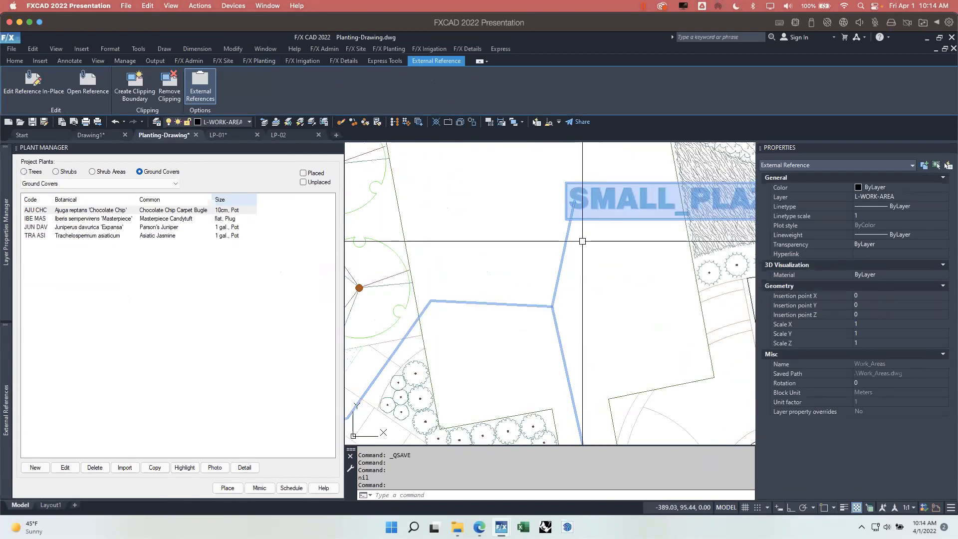
scroll(596, 257, down, 3)
middle_drag(598, 258, 556, 250)
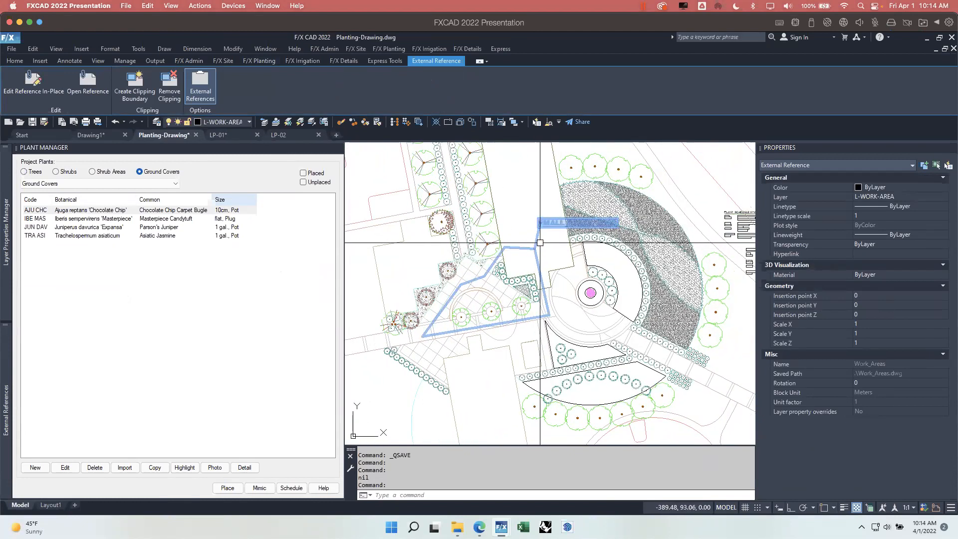
key(Escape)
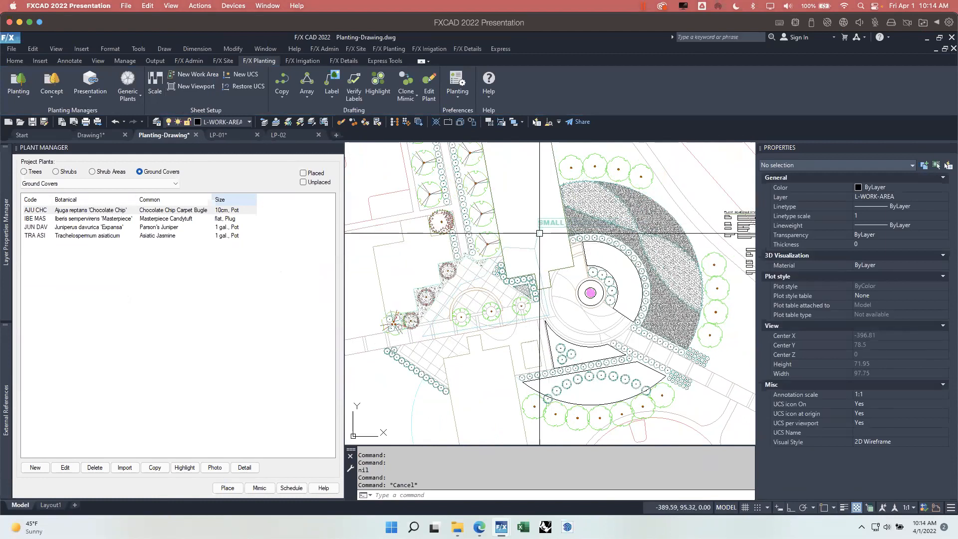
Select the BASE-METRIC external reference, review the commands available for opening or editing it, and clear the selection
scroll(484, 243, down, 5)
middle_drag(484, 243, 523, 271)
click(504, 274)
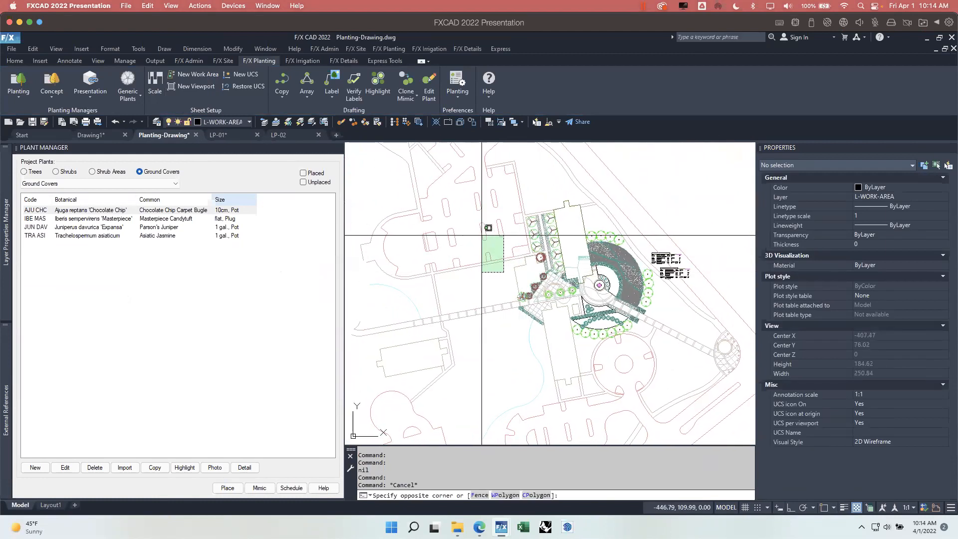
click(482, 237)
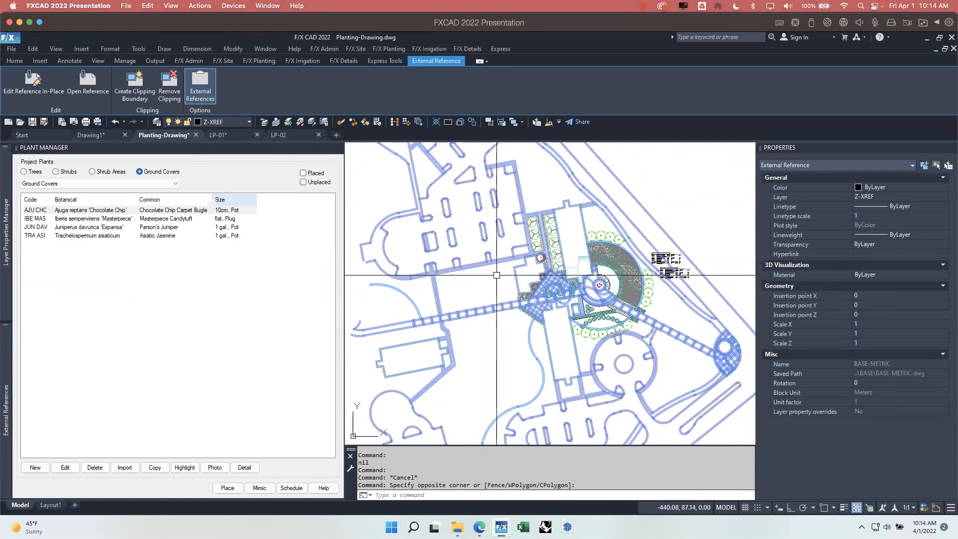
right_click(497, 275)
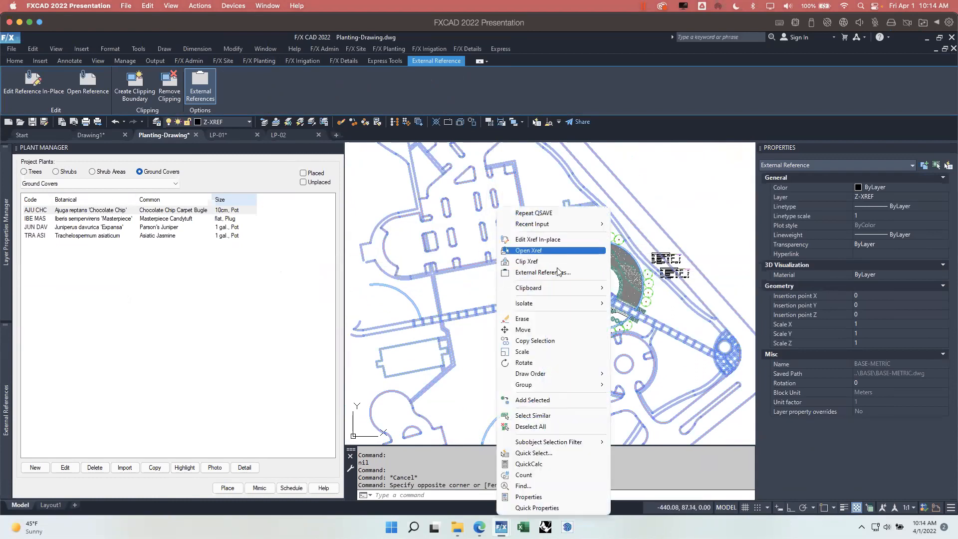
mouse_move(569, 289)
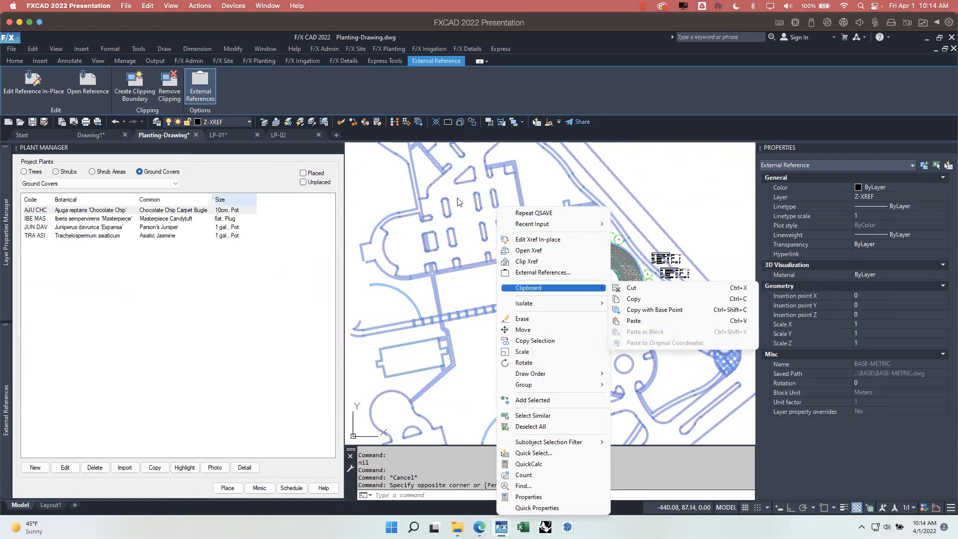
click(467, 274)
click(456, 280)
key(Escape)
Open the Work_Areas external reference for editing from the small plaza work area in Planting-Drawing
scroll(582, 267, up, 4)
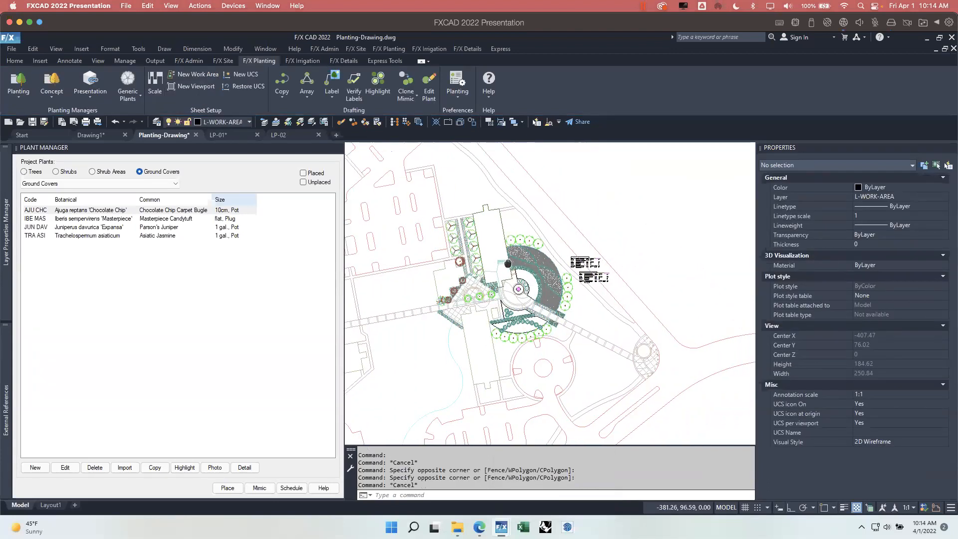
click(470, 266)
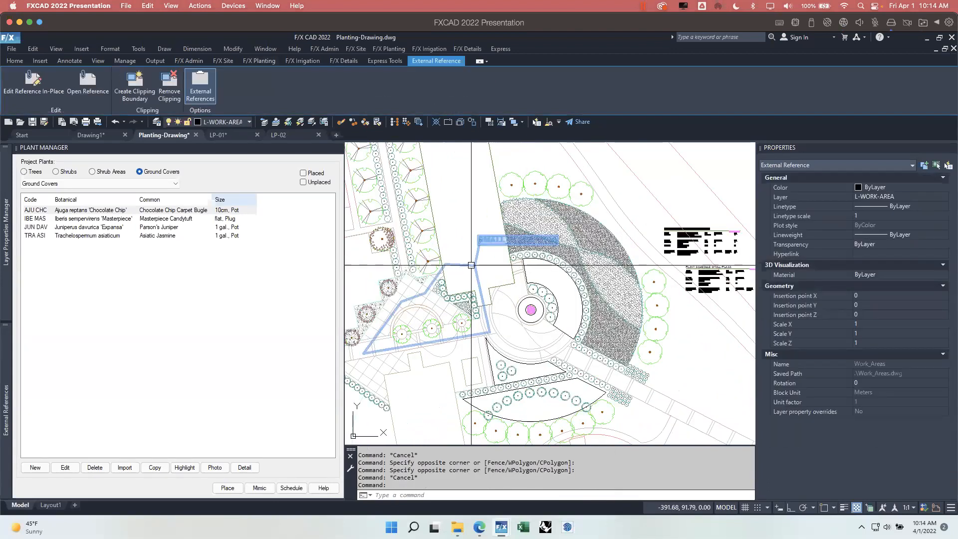
right_click(471, 207)
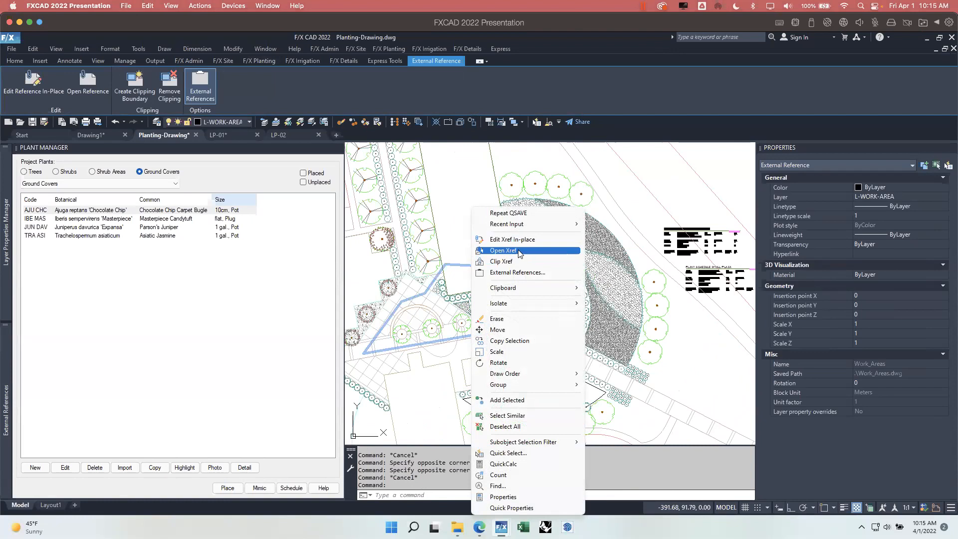
click(503, 250)
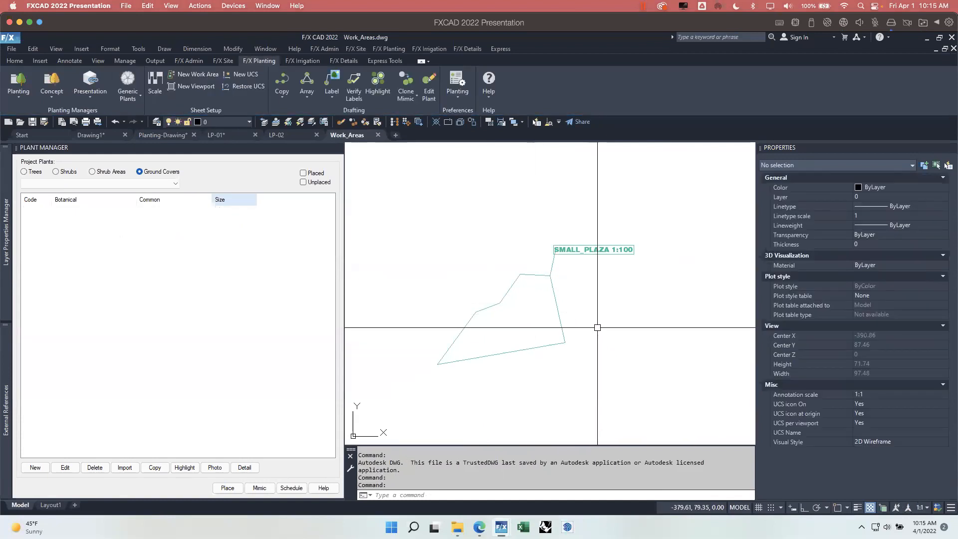
Start attaching a DWG reference in Work_Areas and choose Planting-Drawing.dwg from the Planting FX for Beginners Part 2 project's Drawings, CAD, PLANTING folder
mouse_move(7, 401)
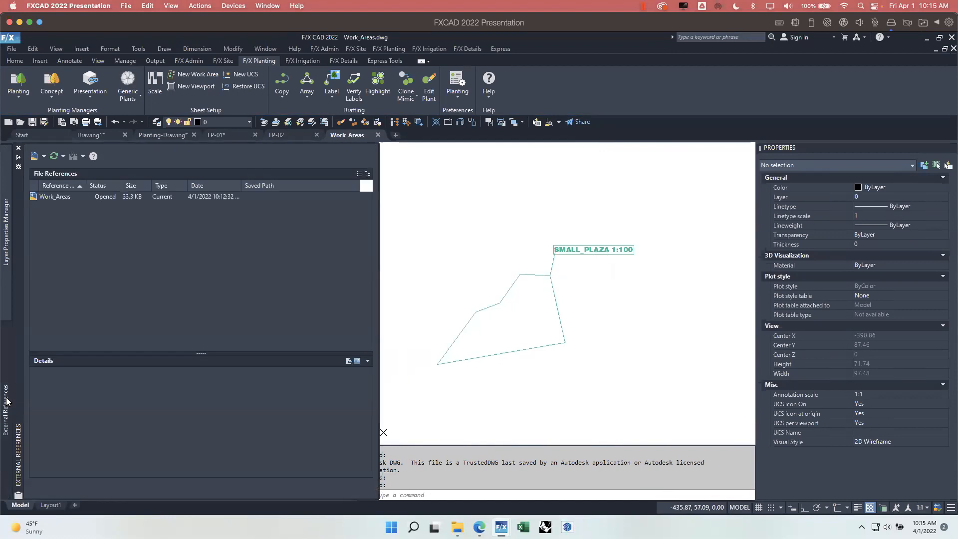
click(35, 158)
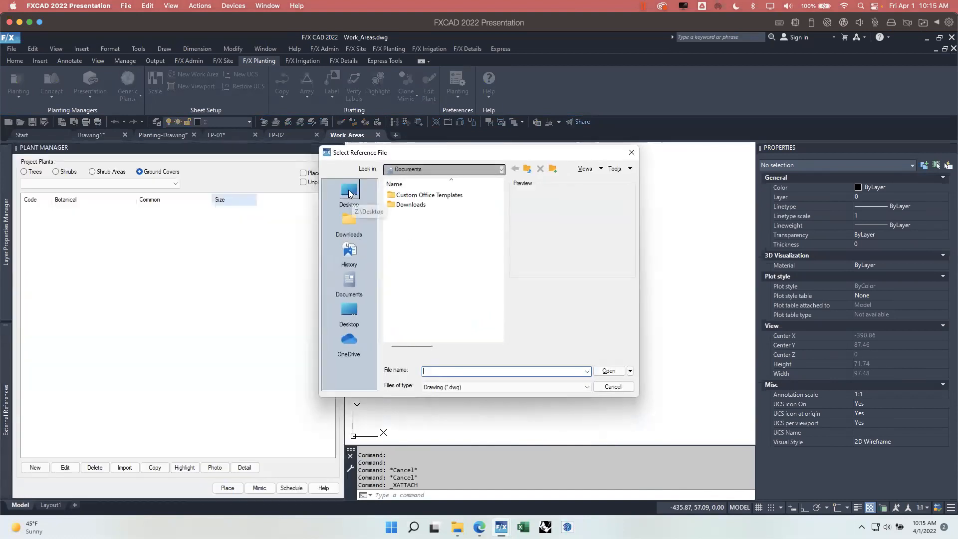
click(349, 194)
double_click(408, 205)
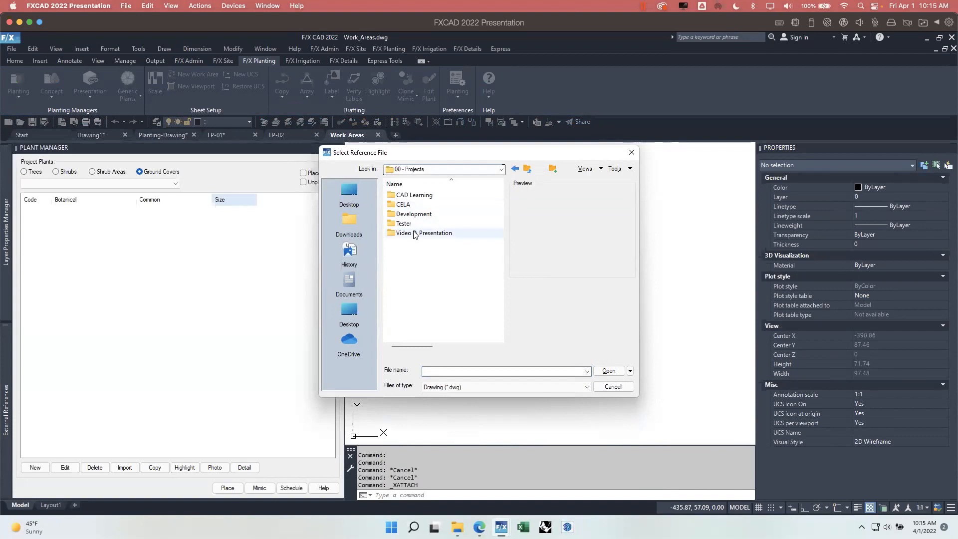
double_click(415, 233)
double_click(415, 252)
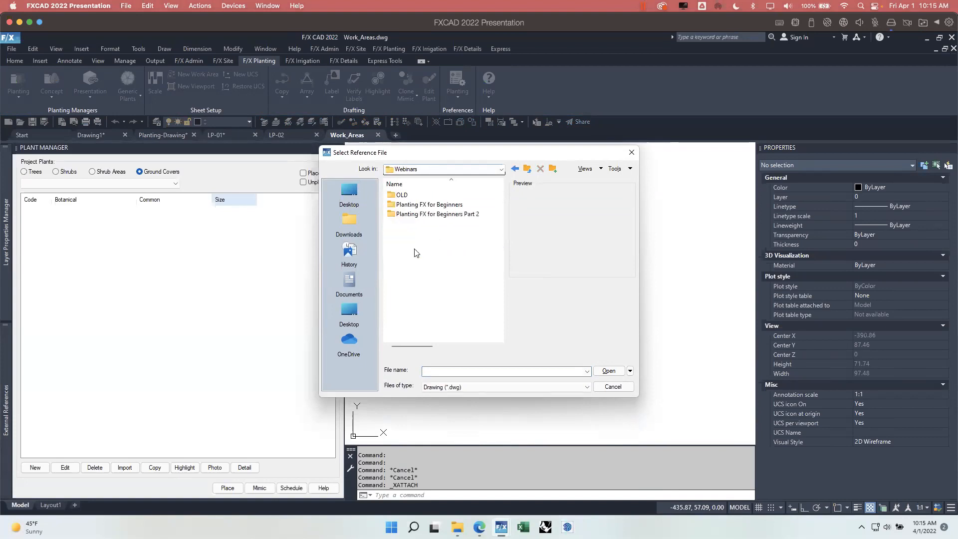
double_click(422, 215)
double_click(411, 195)
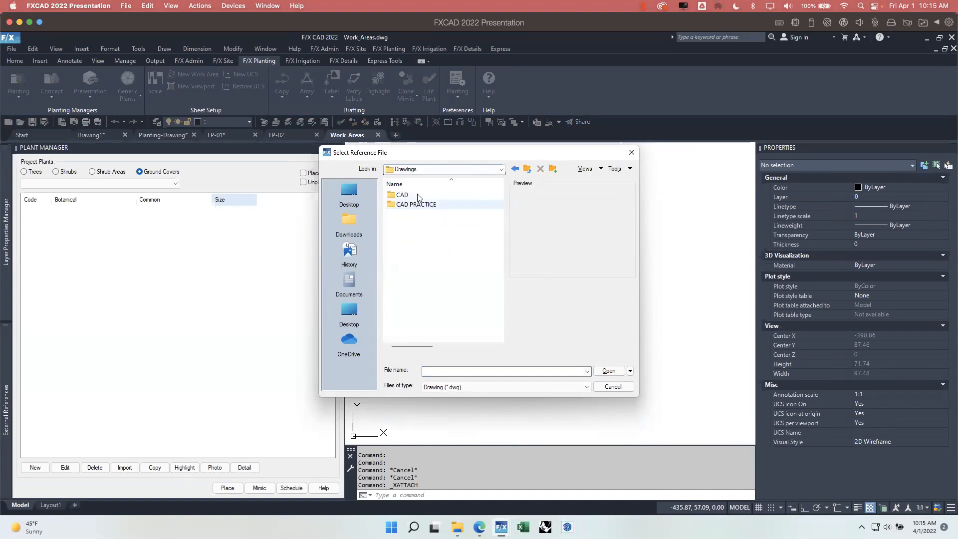
double_click(417, 195)
double_click(418, 204)
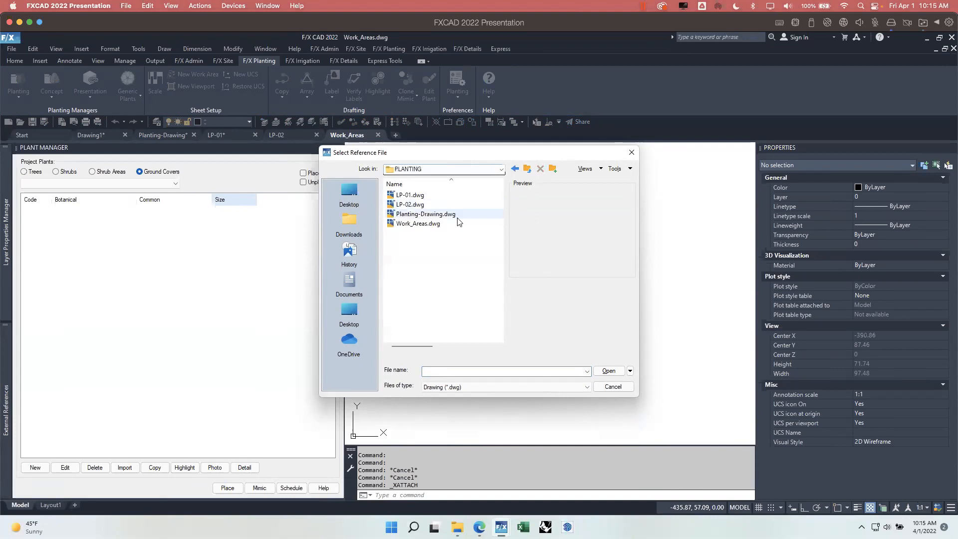
click(427, 214)
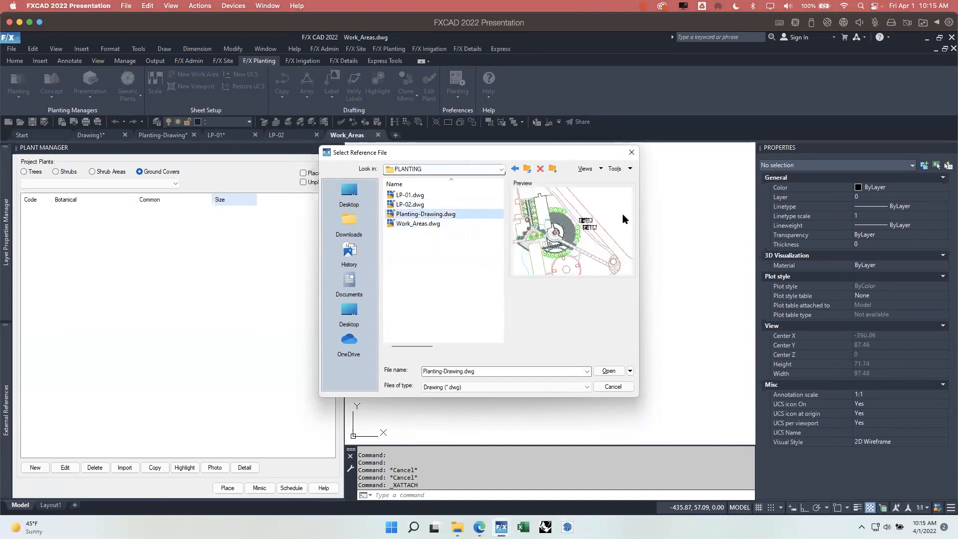
click(610, 371)
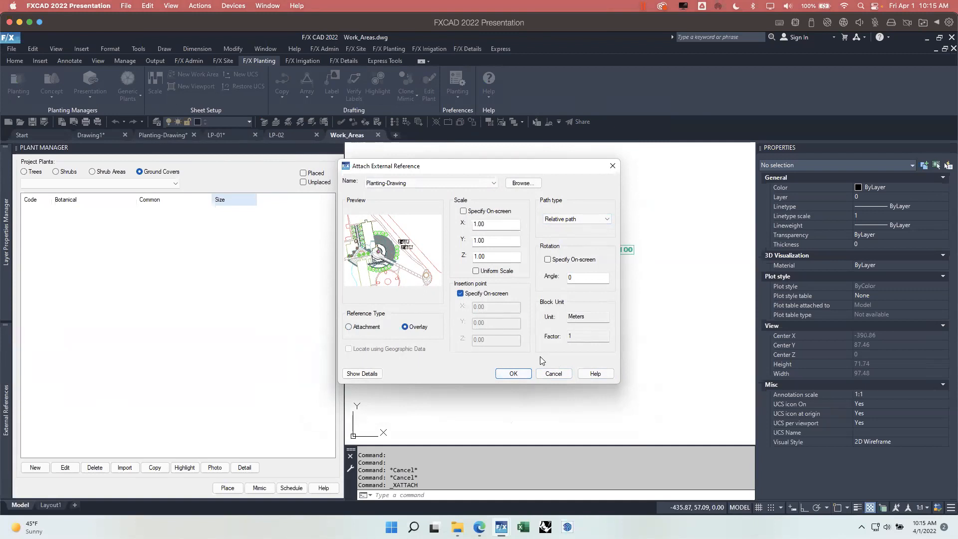
Attach Planting-Drawing as an overlay with a relative path, inserting it at 0,0
key(Return)
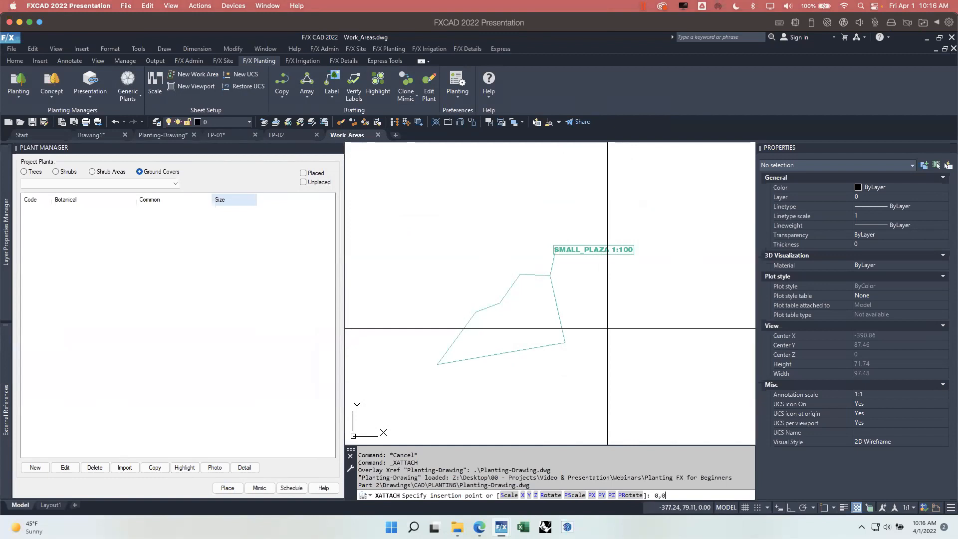
text(0,0)
key(Return)
scroll(584, 330, down, 3)
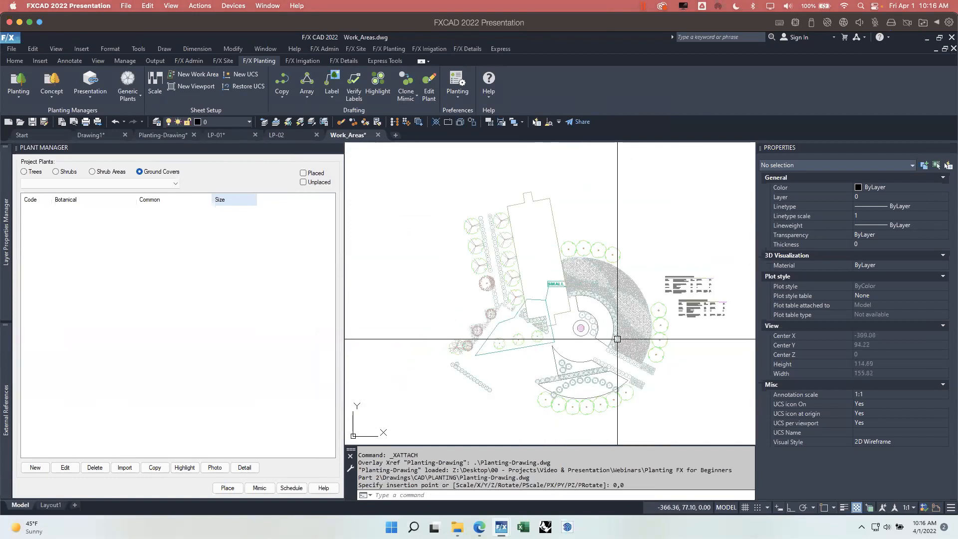
Move the SMALL_PLAZA 1:100 leader label to the open area left of the plaza's work area boundary and regenerate the drawing
scroll(508, 302, up, 3)
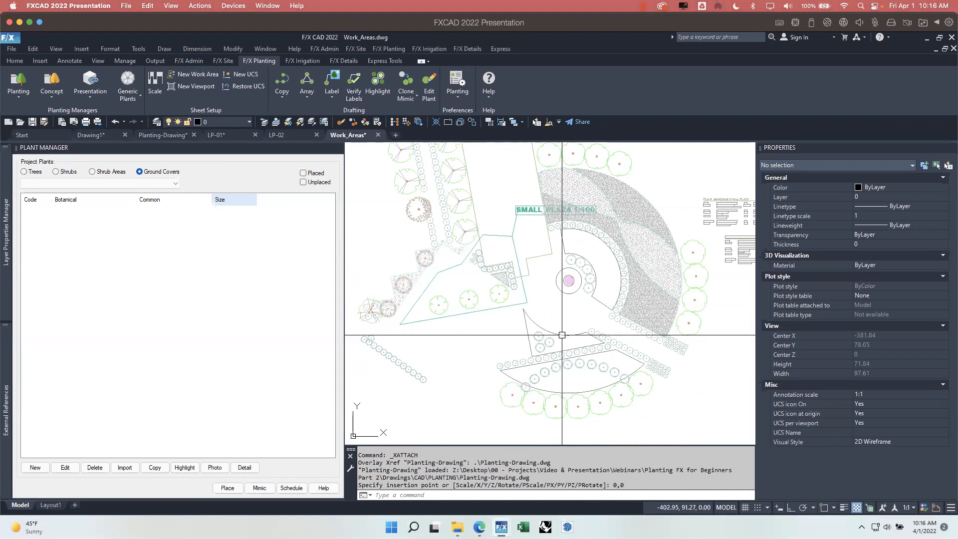
scroll(577, 265, up, 2)
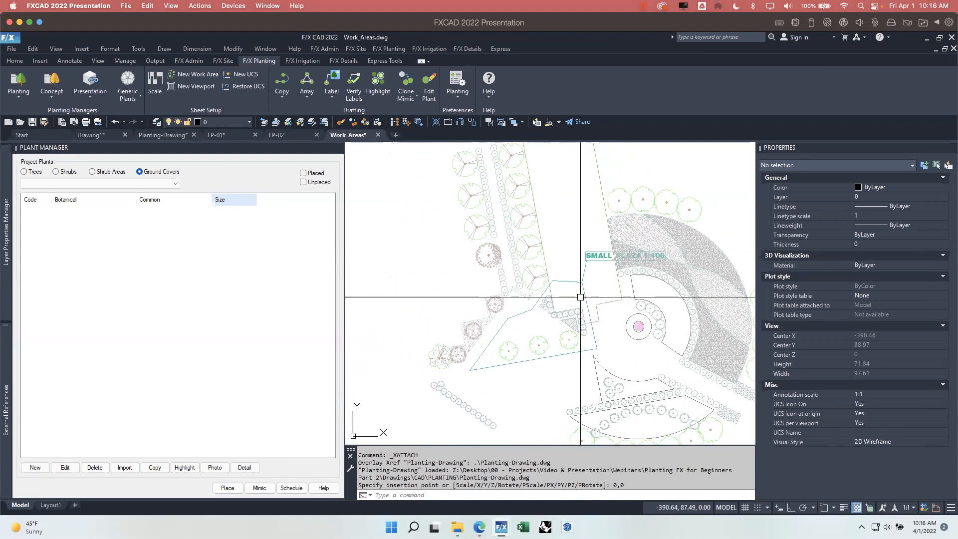
click(617, 241)
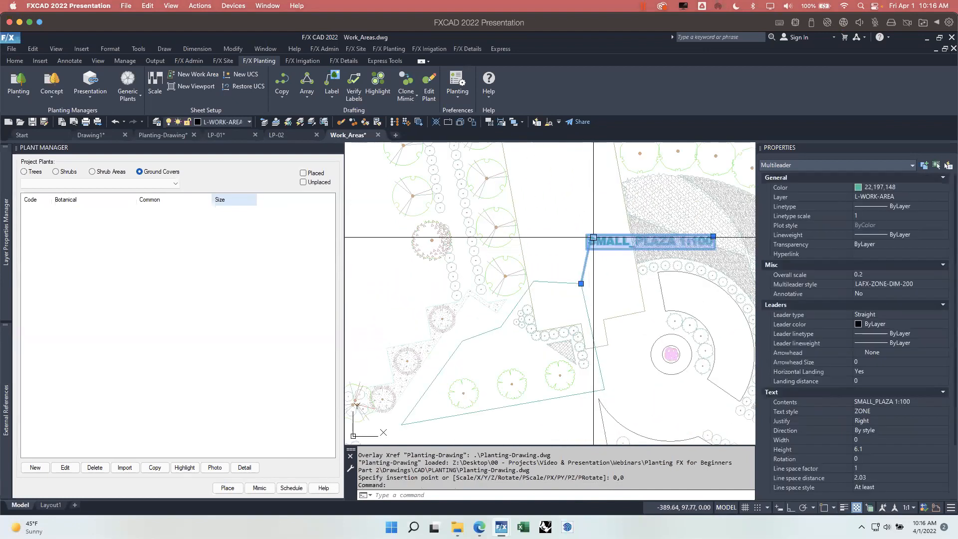
middle_drag(489, 293, 560, 250)
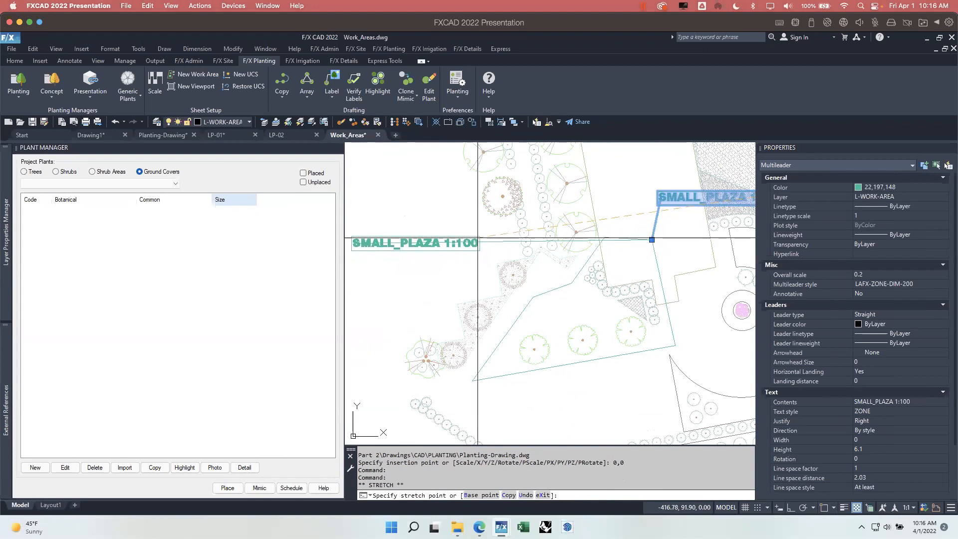
click(473, 238)
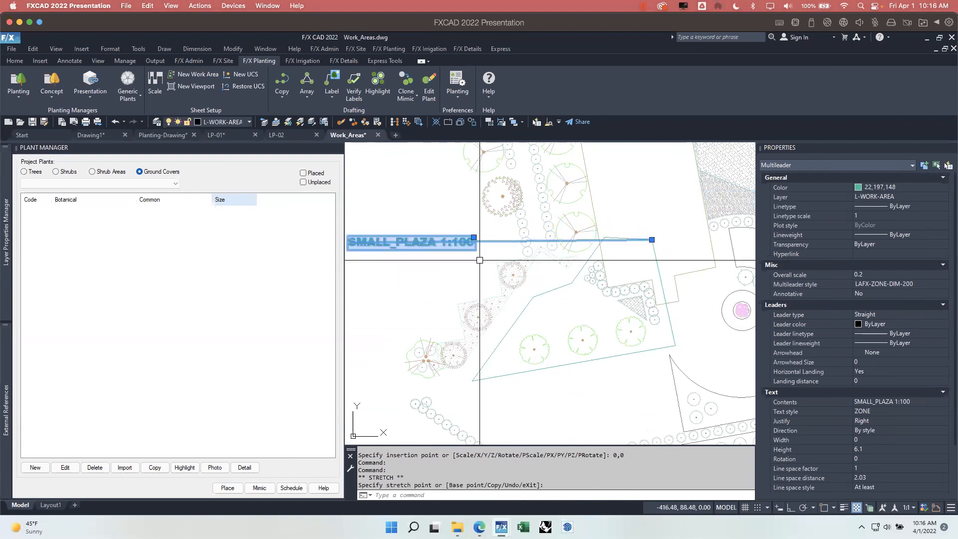
key(Escape)
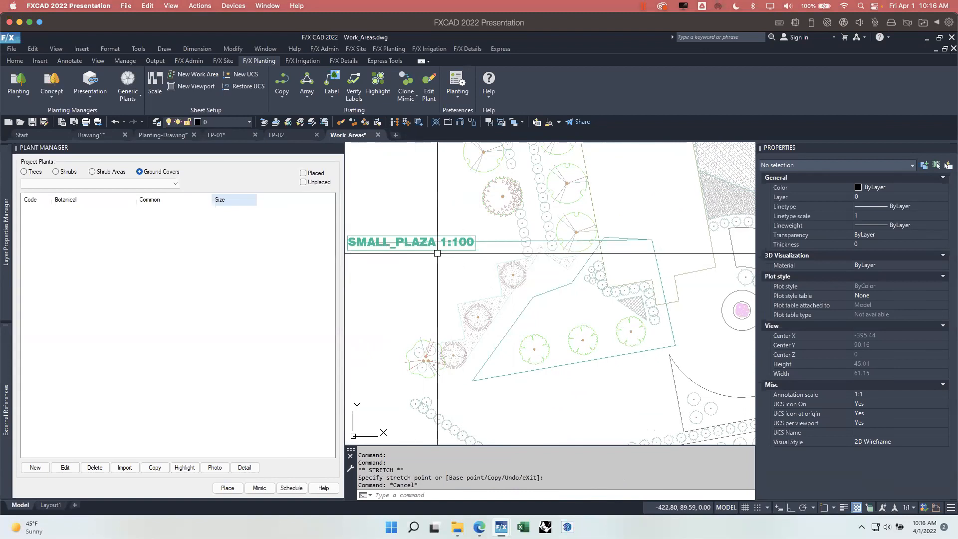
text(RE)
key(Return)
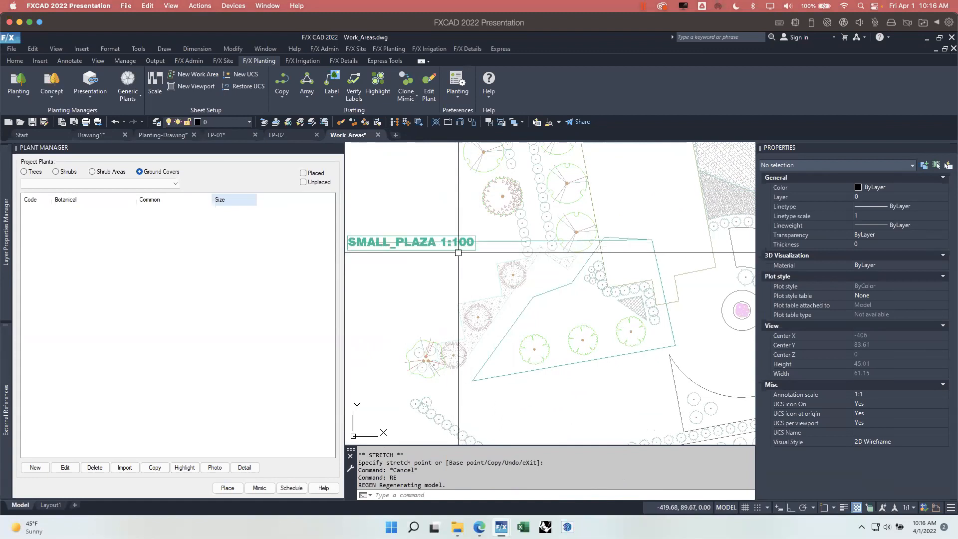
Examine the drawing's plot scale settings and the small plaza work area's title, scale and layer suffix
click(153, 80)
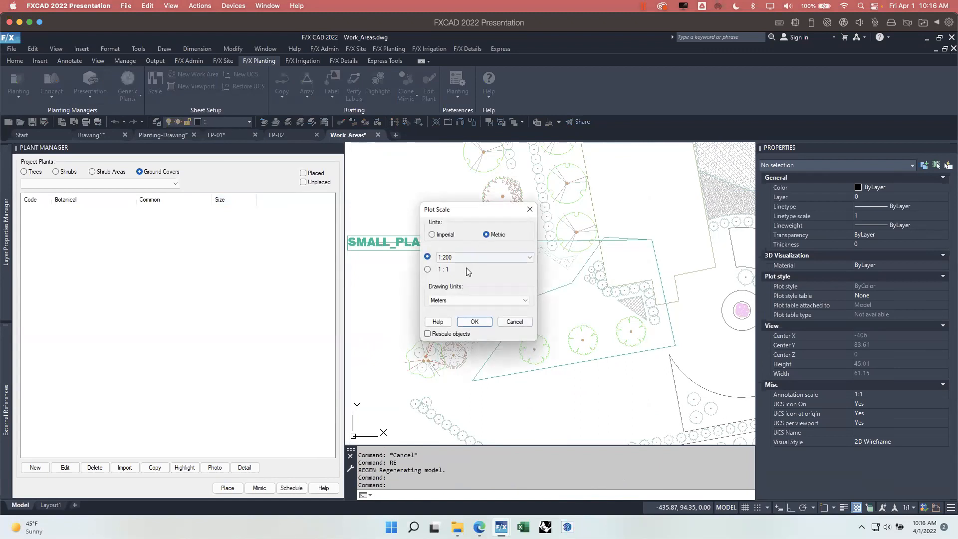
click(525, 324)
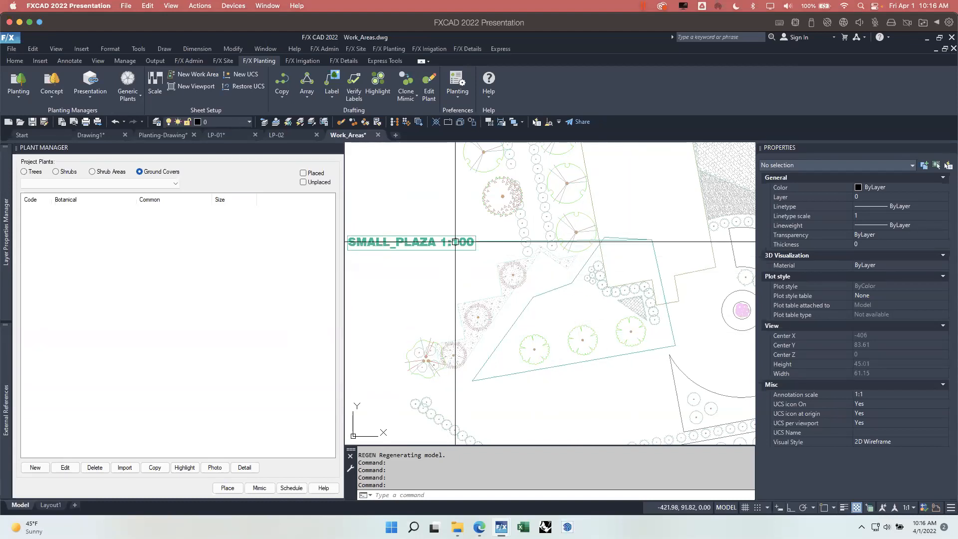
click(428, 92)
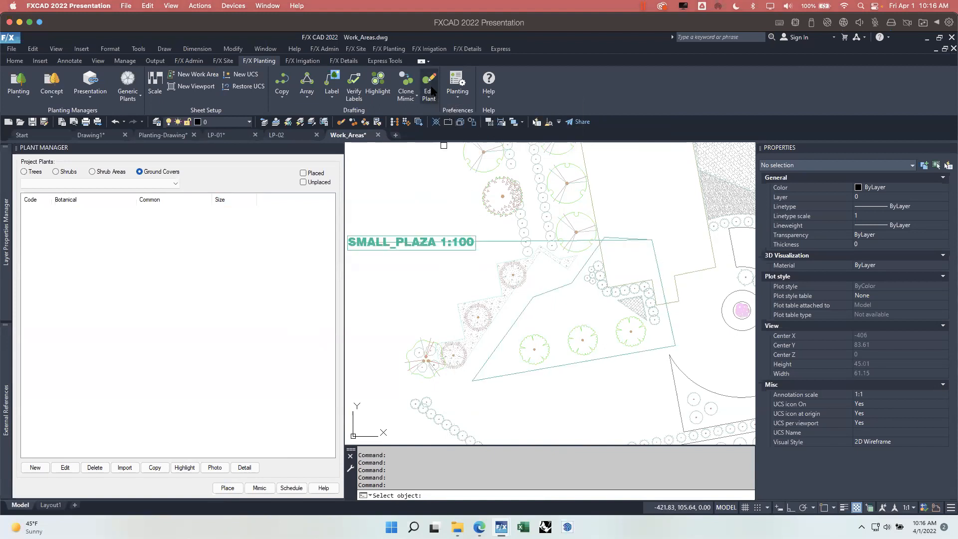
click(555, 286)
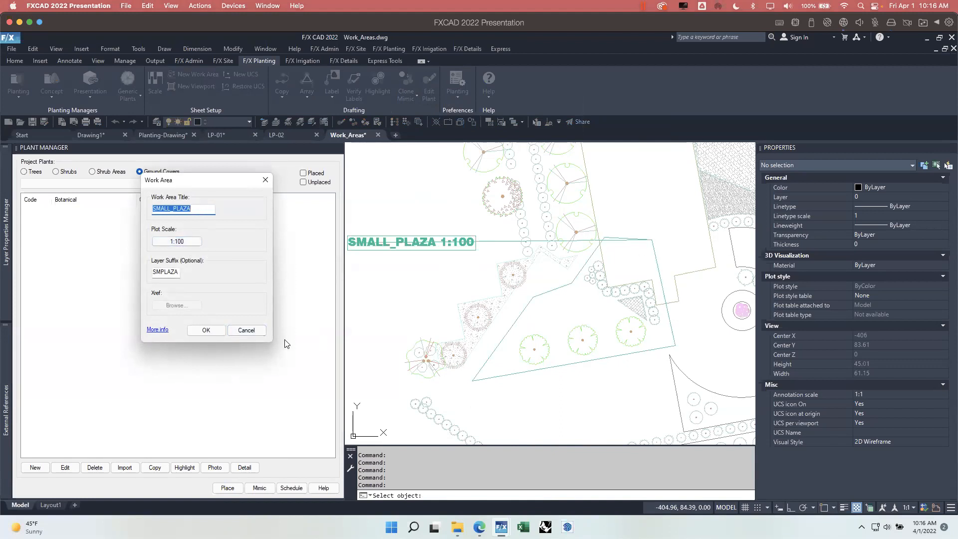
key(Escape)
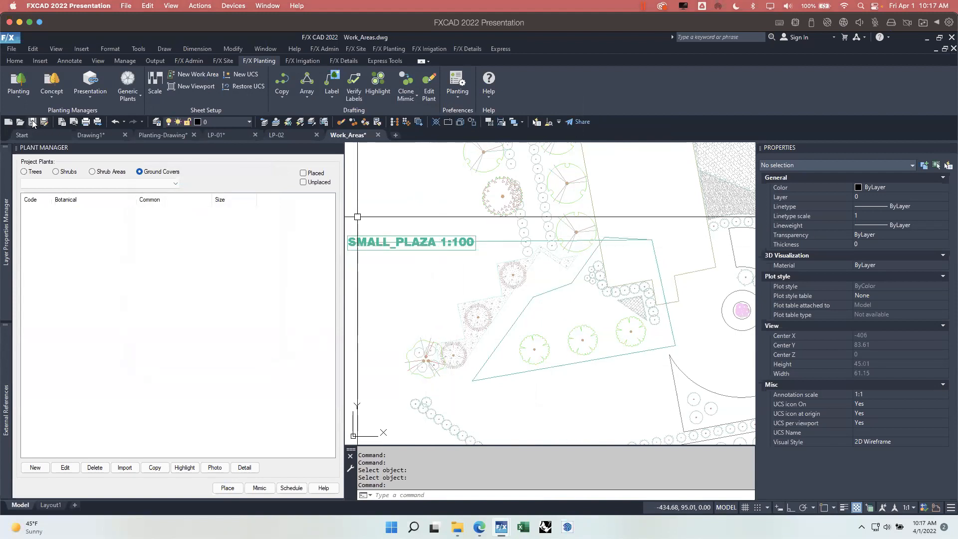
Save Work_Areas, return to Planting-Drawing and reload the modified Work_Areas reference there
click(172, 133)
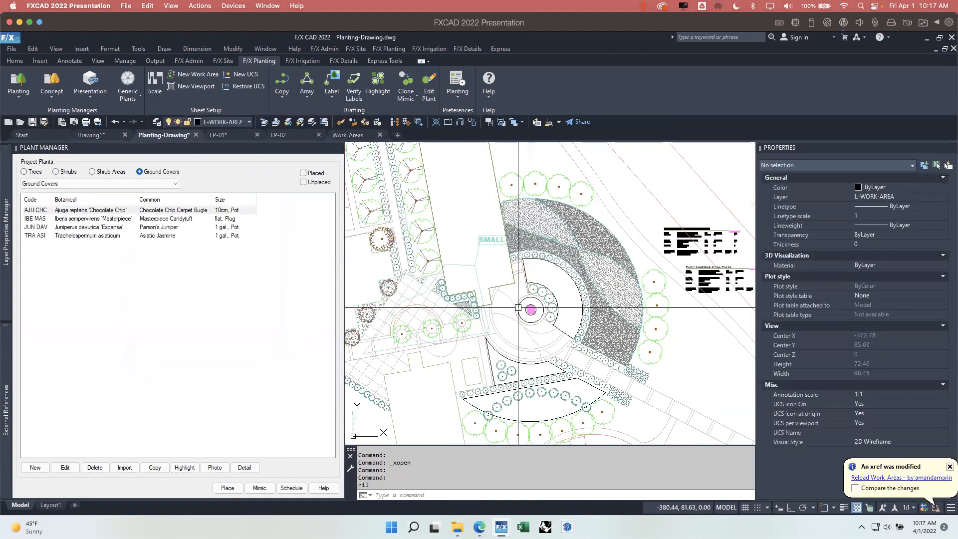
click(906, 479)
mouse_move(446, 322)
middle_down()
mouse_move(524, 304)
mouse_move(553, 326)
mouse_move(535, 346)
mouse_move(505, 319)
middle_up()
scroll(509, 331, up, 2)
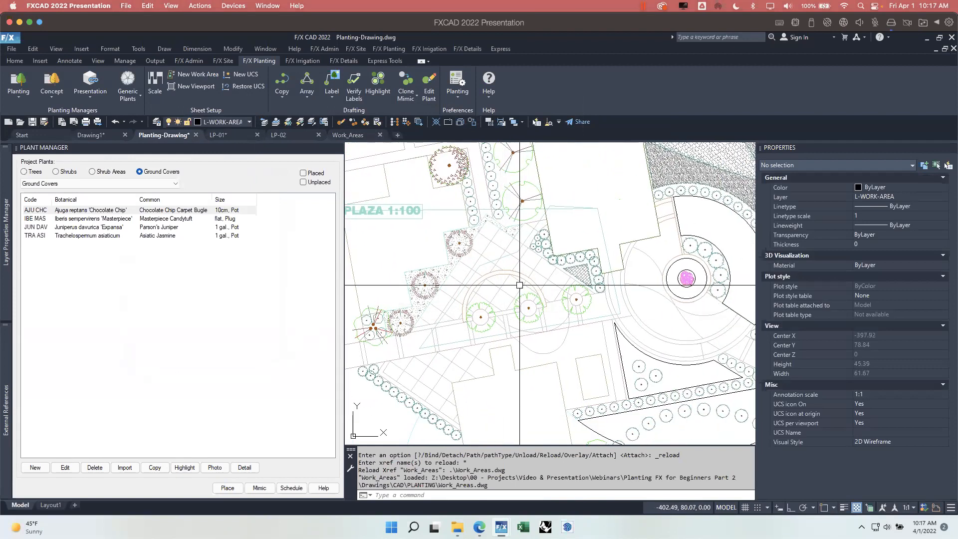
Add a Single plant label to the westernmost of the three trees inside the small plaza work area, placing its text below the SMALL_PLAZA 1:100 label
click(331, 97)
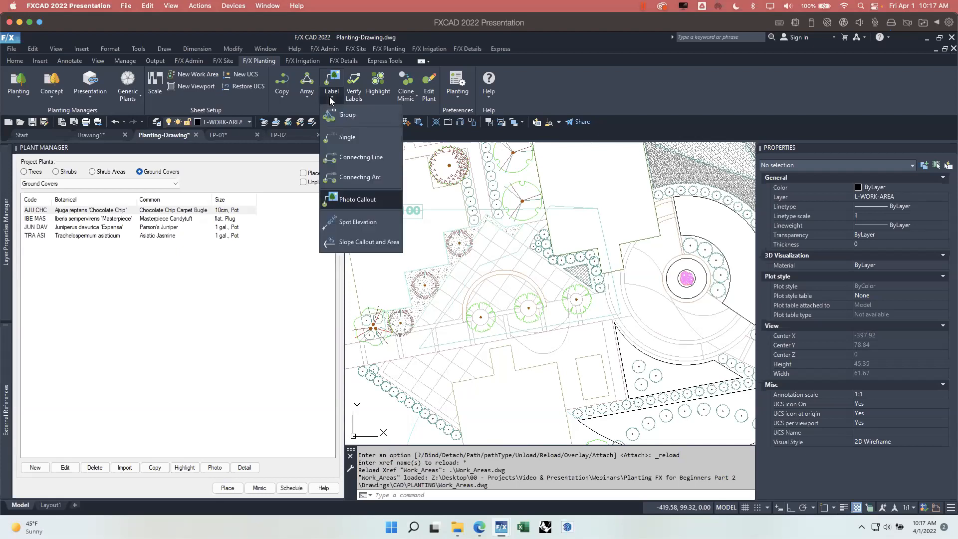
click(343, 141)
middle_drag(499, 299, 555, 304)
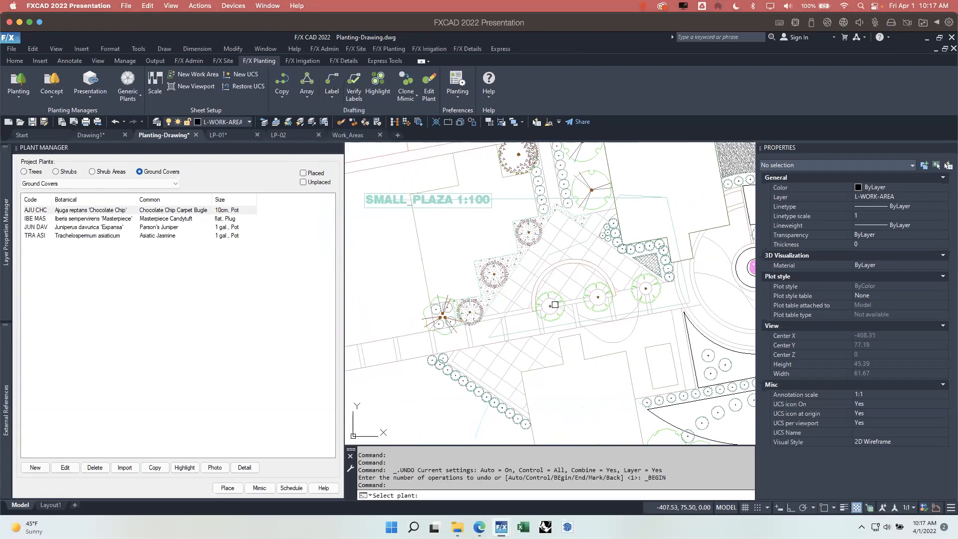
scroll(555, 305, up, 2)
click(537, 293)
scroll(534, 291, down, 2)
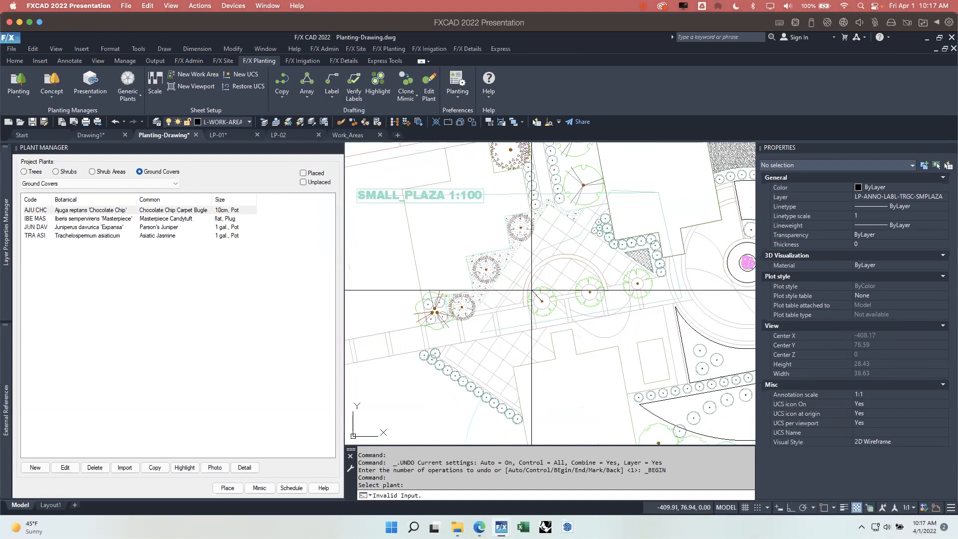
click(460, 234)
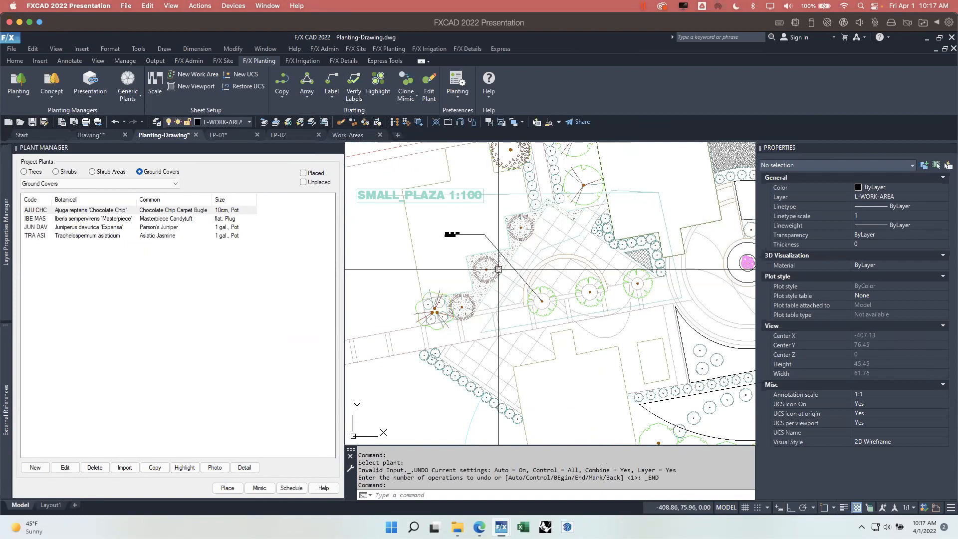
scroll(478, 244, up, 4)
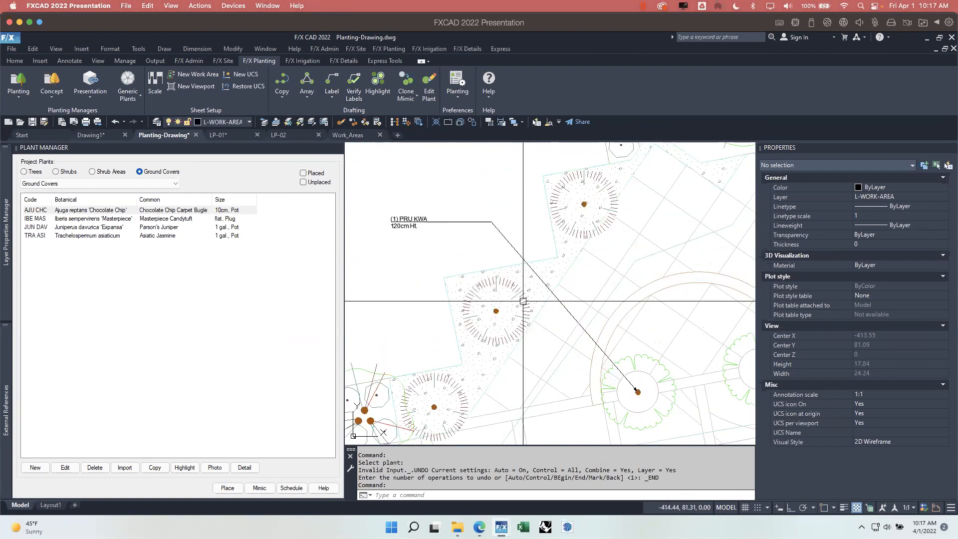
scroll(549, 332, down, 2)
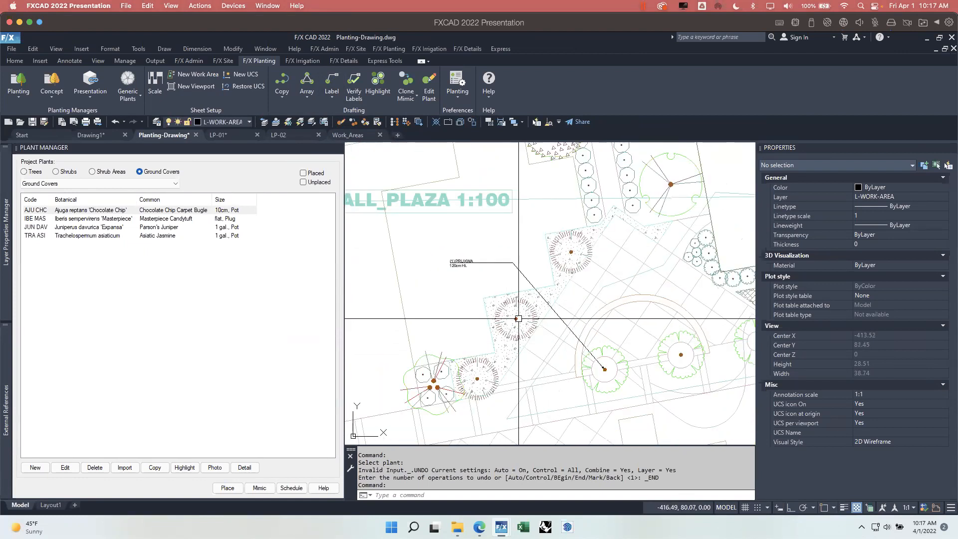
Add a Single plant label to the middle tree of the stepped planting bed outside the work area, placing its text just below the first label
click(332, 83)
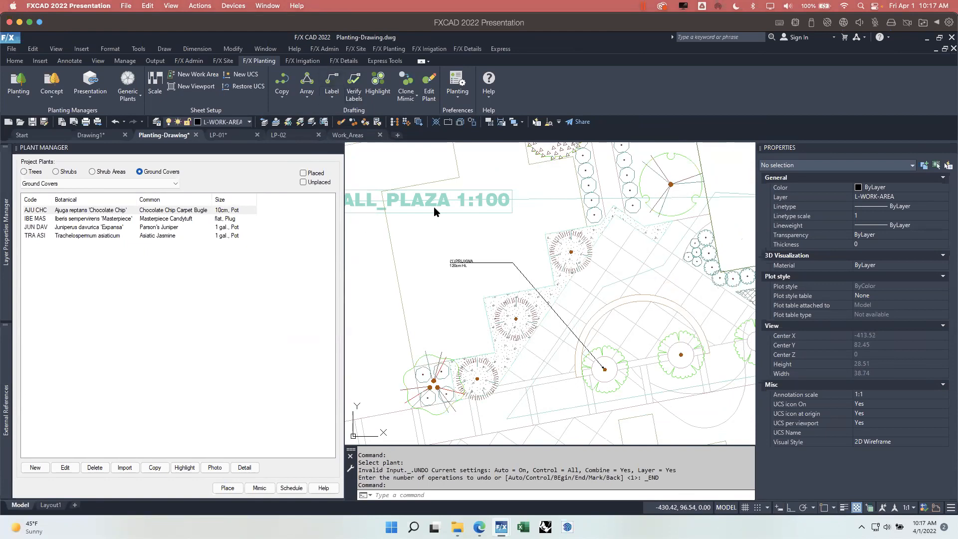
scroll(519, 319, up, 4)
click(511, 321)
click(511, 320)
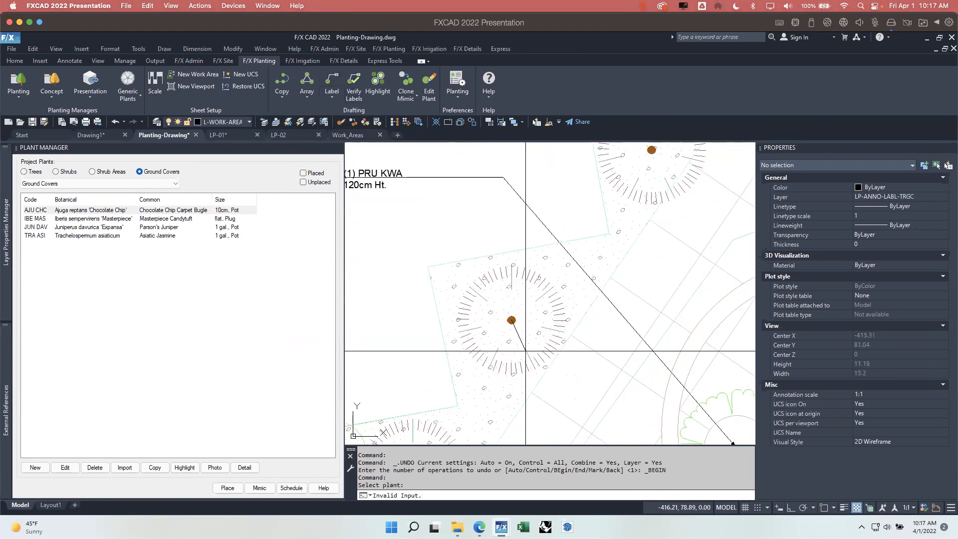
scroll(524, 349, down, 4)
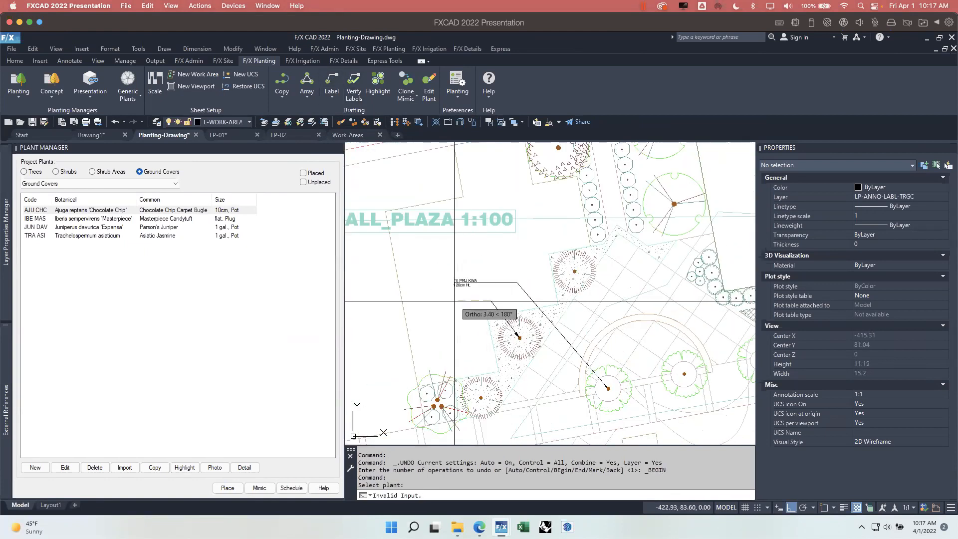
click(491, 301)
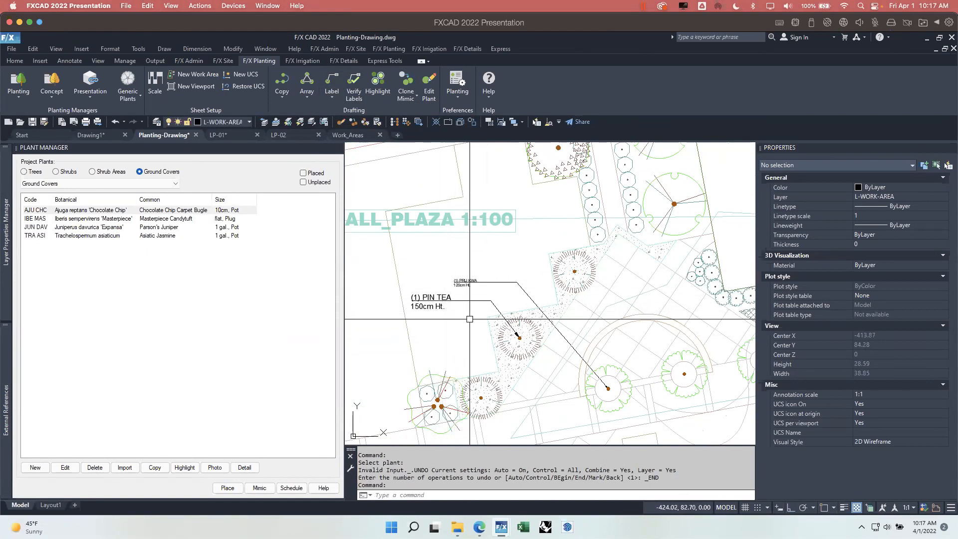
scroll(661, 279, down, 3)
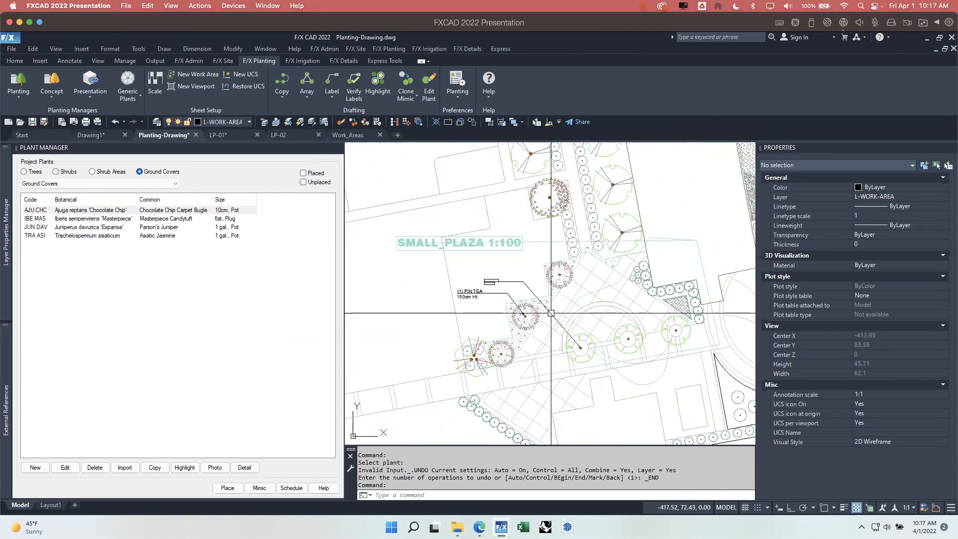
scroll(467, 290, up, 4)
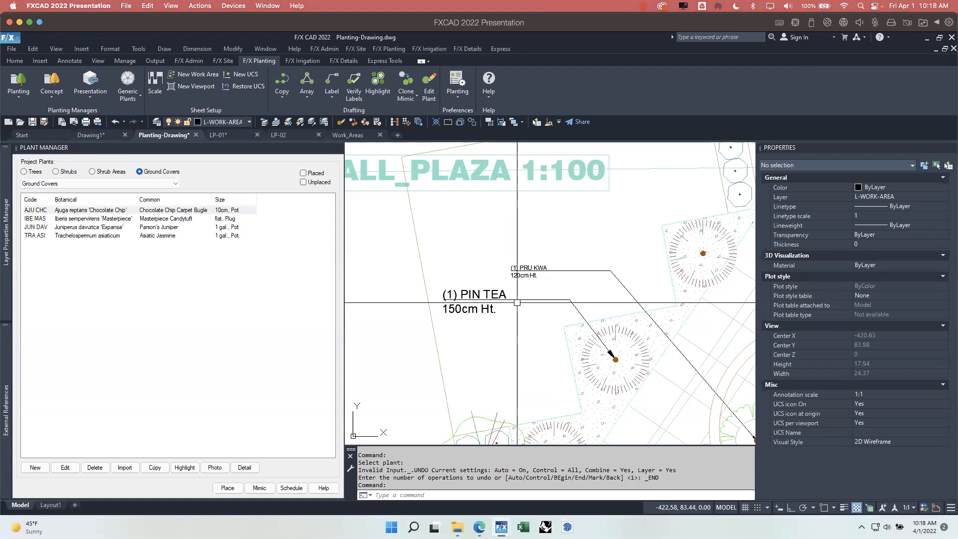
Save Planting-Drawing, switch to LP-01 and reload all its modified external references
scroll(517, 303, down, 5)
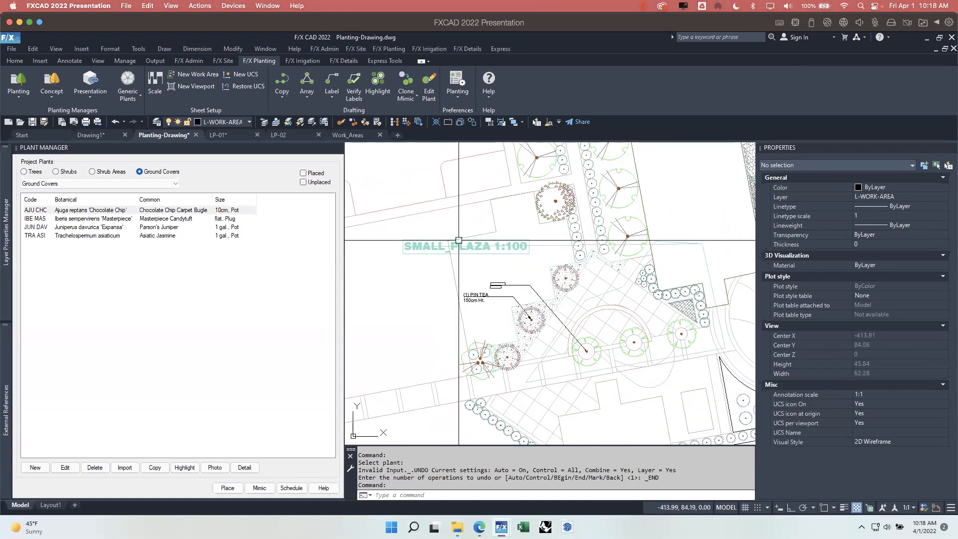
click(32, 126)
click(224, 134)
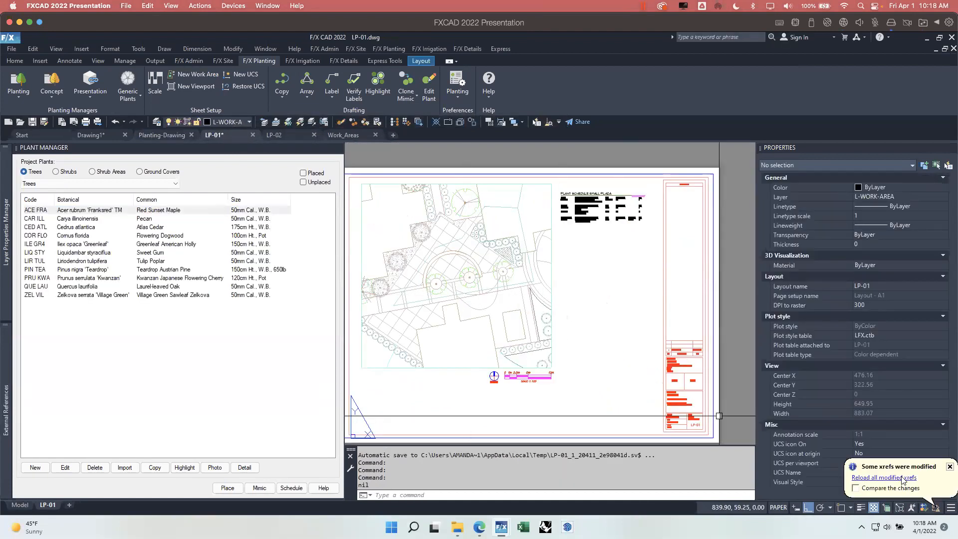
scroll(457, 260, up, 3)
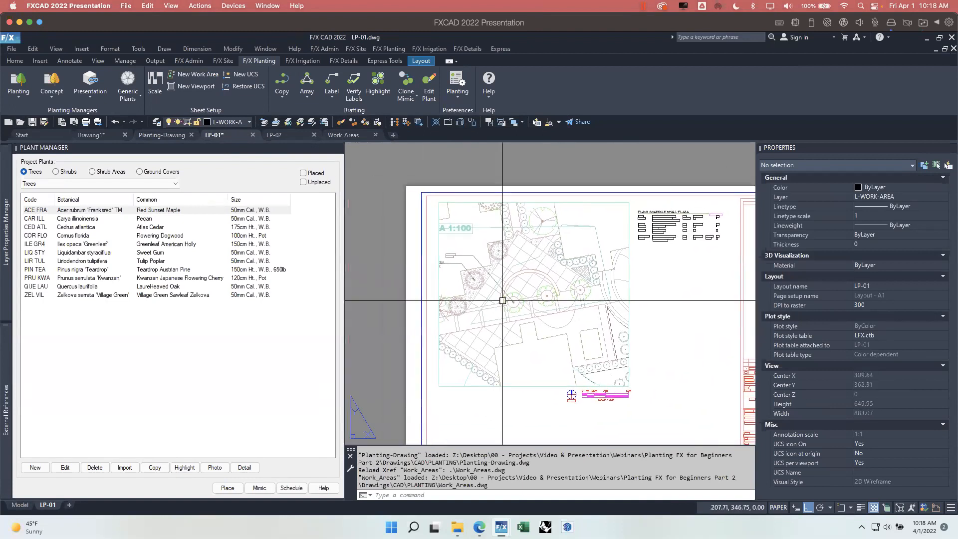
scroll(438, 265, up, 2)
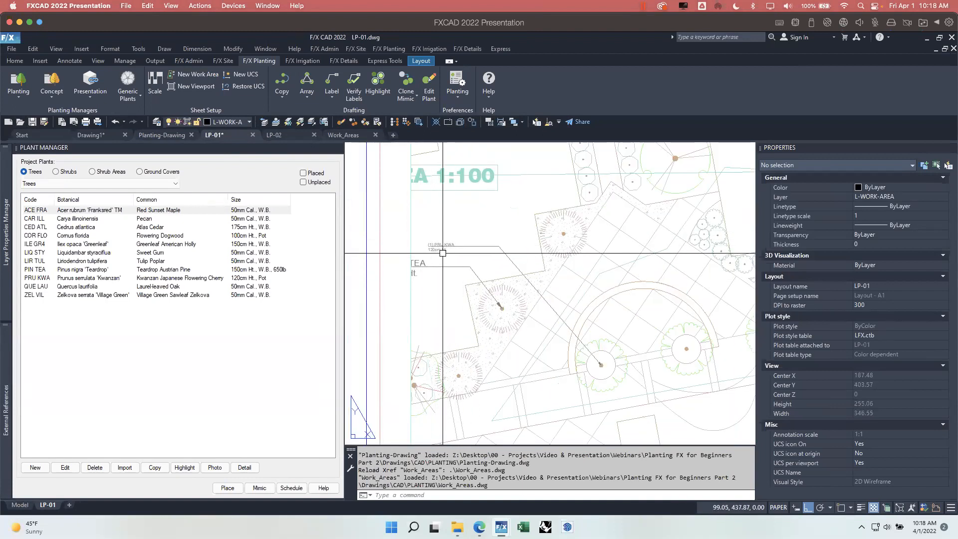
Move the small plaza plant schedule straight across onto the upper part of the plan viewport, above the plant labels, to compare text sizes
scroll(430, 254, down, 6)
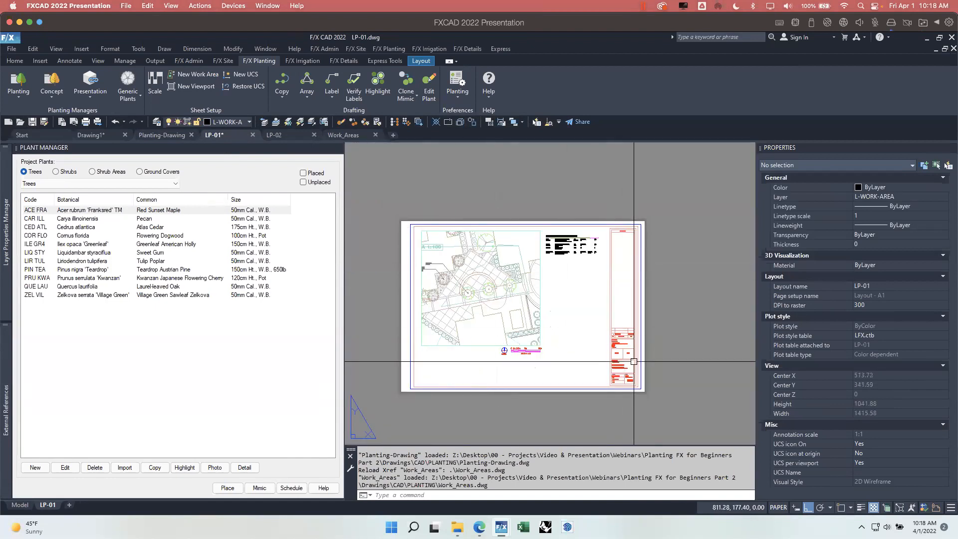
scroll(430, 254, up, 5)
click(724, 209)
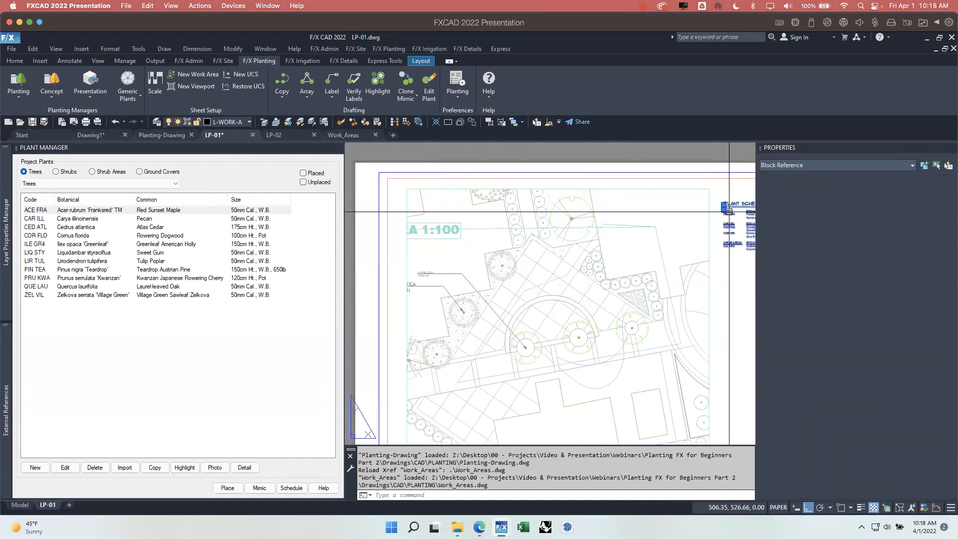
click(724, 209)
scroll(454, 267, up, 5)
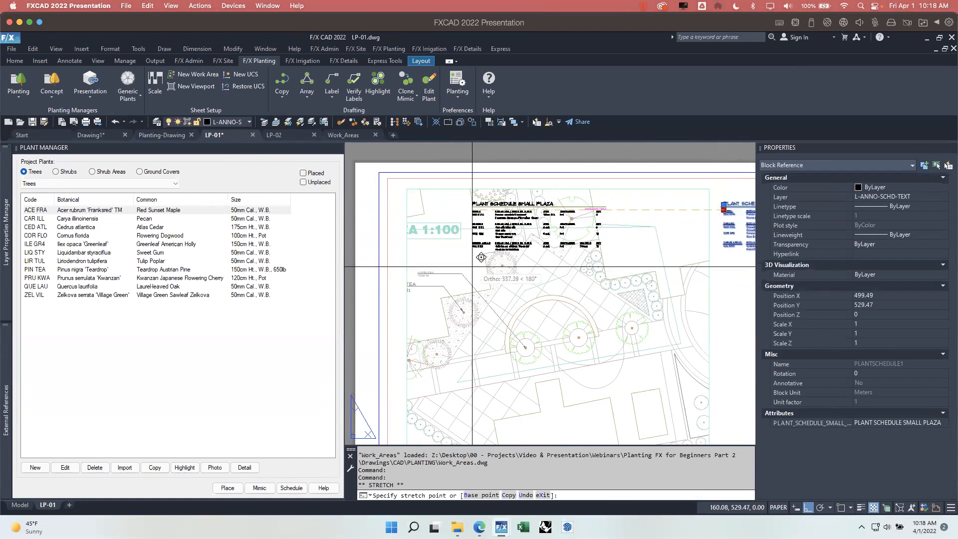
click(435, 214)
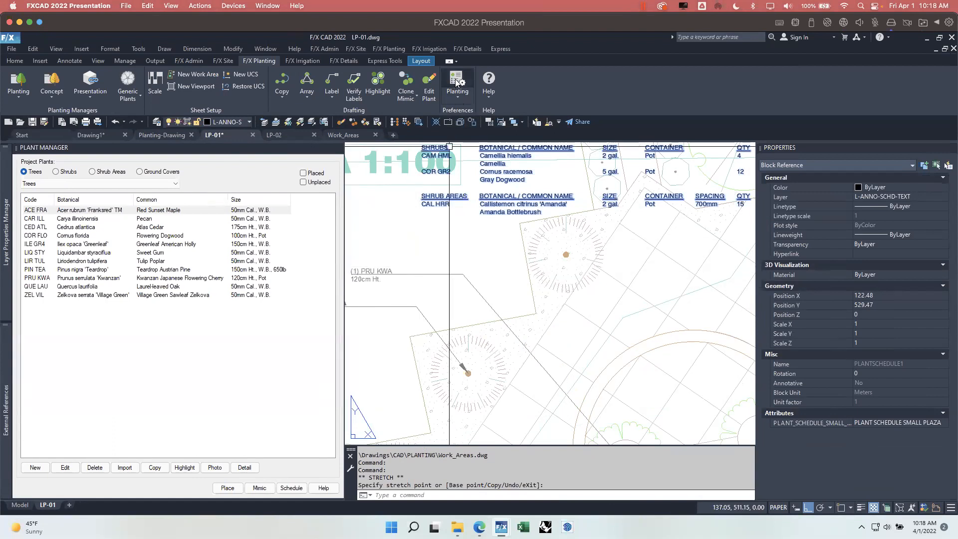
scroll(462, 262, down, 5)
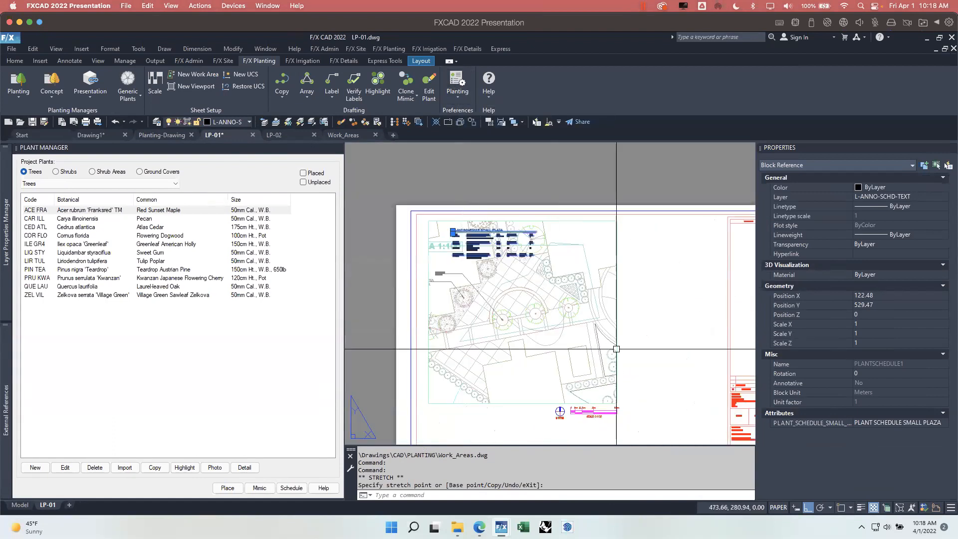
middle_drag(616, 349, 551, 332)
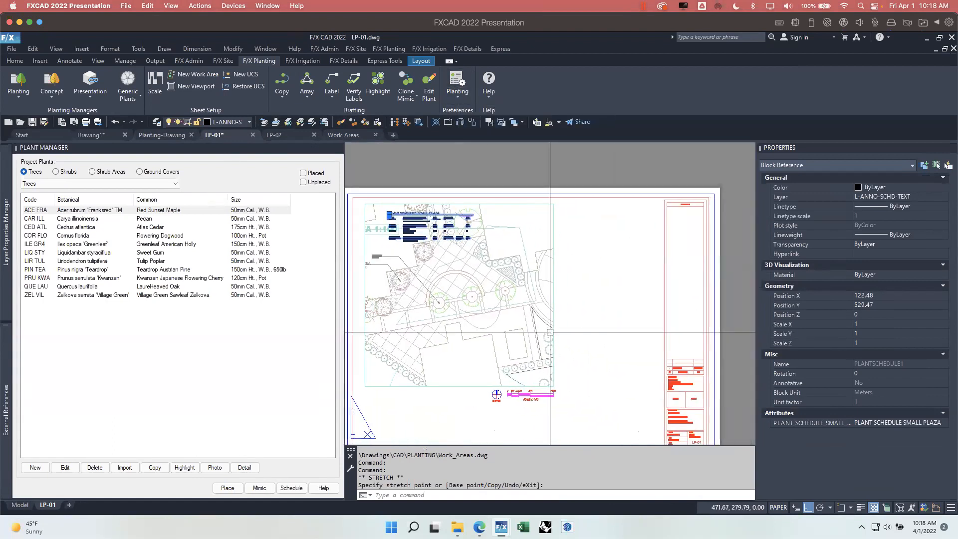
Reload the Planting-Drawing external reference in LP-02 and inspect the two plant labels in its viewport
click(284, 134)
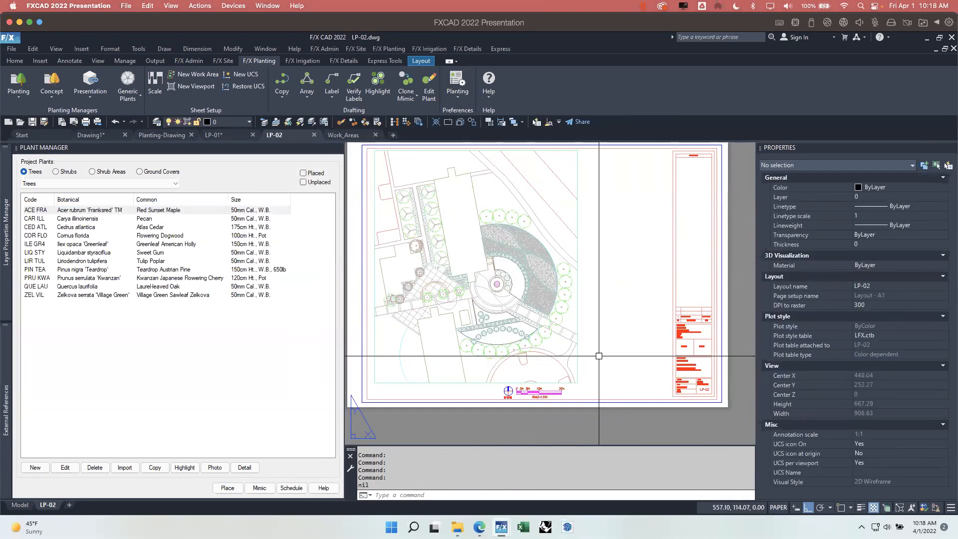
click(7, 403)
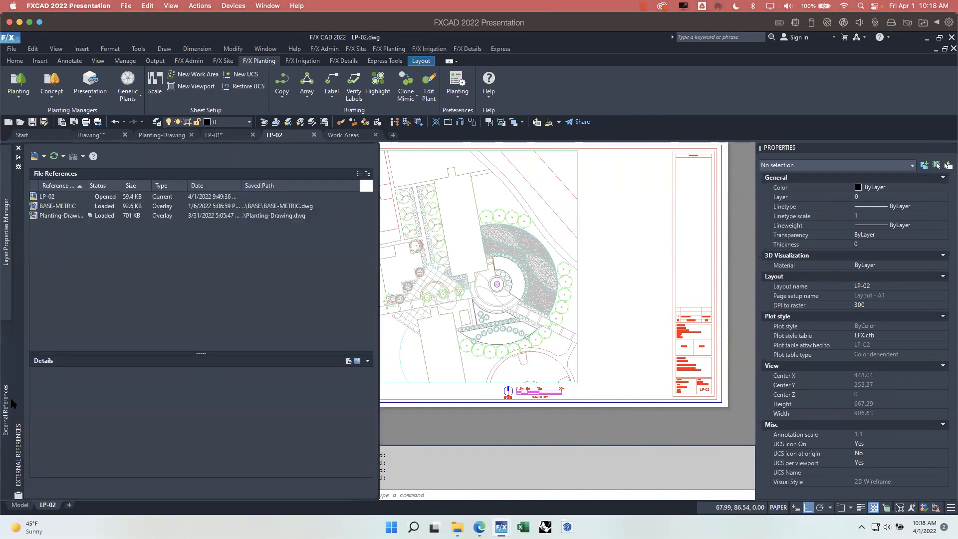
right_click(72, 215)
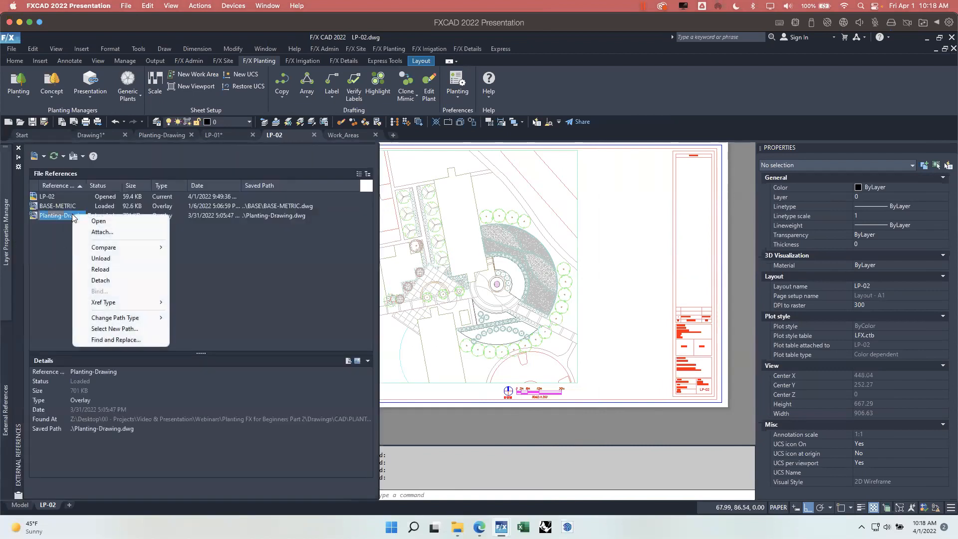
click(100, 269)
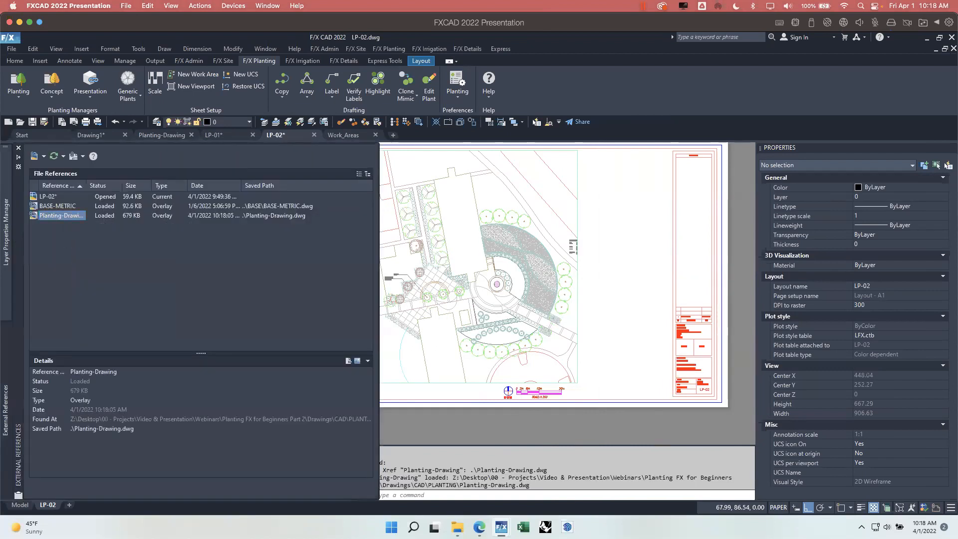
click(668, 273)
click(659, 269)
scroll(378, 273, up, 4)
scroll(390, 286, up, 2)
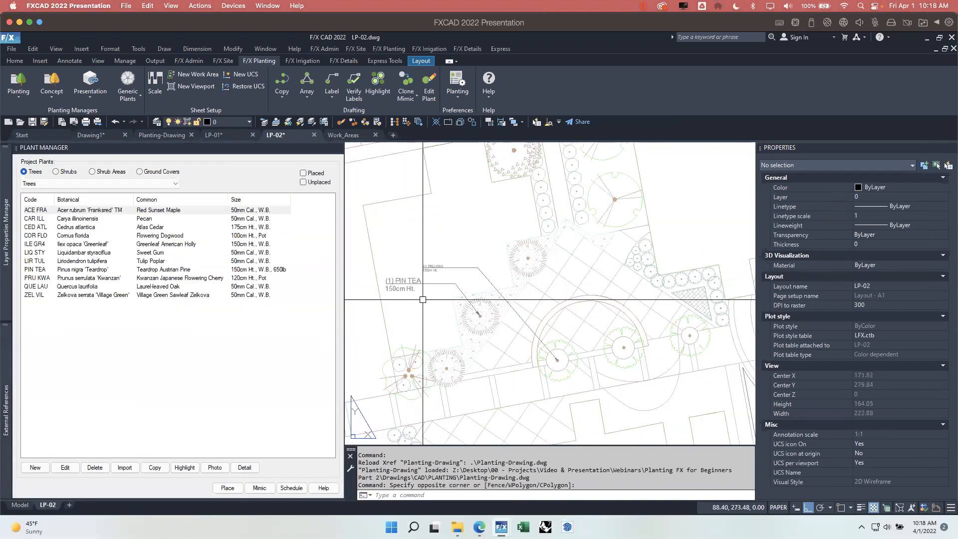
scroll(413, 283, down, 4)
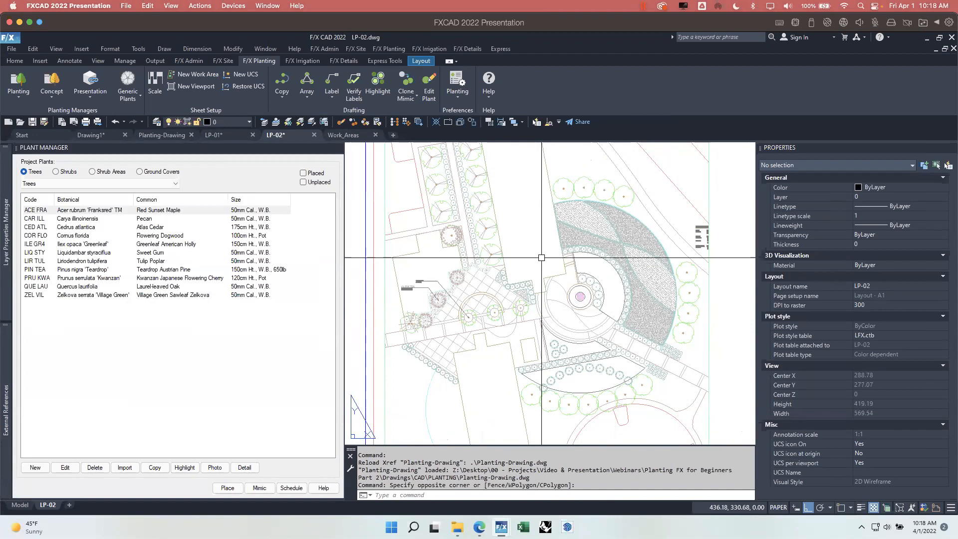
Compare the text sizes of the two plant labels in LP-02's viewport and return to Planting-Drawing
scroll(427, 288, up, 4)
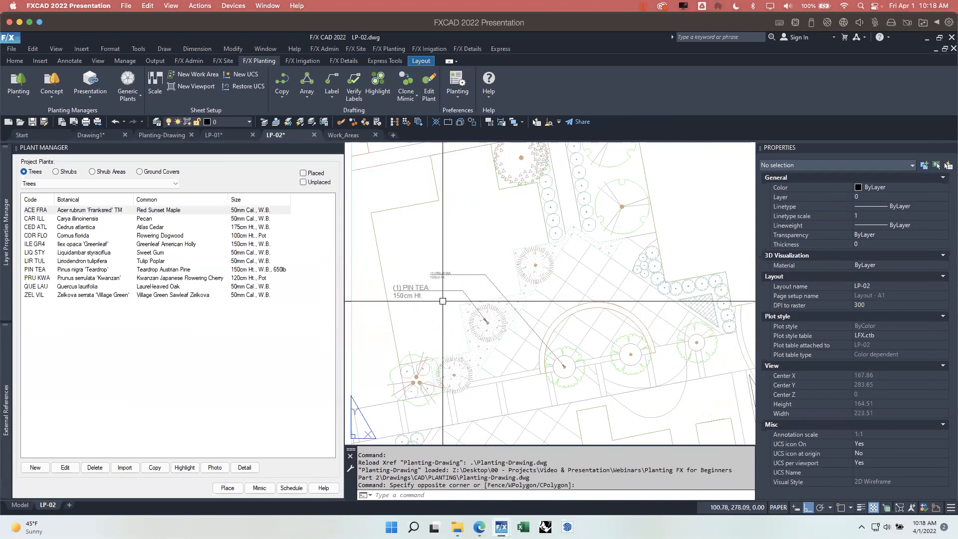
scroll(481, 327, down, 6)
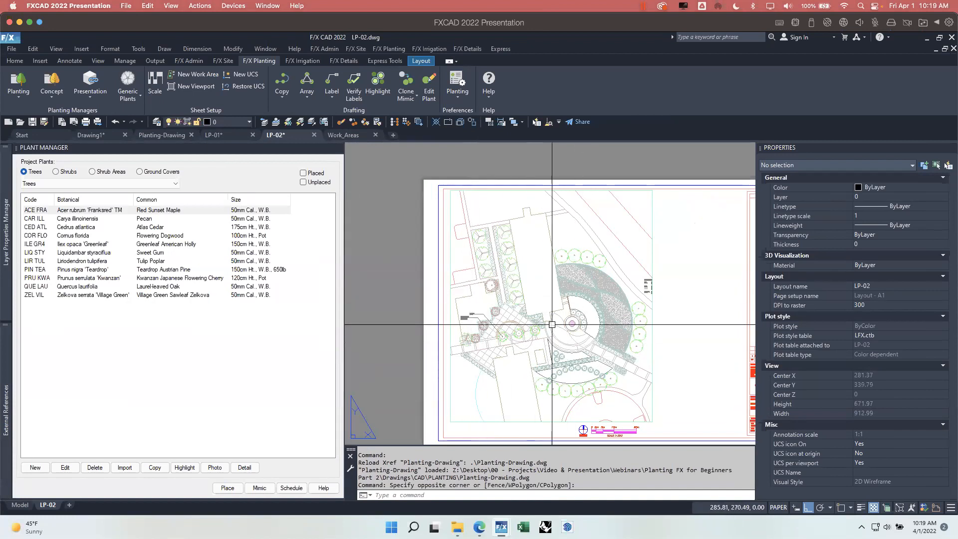
click(168, 133)
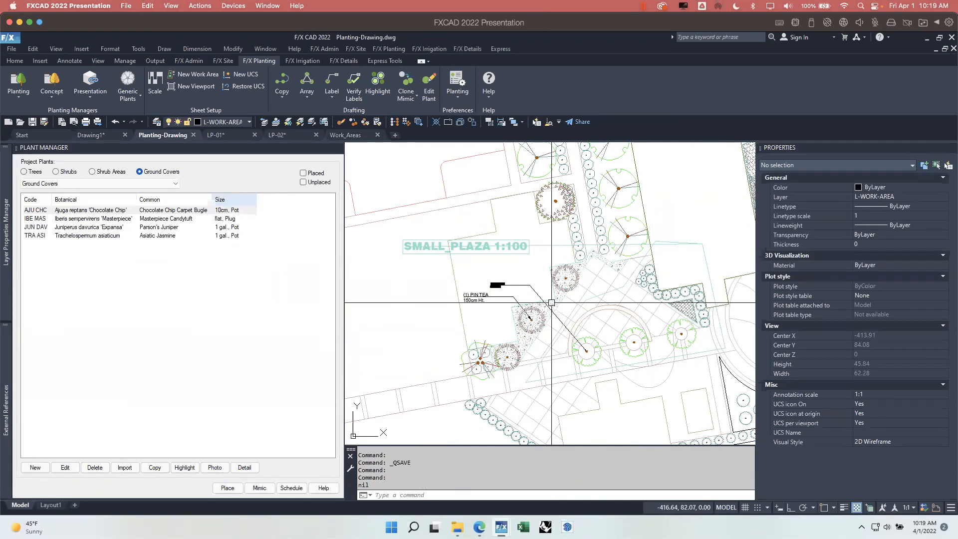
Match the crosshair to the angled walkway's edge with the Xhair angle tool, and reset it to the default angle of 0
scroll(632, 288, down, 2)
middle_drag(663, 314, 570, 309)
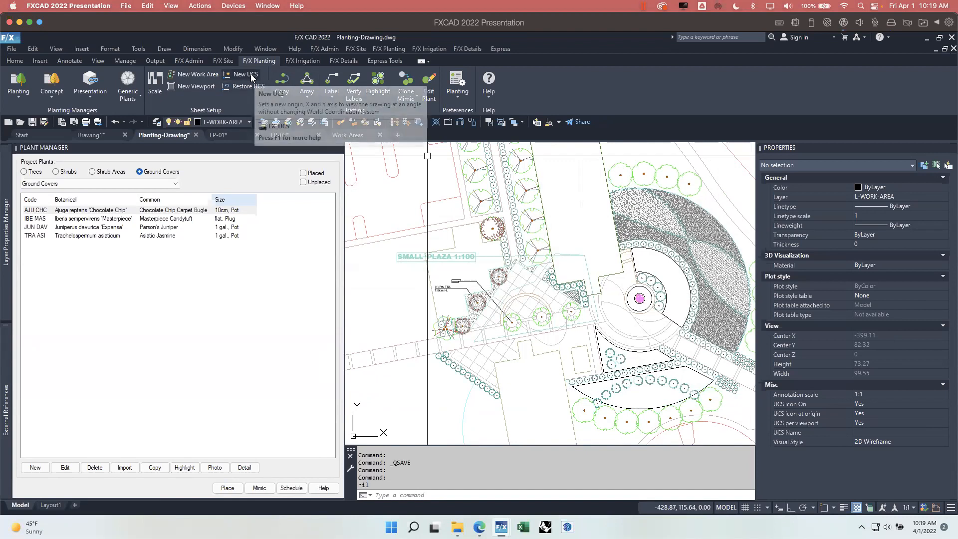
scroll(513, 337, down, 3)
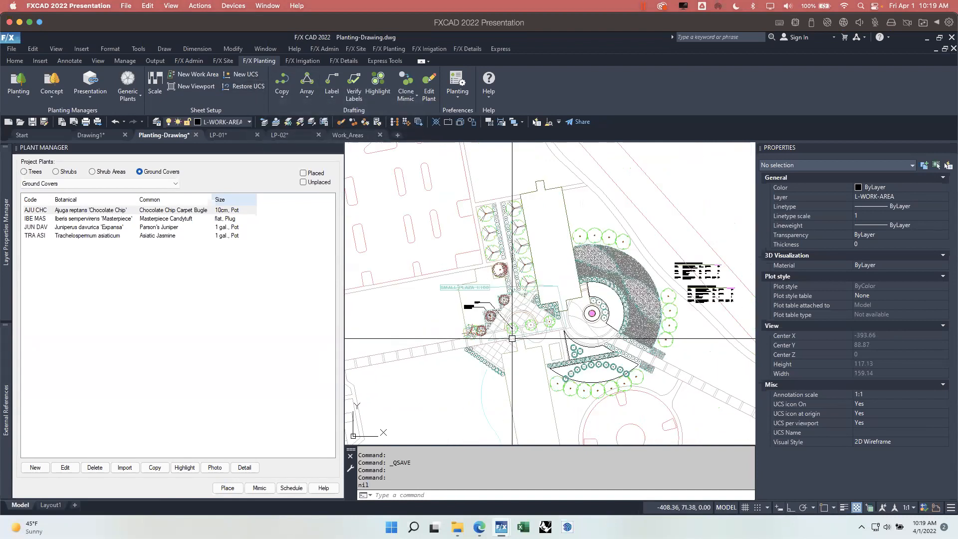
scroll(546, 334, up, 3)
middle_drag(486, 336, 515, 323)
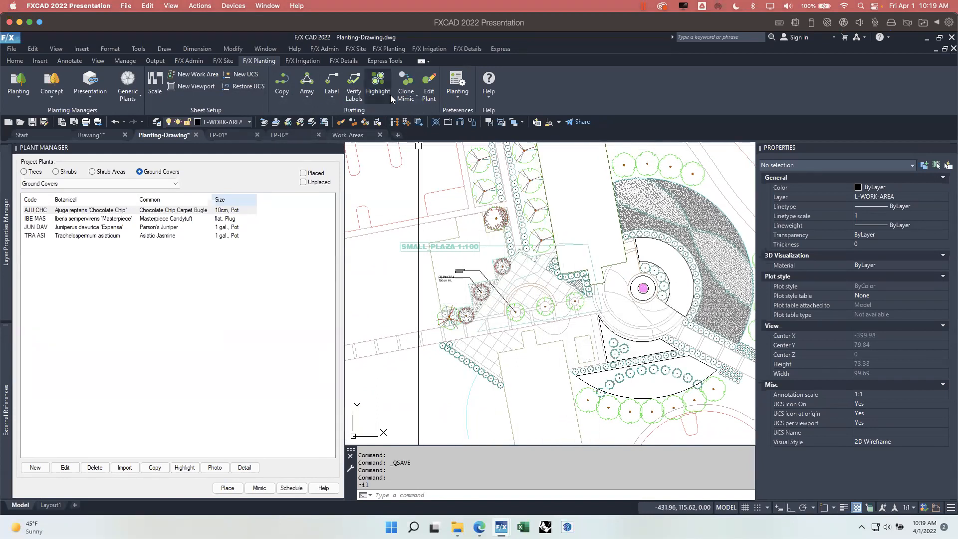
click(223, 61)
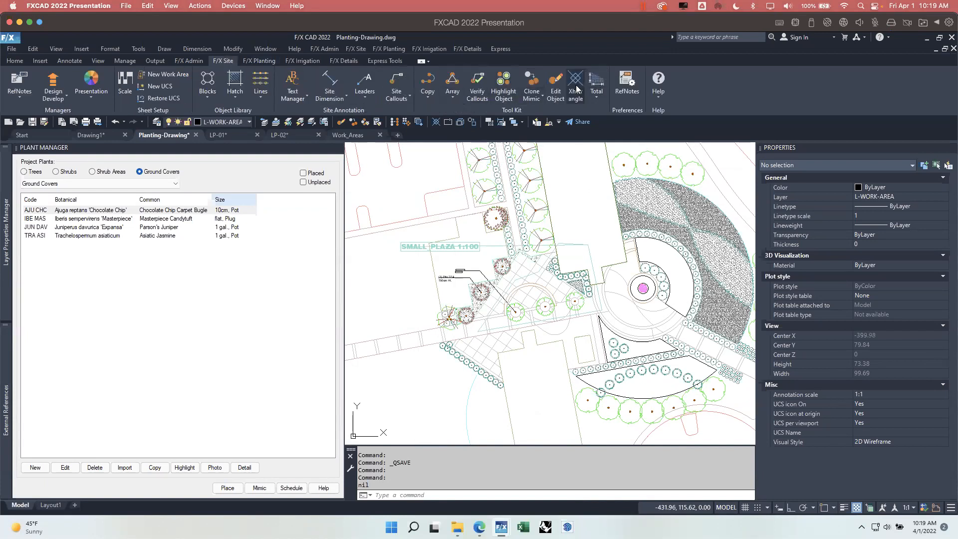
click(411, 334)
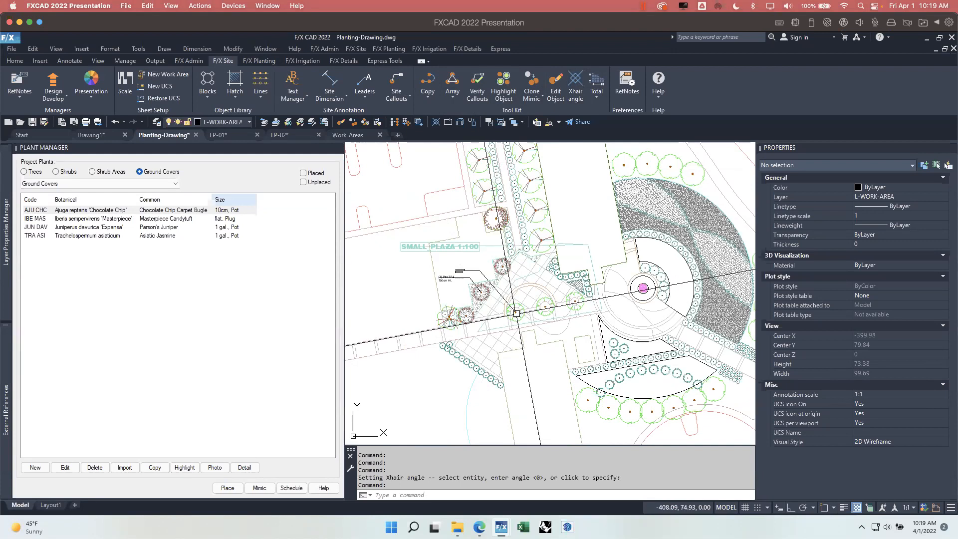
key(Return)
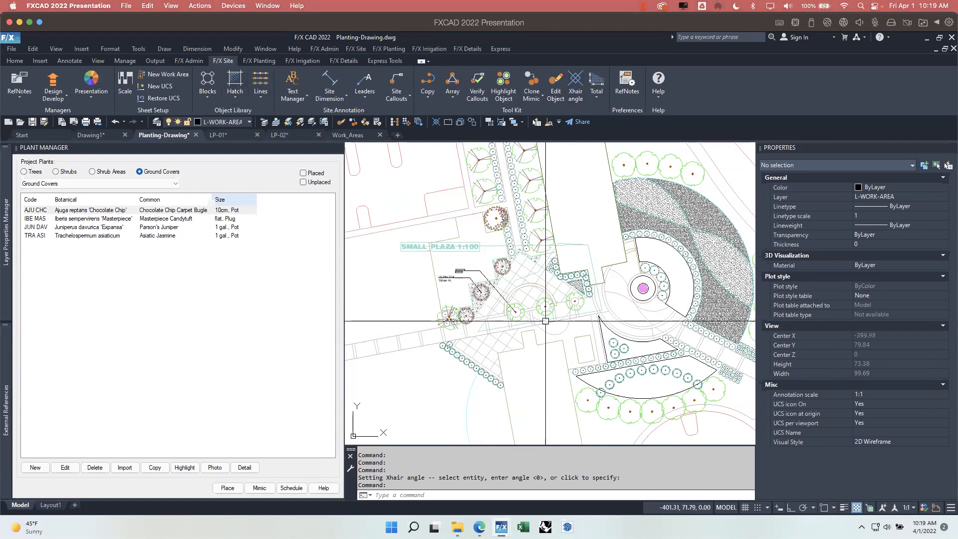
click(584, 327)
click(488, 259)
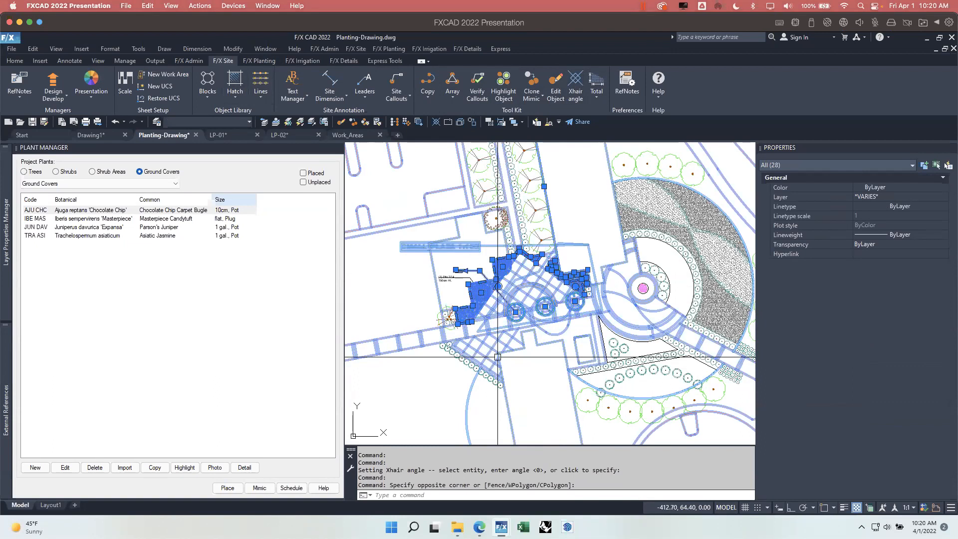
key(Escape)
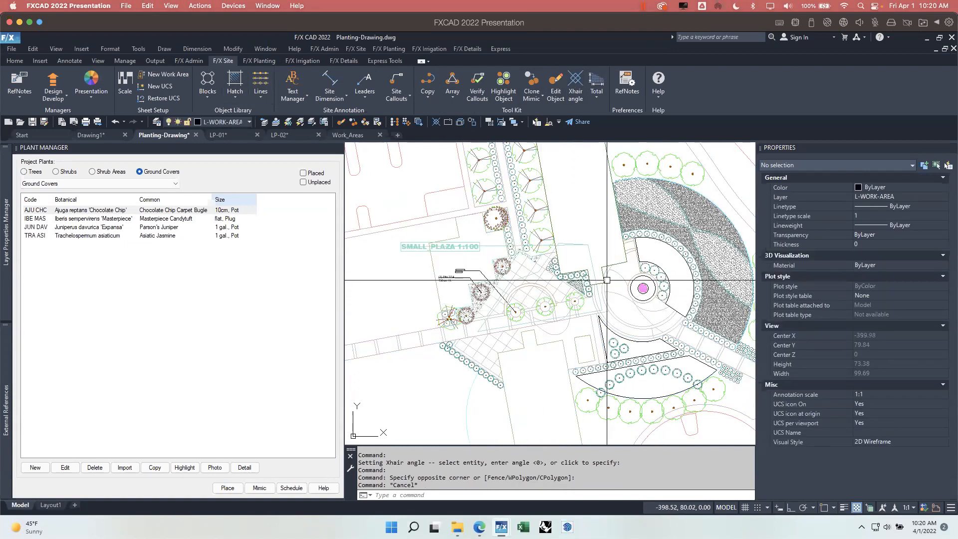
click(432, 235)
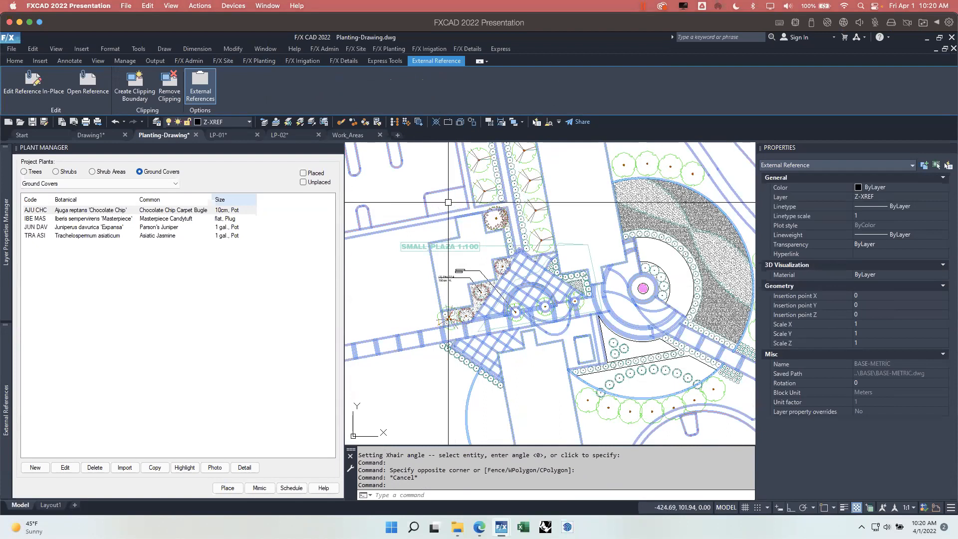
key(Escape)
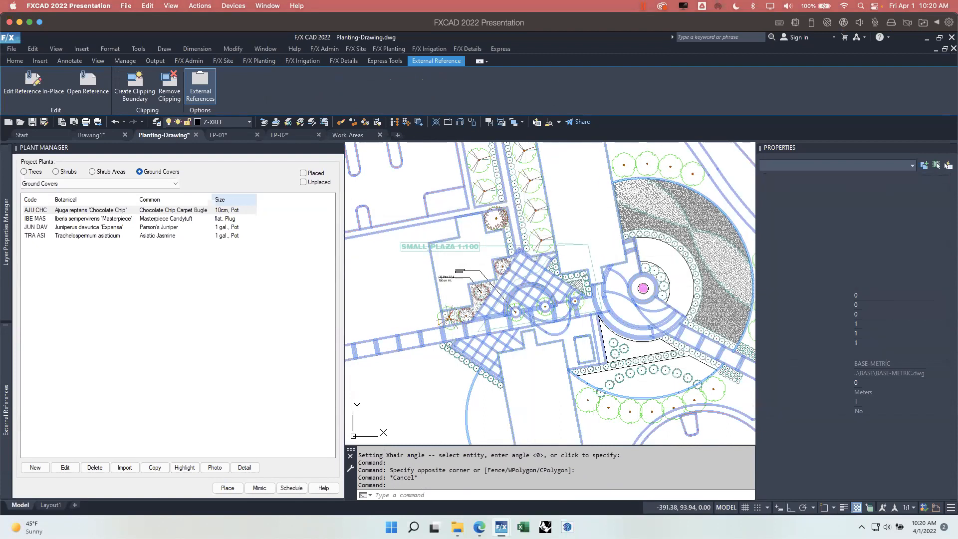
click(536, 211)
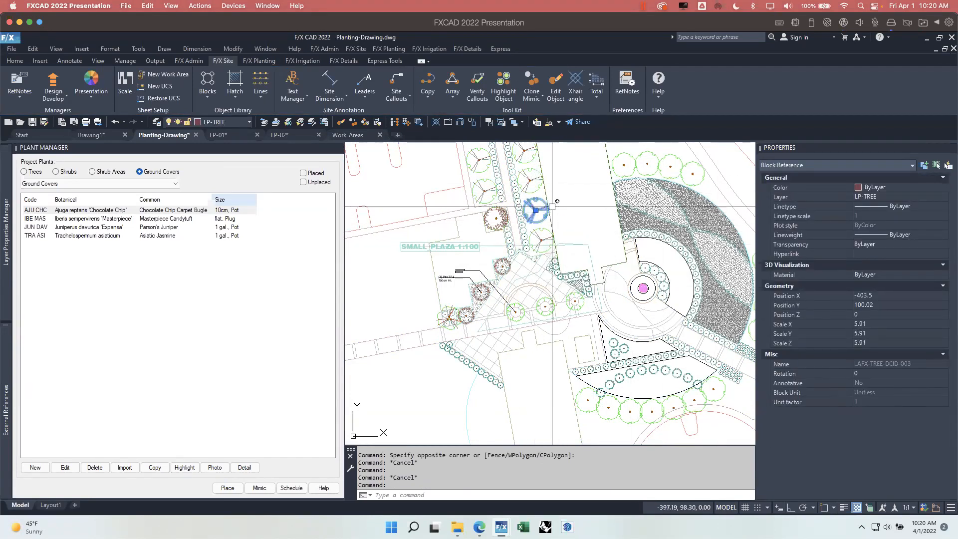
key(Escape)
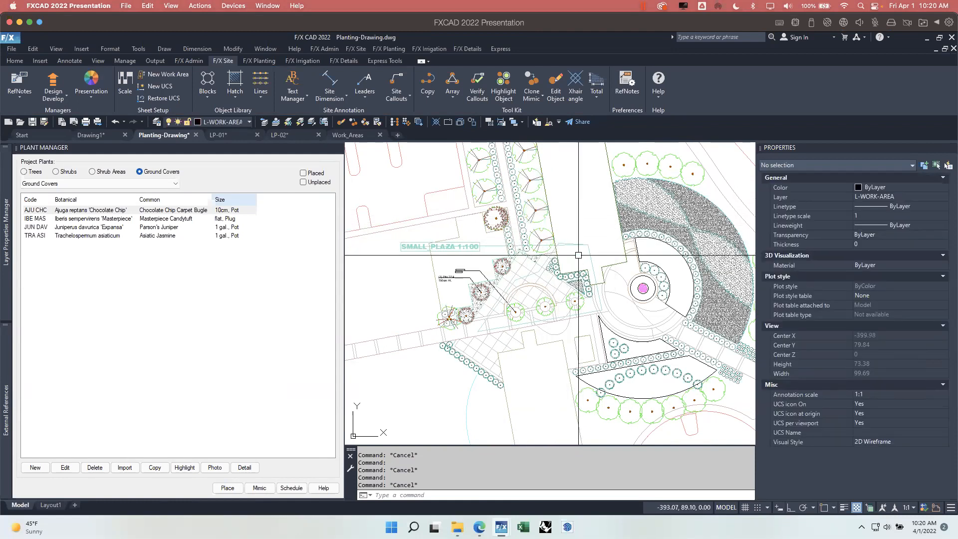
click(452, 227)
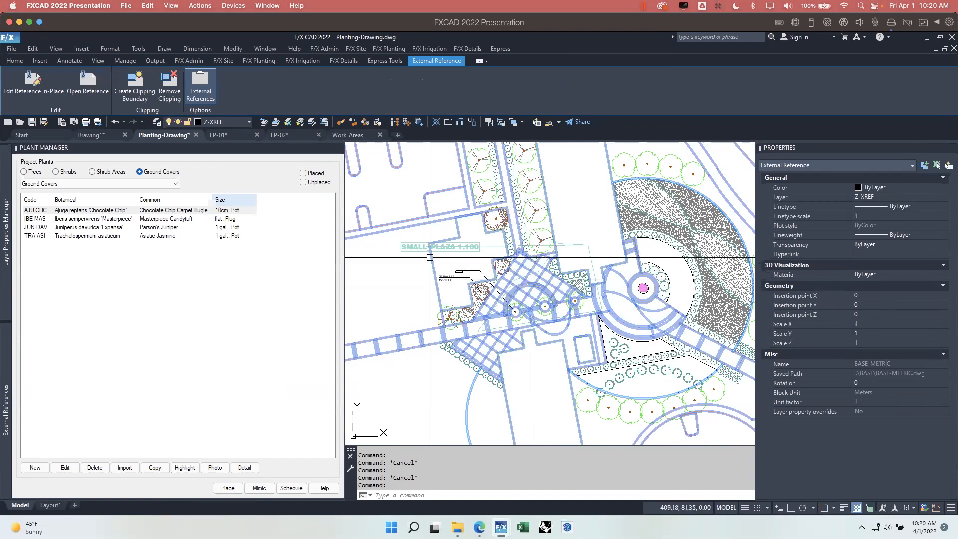
key(Escape)
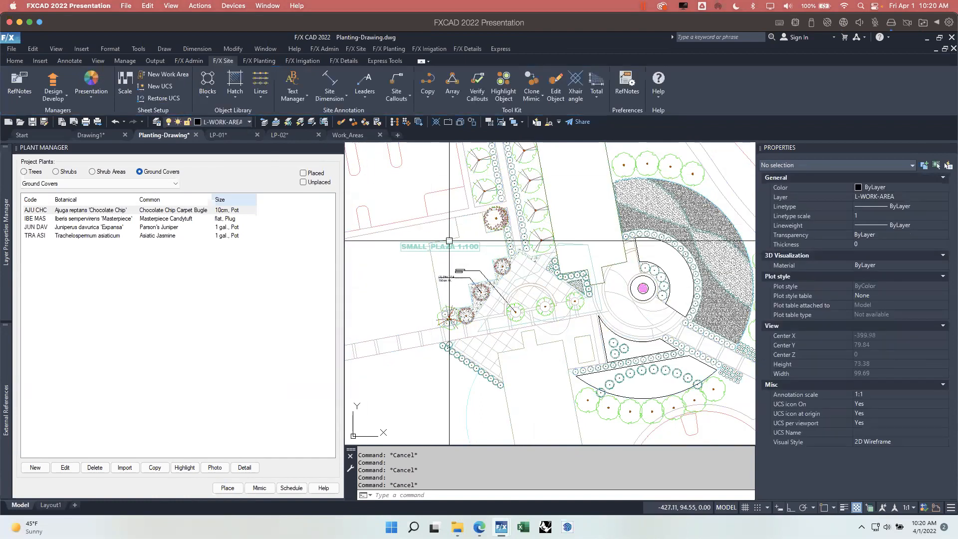
Start a new UCS and, with object snap turned on, place its origin at the building's lower-left corner beside the shrub bed
click(259, 61)
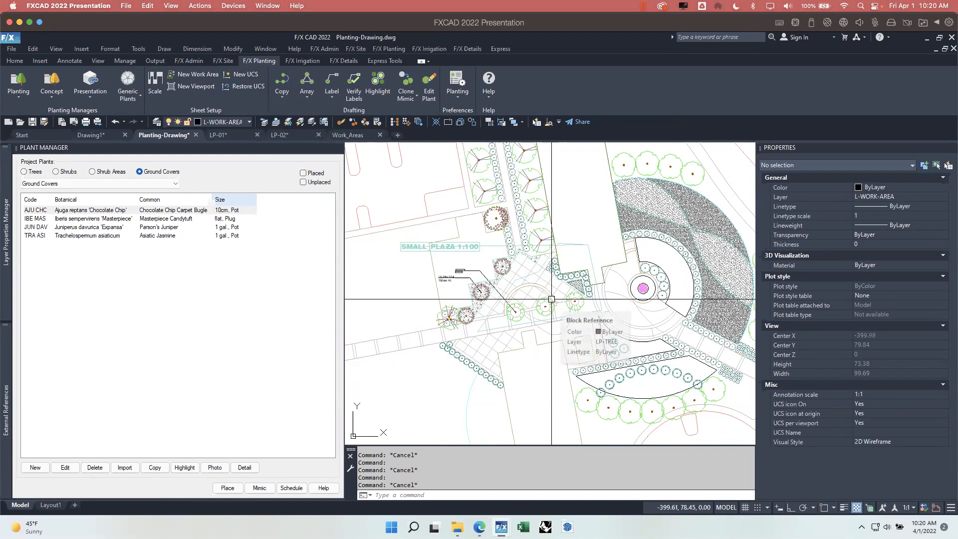
mouse_move(589, 298)
middle_down()
mouse_move(573, 269)
mouse_move(588, 281)
middle_up()
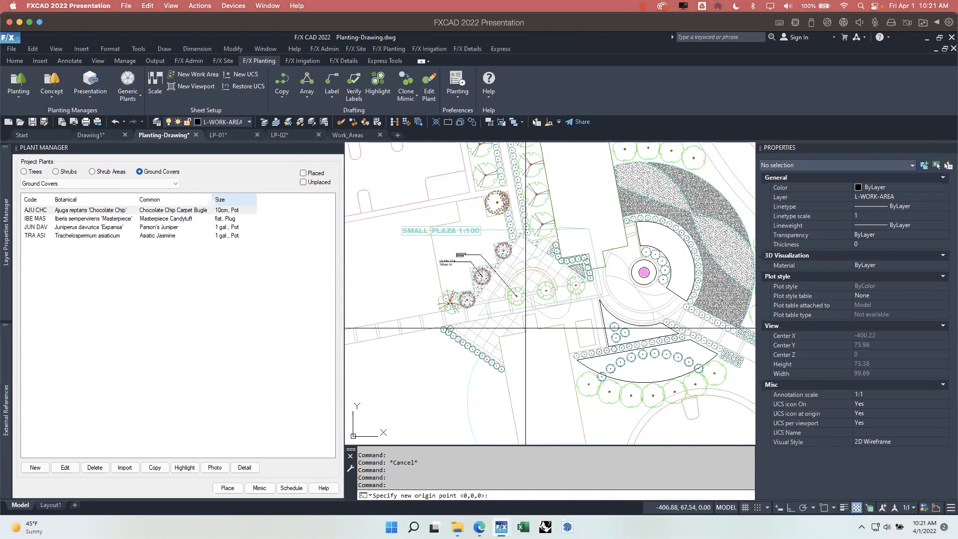
middle_drag(622, 275, 553, 280)
scroll(519, 287, up, 8)
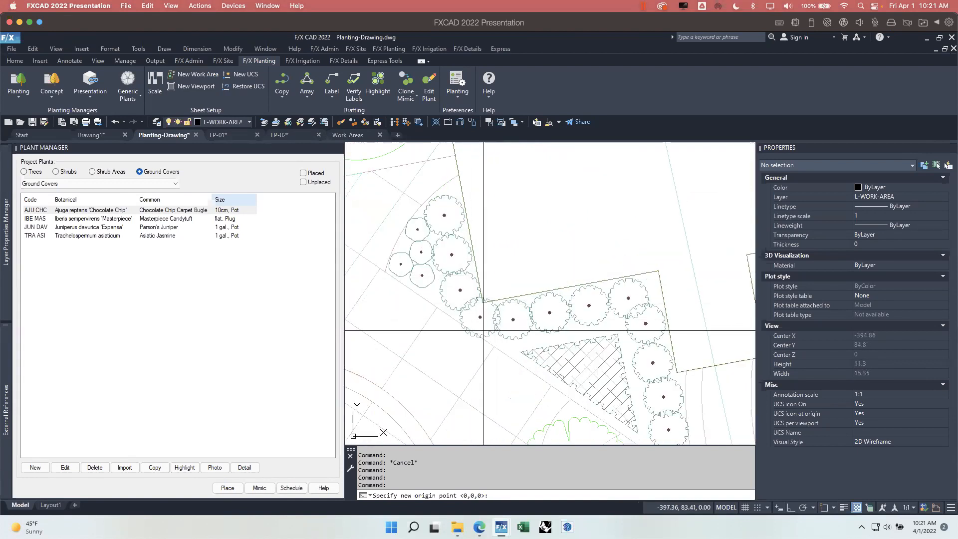
click(824, 507)
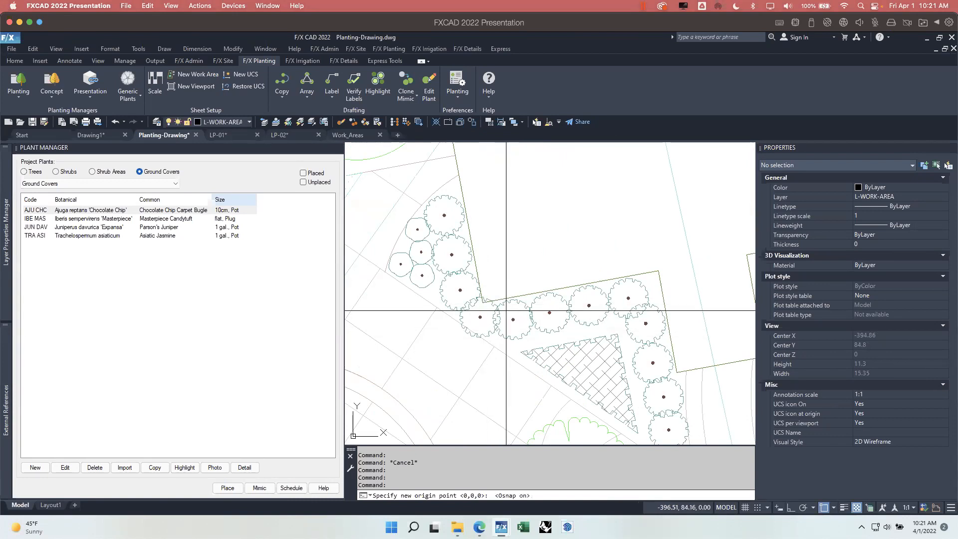
scroll(479, 295, up, 6)
click(480, 294)
Align the new UCS's X axis with the building's lower edge and point its Y axis up into the building
scroll(563, 346, down, 8)
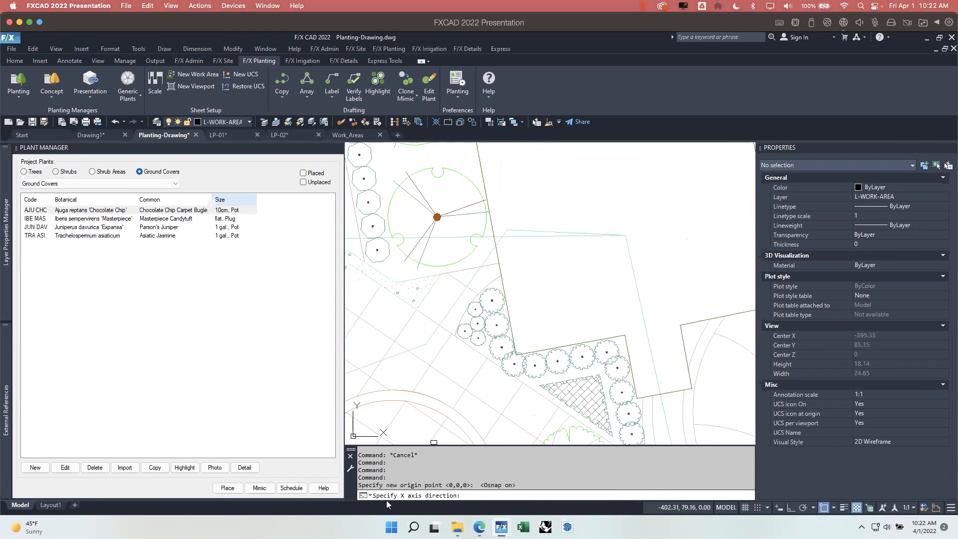
scroll(569, 391, down, 4)
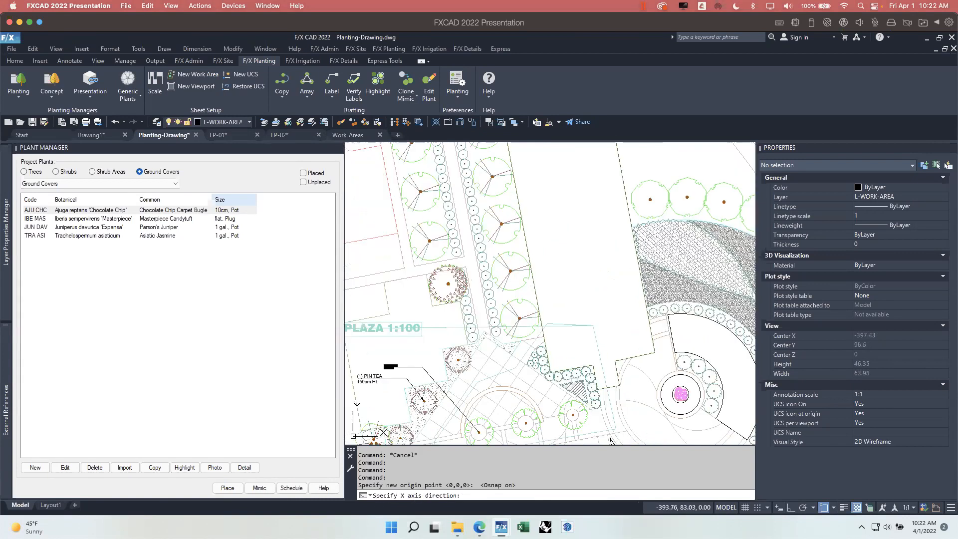
middle_drag(578, 391, 587, 316)
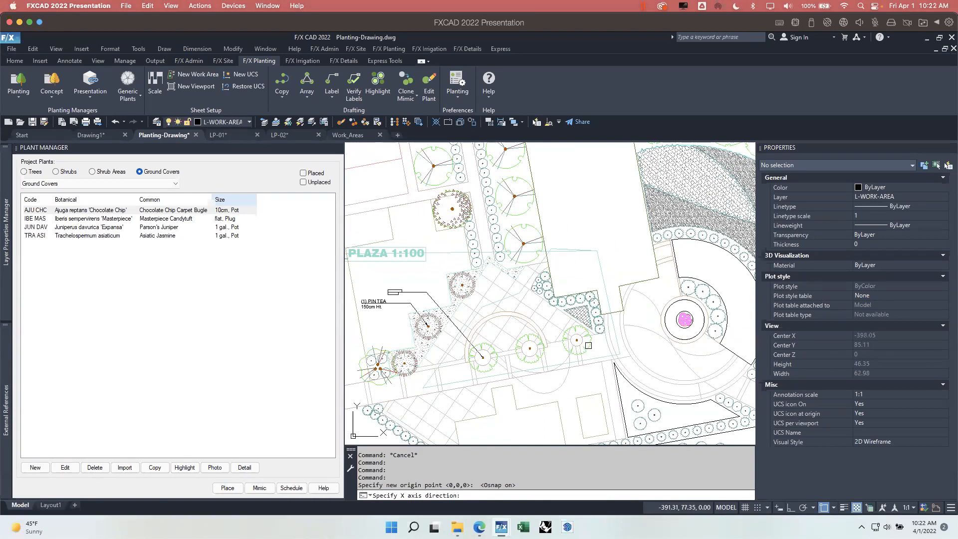
scroll(572, 296, up, 8)
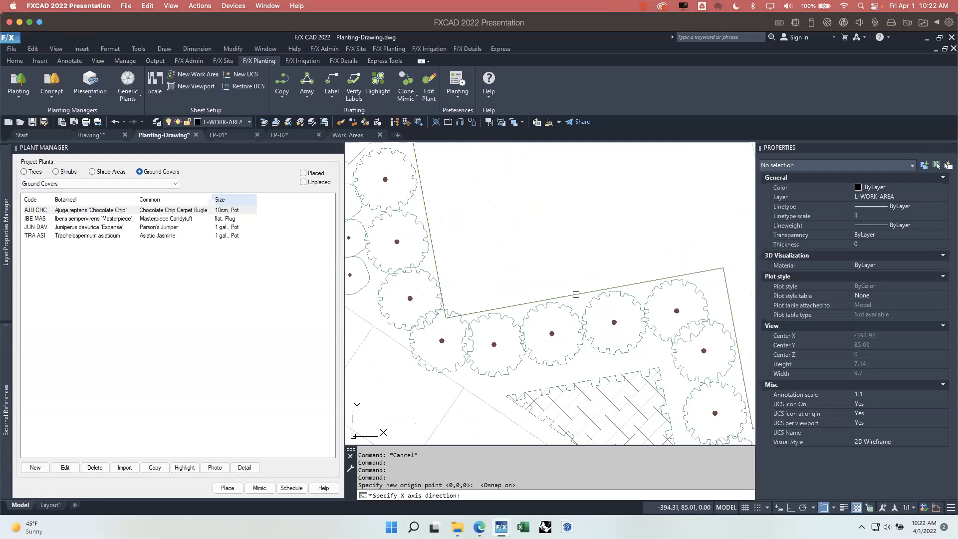
click(576, 295)
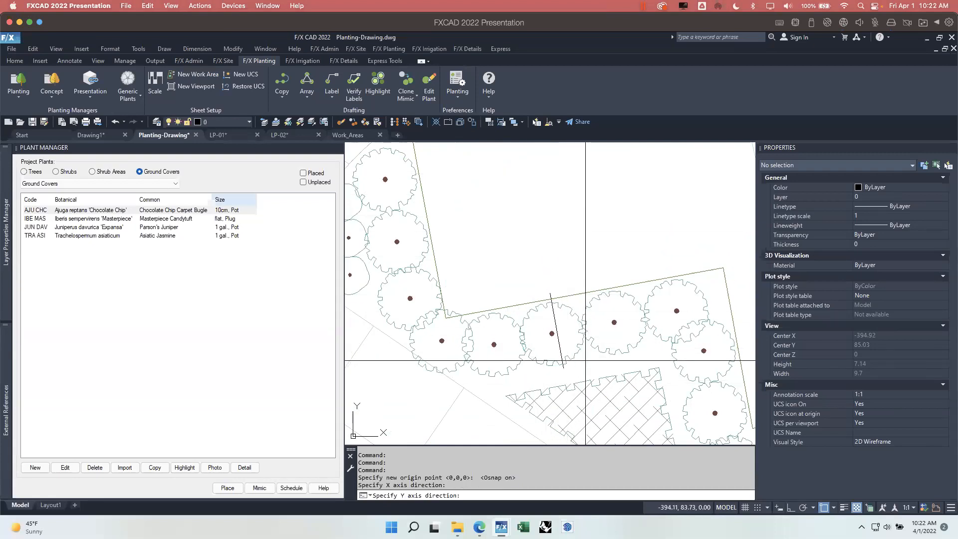
click(551, 205)
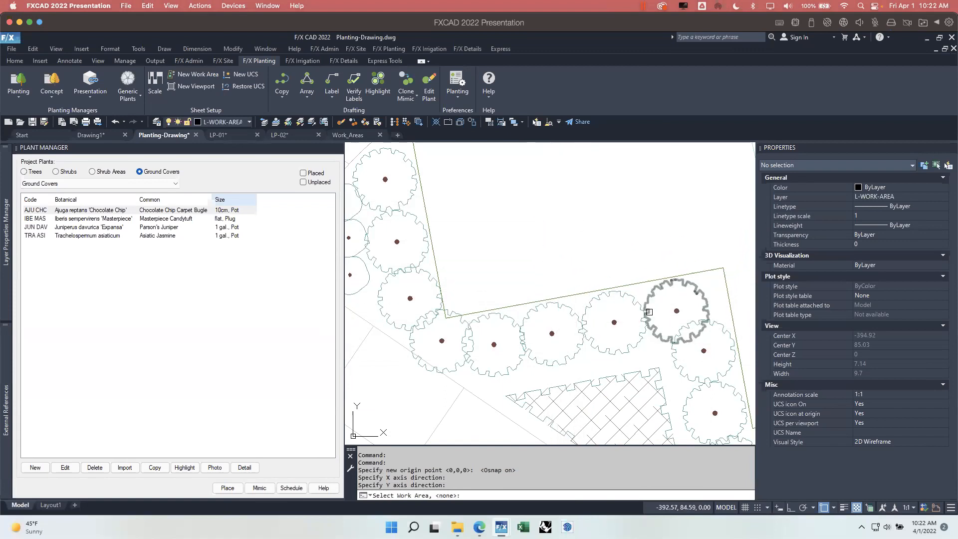
Assign no work area to the new UCS and name it Building
scroll(614, 305, down, 8)
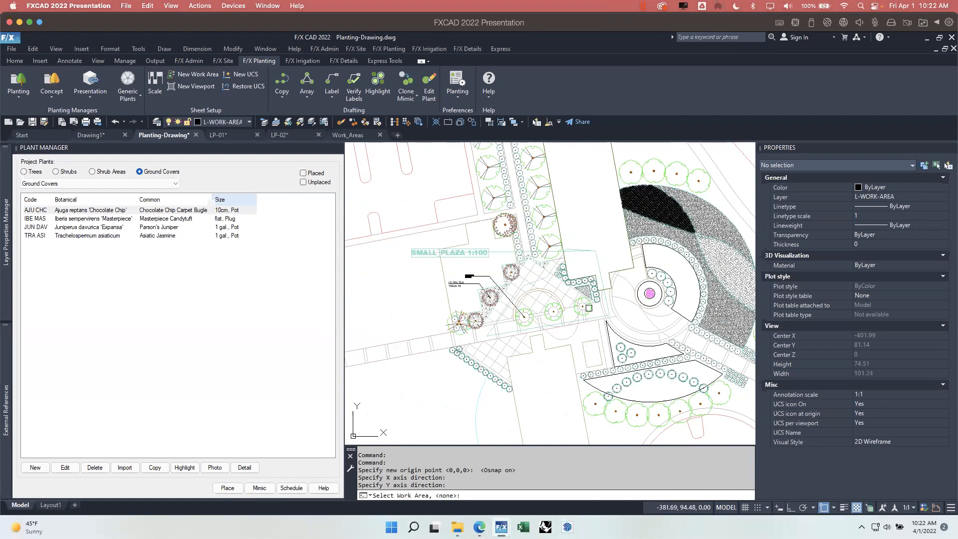
scroll(591, 261, up, 2)
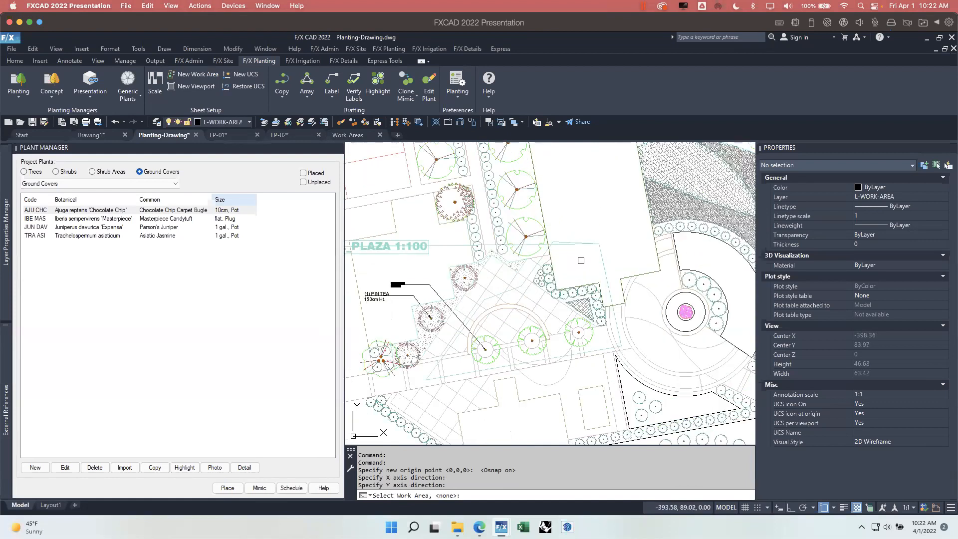
key(Return)
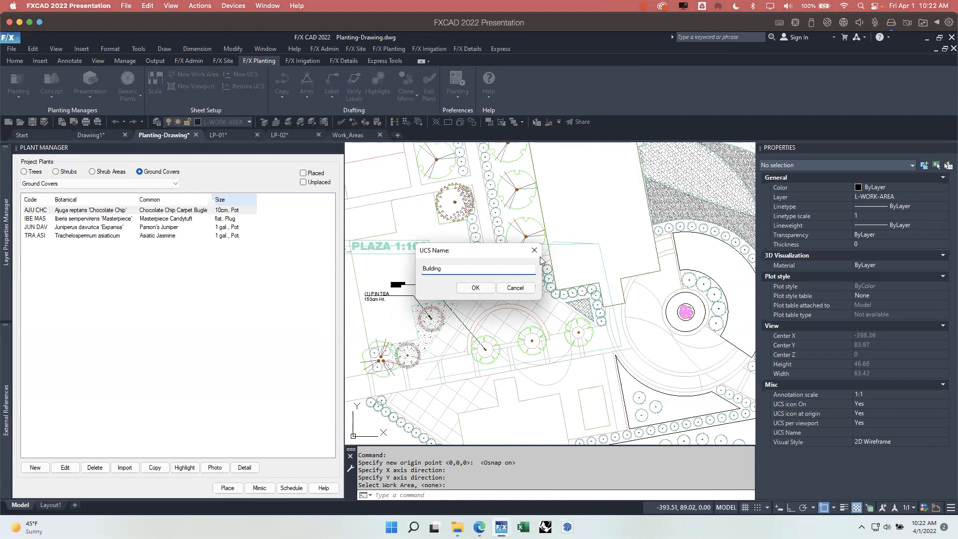
click(476, 288)
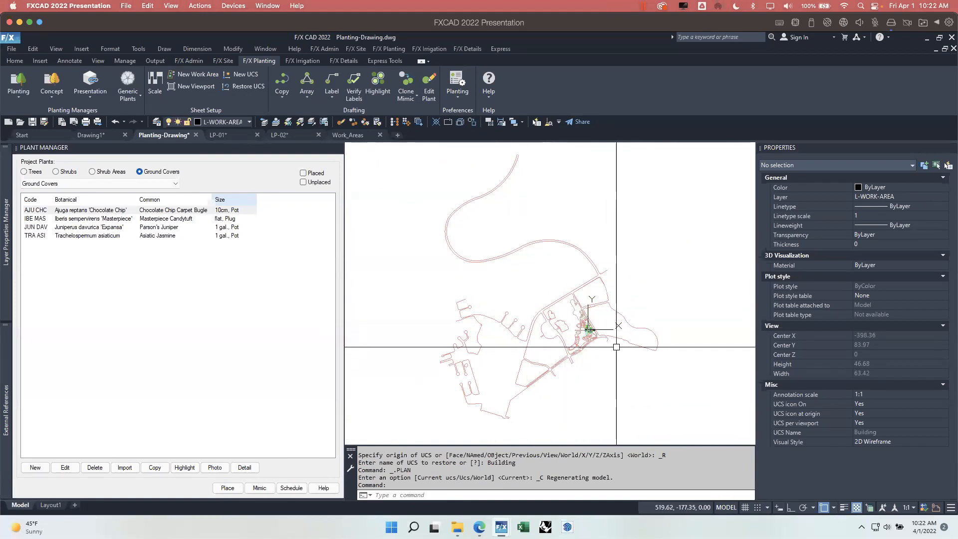
Restore the World UCS in the planting drawing
scroll(595, 329, up, 12)
scroll(446, 315, up, 4)
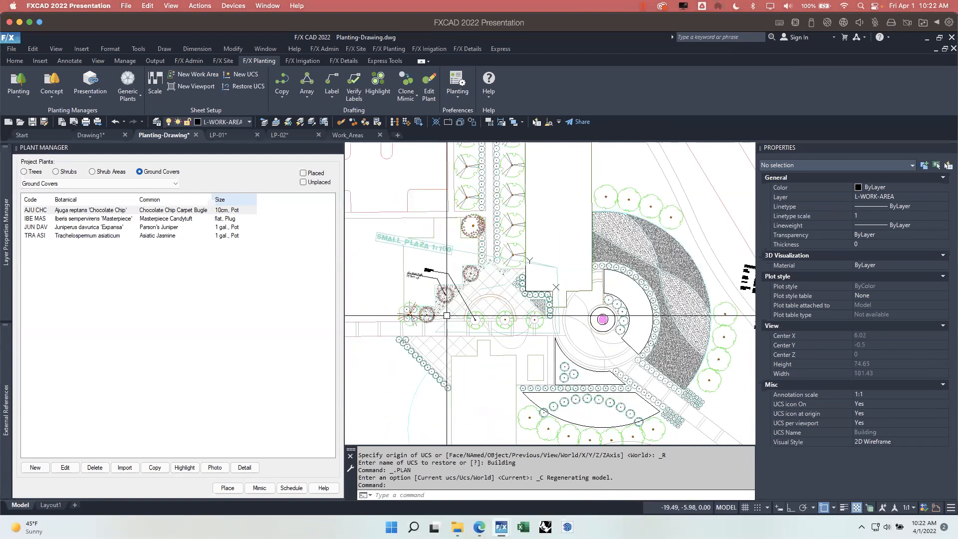
scroll(536, 294, up, 2)
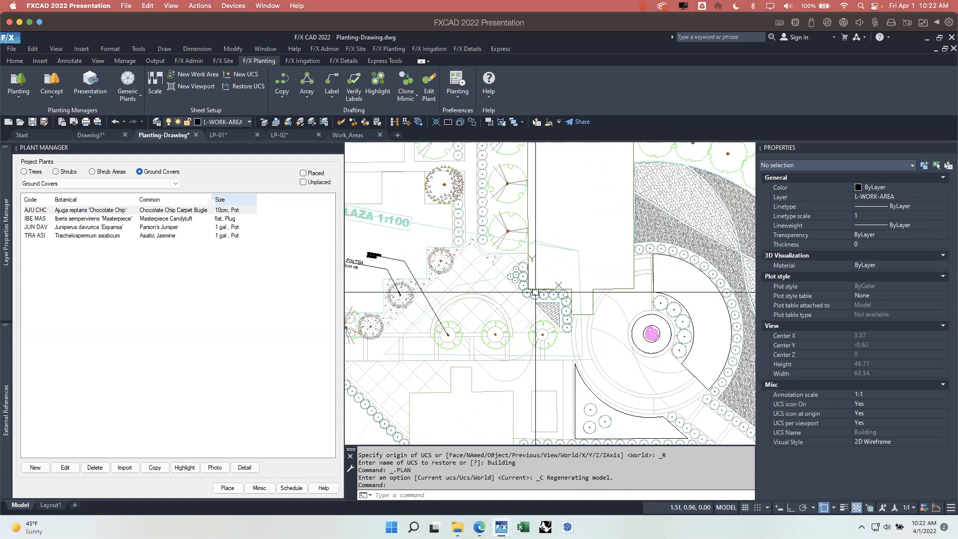
middle_drag(530, 342, 506, 306)
scroll(574, 349, down, 5)
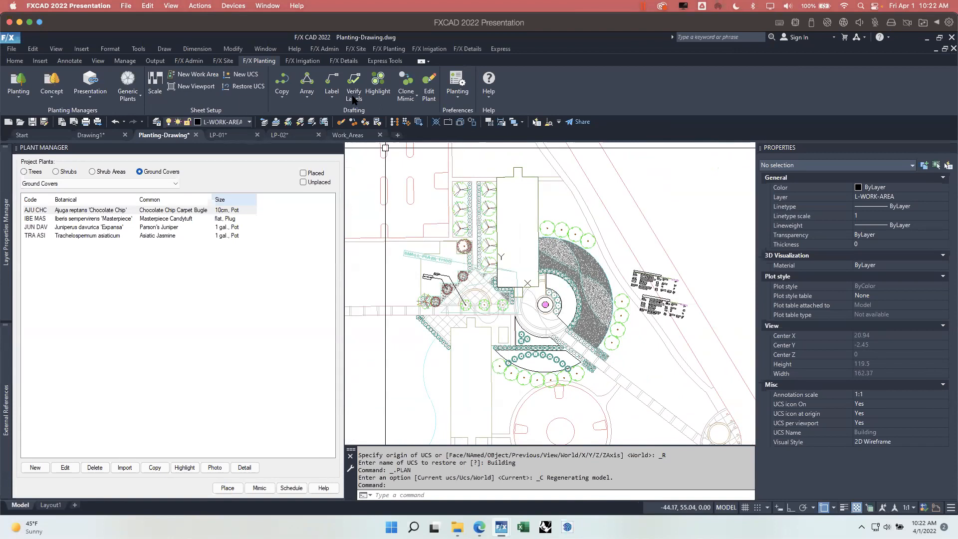
click(245, 86)
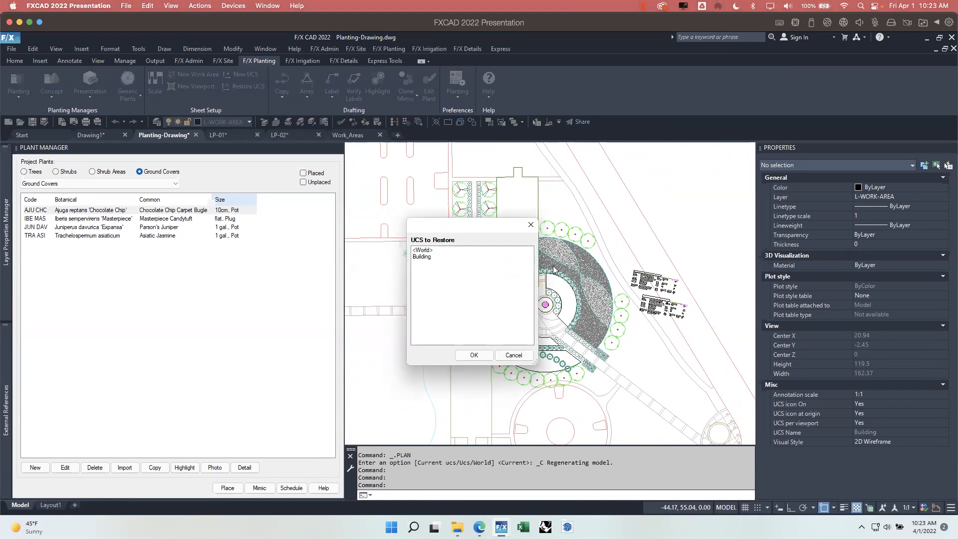
click(423, 251)
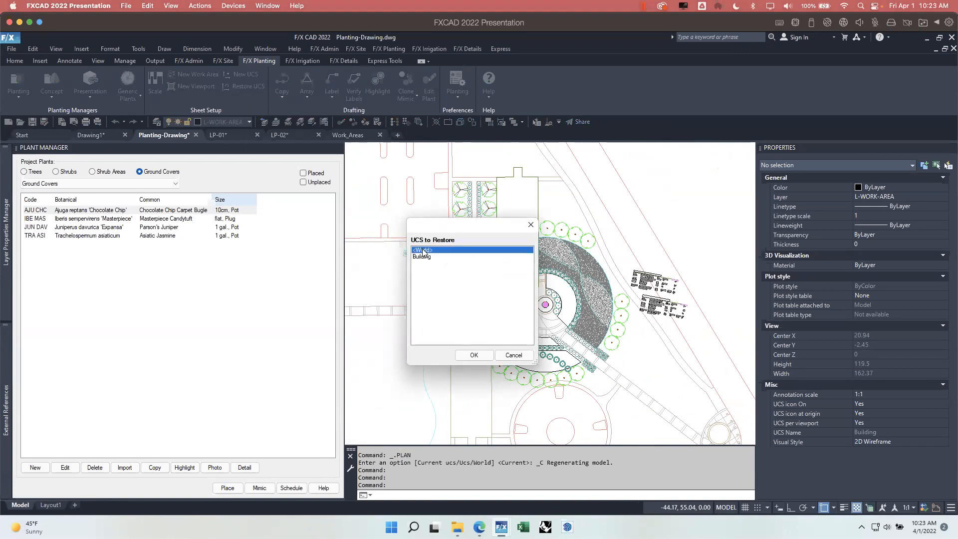
click(475, 355)
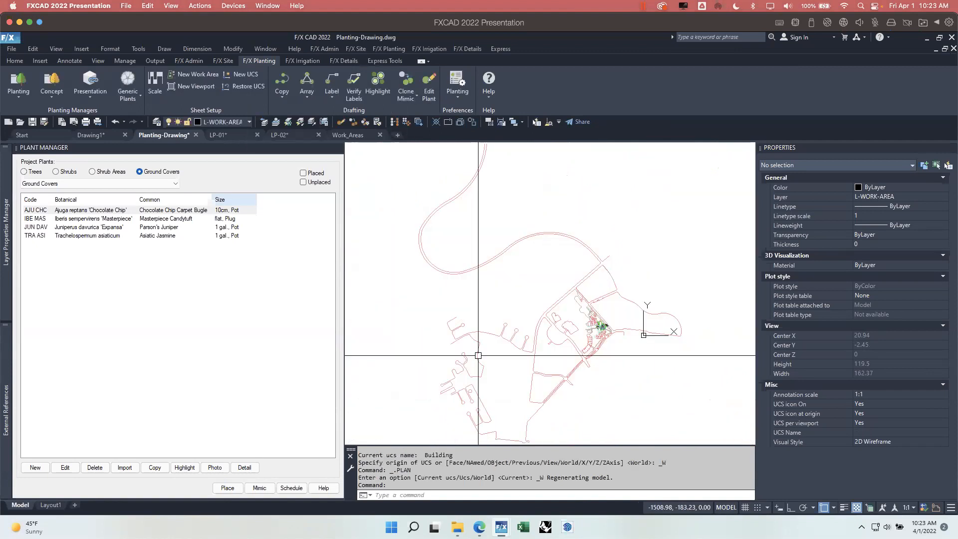
Examine the building's wall line and the BASE-METRIC external reference in the planting drawing's world orientation
scroll(604, 328, up, 5)
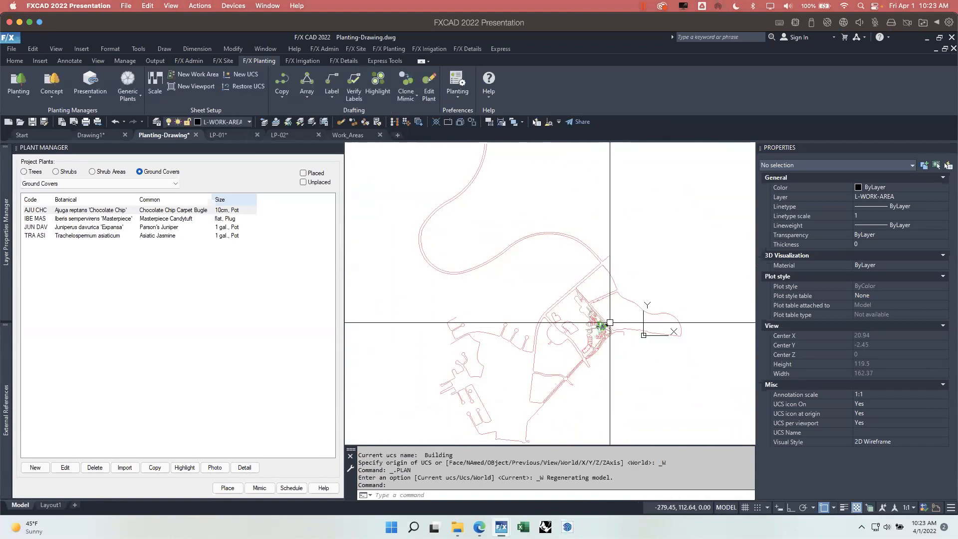
scroll(607, 331, down, 8)
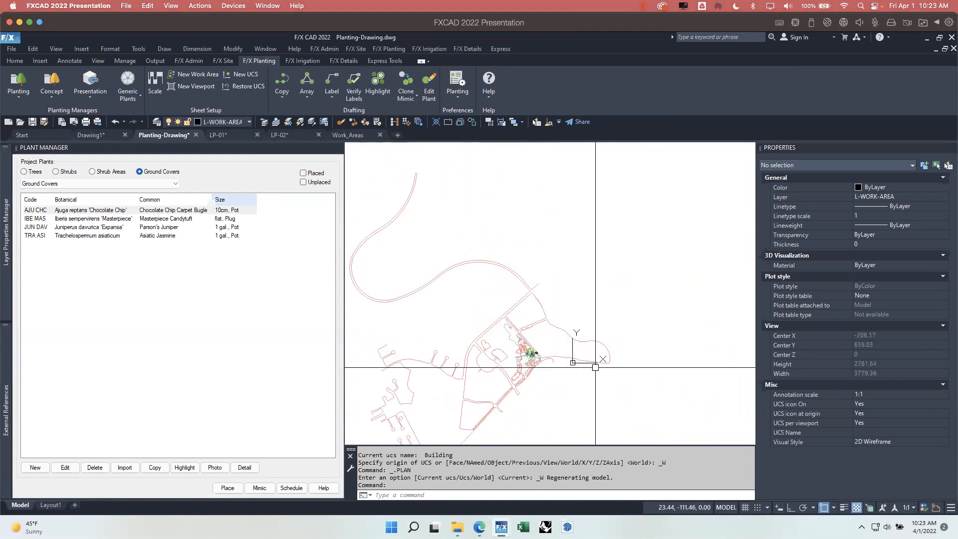
scroll(516, 360, up, 13)
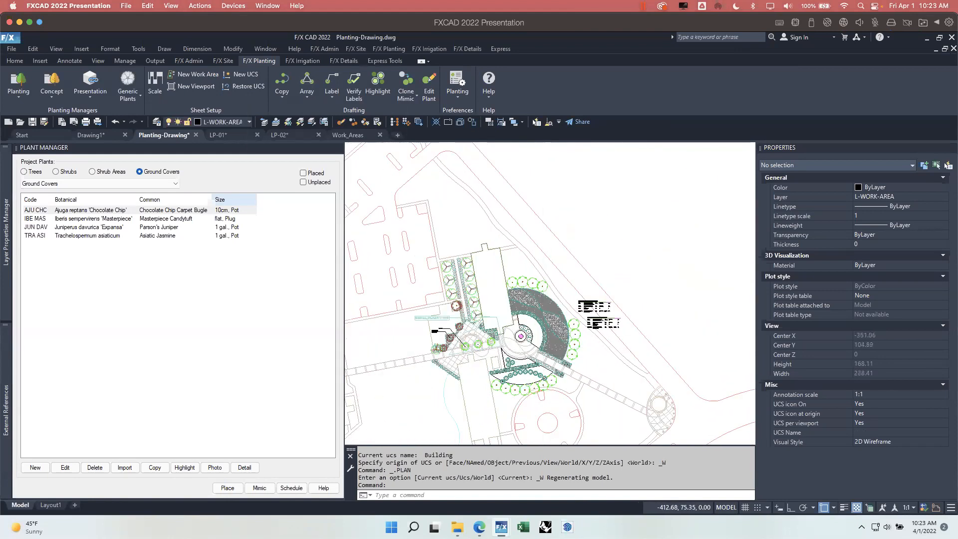
middle_drag(528, 382, 532, 352)
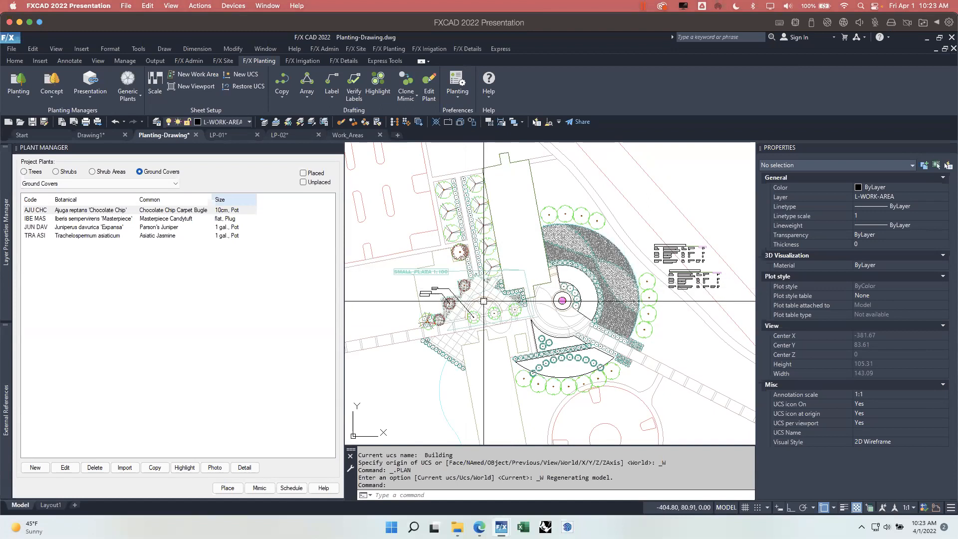
click(532, 181)
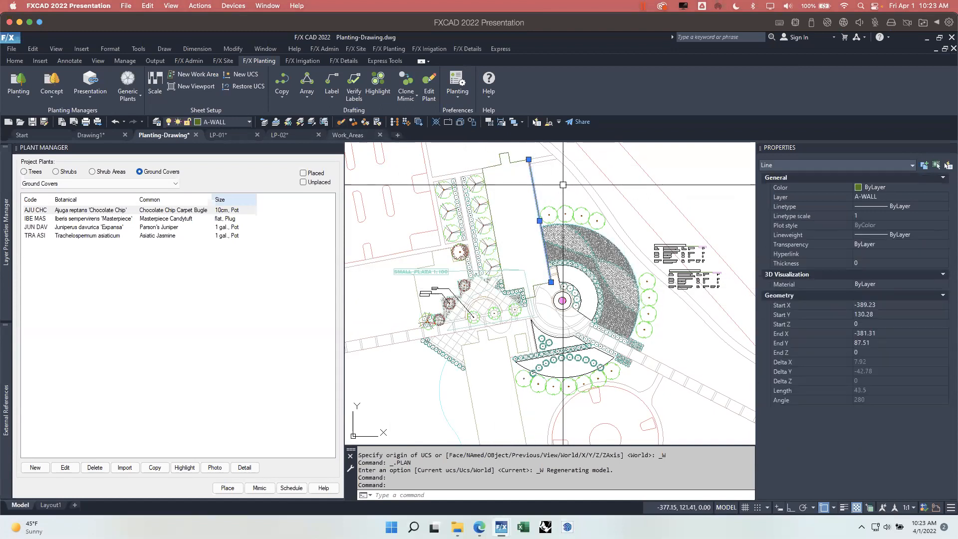
key(Escape)
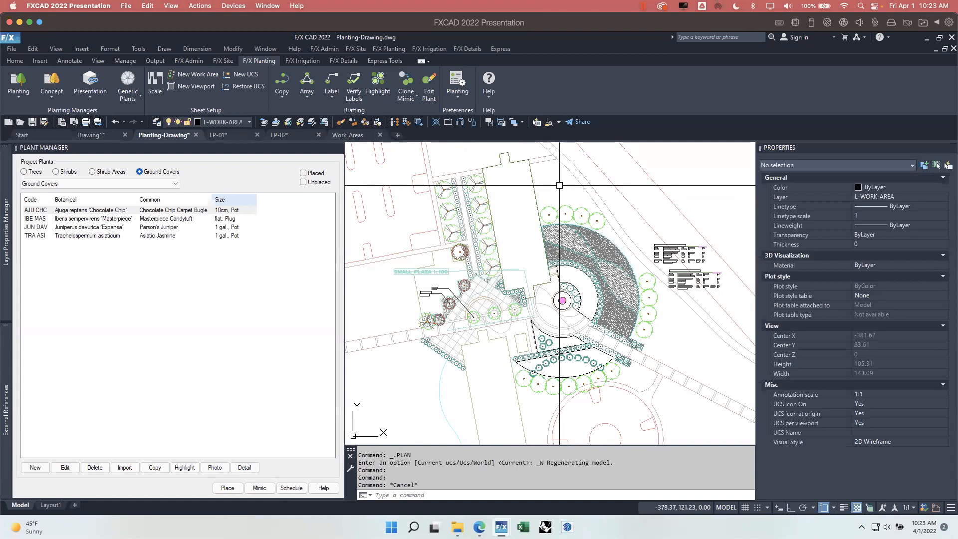
click(405, 173)
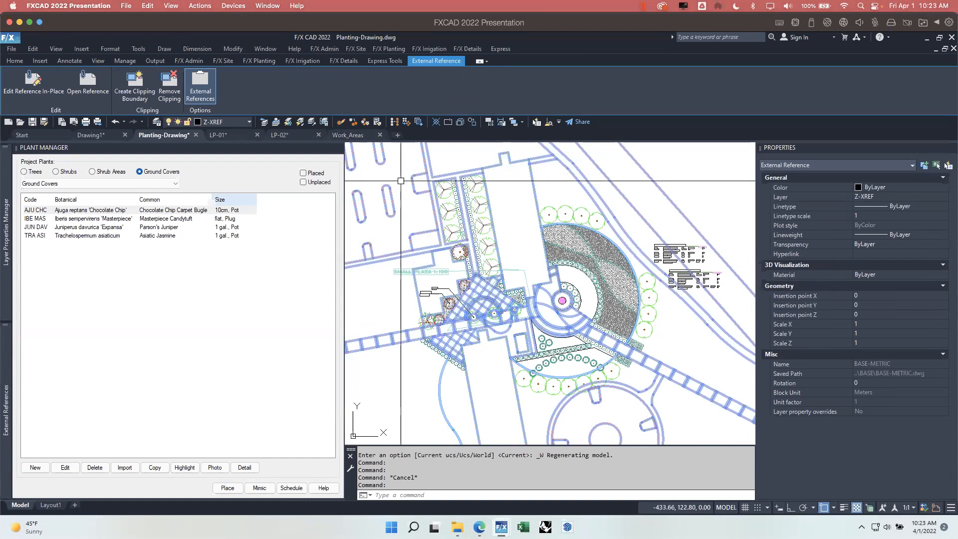
key(Escape)
Switch to the Work_Areas drawing, reload its Planting-Drawing reference, and check the list of external references
click(349, 135)
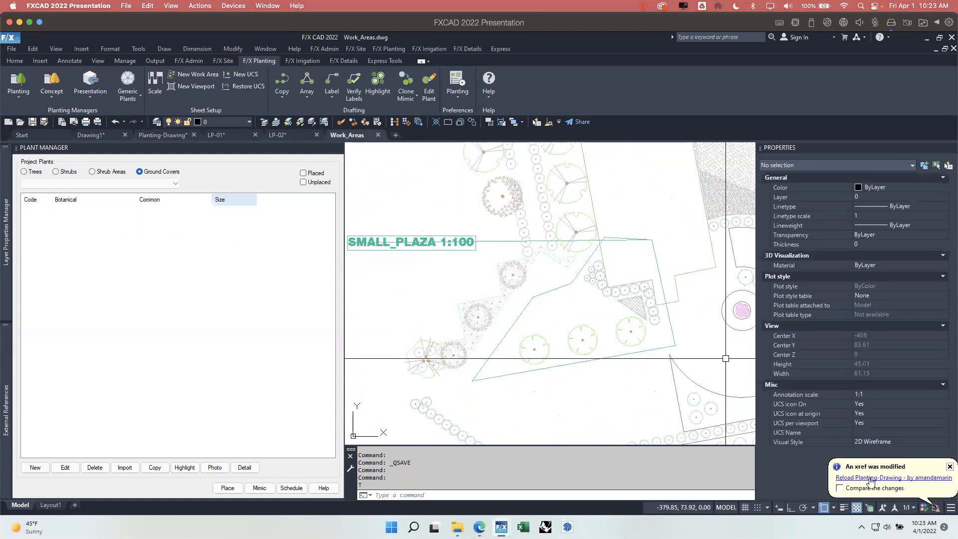
click(870, 480)
mouse_move(602, 359)
middle_down()
mouse_move(573, 339)
mouse_move(563, 345)
mouse_move(603, 346)
mouse_move(519, 331)
mouse_move(530, 332)
middle_up()
scroll(562, 344, down, 2)
click(7, 223)
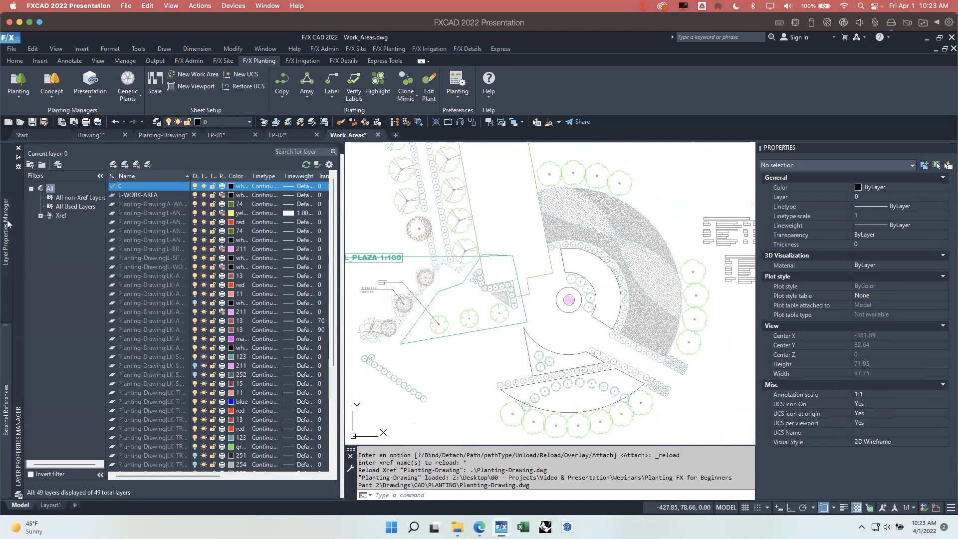
click(9, 387)
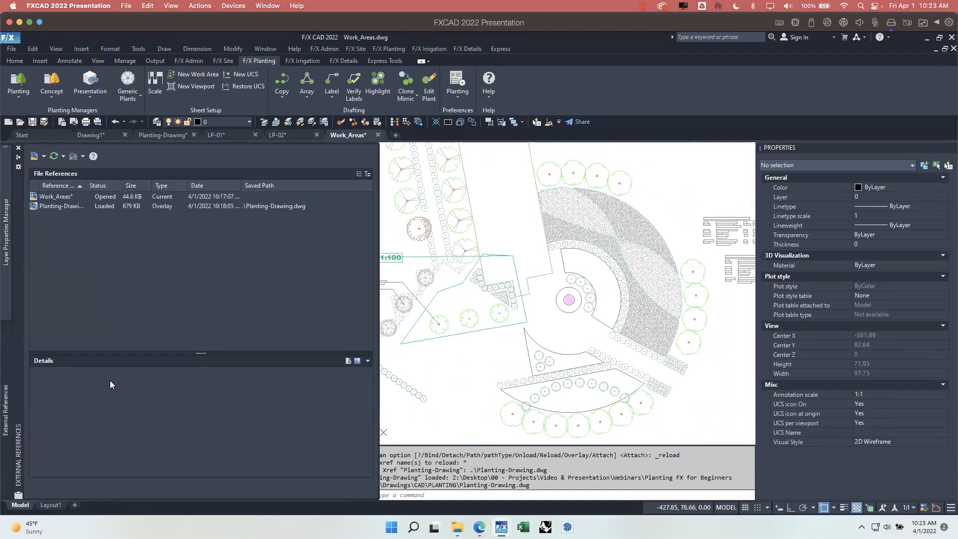
click(468, 357)
click(456, 359)
Attach BASE-METRIC.dwg from the CAD project's BASE folder to the work areas drawing with the FXREF command
text(f)
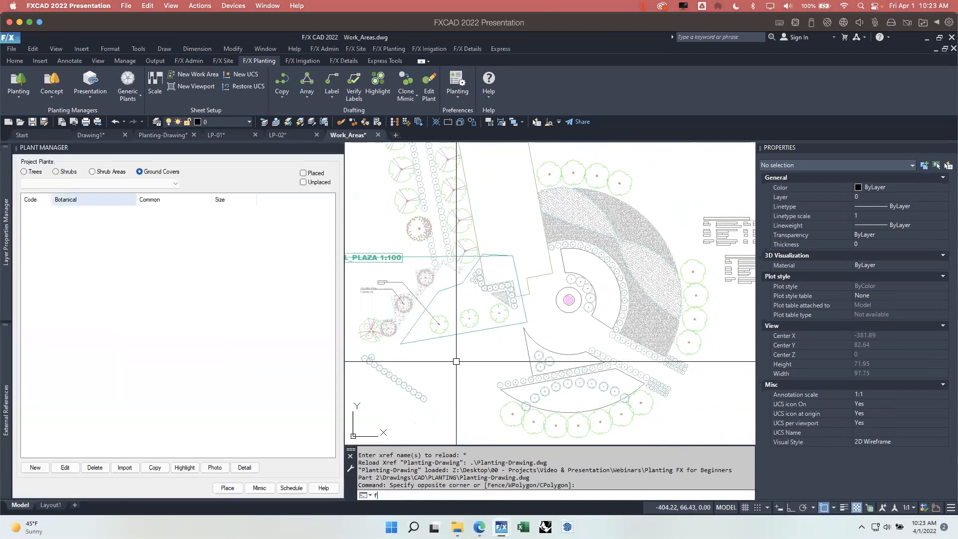
text(x)
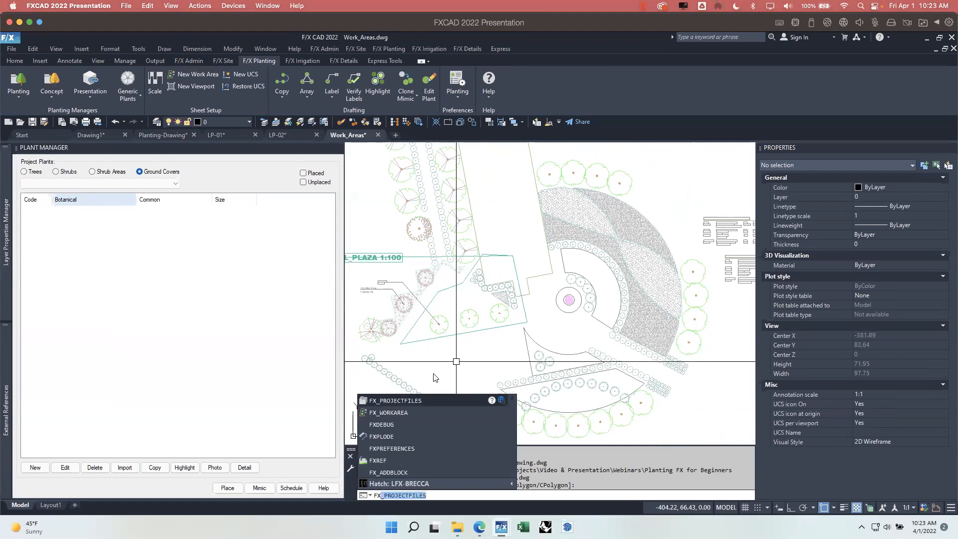
click(397, 461)
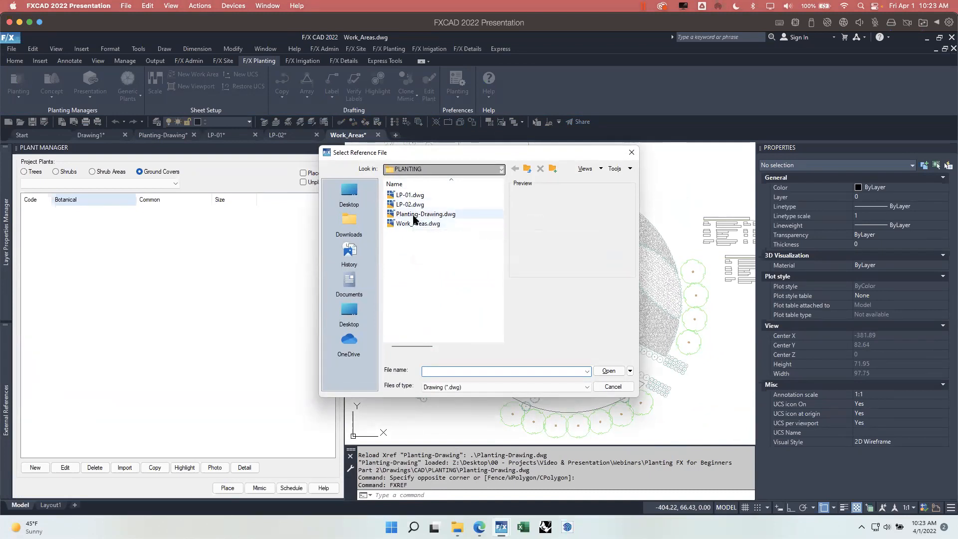
click(528, 169)
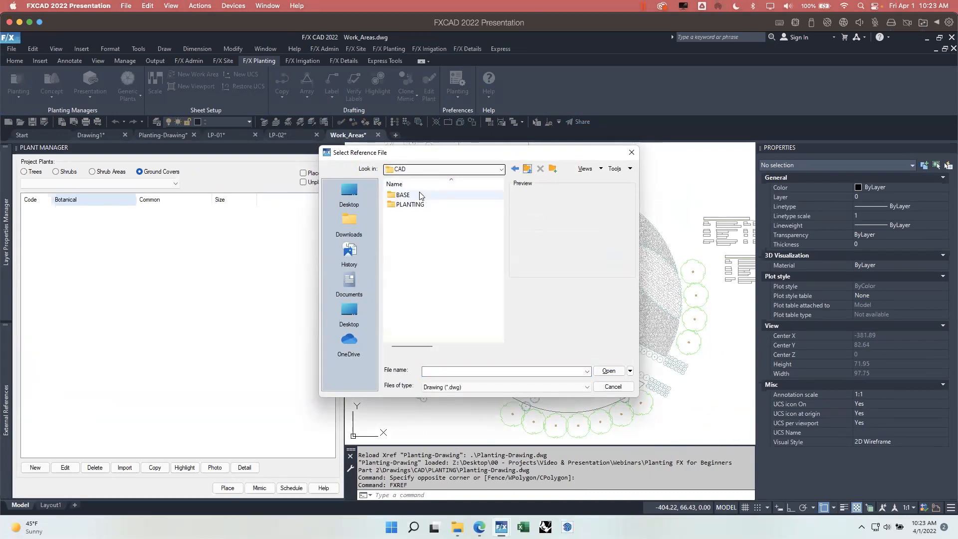
double_click(419, 195)
click(413, 214)
click(618, 370)
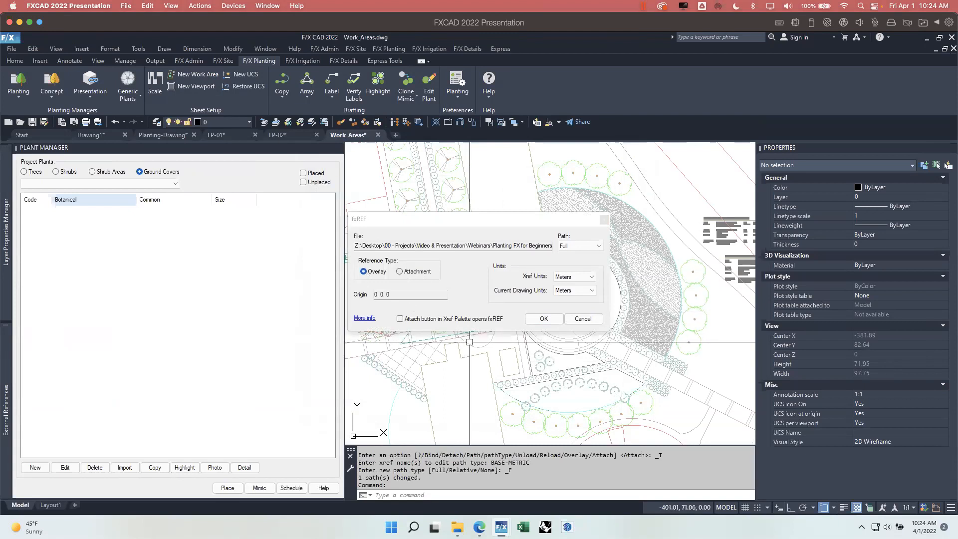
Set the BASE-METRIC reference's path to Relative, and make the Xref palette's Attach button open fxREF
click(589, 247)
click(582, 262)
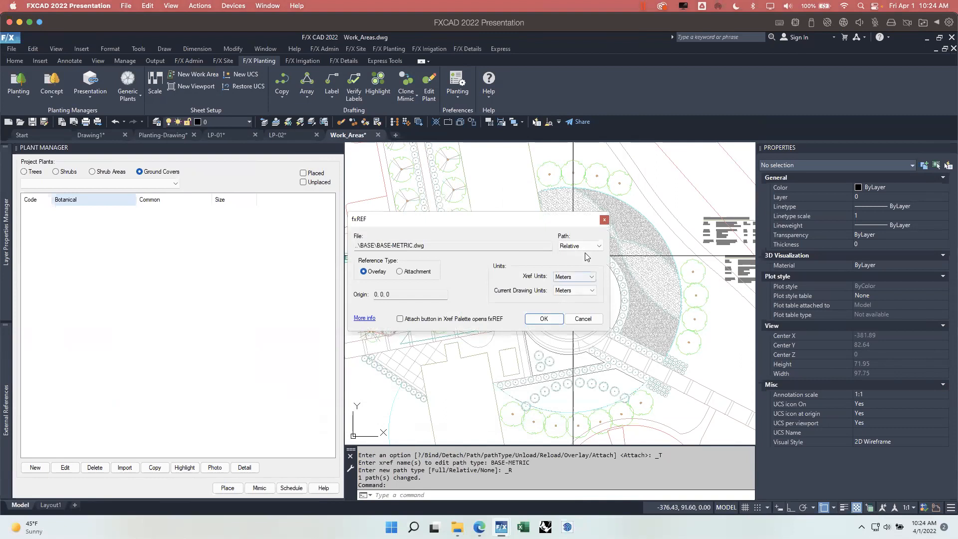
click(400, 319)
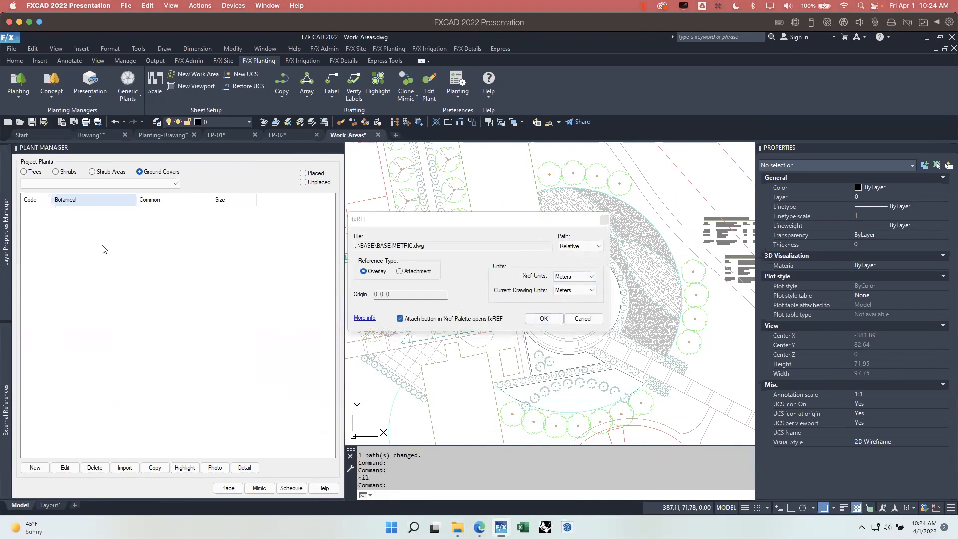
click(544, 318)
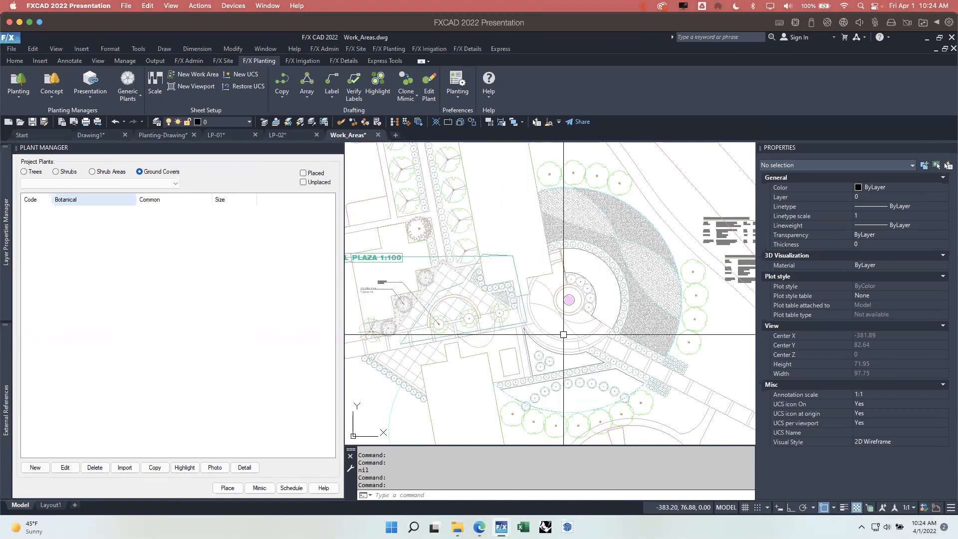
Start a new UCS and place its origin at the lower-left corner of the small plaza's paving, beside the diagonal shrub row
scroll(514, 300, down, 2)
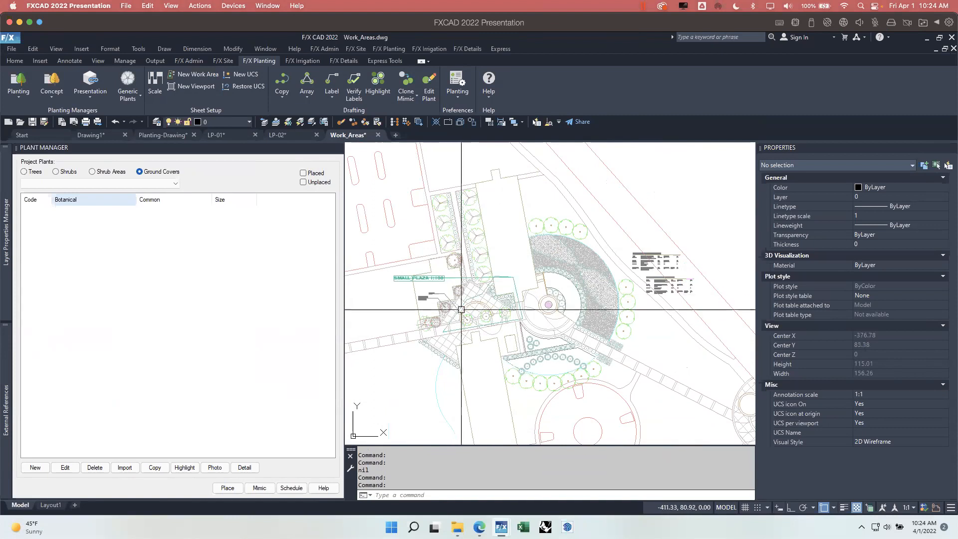
scroll(464, 320, up, 2)
middle_drag(506, 318, 516, 317)
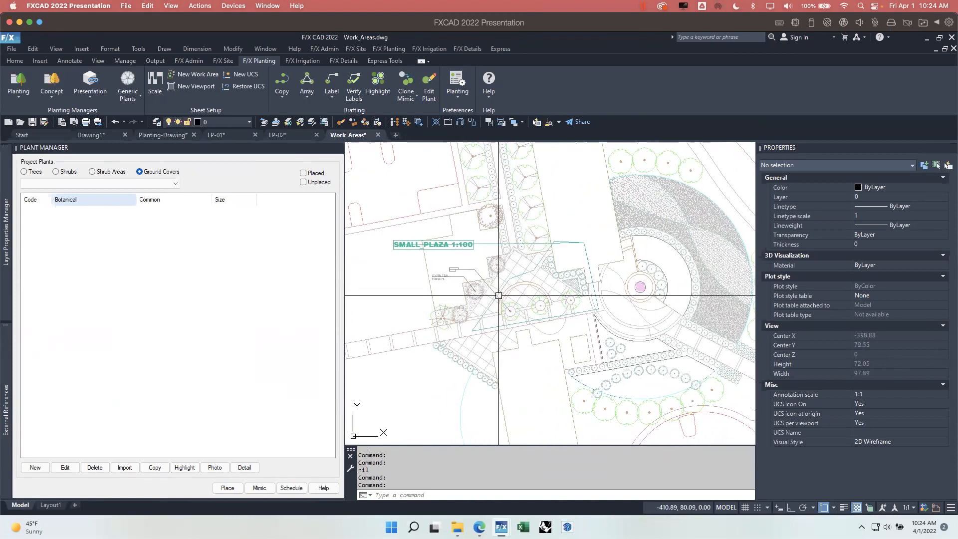
click(245, 74)
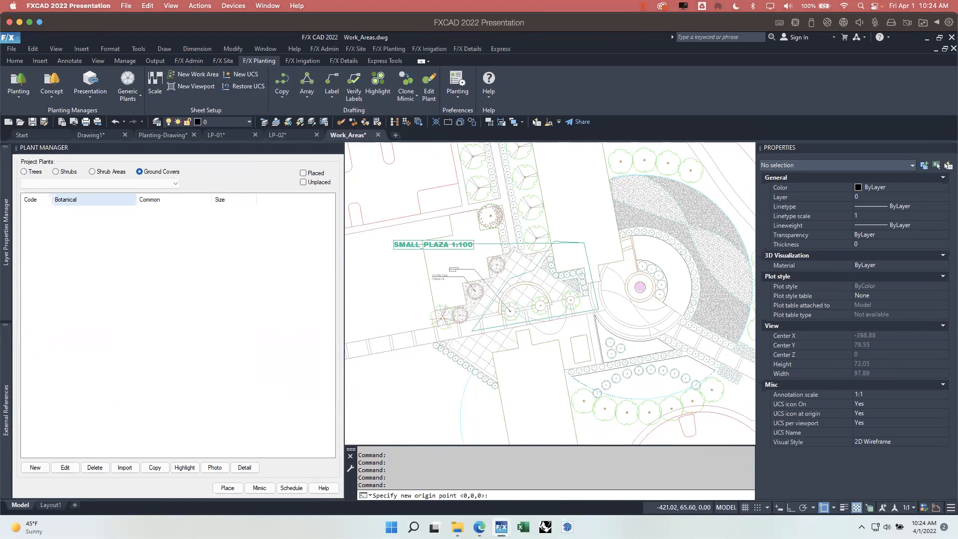
scroll(468, 349, up, 5)
scroll(418, 346, up, 10)
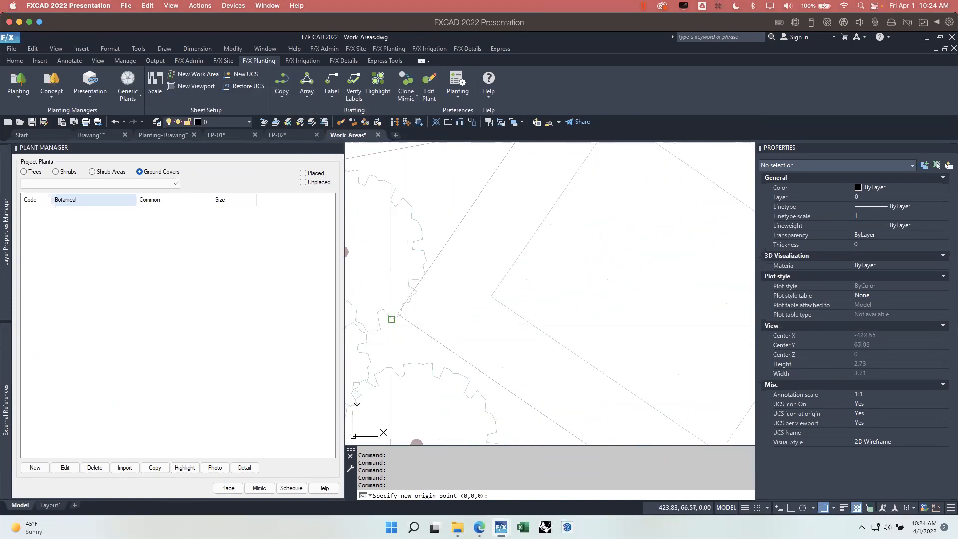
click(402, 312)
Align the new UCS's X axis with the walkway's lower edge and point its Y axis up across the plaza
scroll(639, 348, down, 13)
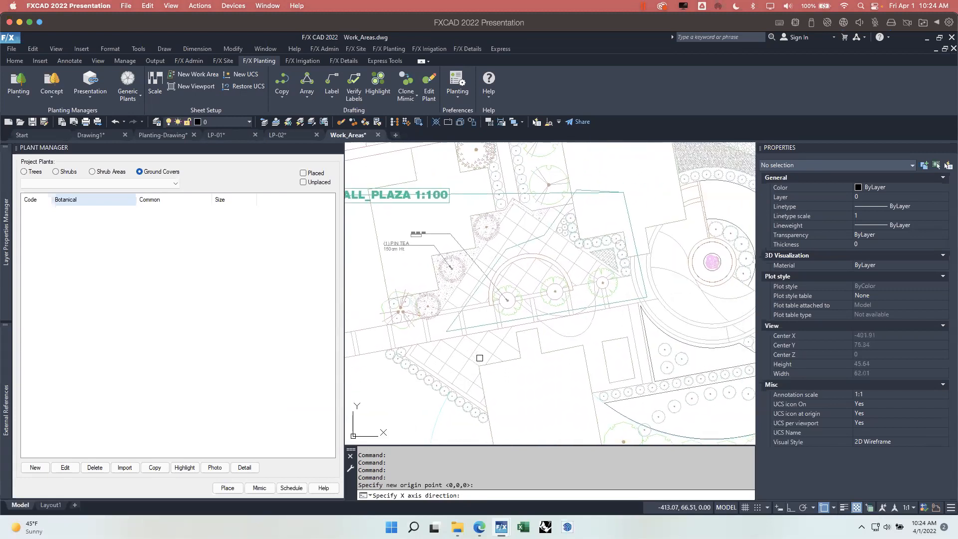
scroll(533, 326, up, 3)
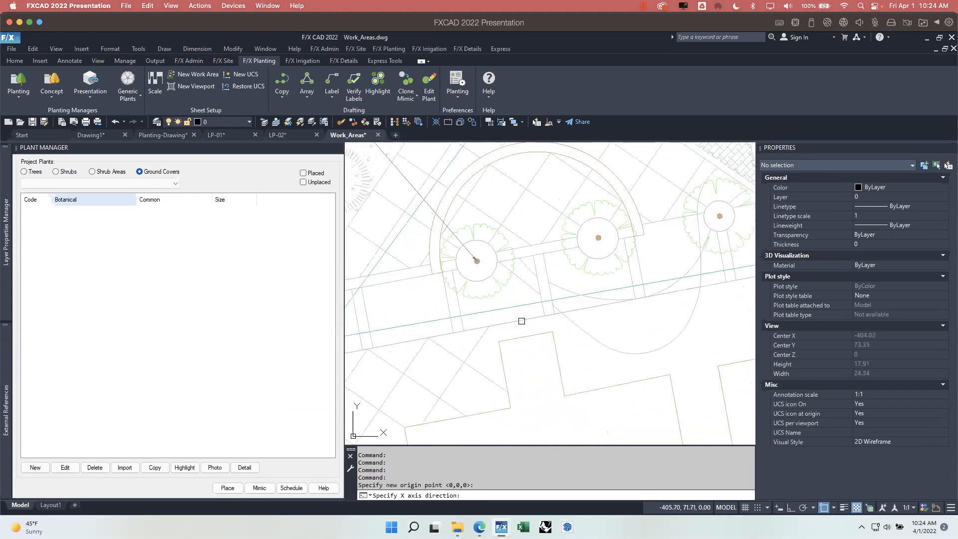
click(521, 321)
scroll(586, 316, down, 4)
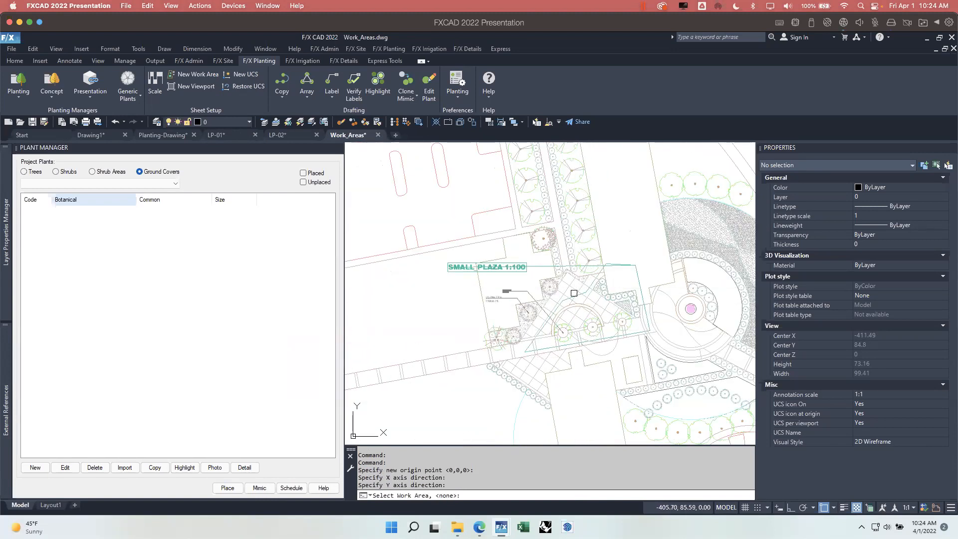
Assign the SMALL_PLAZA work area to the new UCS by selecting its boundary
click(637, 277)
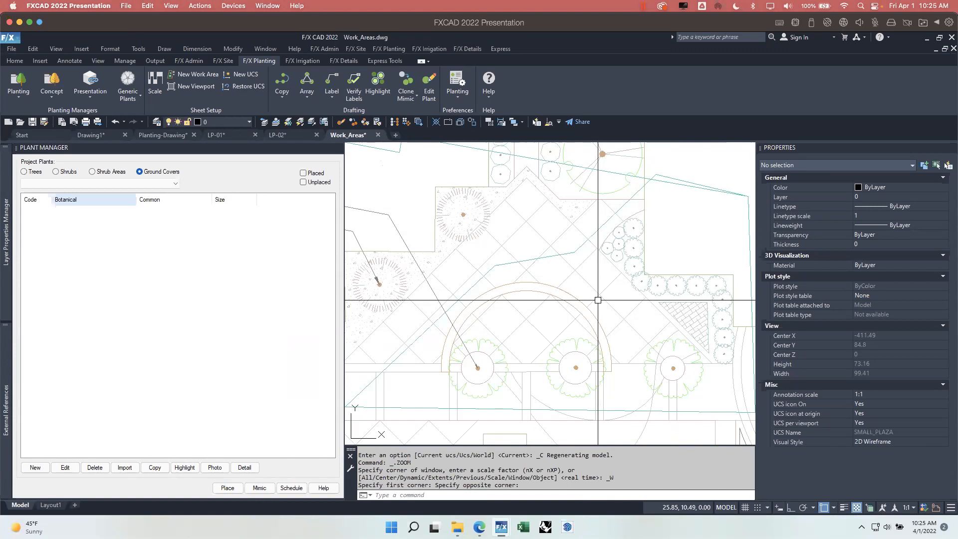
scroll(598, 300, down, 4)
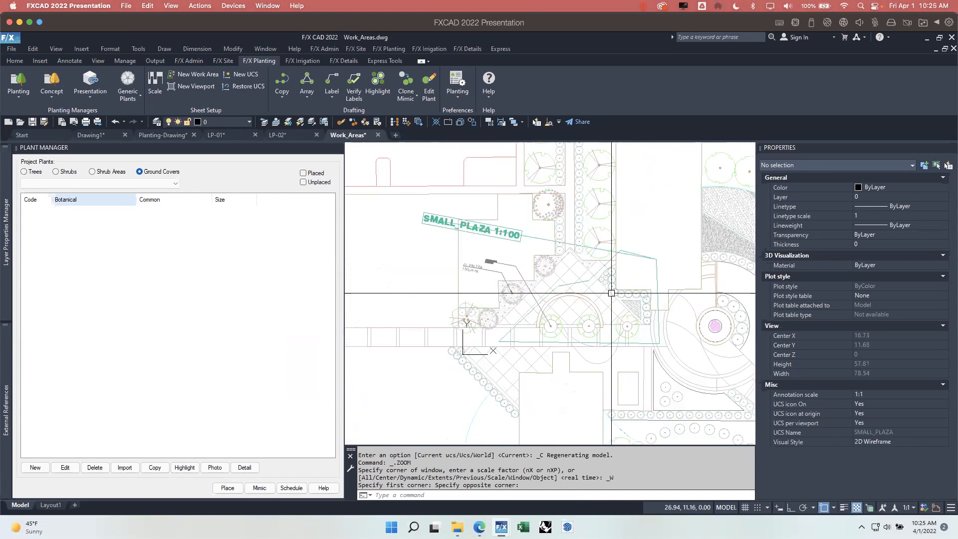
middle_drag(636, 297, 559, 311)
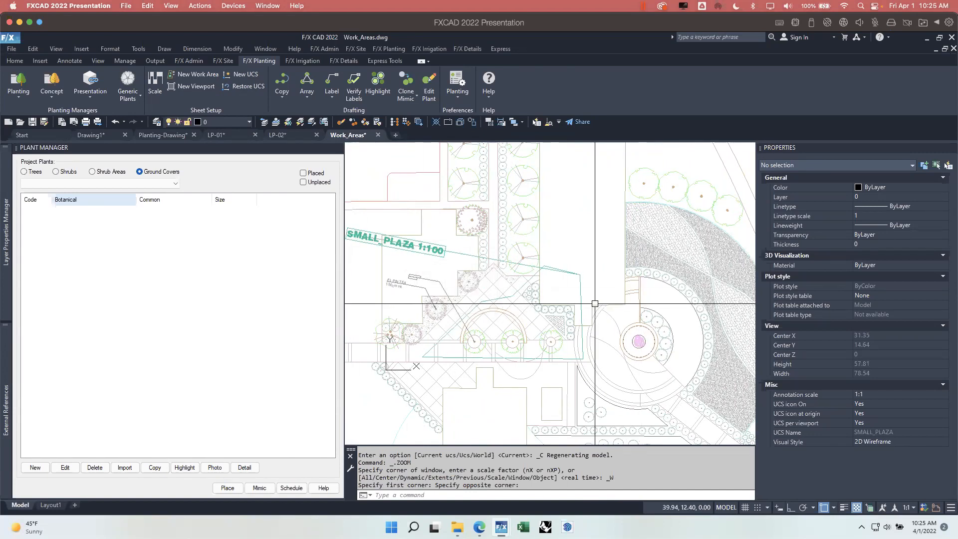
scroll(481, 322, up, 2)
scroll(480, 322, up, 3)
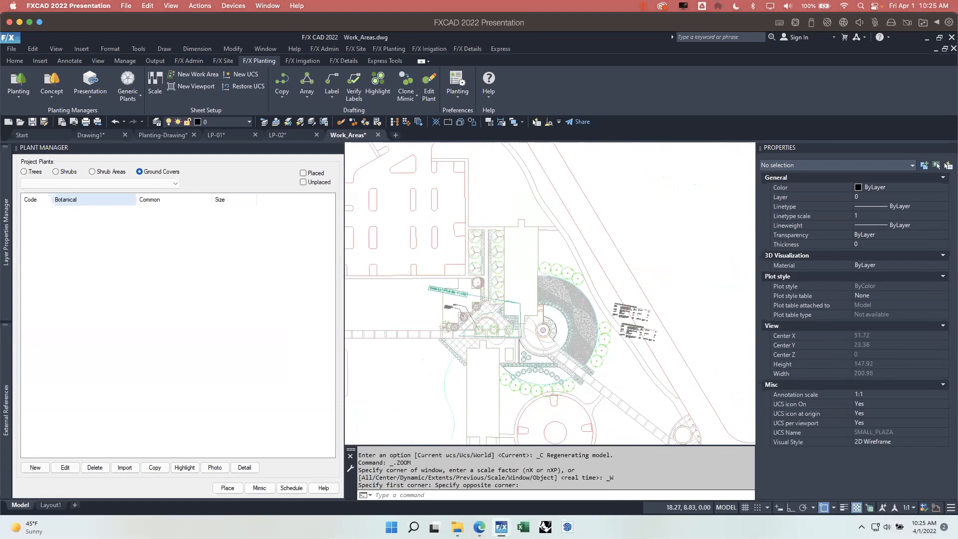
Review the small plaza work area in the rotated view and save the Work_Areas drawing
scroll(483, 322, down, 3)
scroll(484, 322, up, 2)
scroll(484, 322, down, 2)
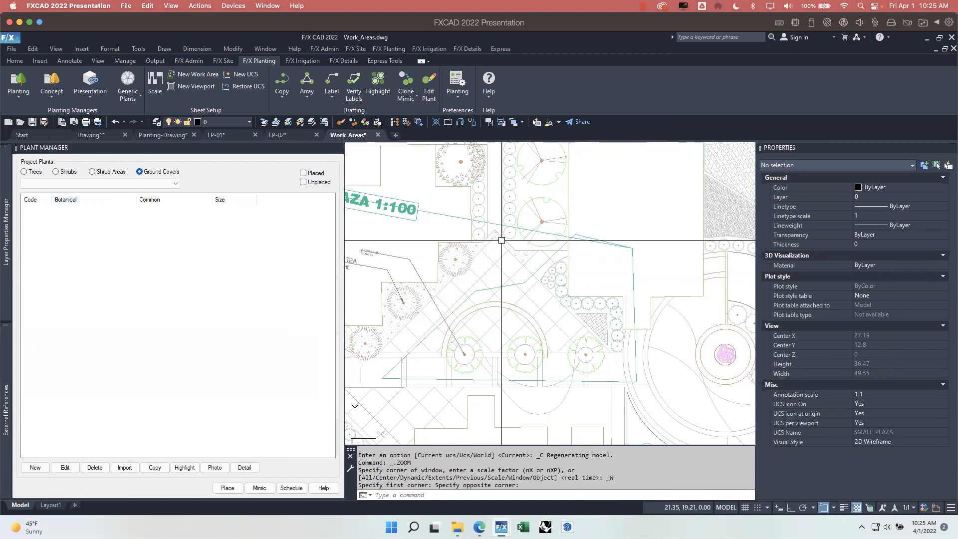
click(33, 122)
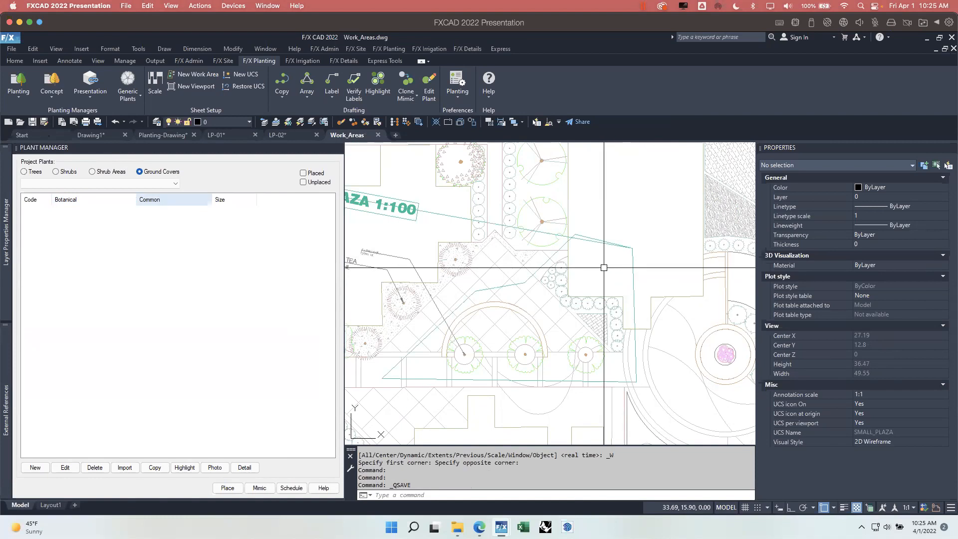
Switch to Planting-Drawing, reload its modified Work_Areas xref, and save the drawing
click(174, 134)
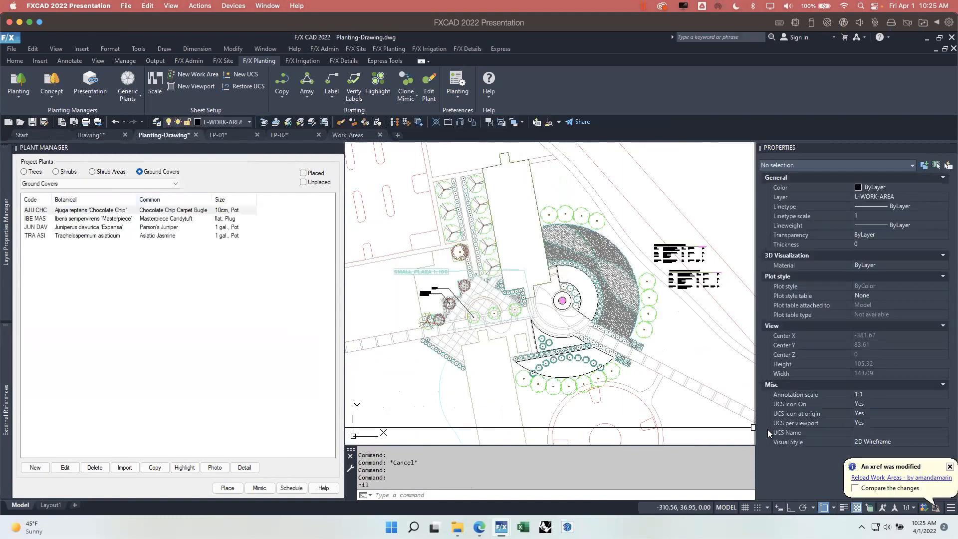
click(881, 478)
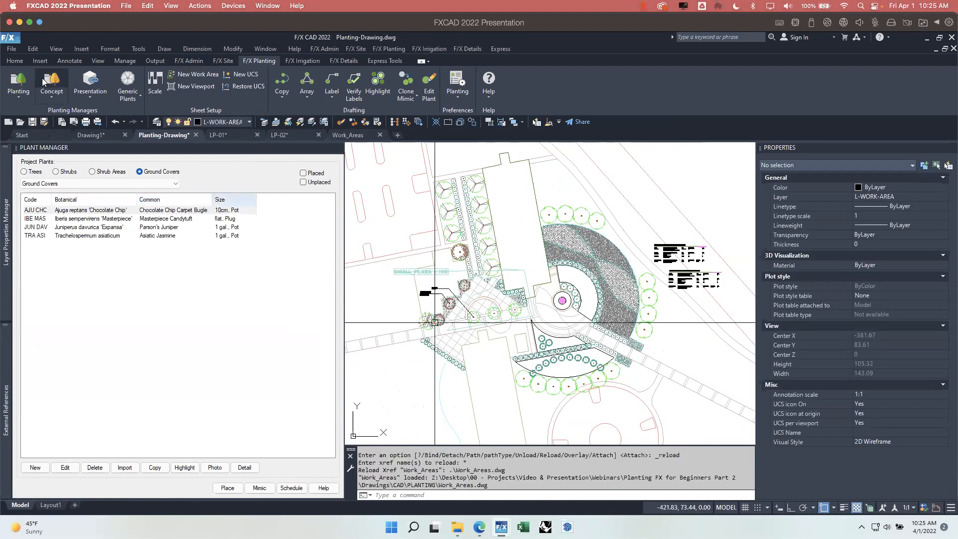
key(ctrl+s)
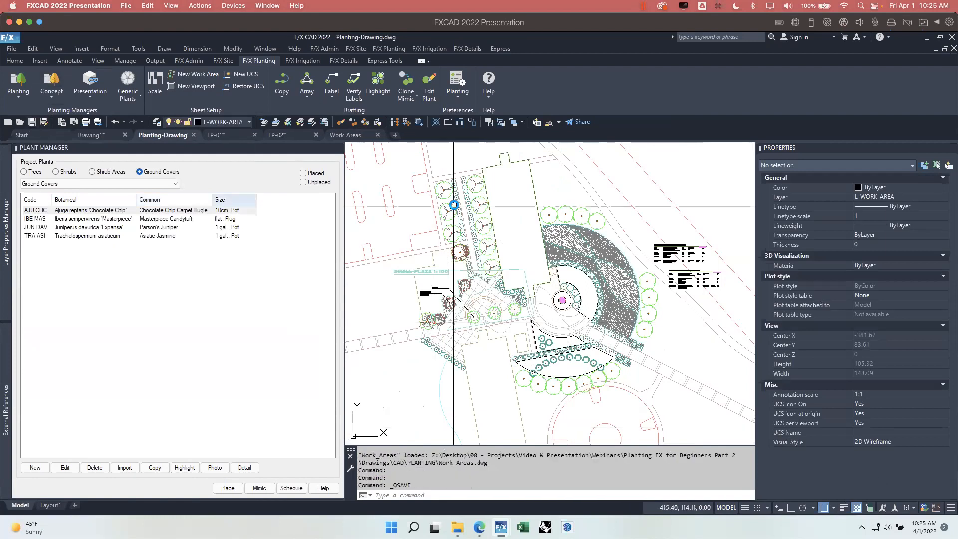
Switch to the LP-01 sheet and reload all of its modified xrefs
click(225, 136)
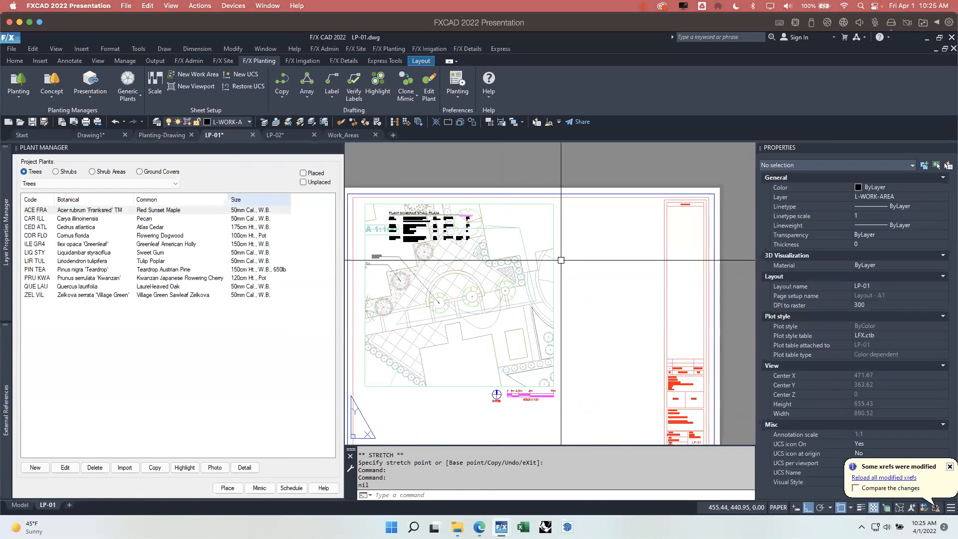
click(893, 478)
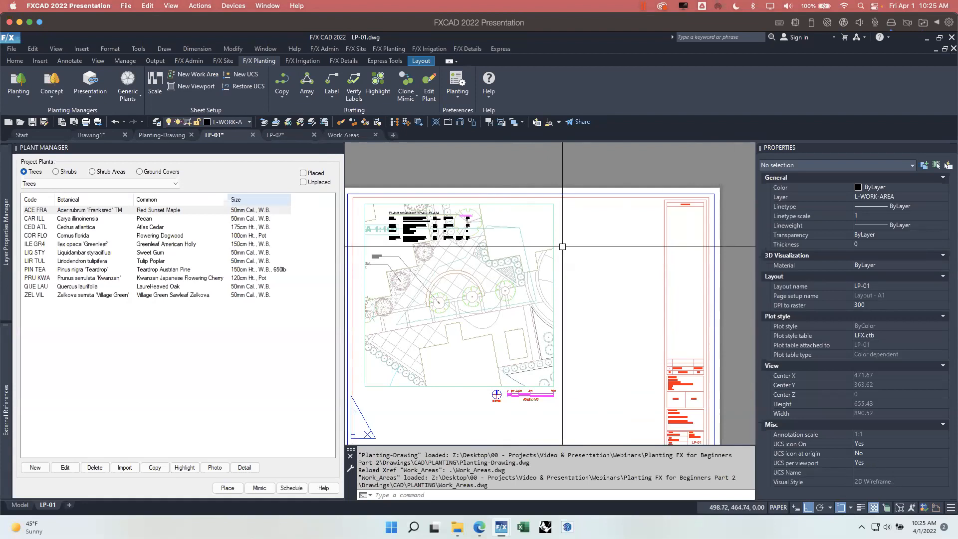
Activate the plan viewport on LP-01 and restore the SMALL_PLAZA UCS from Work_Areas inside it
click(553, 239)
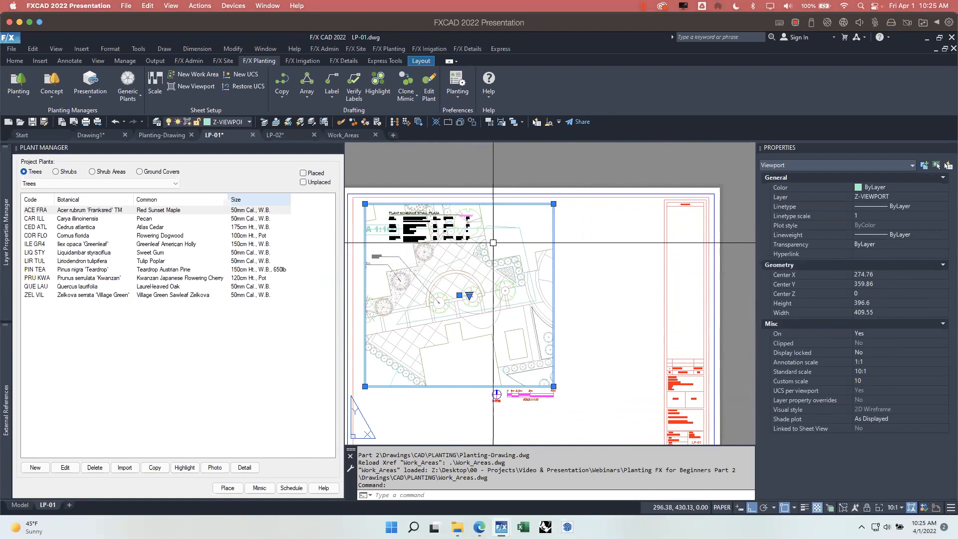
double_click(525, 219)
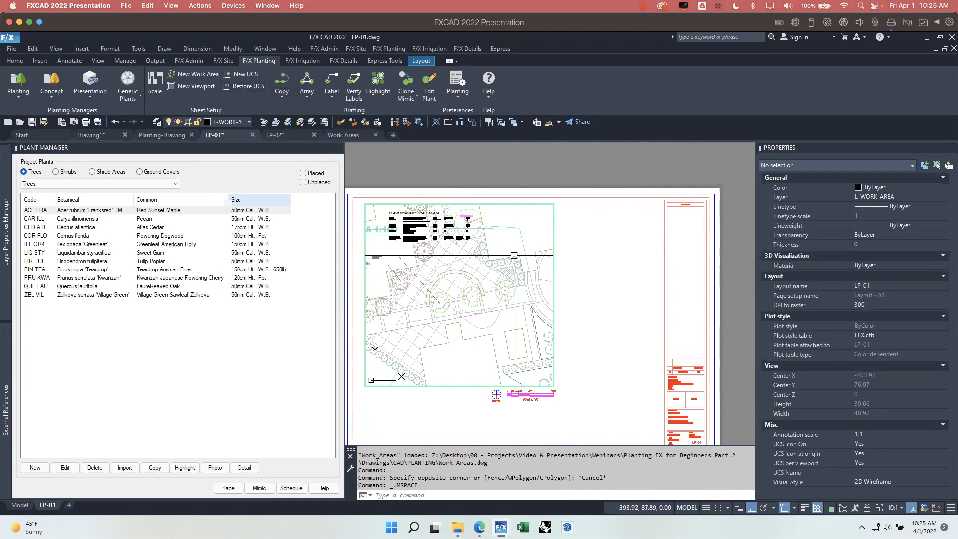
click(250, 86)
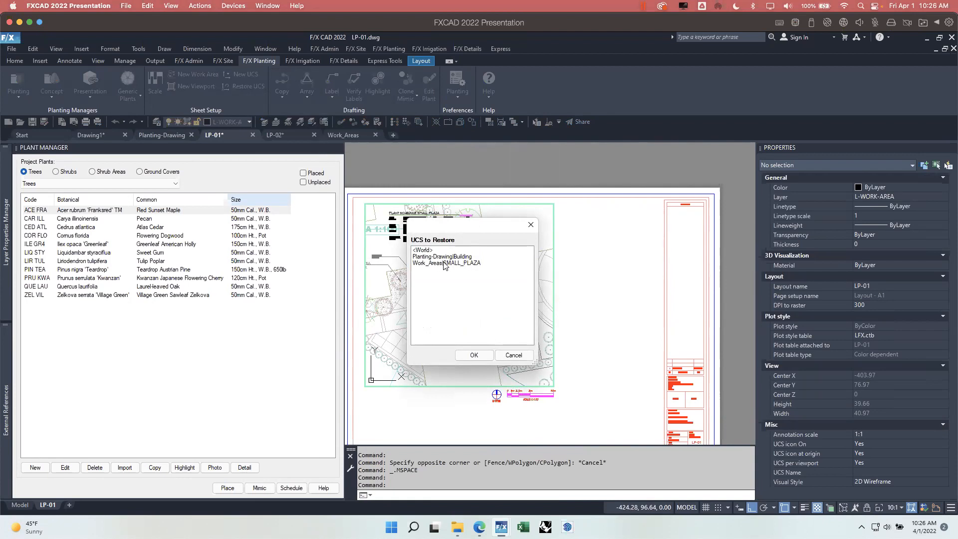
click(480, 355)
scroll(483, 321, down, 10)
scroll(501, 317, up, 7)
scroll(449, 302, up, 3)
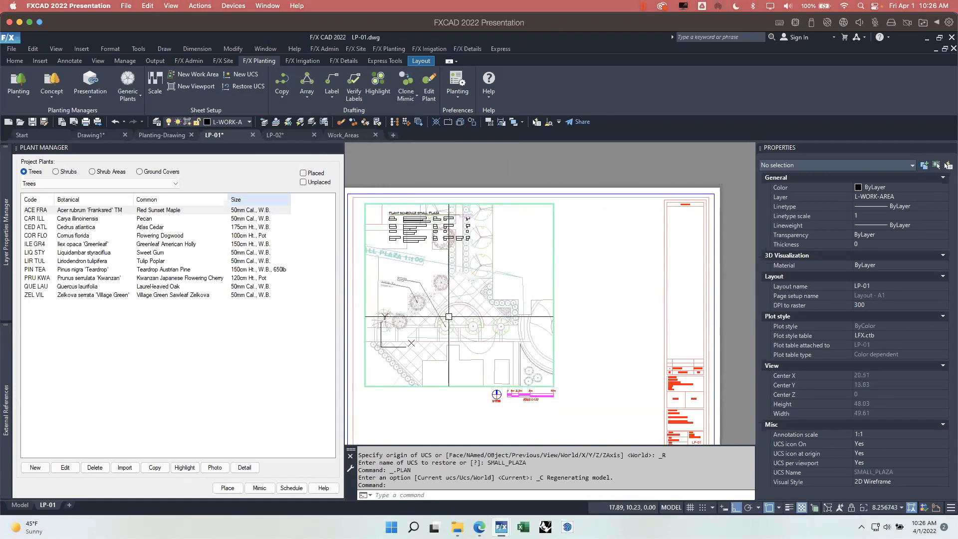
Set the active viewport's plot scale to metric 1:100 with meters as drawing units, and recentre the plaza in it
middle_drag(448, 316, 430, 308)
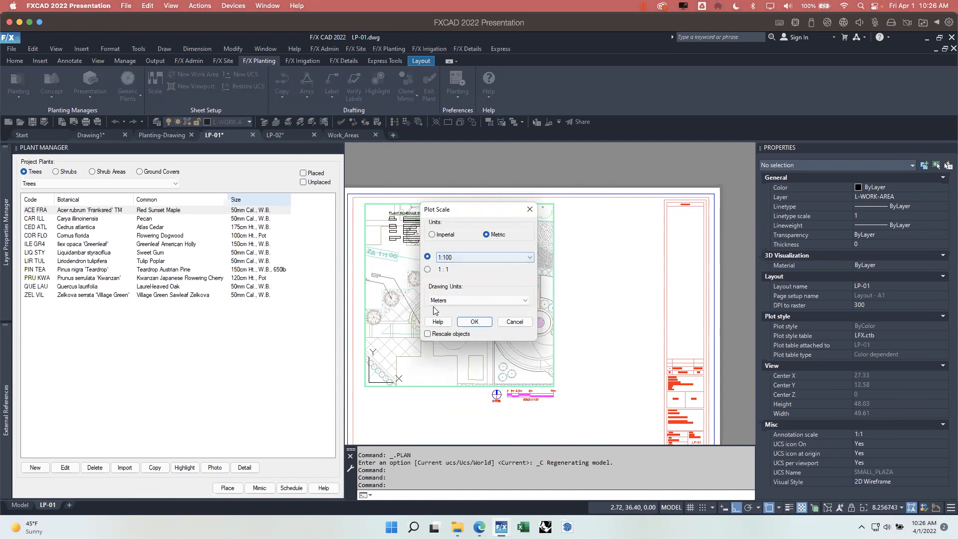
click(474, 322)
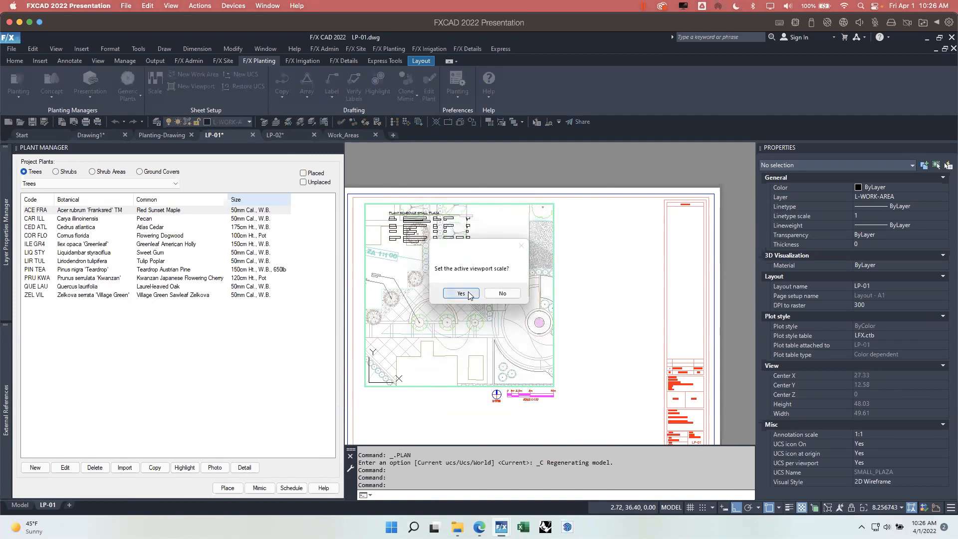
click(468, 292)
middle_drag(470, 321, 495, 313)
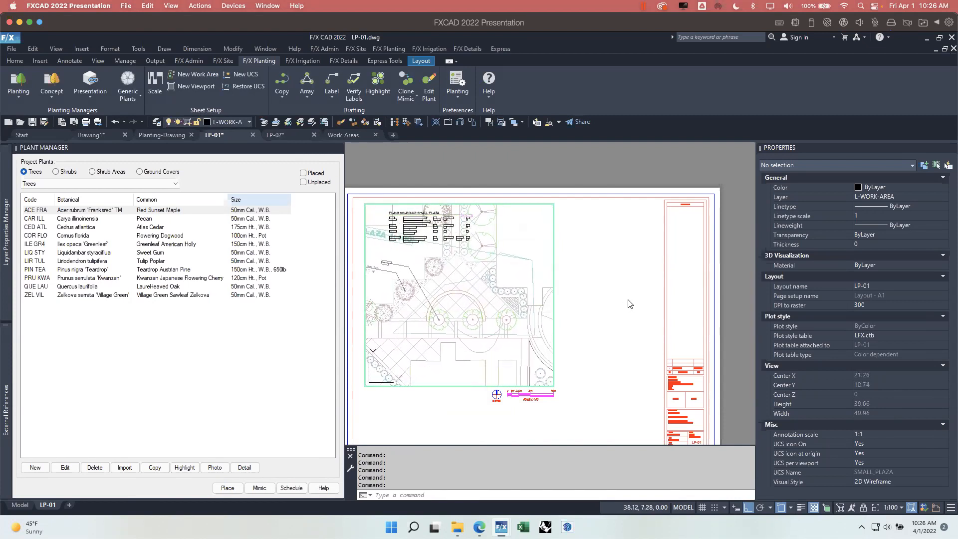
Return to paper space and lock the display of the small plaza viewport
double_click(628, 301)
click(570, 332)
click(543, 324)
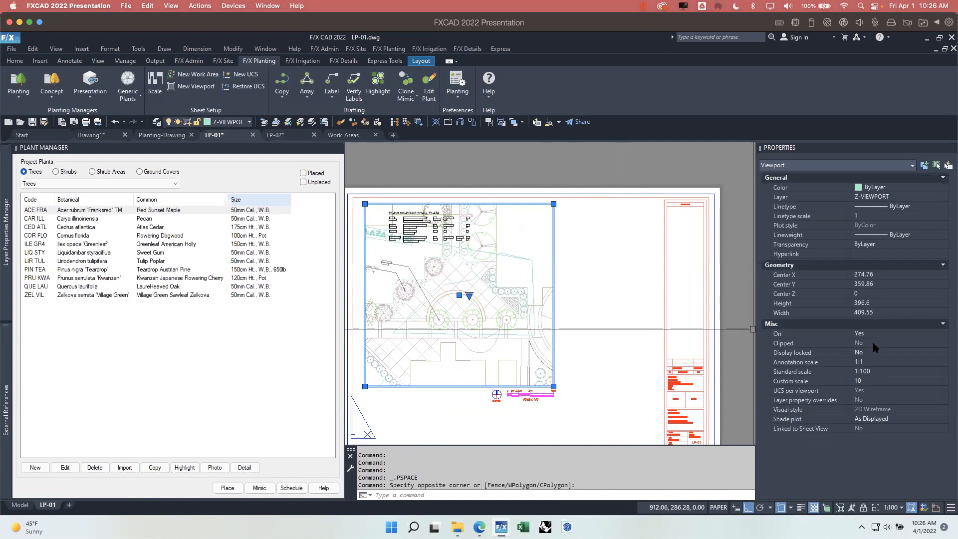
click(876, 352)
click(880, 352)
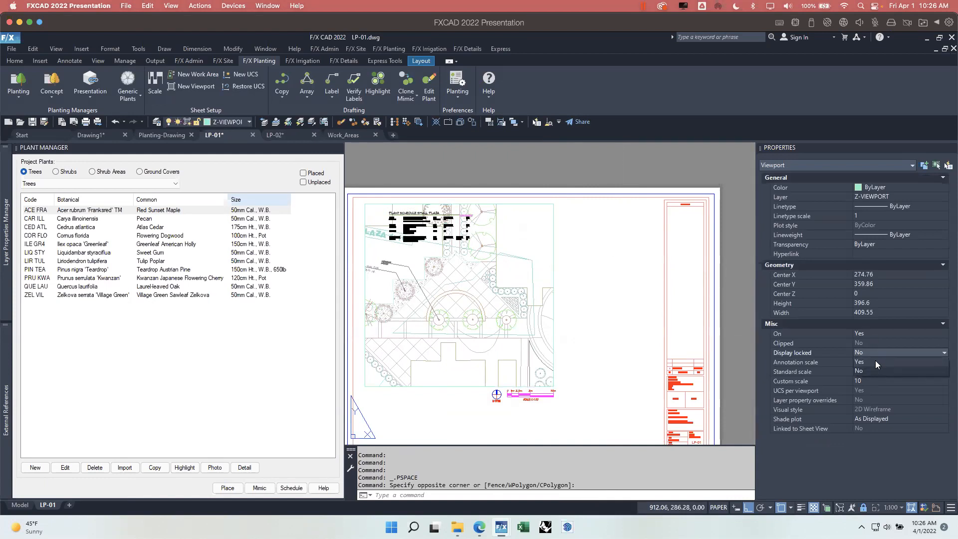
click(875, 360)
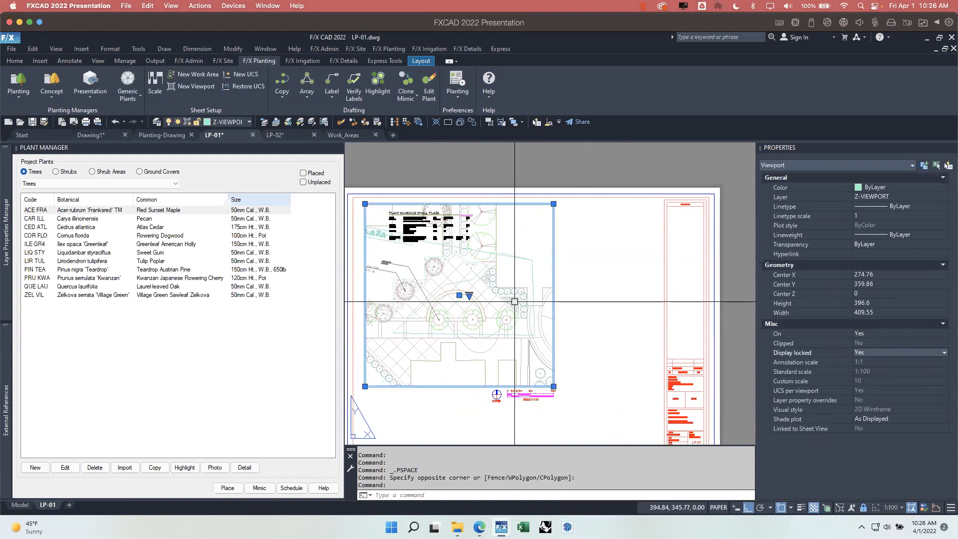
key(Escape)
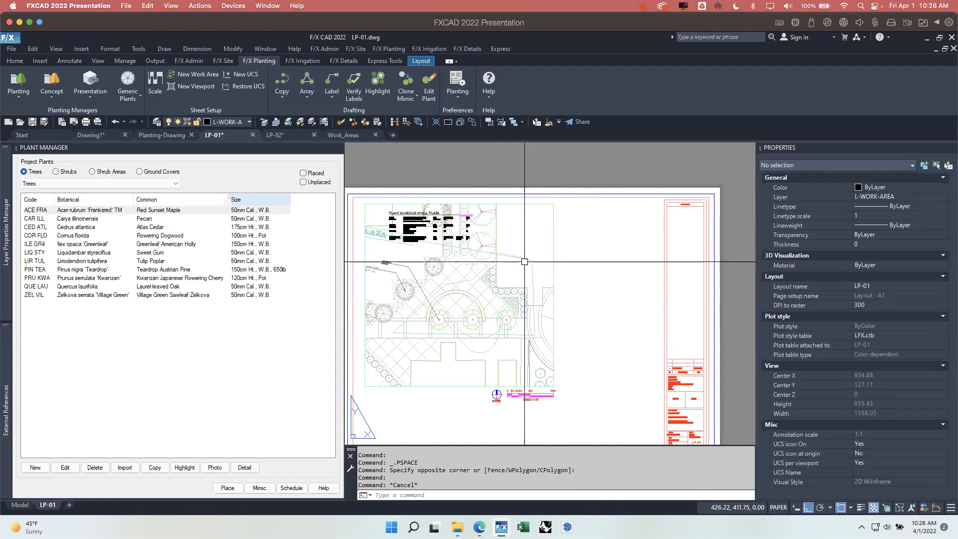
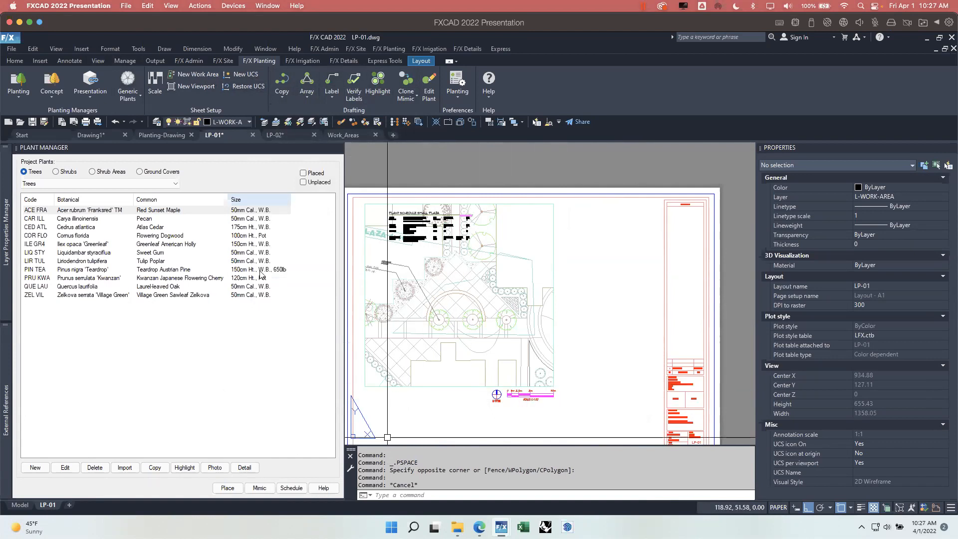
Return to Planting-Drawing and examine the triangular groundcover hatch and the closed bed outline surrounding the three shrubs
click(162, 131)
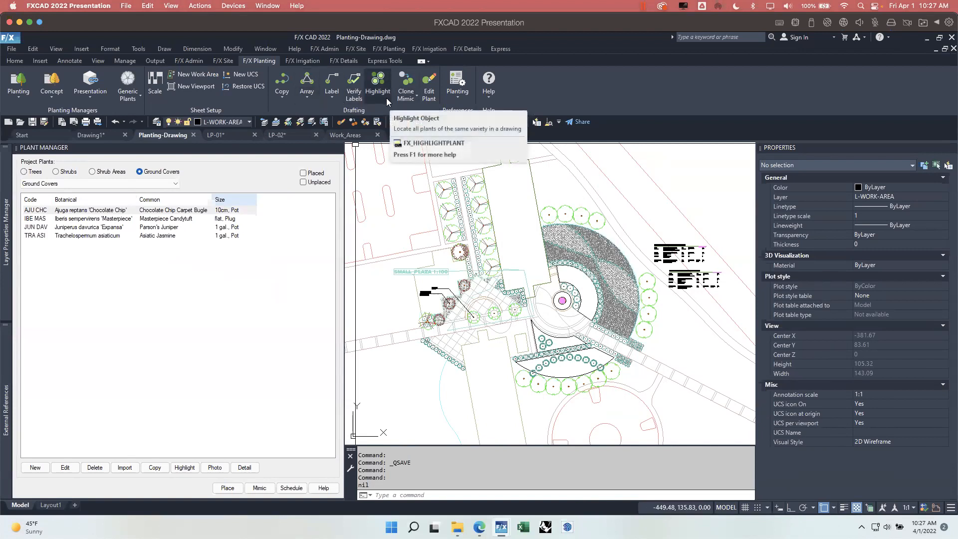
mouse_move(444, 184)
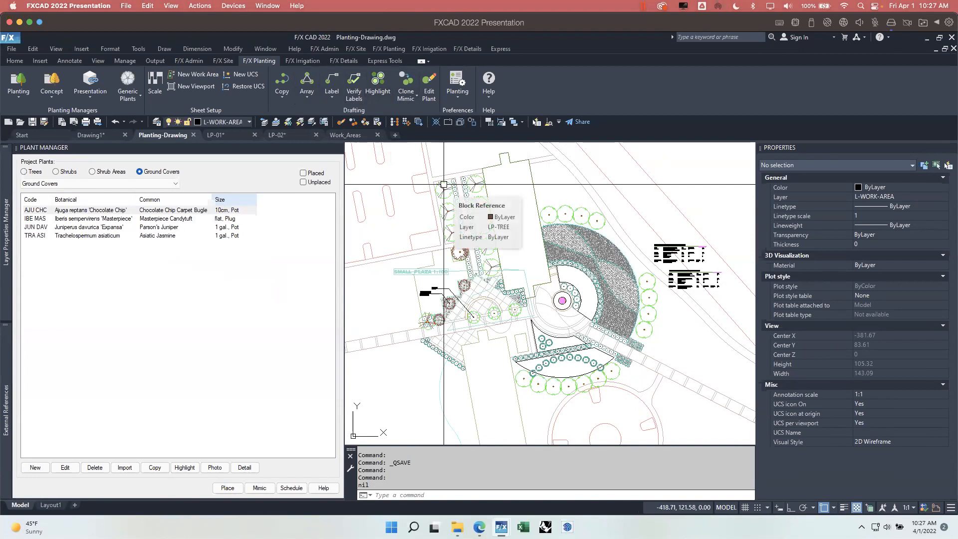
scroll(528, 325, up, 6)
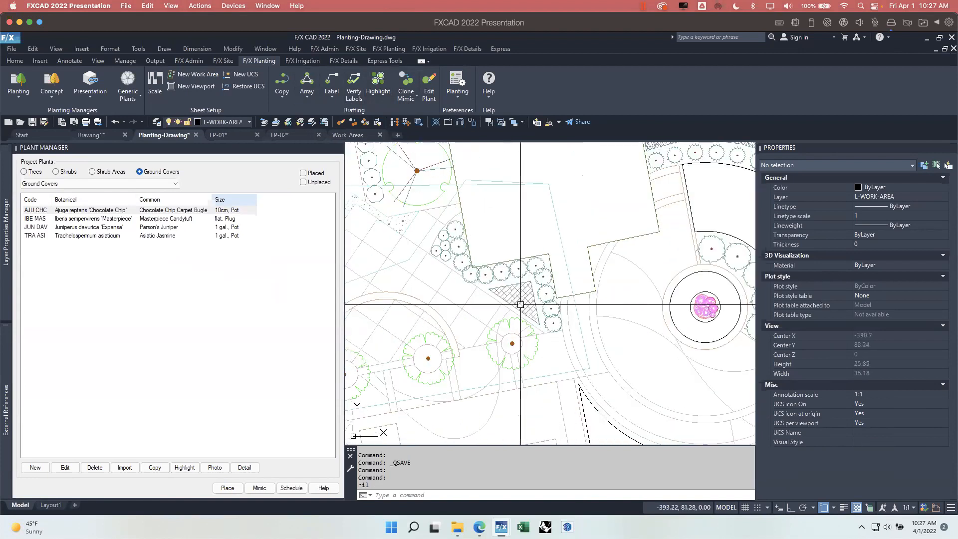
scroll(528, 325, up, 2)
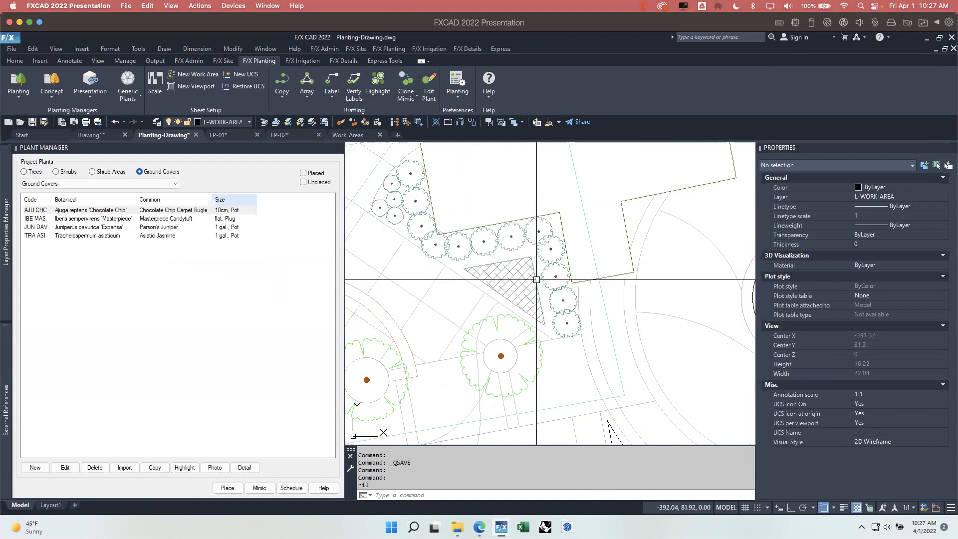
mouse_move(542, 295)
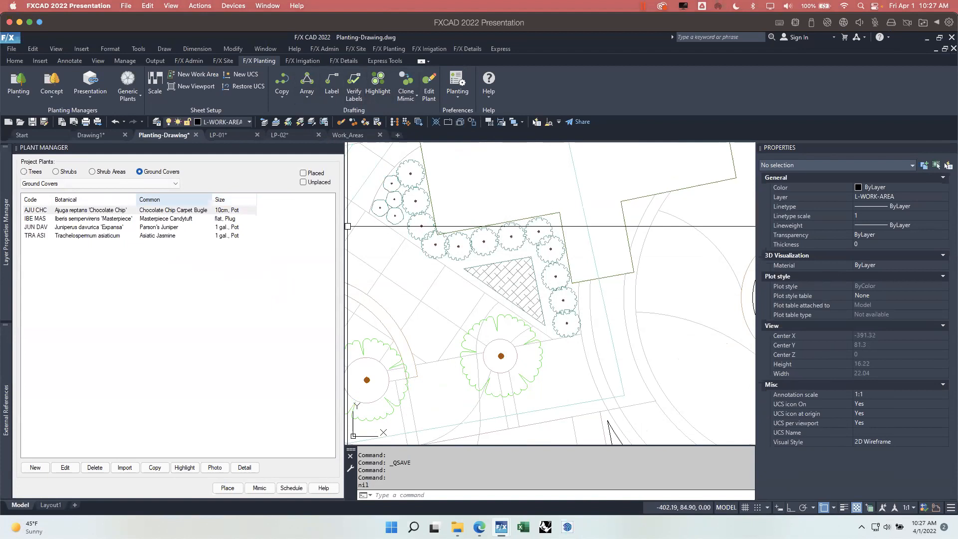
scroll(568, 311, down, 8)
middle_drag(568, 312, 527, 284)
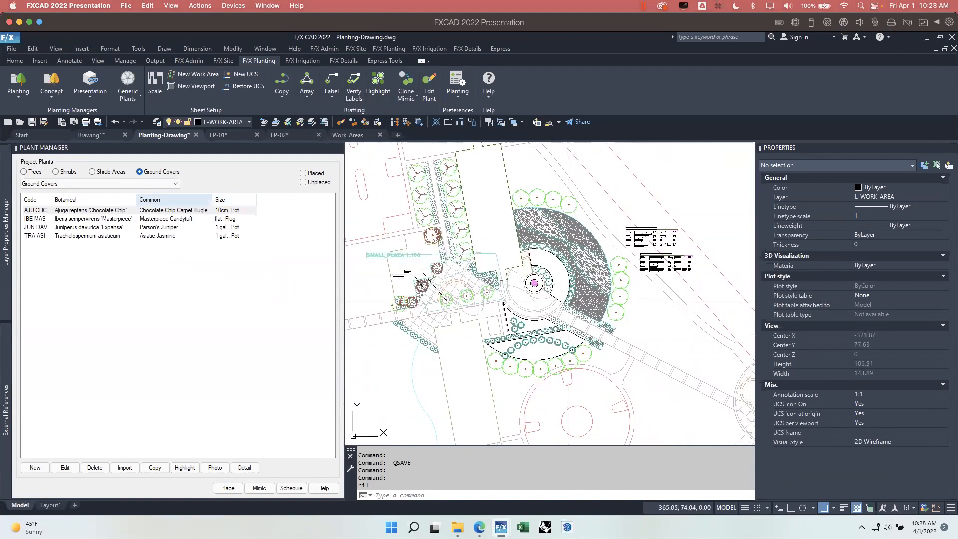
scroll(559, 299, up, 2)
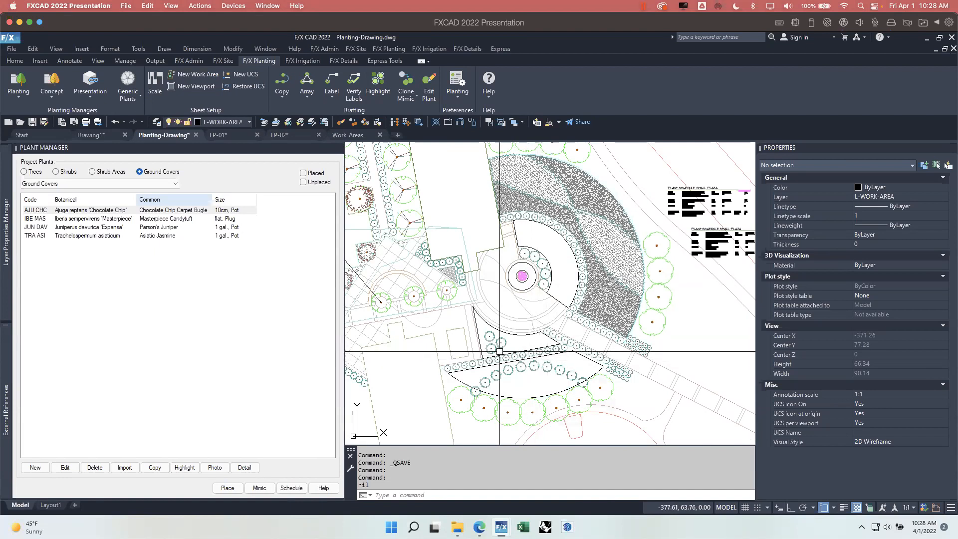
scroll(491, 353, up, 4)
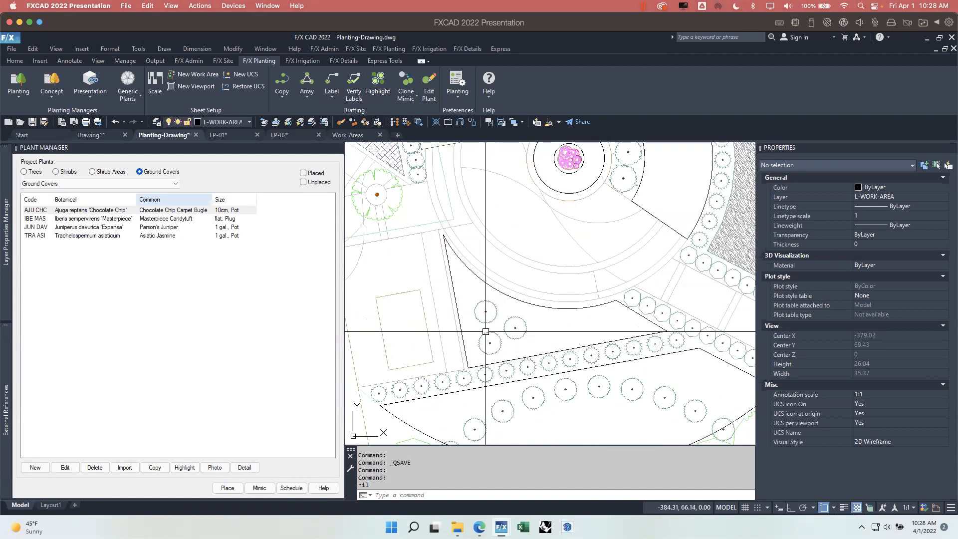
click(606, 303)
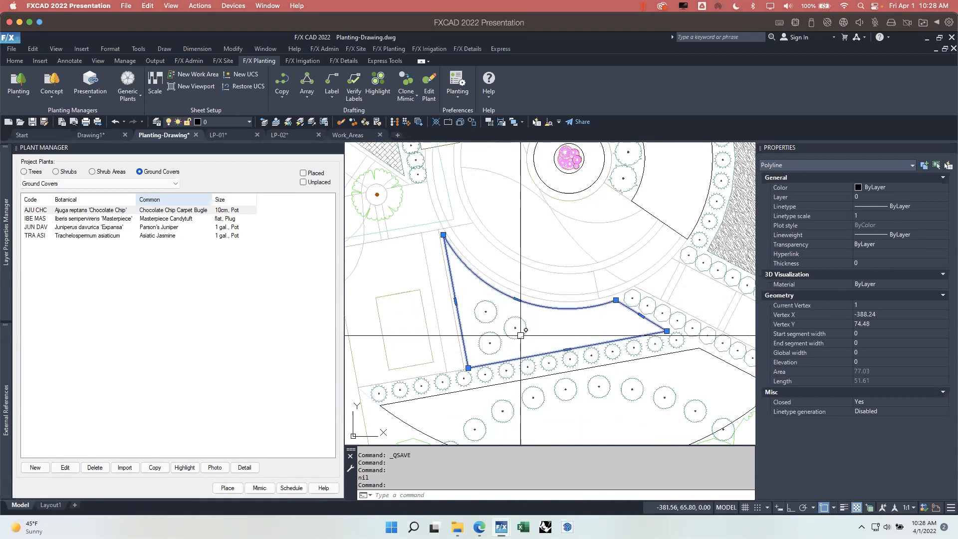
key(Escape)
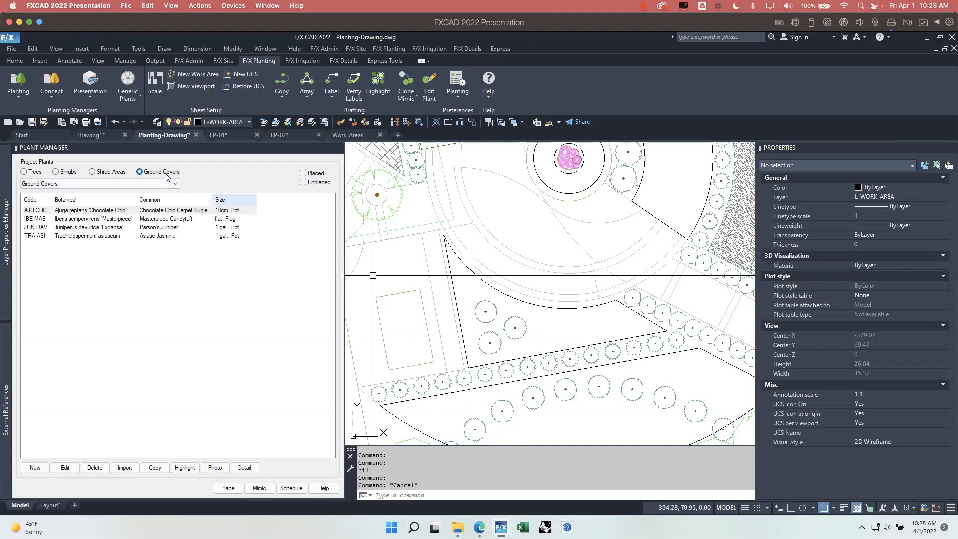
Place the Ajuga reptans 'Chocolate Chip' groundcover in the curved bed below the circular plaza, using Exclude shrubs around its three shrubs
click(113, 212)
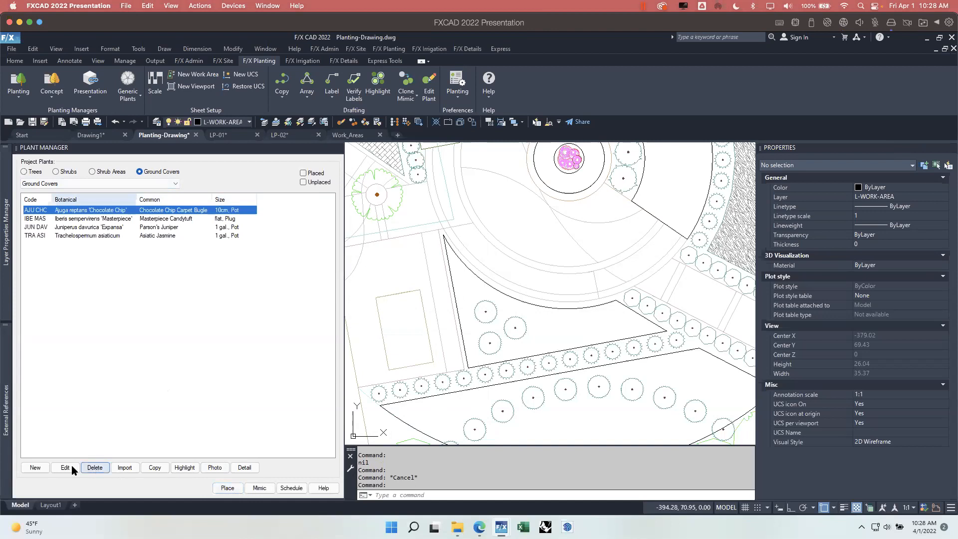
click(228, 488)
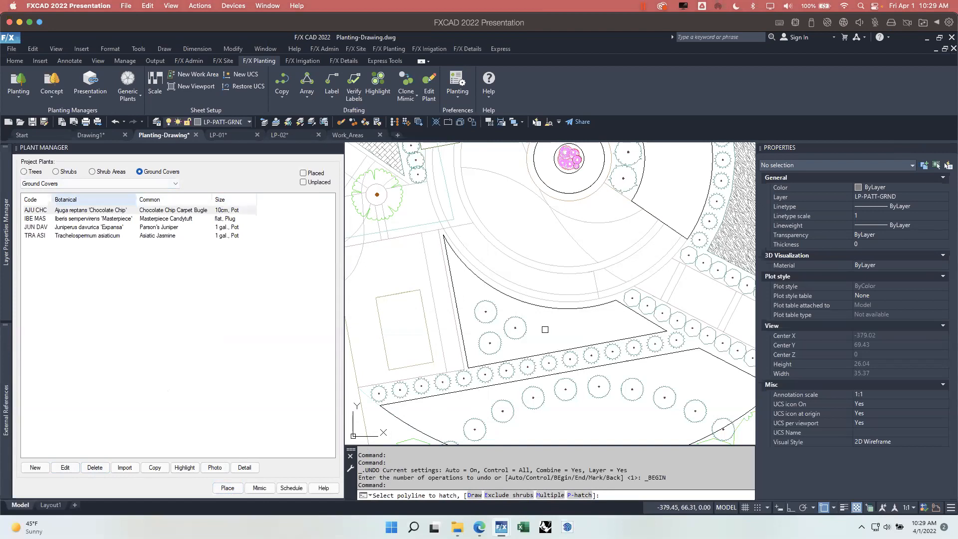
key(e)
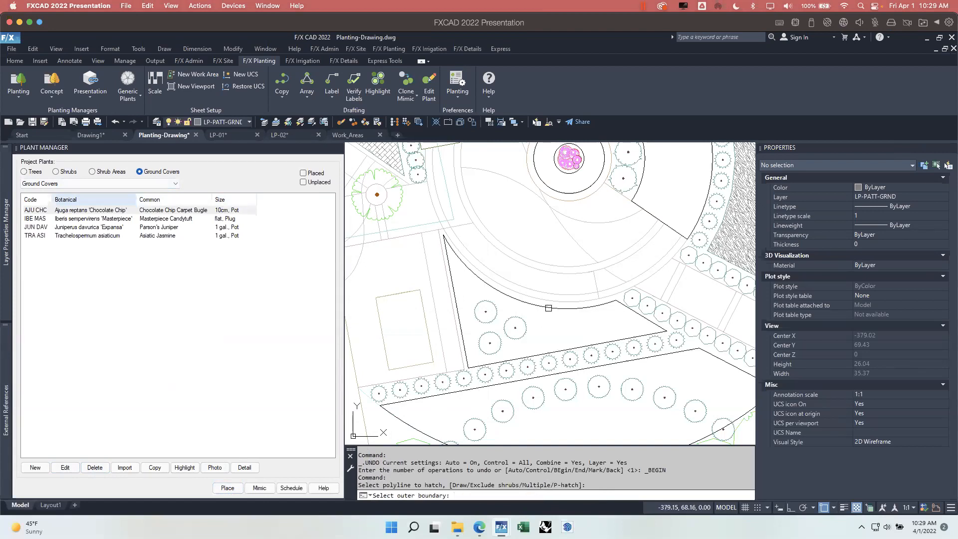
click(549, 308)
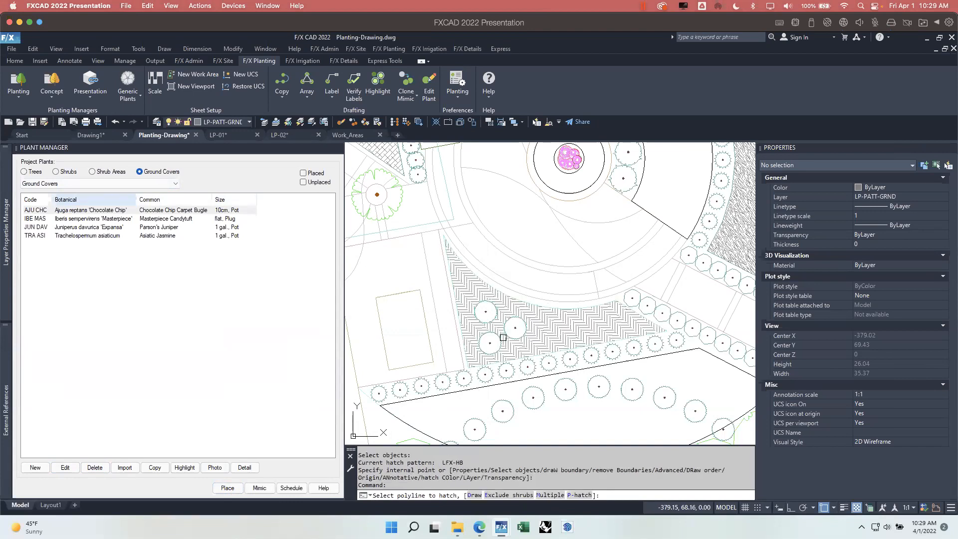
scroll(486, 319, up, 3)
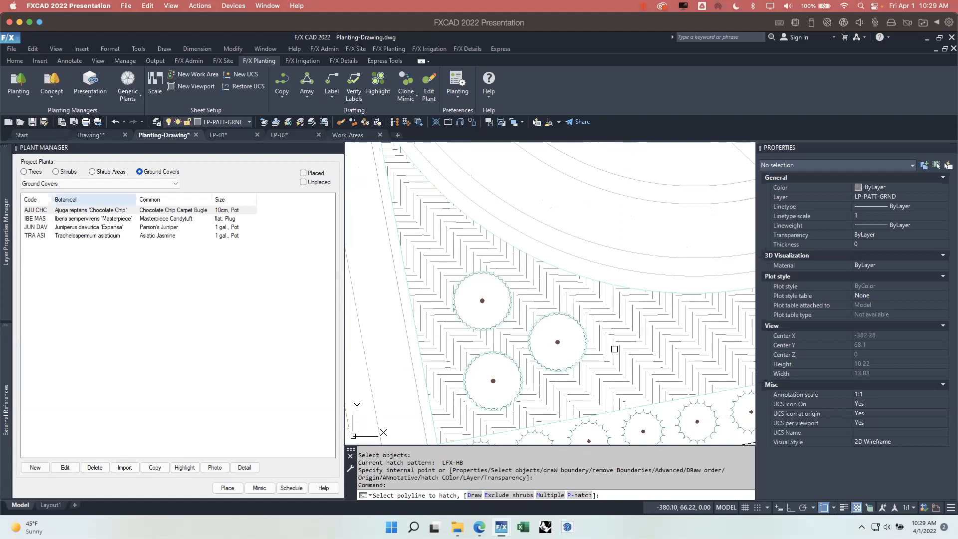
scroll(618, 347, down, 4)
middle_drag(661, 349, 549, 342)
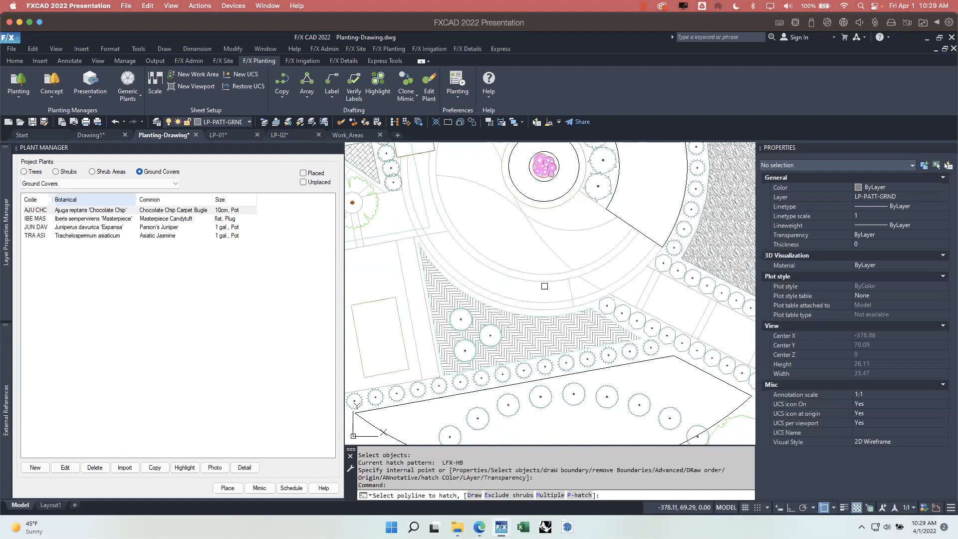
Label the Ajuga groundcover in the curved bed above the hatch, and check the area of its outline polyline
key(Escape)
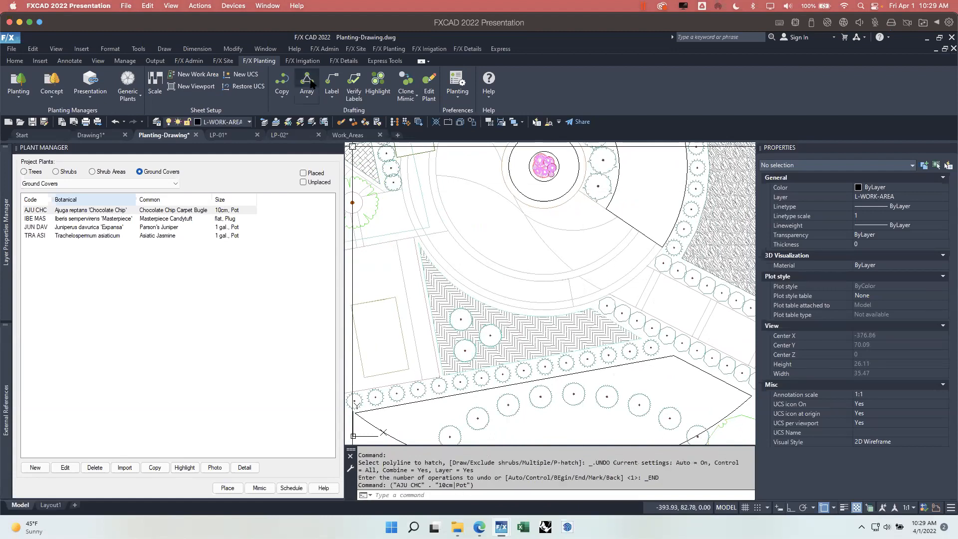
click(332, 80)
click(486, 313)
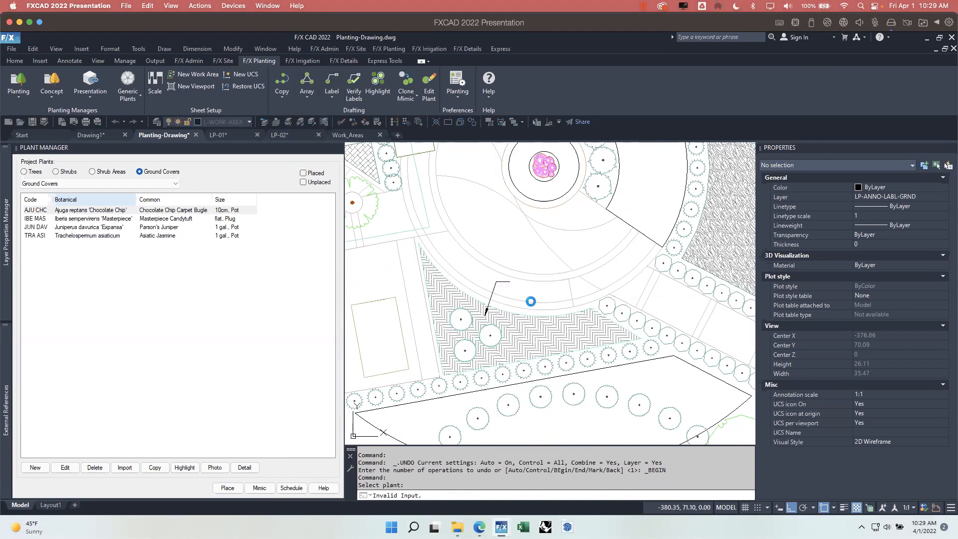
click(511, 283)
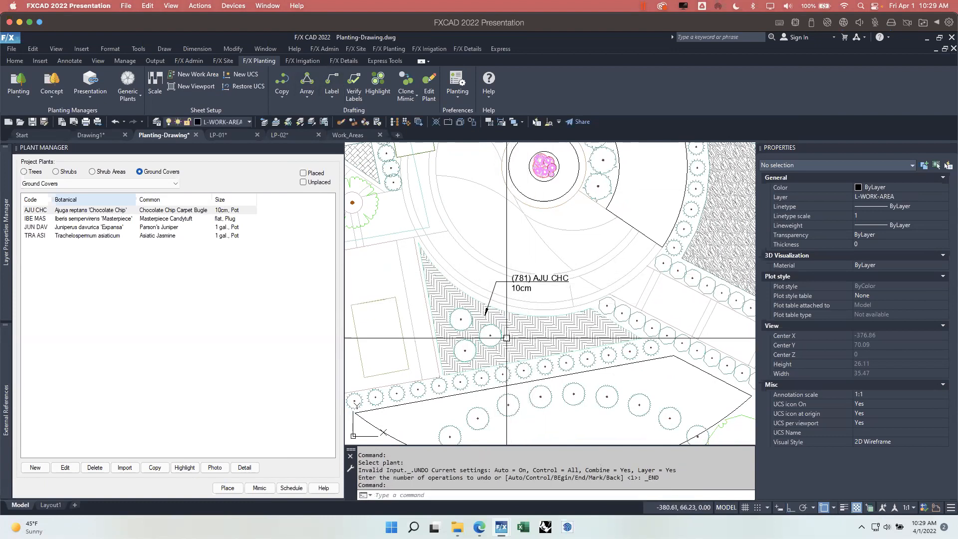
click(598, 310)
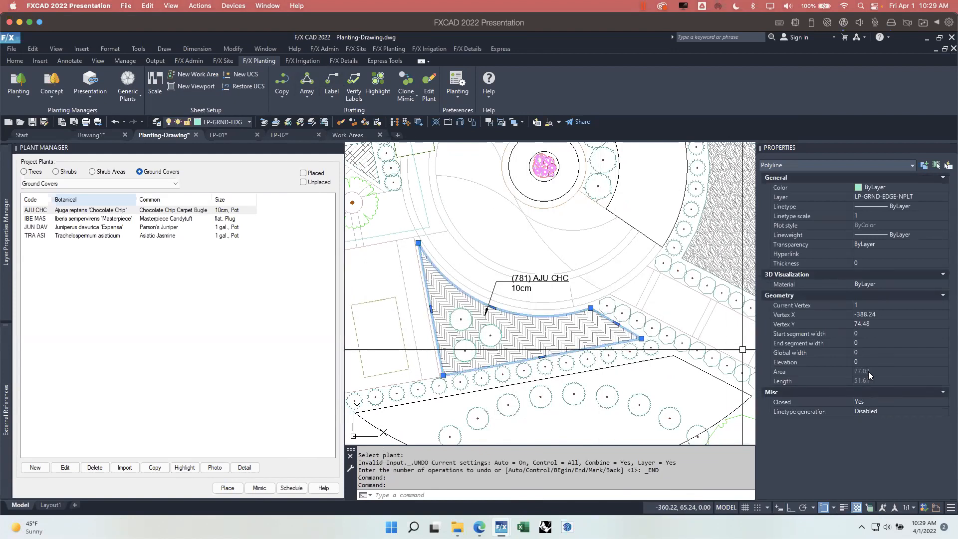
key(Escape)
Place the Ajuga reptans 'Chocolate Chip' groundcover in the large crescent bed, using Exclude shrubs to leave out its arc of shrubs
mouse_move(575, 336)
middle_down()
mouse_move(556, 260)
mouse_move(559, 275)
middle_up()
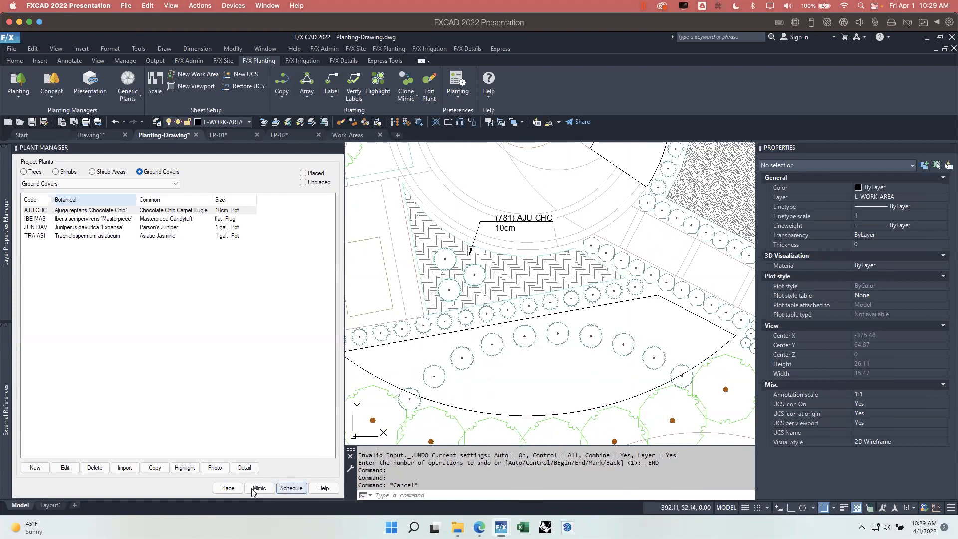
click(228, 489)
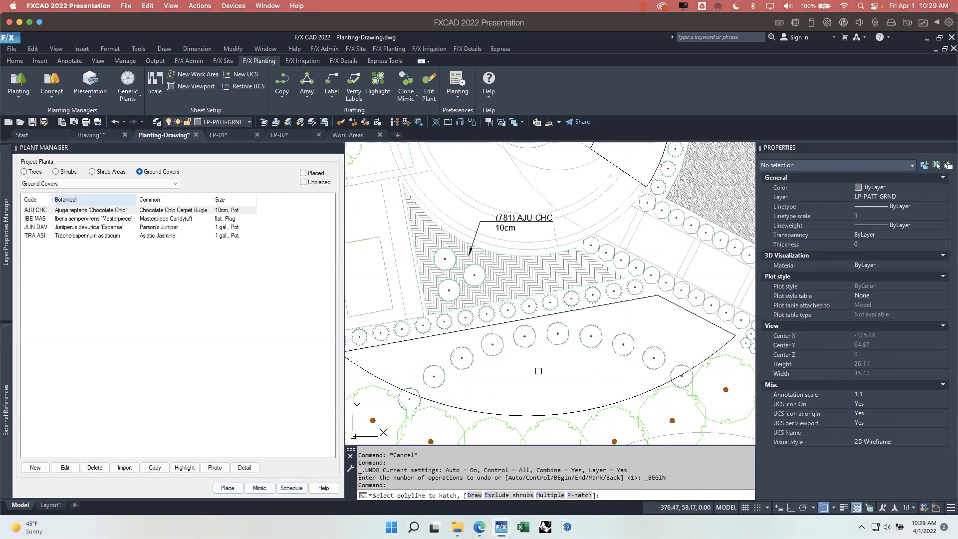
key(Return)
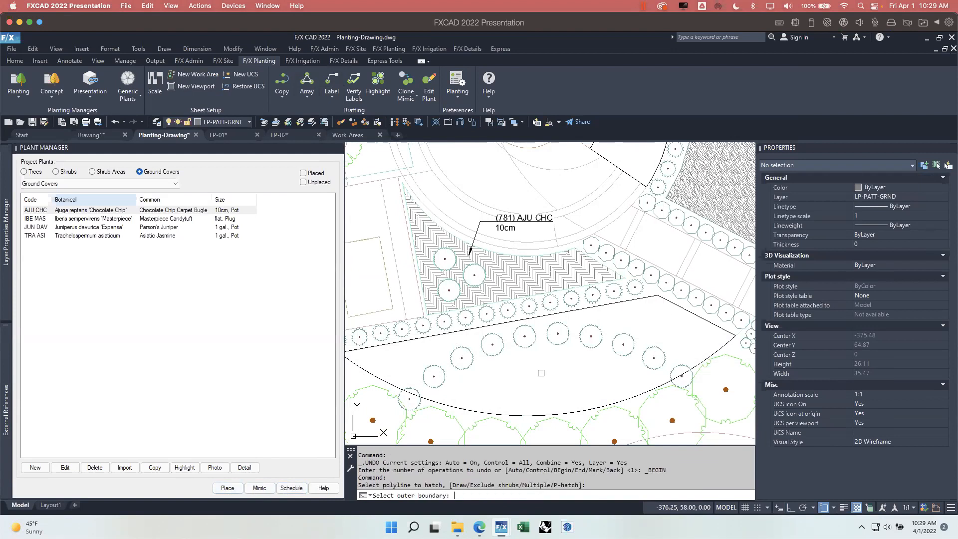
click(577, 314)
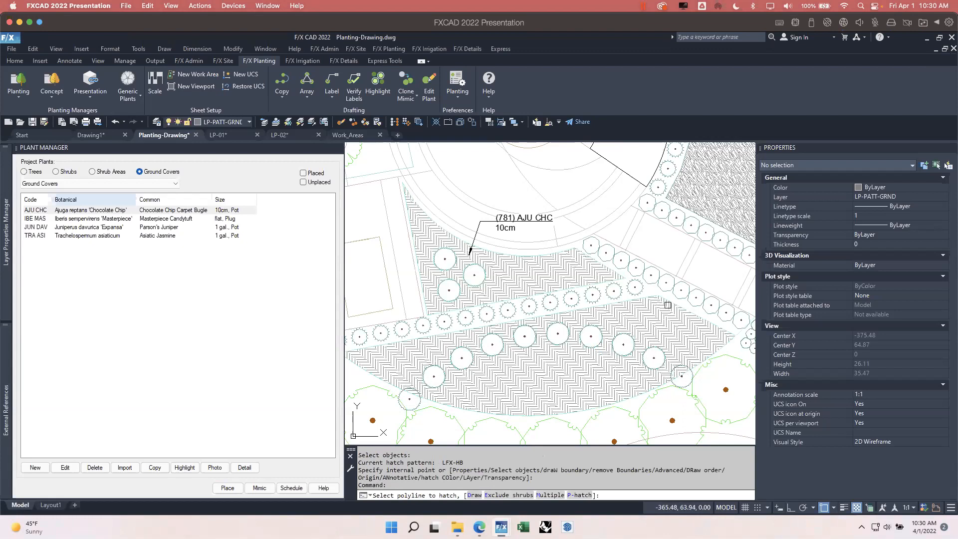
key(Escape)
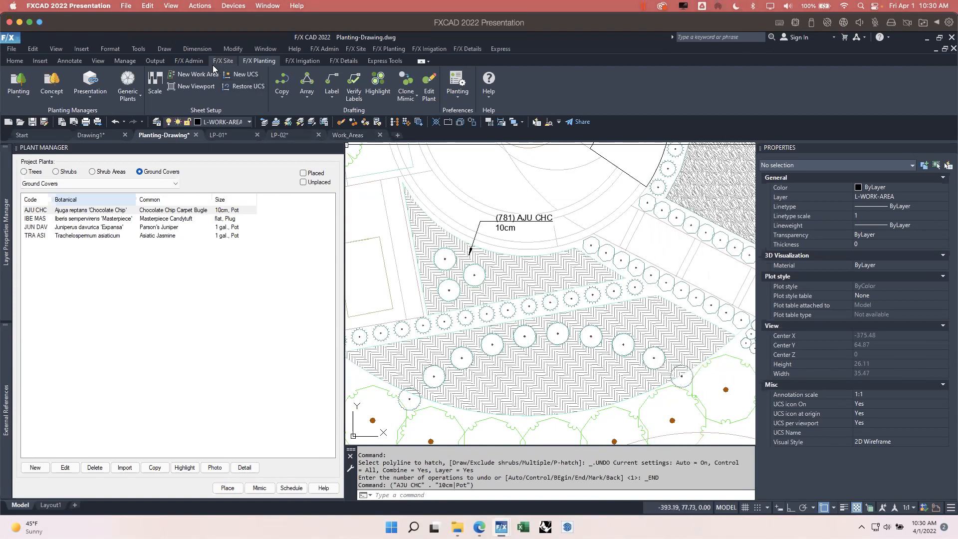
Start PHatch on the crescent bed's groundcover hatch and review its keyboard commands
click(190, 62)
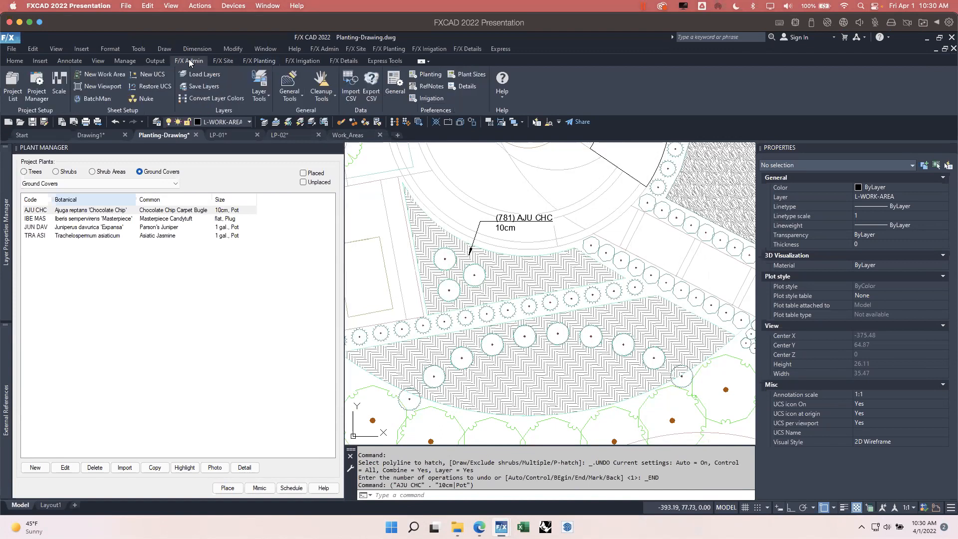
click(290, 99)
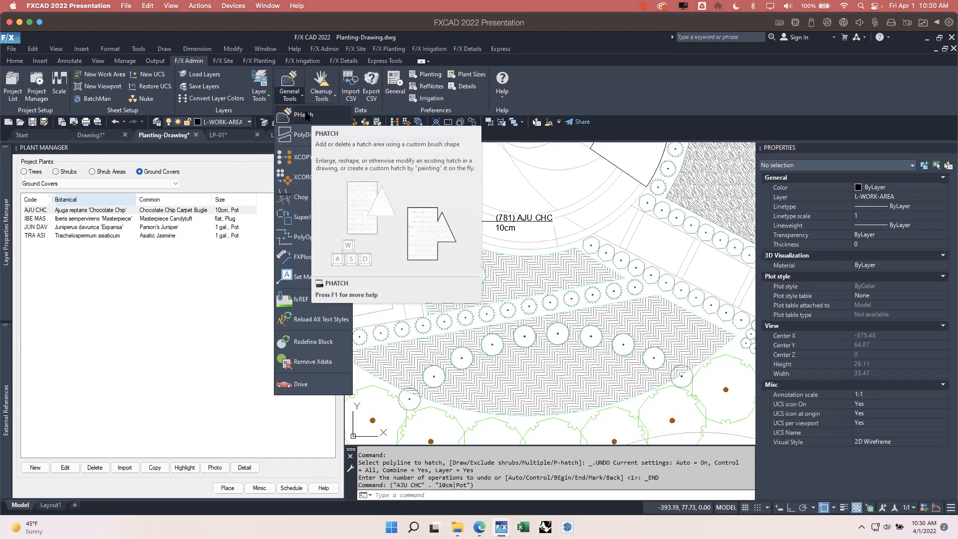
click(304, 115)
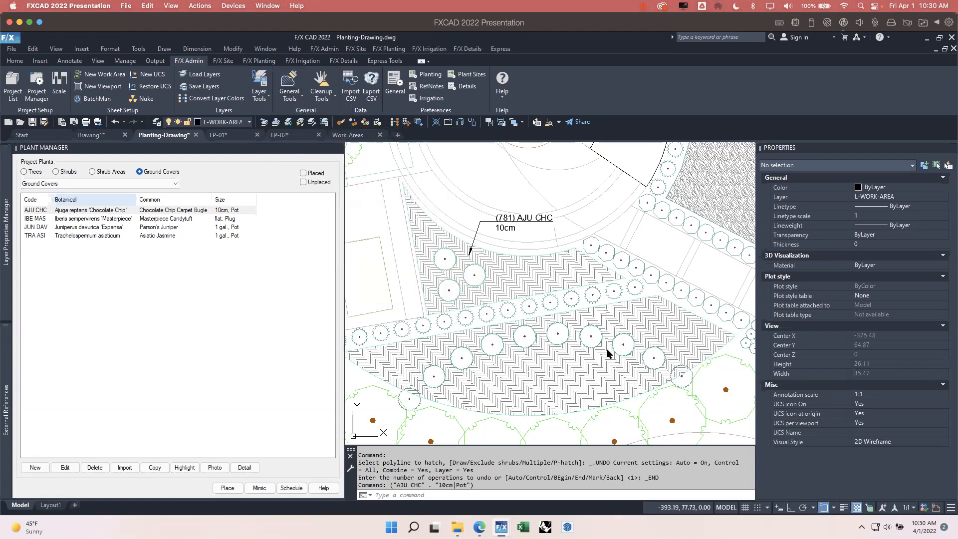
click(550, 364)
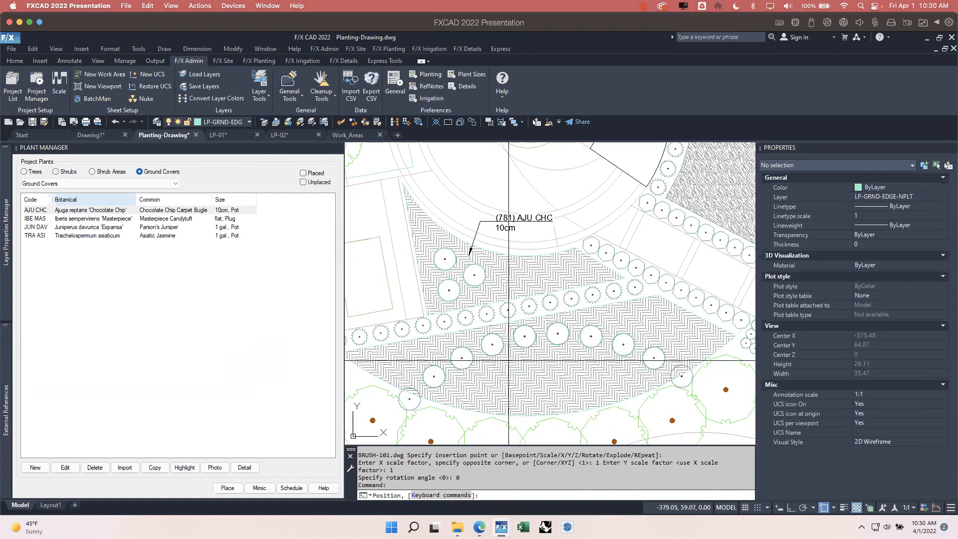
key(k)
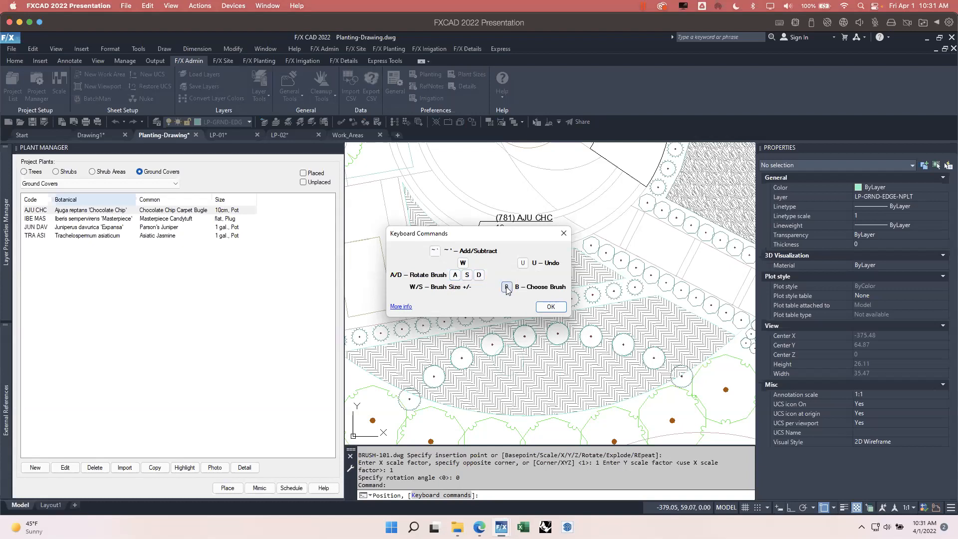
click(558, 308)
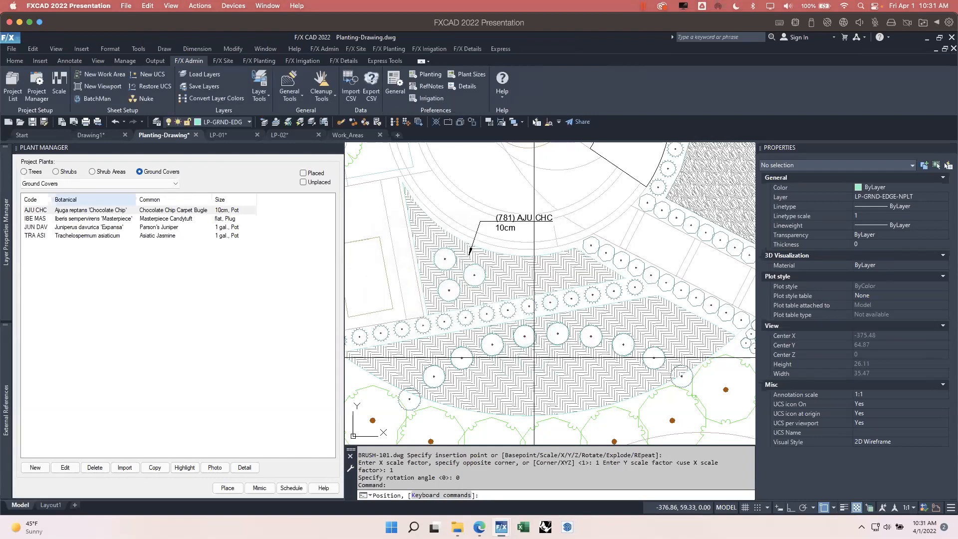
Add a ragged grassy edge along the middle of the crescent hatch's lower boundary with brush HATCH-BRUSH-401
key(b)
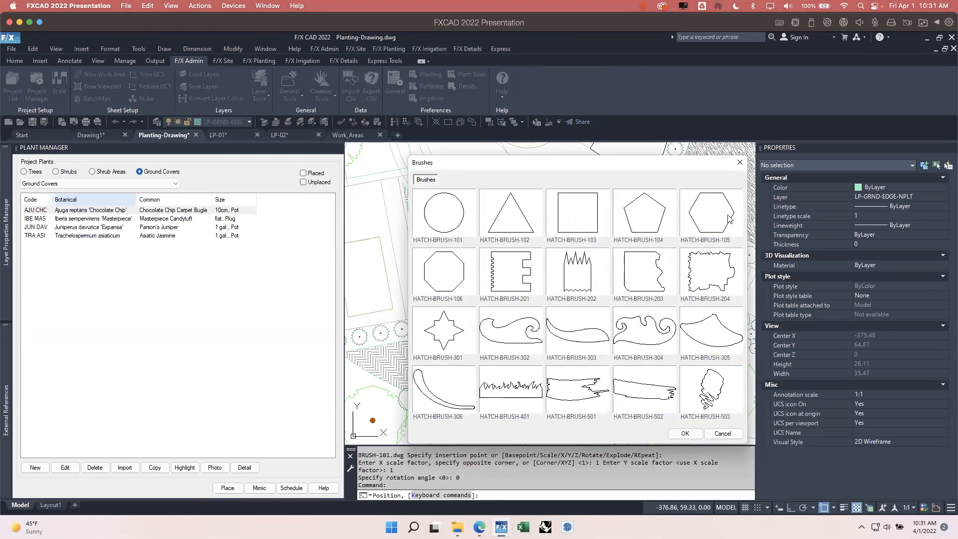
click(517, 392)
click(684, 433)
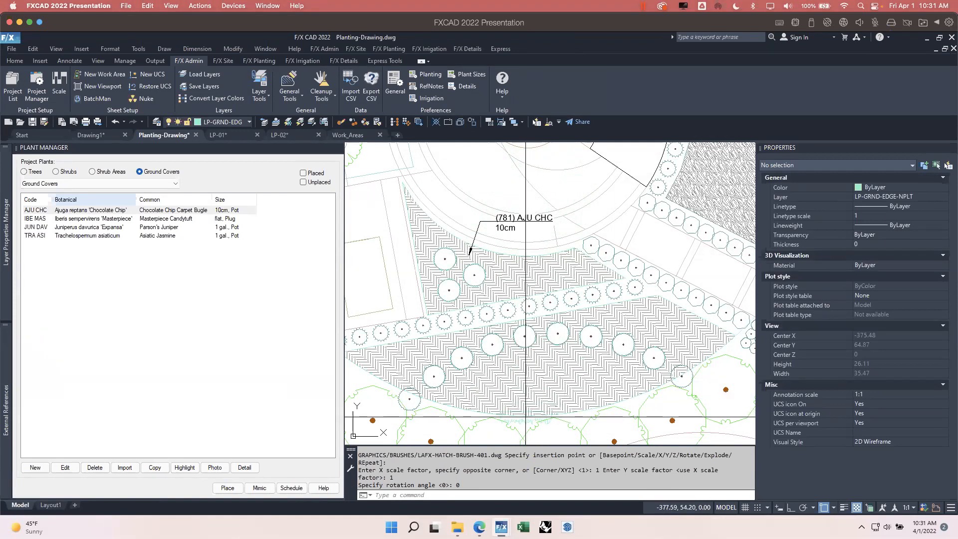
scroll(526, 417, up, 4)
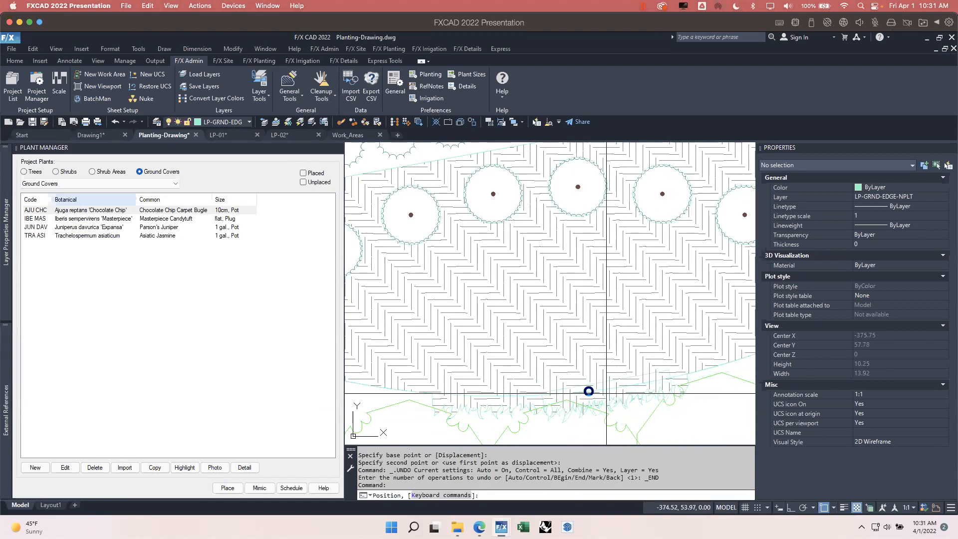
scroll(507, 388, down, 2)
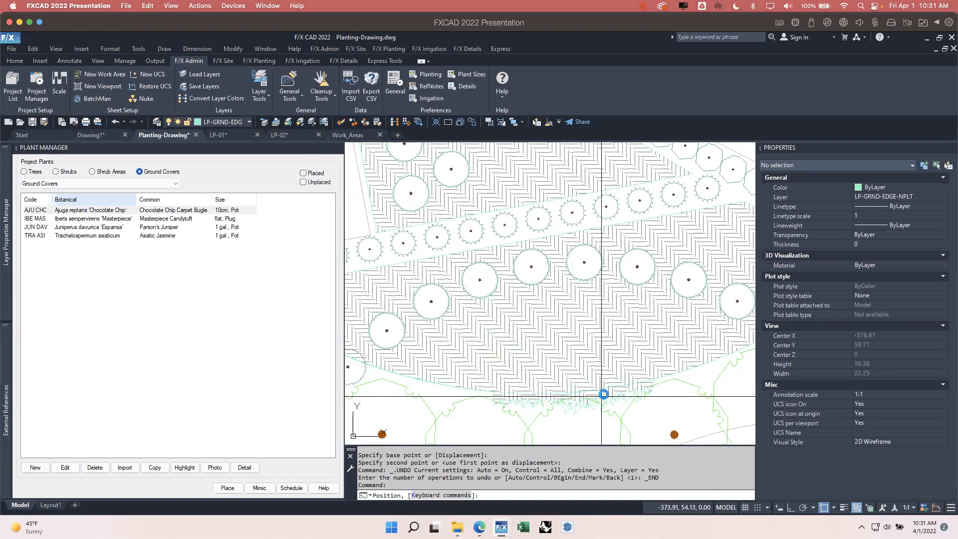
scroll(588, 373, down, 2)
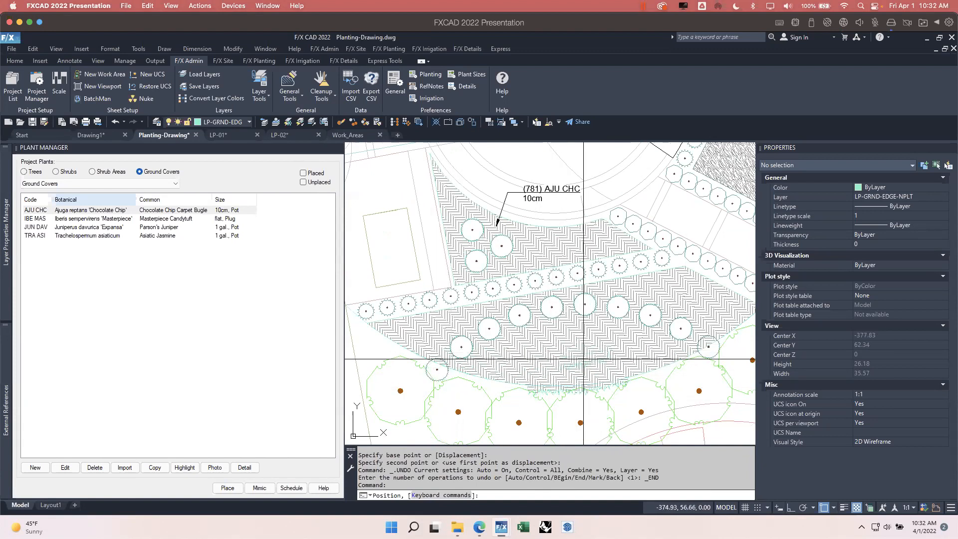
Subtract the hatch around the two shrubs at the ends of the arc with circular brush HATCH-BRUSH-101, and finish PHatch
key(b)
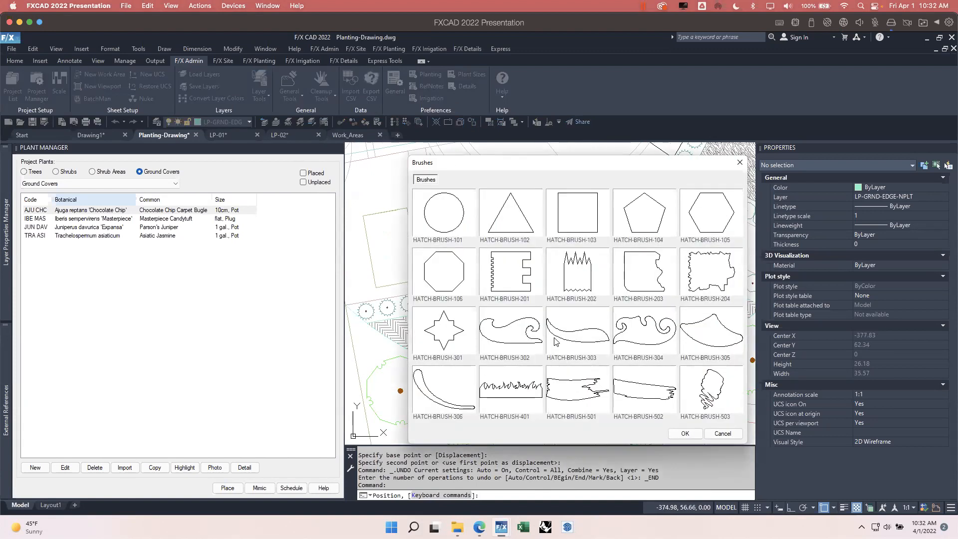
click(448, 217)
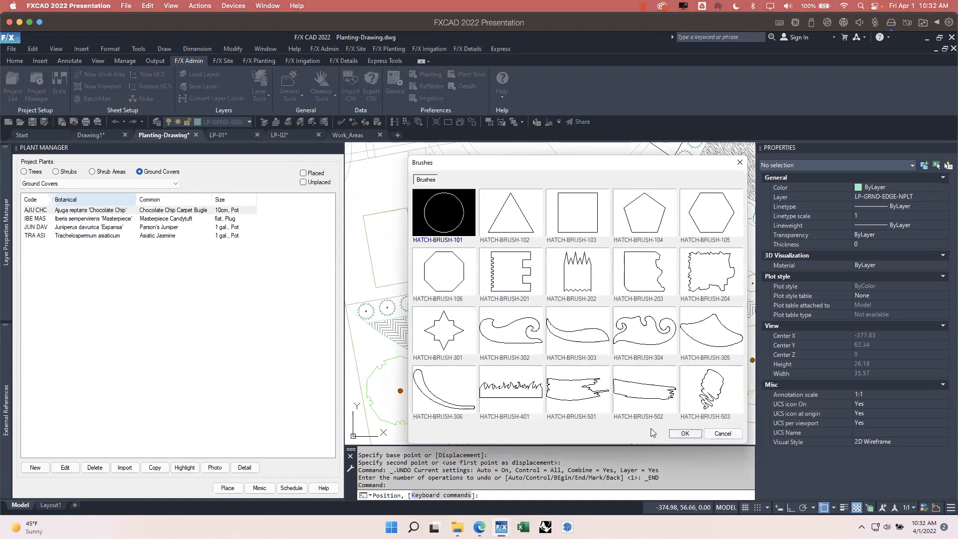
click(685, 433)
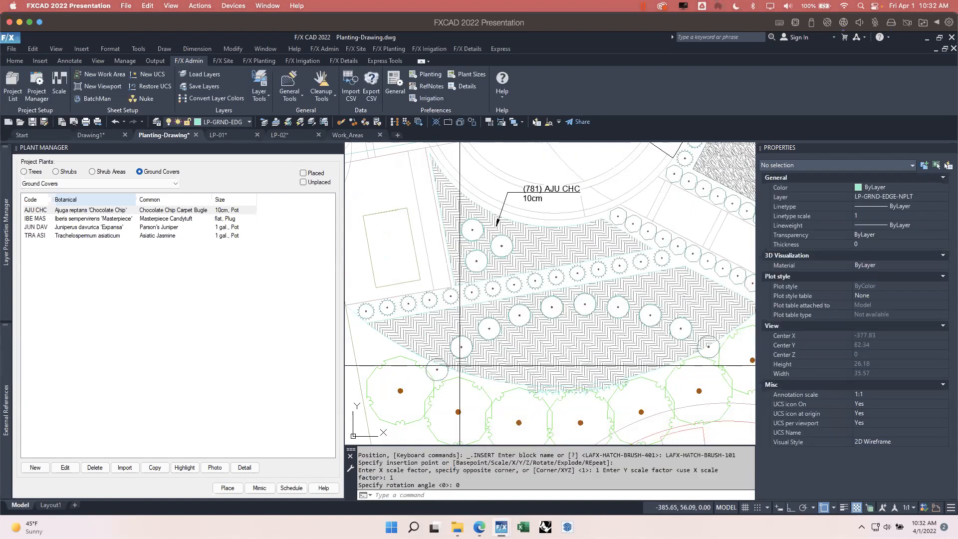
scroll(460, 365, up, 4)
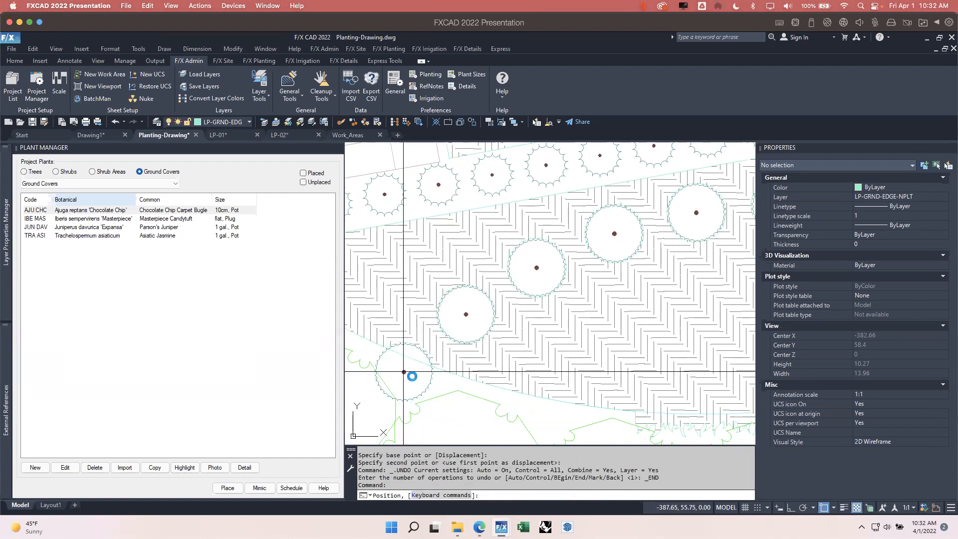
scroll(439, 370, down, 5)
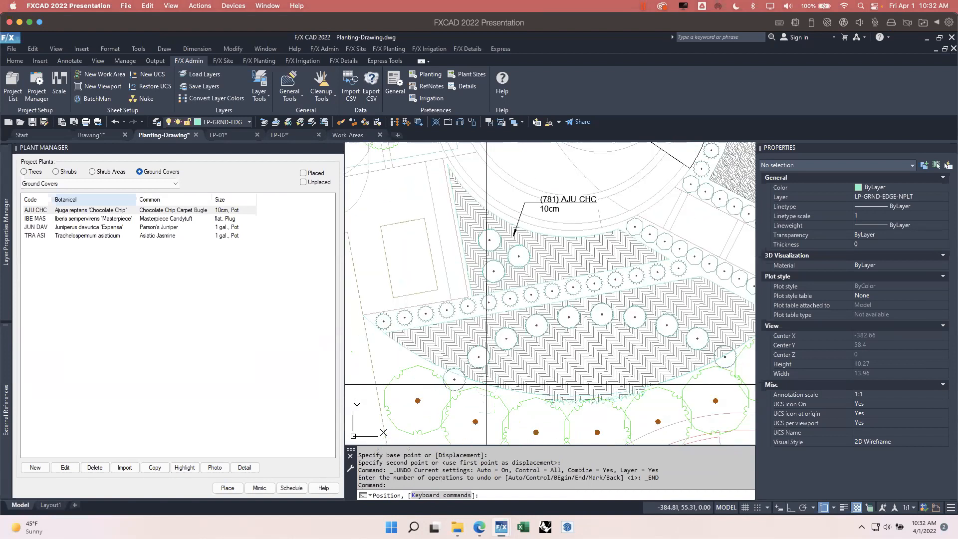
scroll(703, 357, up, 7)
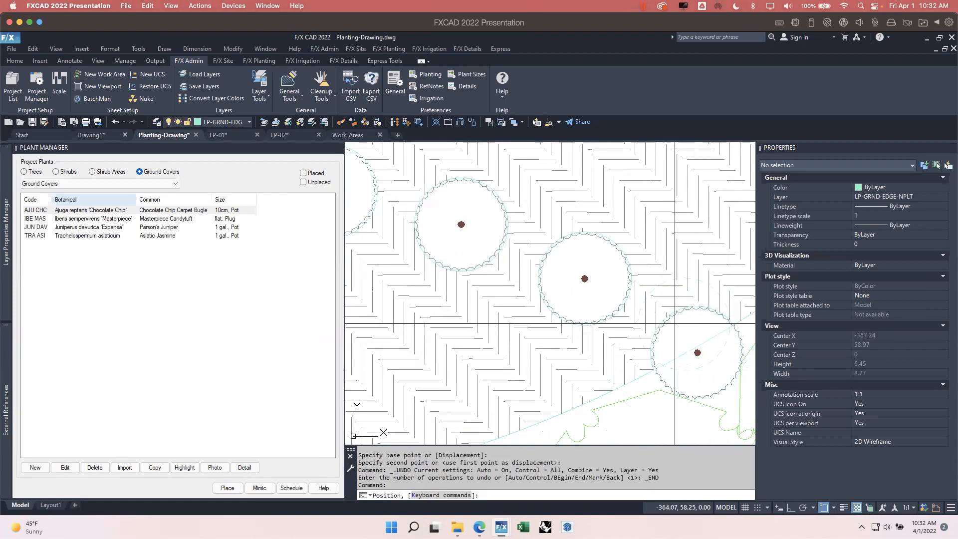
scroll(675, 323, down, 4)
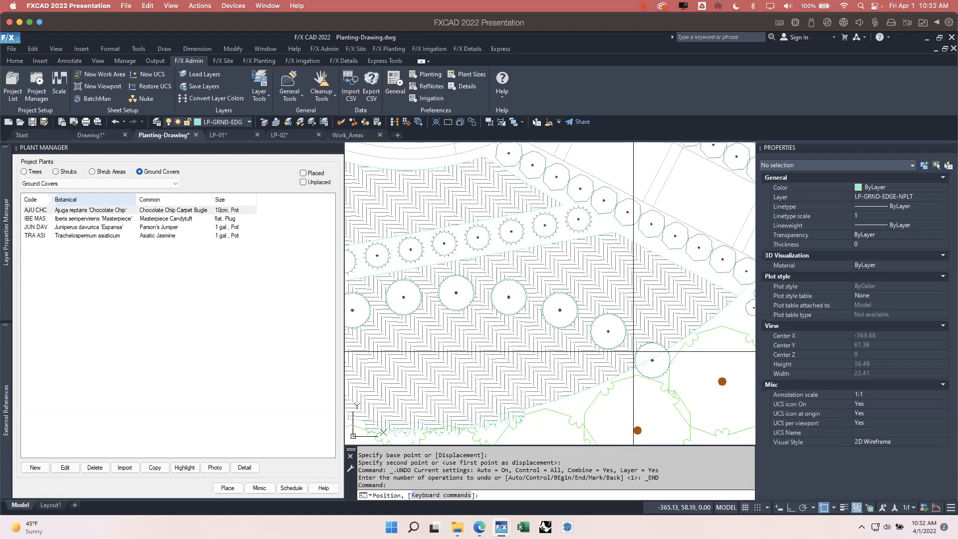
scroll(634, 351, down, 4)
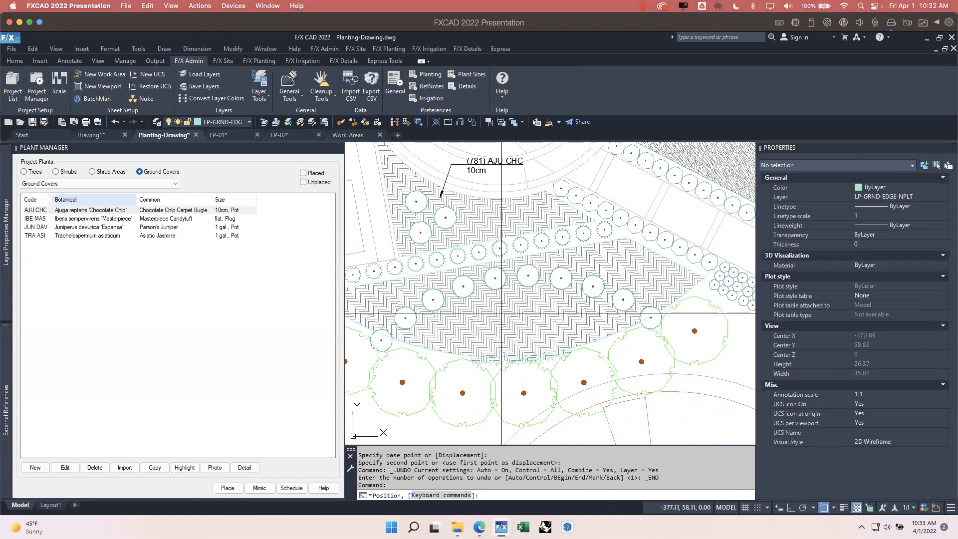
middle_drag(526, 300, 565, 320)
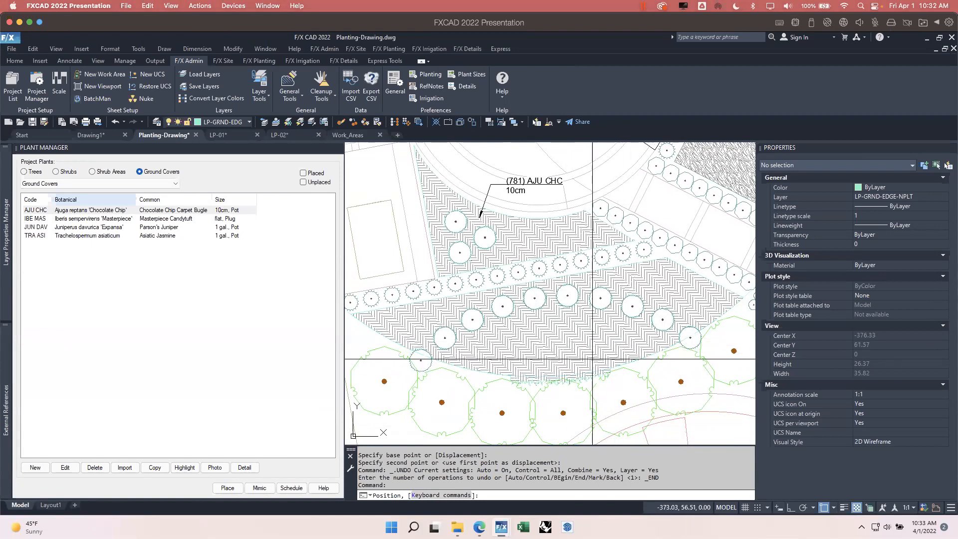
key(Escape)
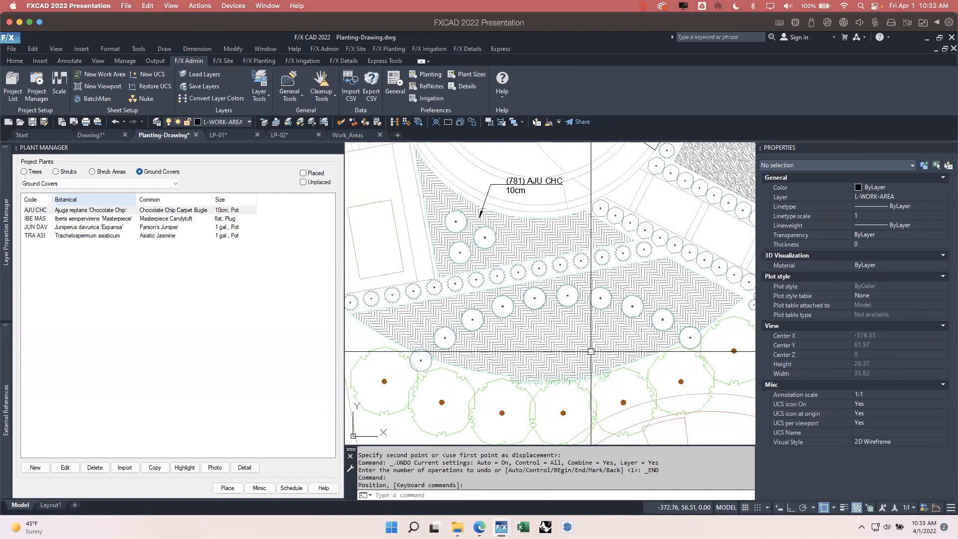
Examine the properties of the larger circular polyline around the central cluster graphic to confirm it is a closed polyline
middle_drag(627, 233, 575, 328)
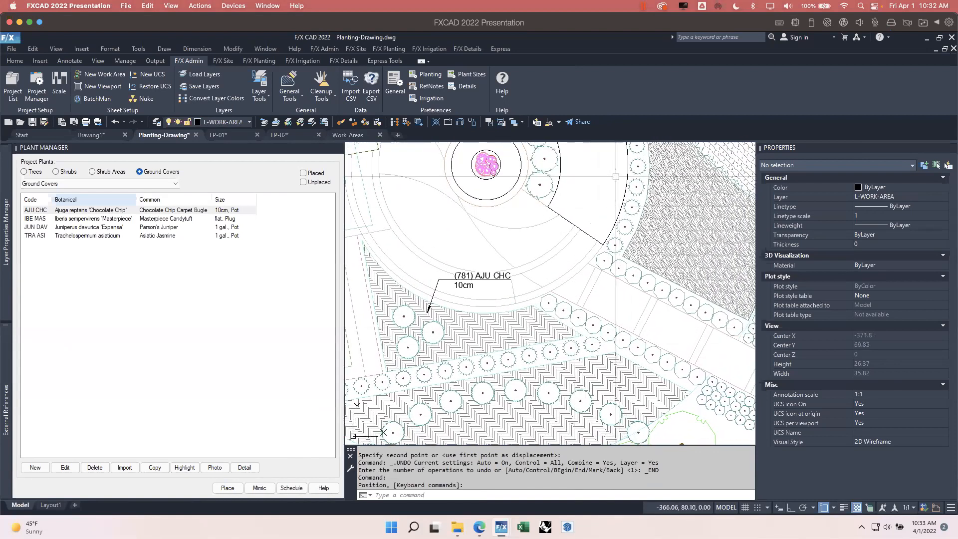
middle_drag(615, 178, 659, 319)
scroll(527, 296, up, 2)
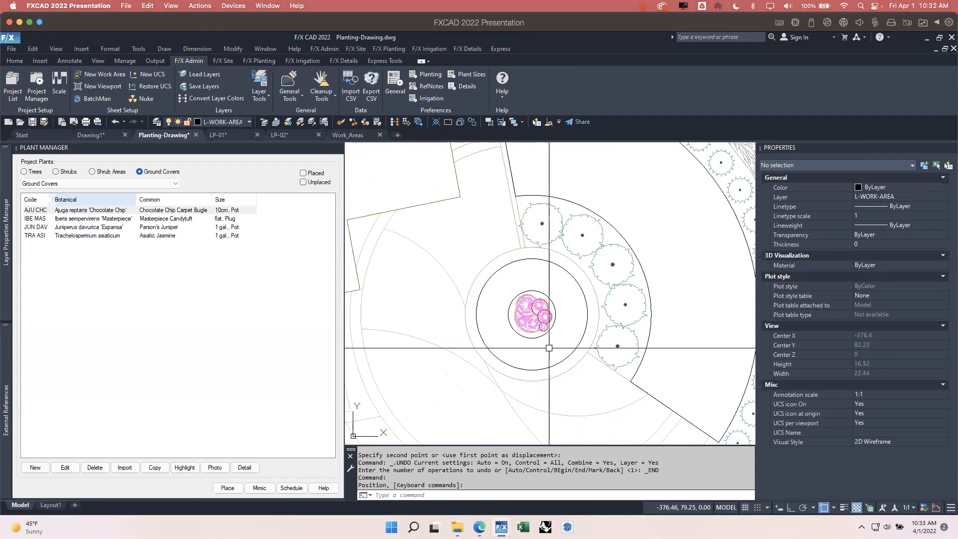
middle_drag(569, 321, 554, 341)
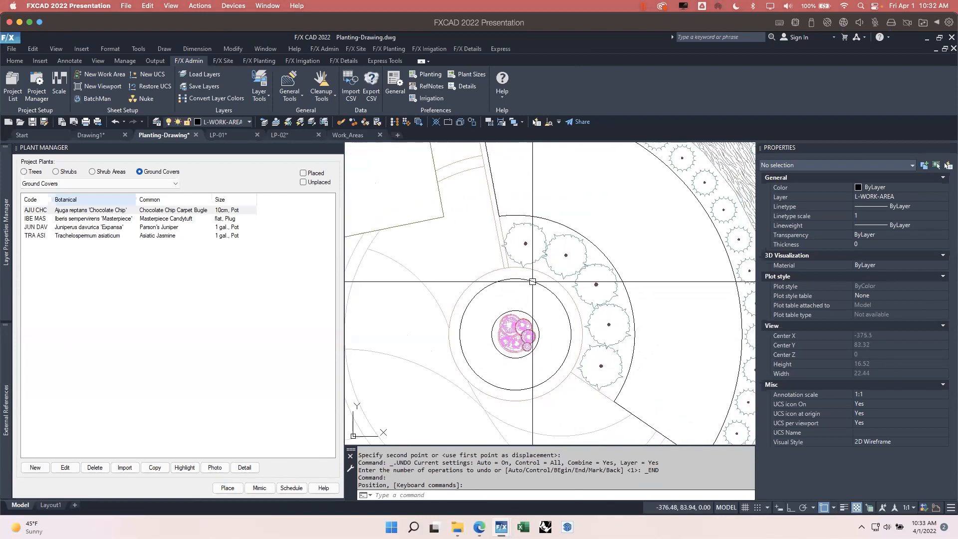
click(460, 333)
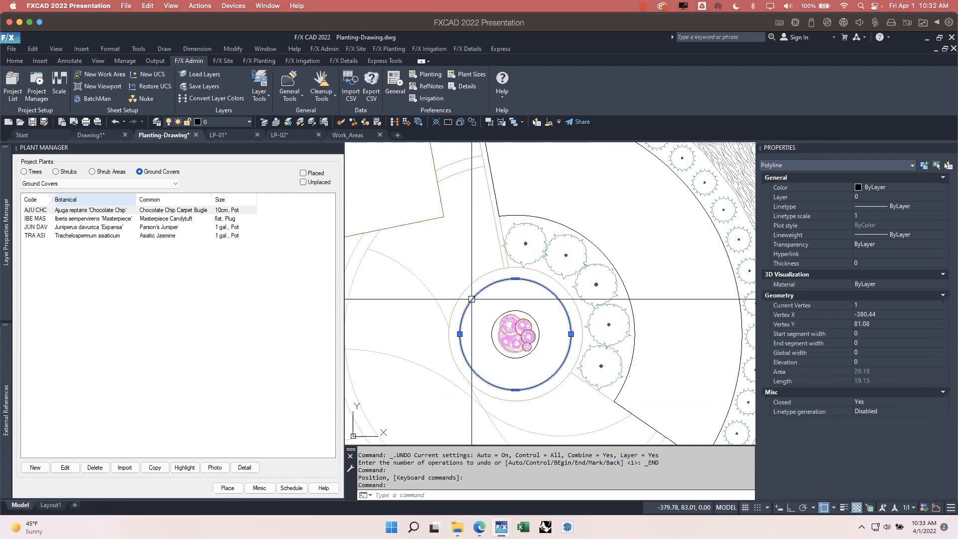
middle_drag(564, 330, 582, 350)
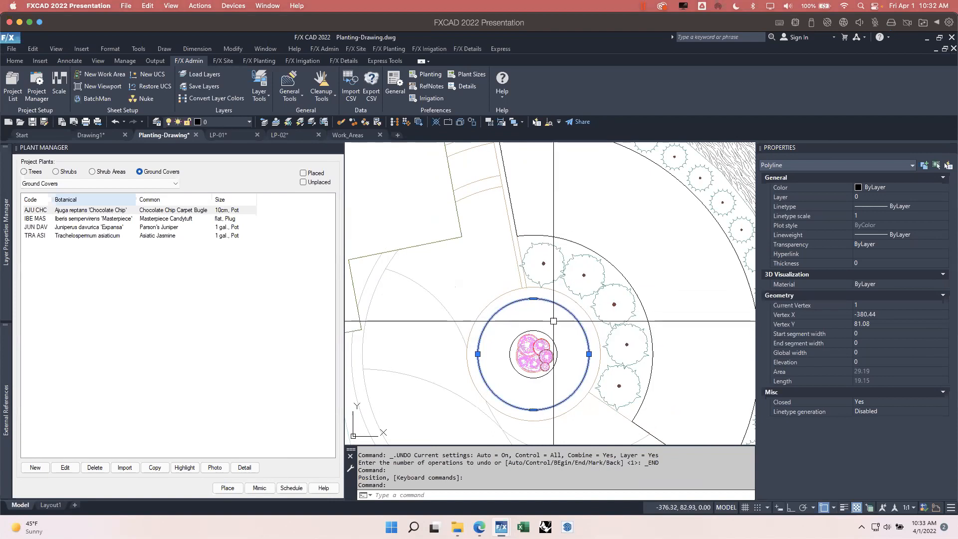
key(Escape)
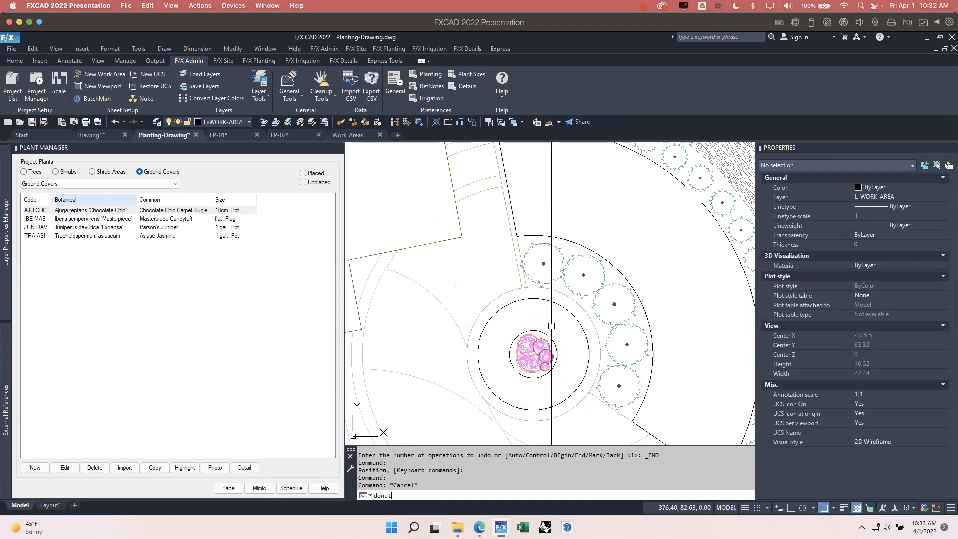
Draw a closed circular polyline with DONUT between the shrub arc and the outer ring, setting both inside and outside diameters to 5
key(Return)
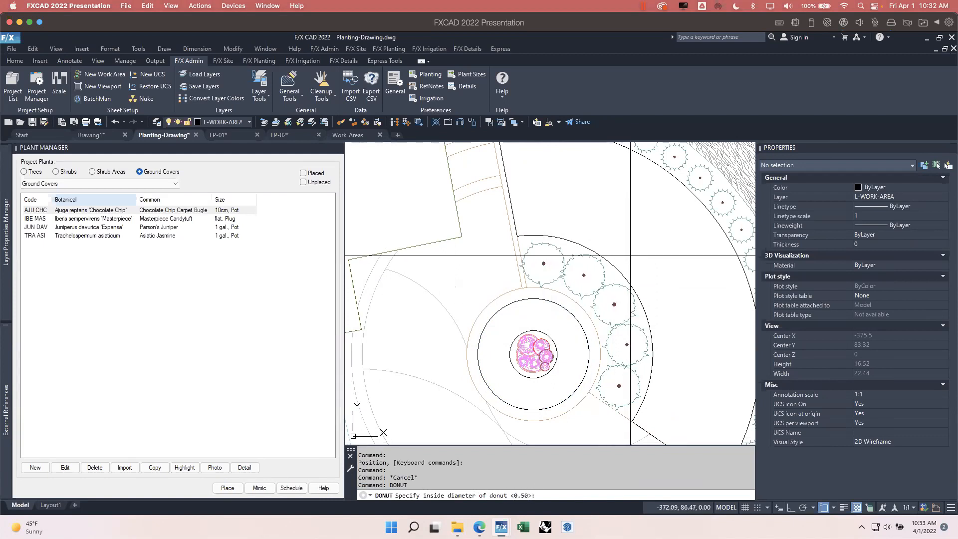
key(Return)
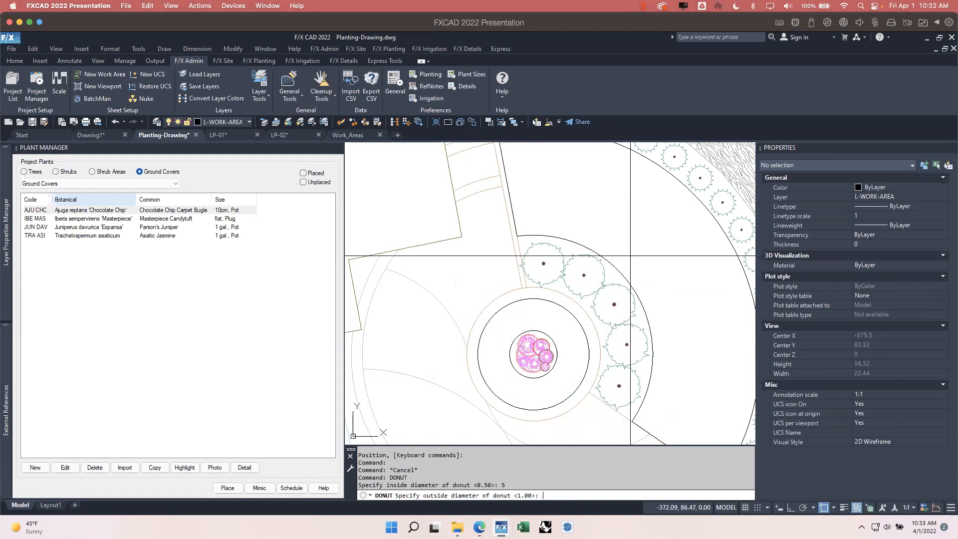
key(Return)
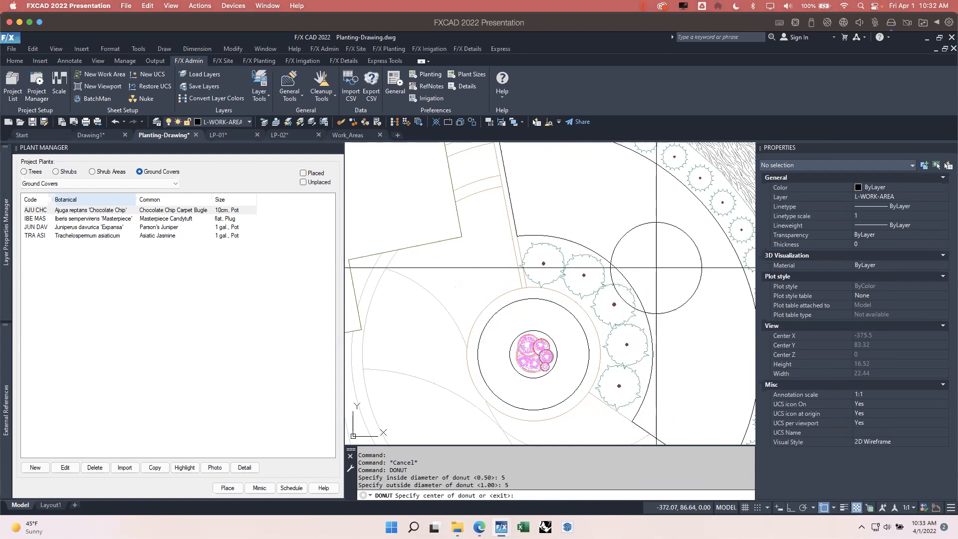
click(692, 288)
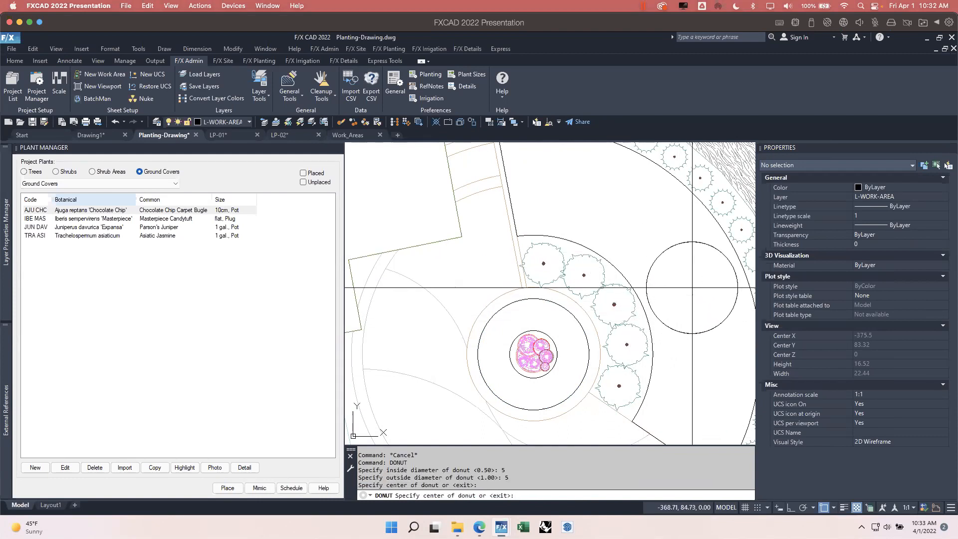
key(Return)
Check the properties of the sample donut circle and erase it
middle_drag(681, 309, 585, 314)
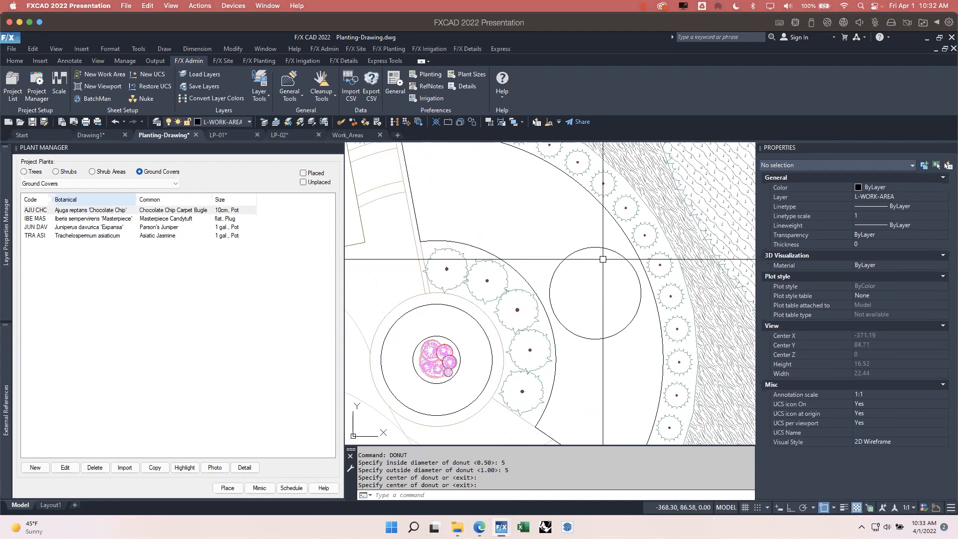
click(641, 286)
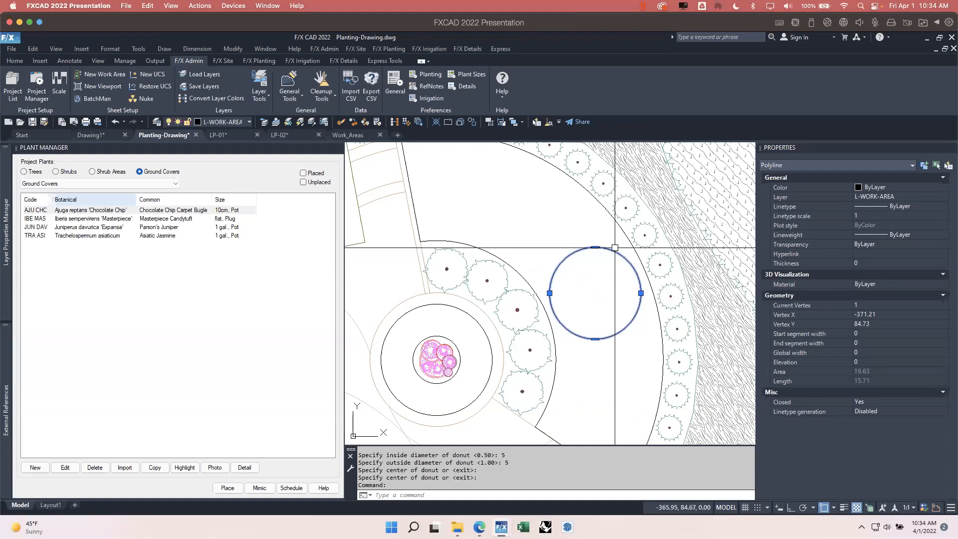
key(Delete)
mouse_move(575, 317)
middle_down()
mouse_move(630, 277)
mouse_move(641, 291)
middle_up()
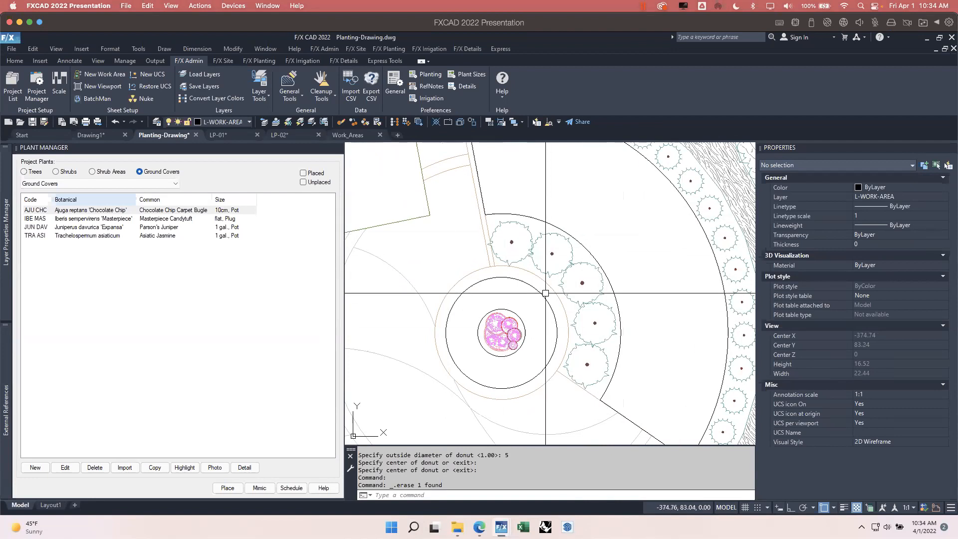
Pick the Iberis sempervirens 'Masterpiece' groundcover for the ring-shaped bed around the central cluster graphic
scroll(595, 286, up, 1)
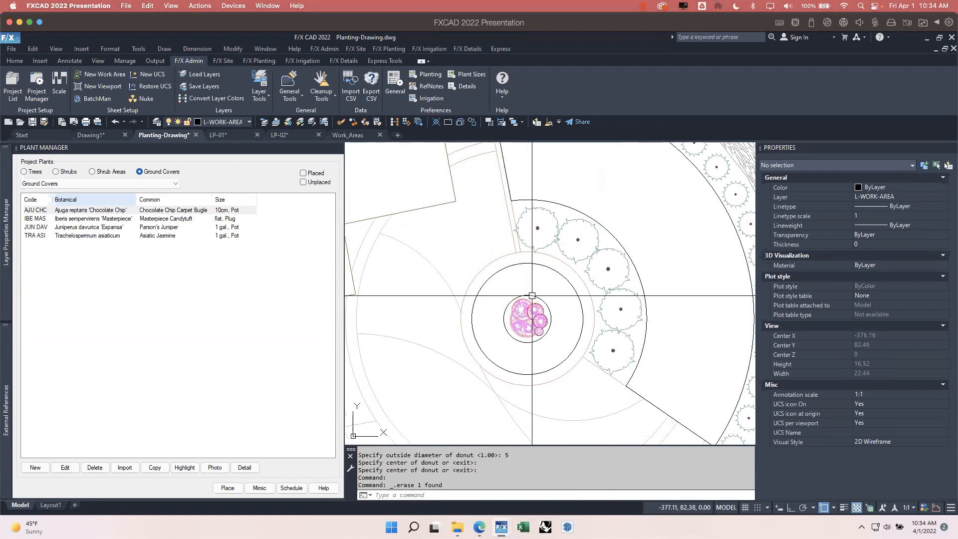
scroll(556, 342, up, 1)
mouse_move(555, 343)
middle_down()
mouse_move(526, 327)
mouse_move(563, 346)
middle_up()
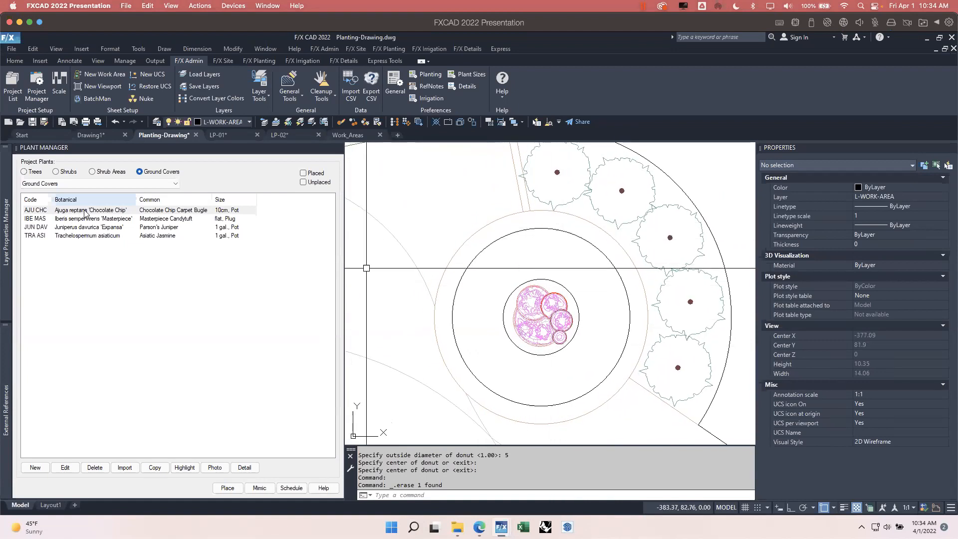
click(106, 220)
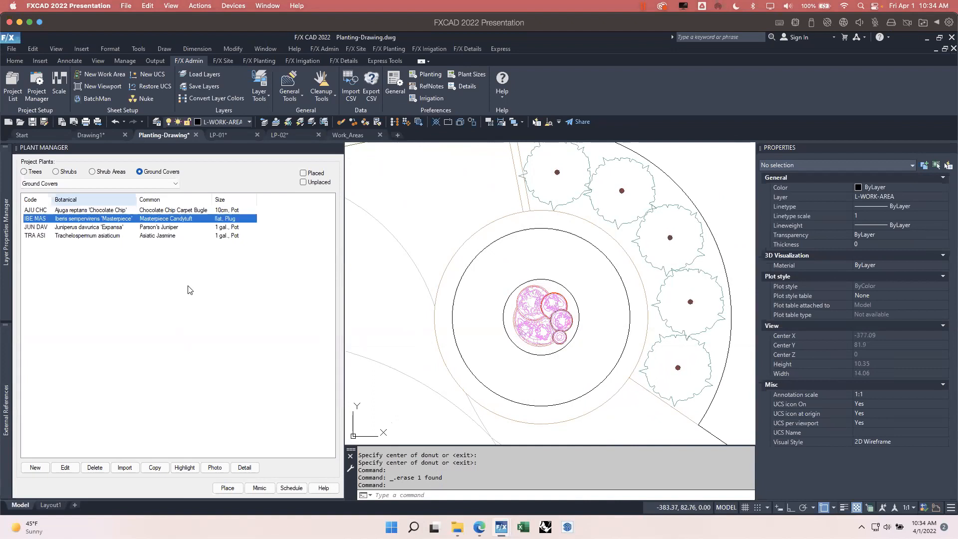
scroll(535, 332, up, 2)
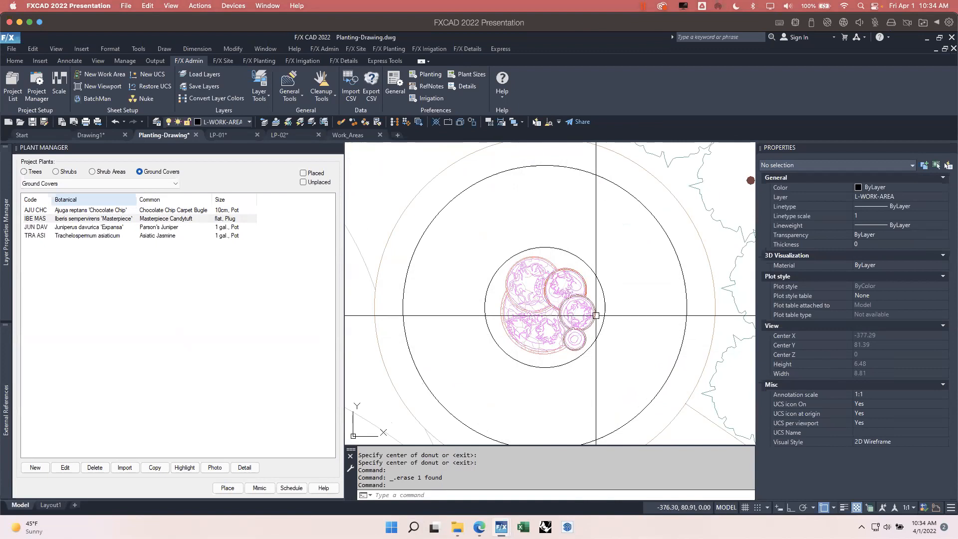
Bring up Site Color and examine the color fills of the cluster graphic at the centre of the circular bed
click(219, 60)
click(208, 97)
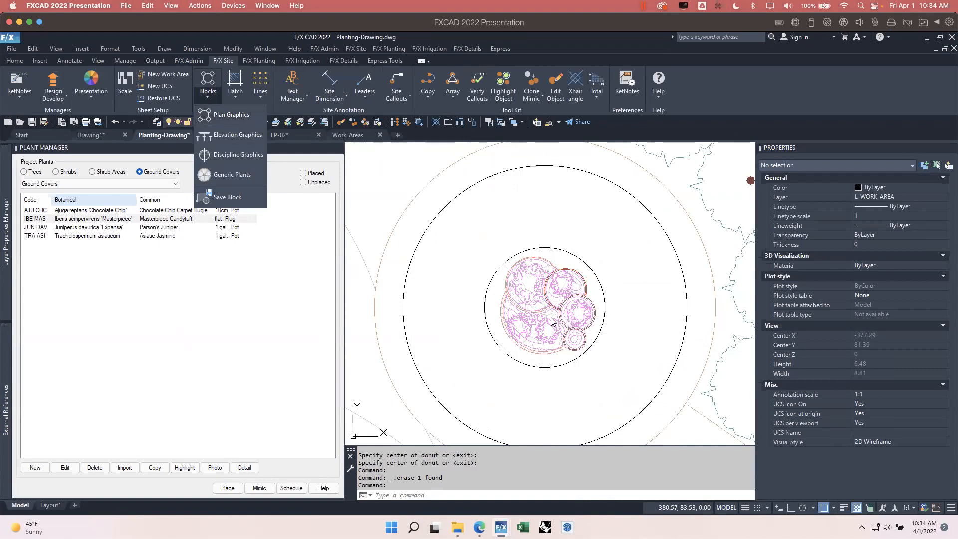
click(510, 231)
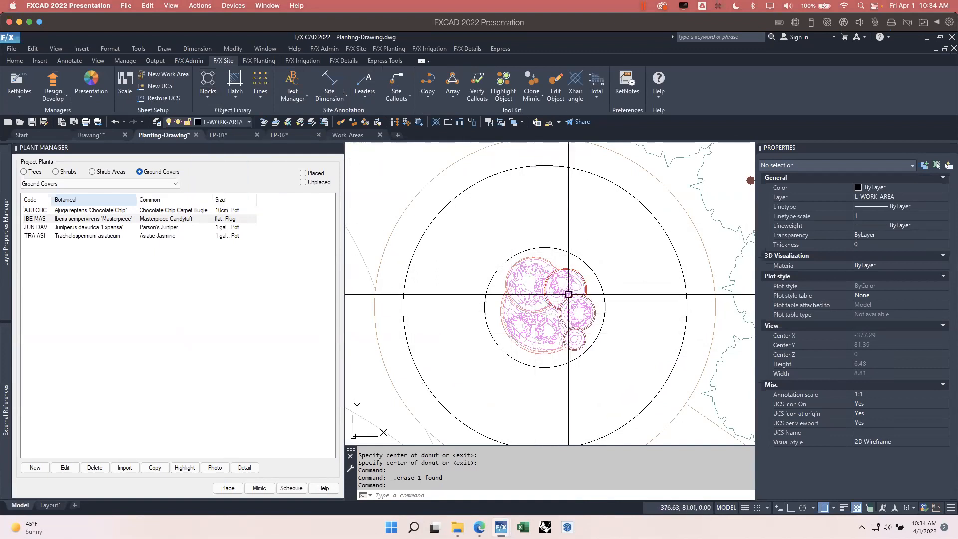
click(92, 95)
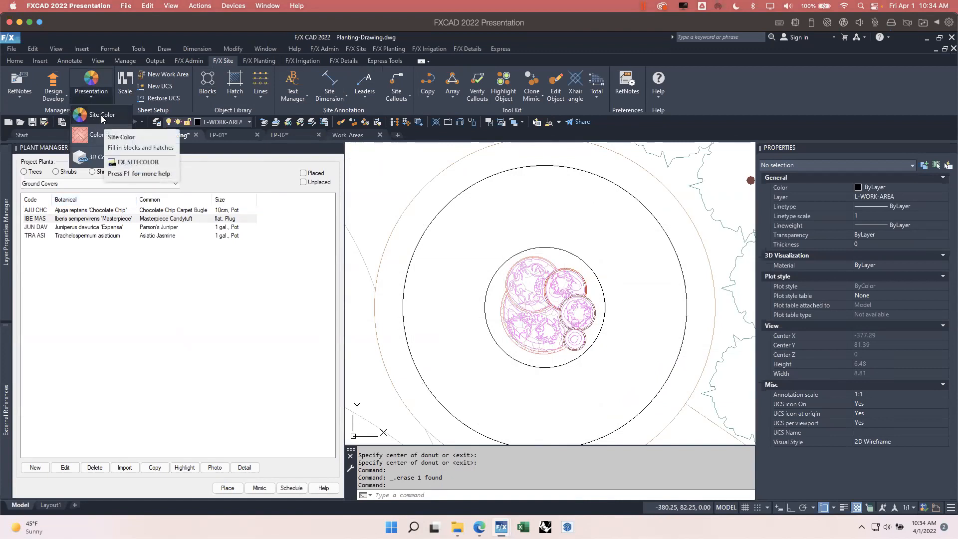
click(101, 116)
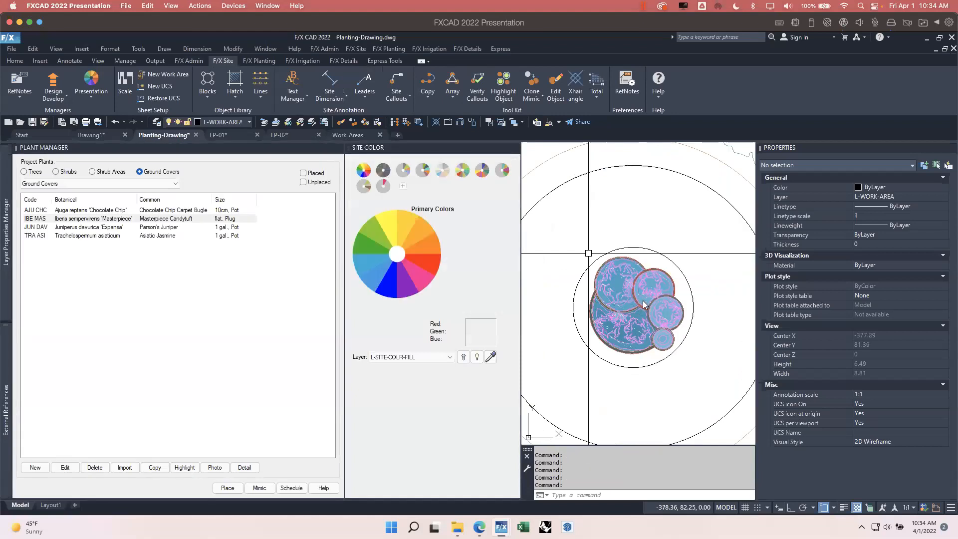
click(601, 230)
click(612, 249)
scroll(626, 312, up, 2)
scroll(626, 313, up, 2)
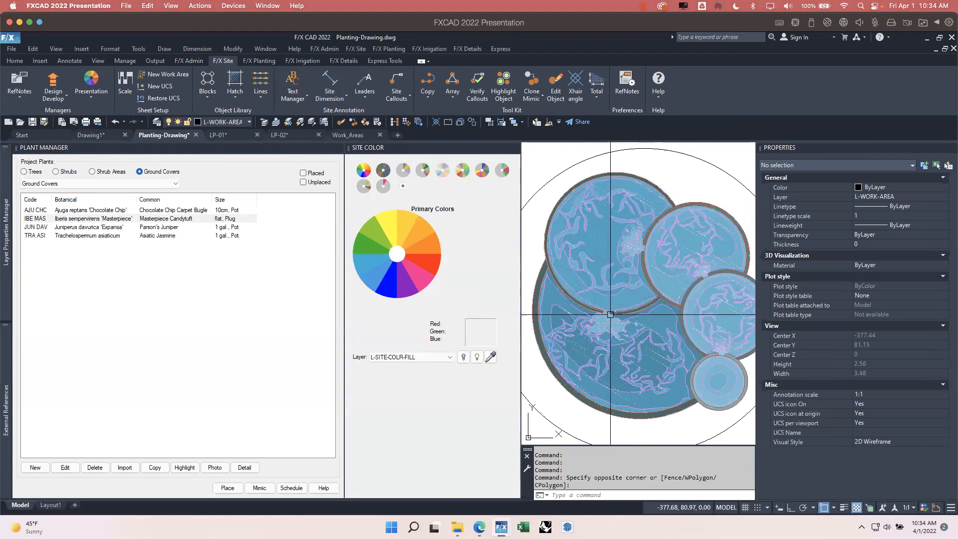
Hide the site color fills in the drawing and close Site Color
click(464, 358)
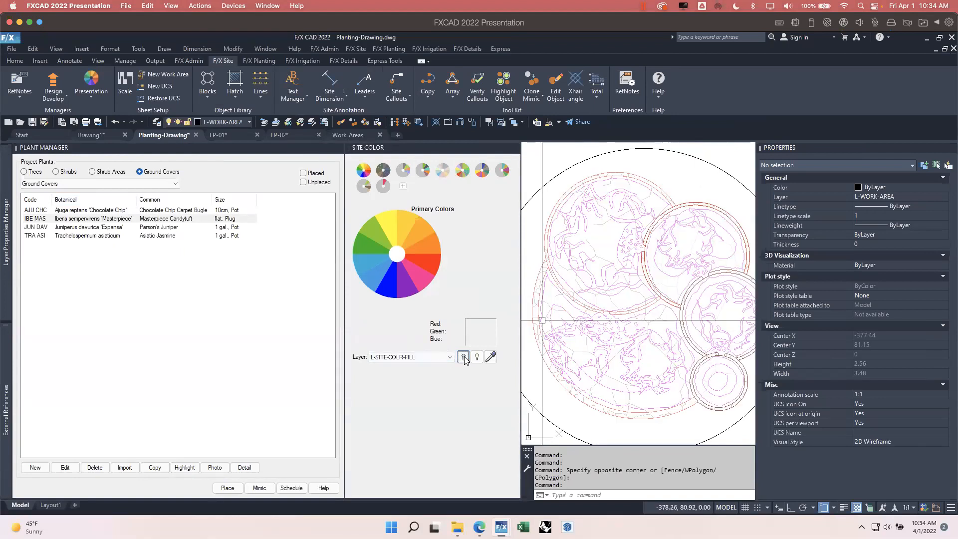
click(514, 148)
scroll(513, 276, down, 4)
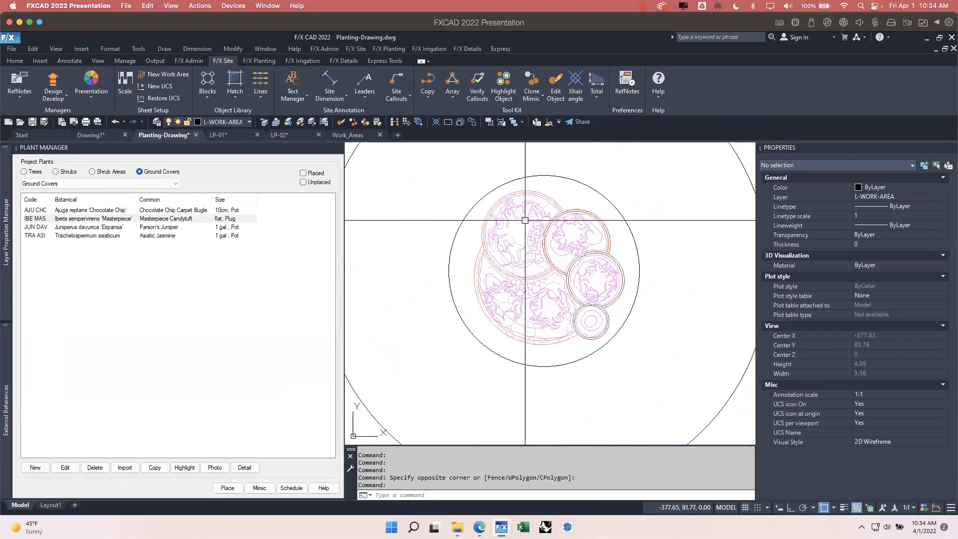
Place the Masterpiece Candytuft ground cover in the ring between the outer and inner circles around the central plants, using the Multiple option
middle_drag(515, 270, 541, 259)
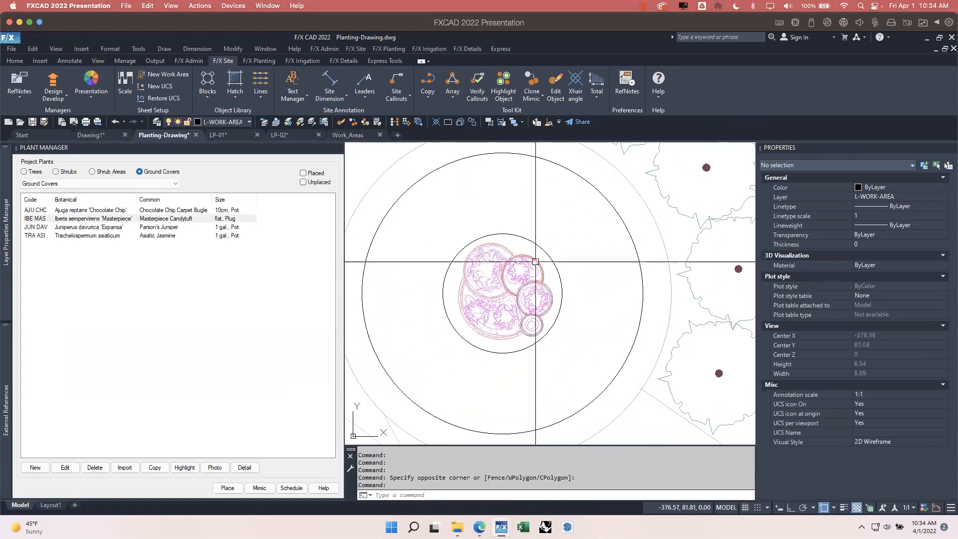
click(134, 219)
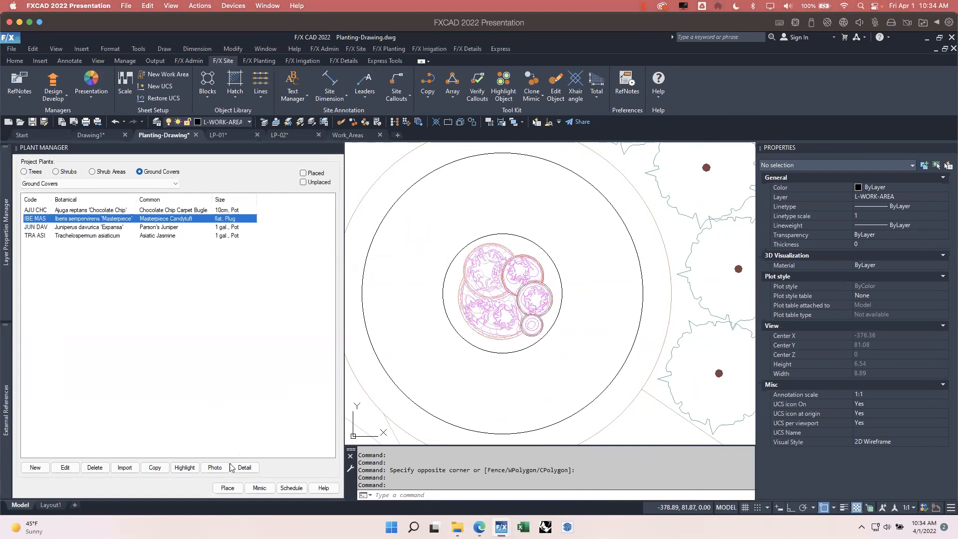
click(227, 488)
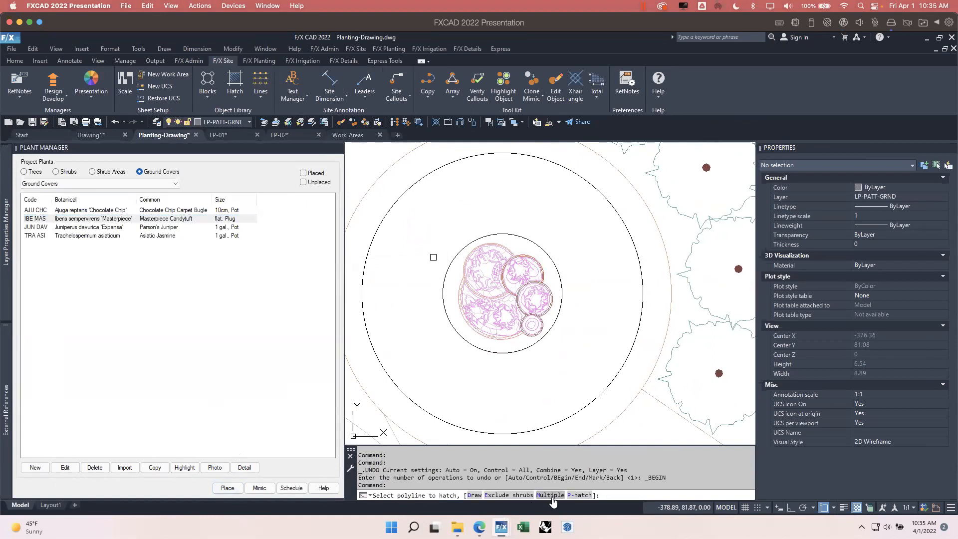
scroll(546, 253, down, 2)
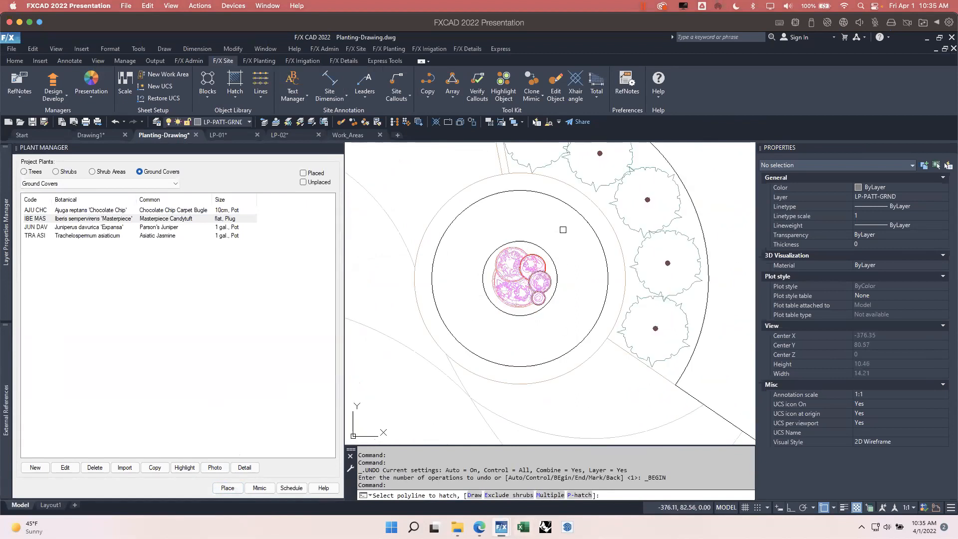
scroll(567, 238, up, 2)
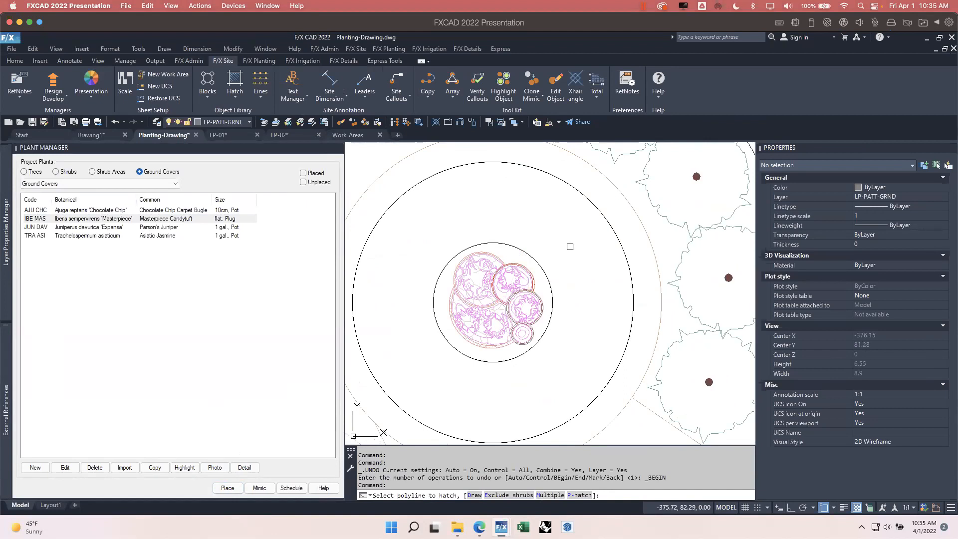
key(Return)
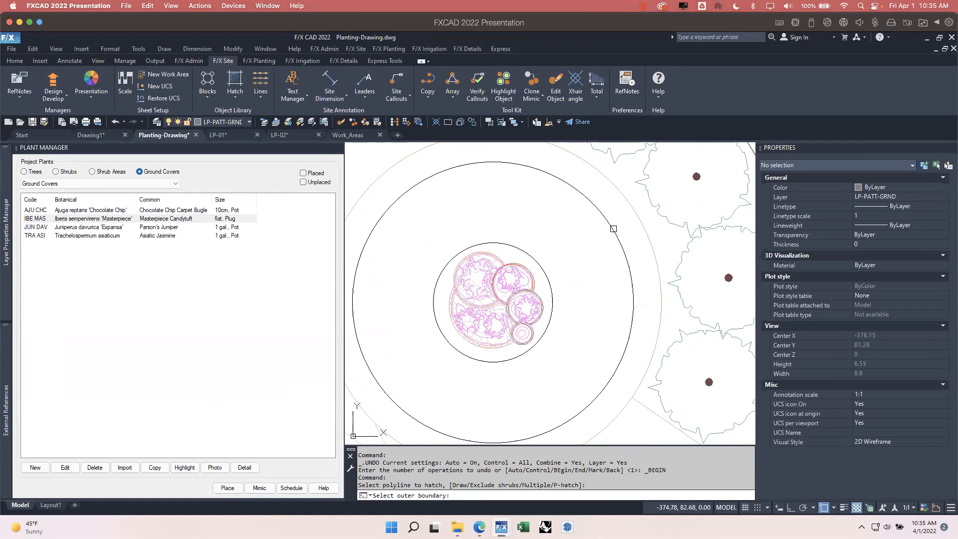
click(613, 228)
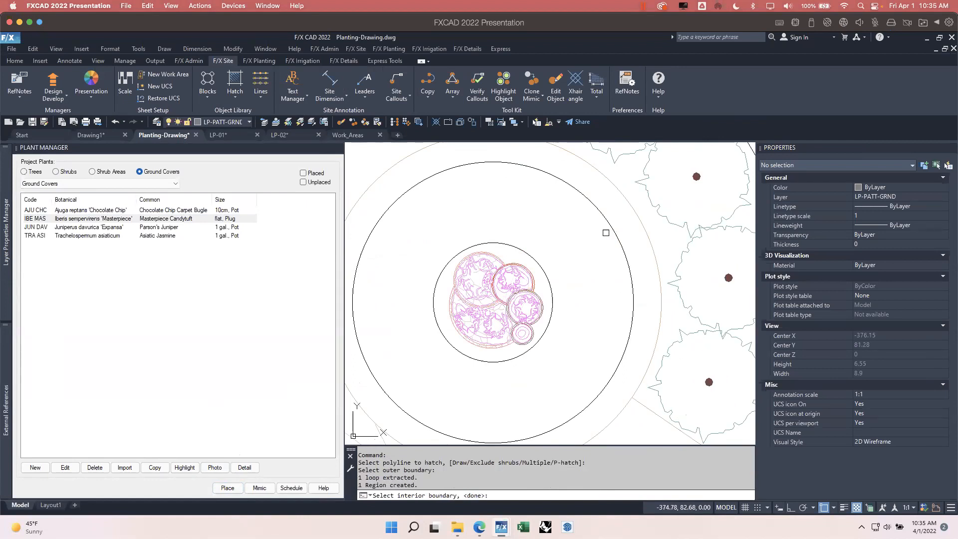
click(543, 269)
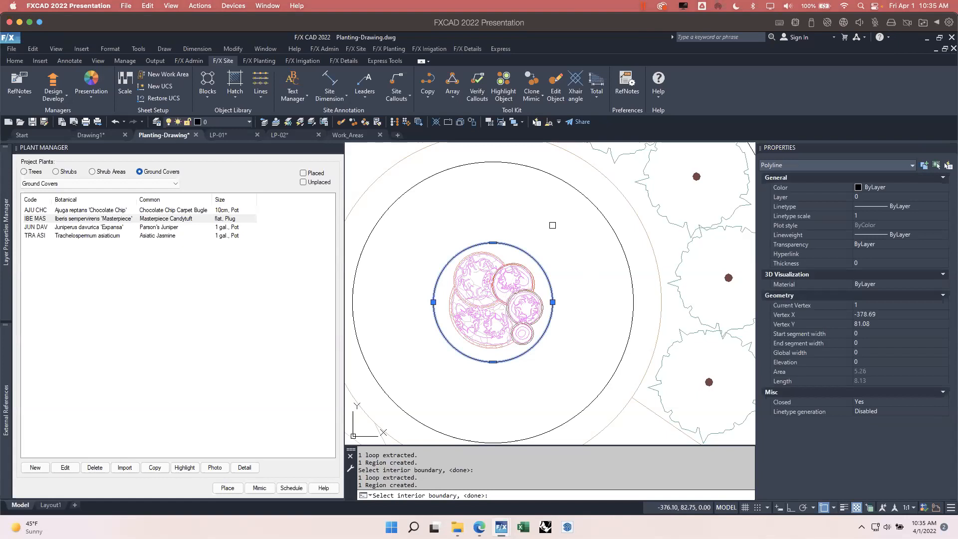
key(Return)
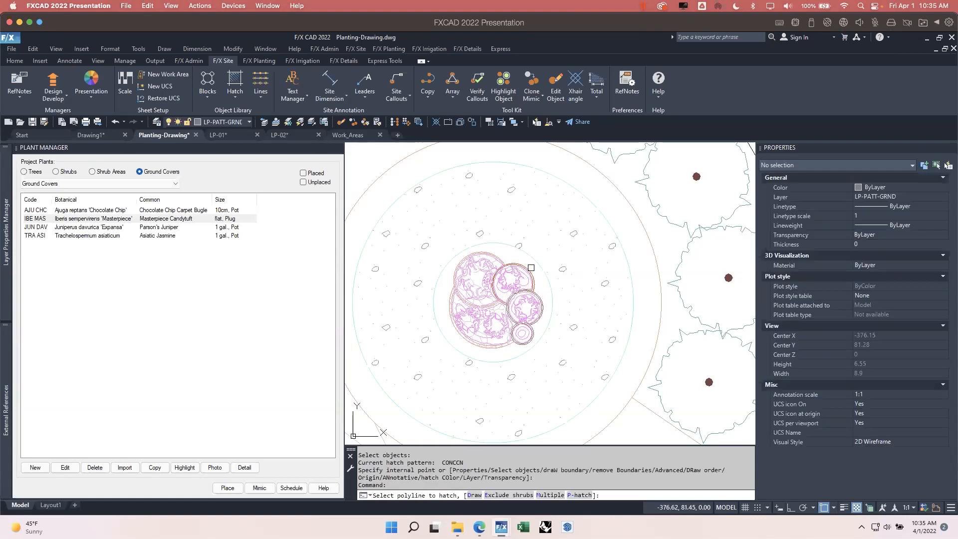
scroll(531, 268, down, 3)
scroll(429, 275, up, 1)
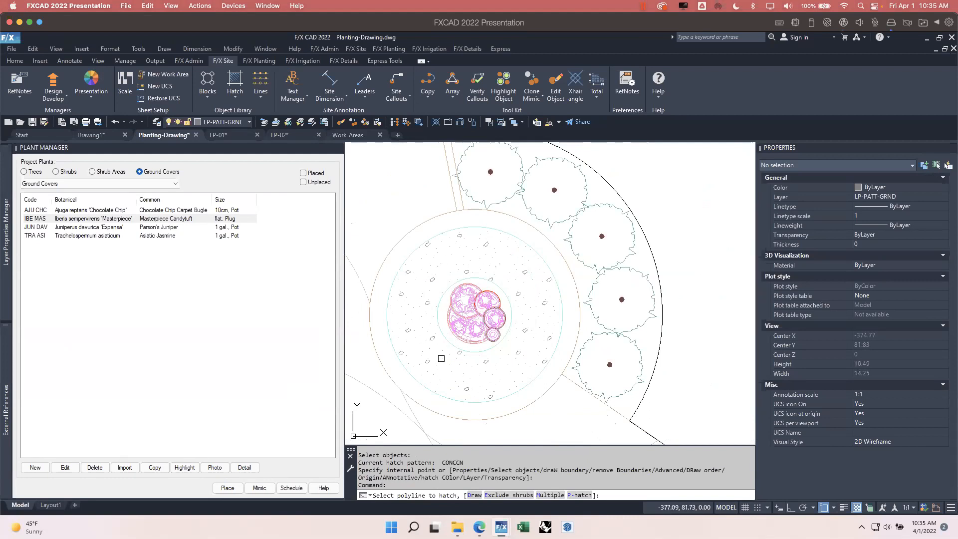
scroll(476, 306, up, 2)
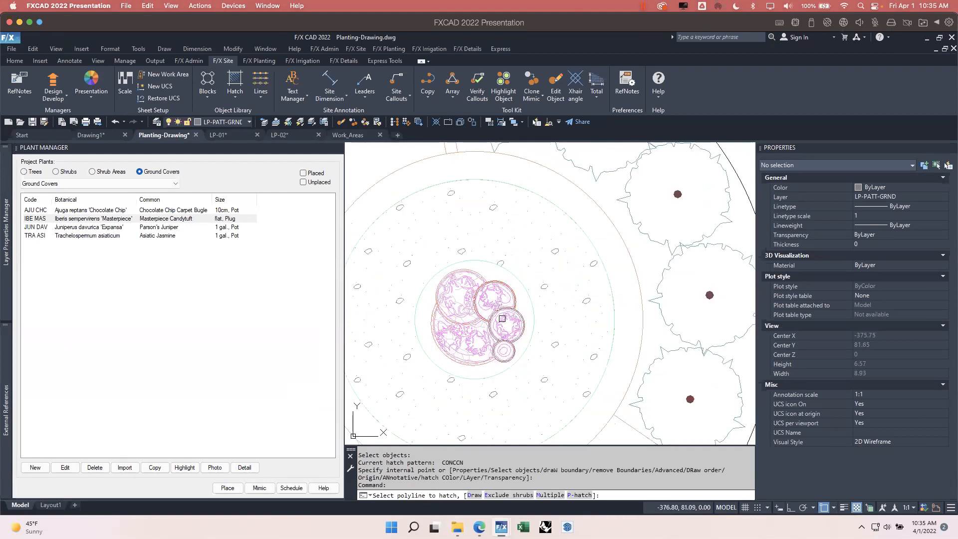
scroll(445, 387, down, 2)
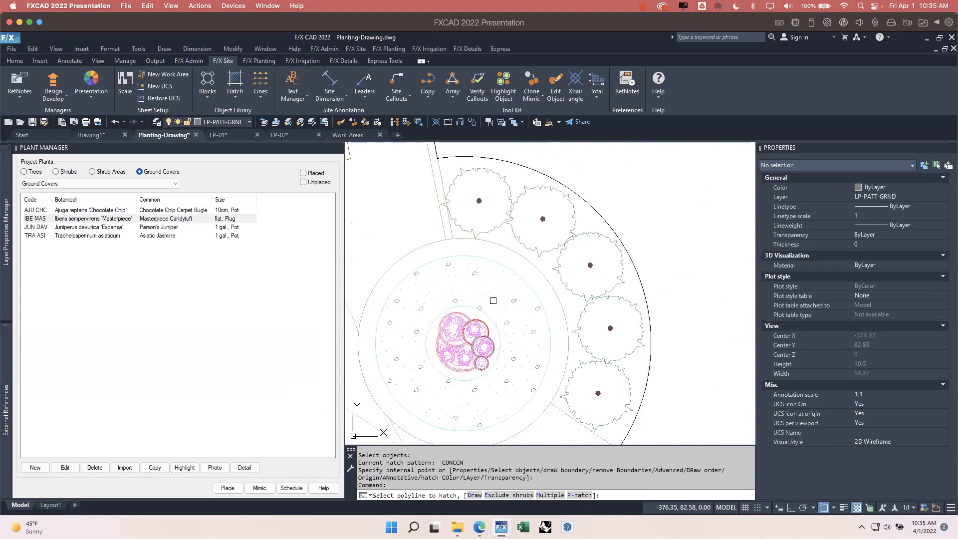
key(Escape)
Inspect the circular ground cover hatch's properties and how it sits within the surrounding planting plan
scroll(494, 339, up, 2)
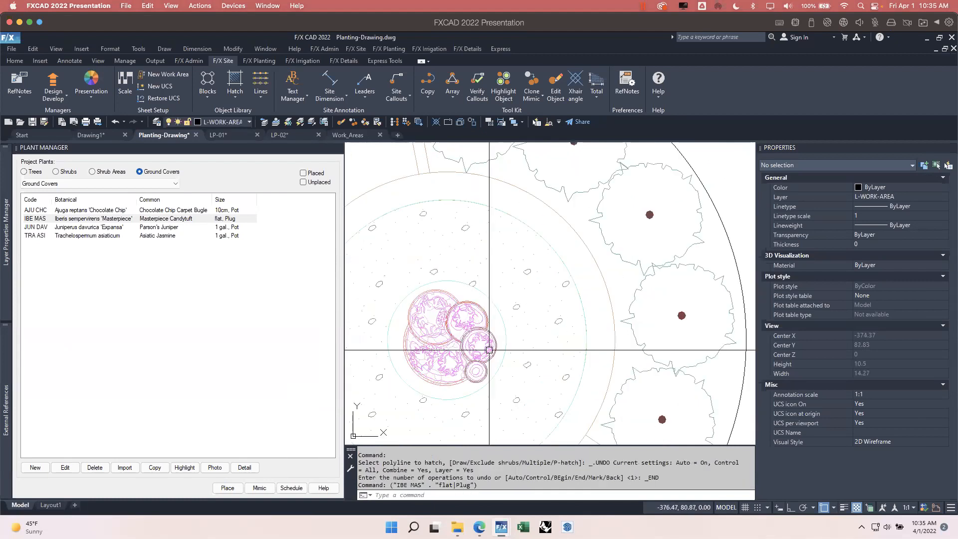
click(562, 323)
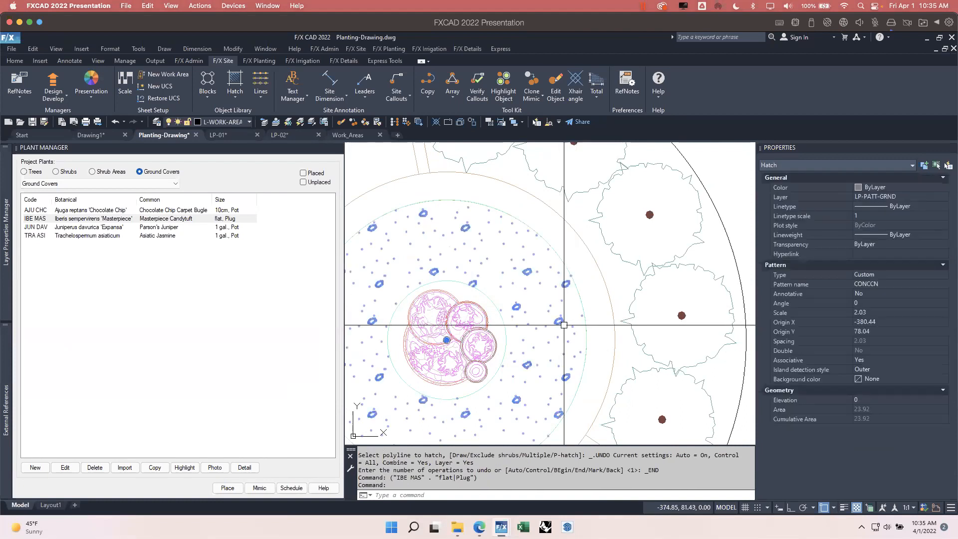
key(Escape)
scroll(501, 275, down, 2)
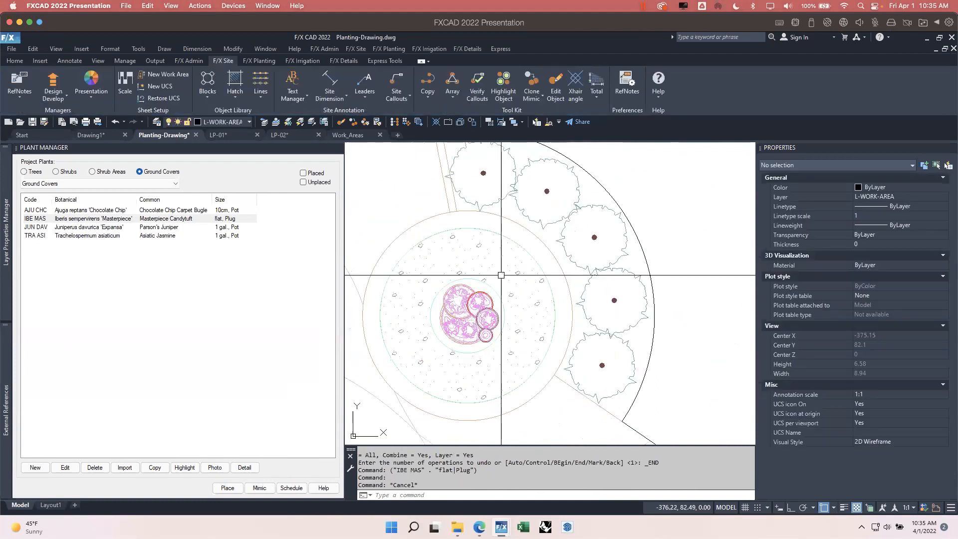
scroll(501, 275, down, 4)
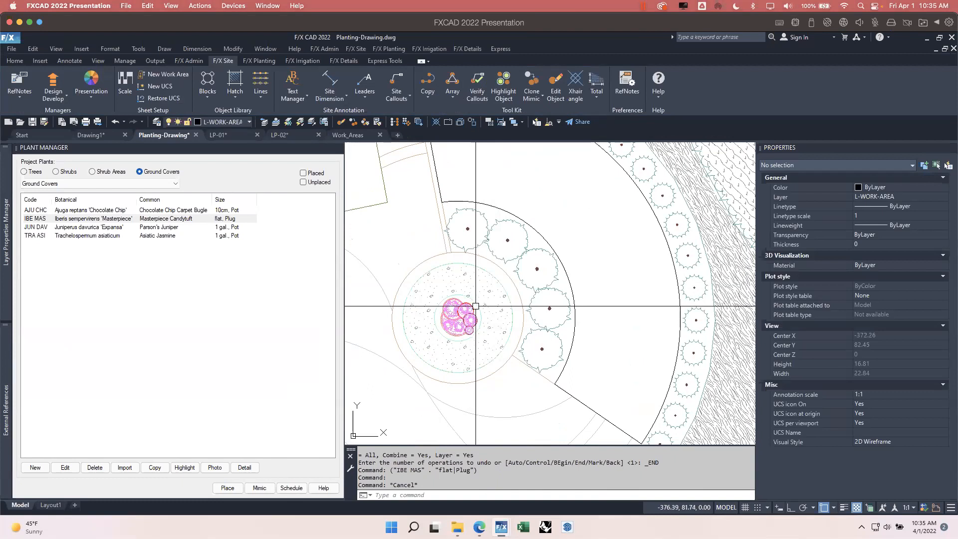
scroll(480, 304, down, 4)
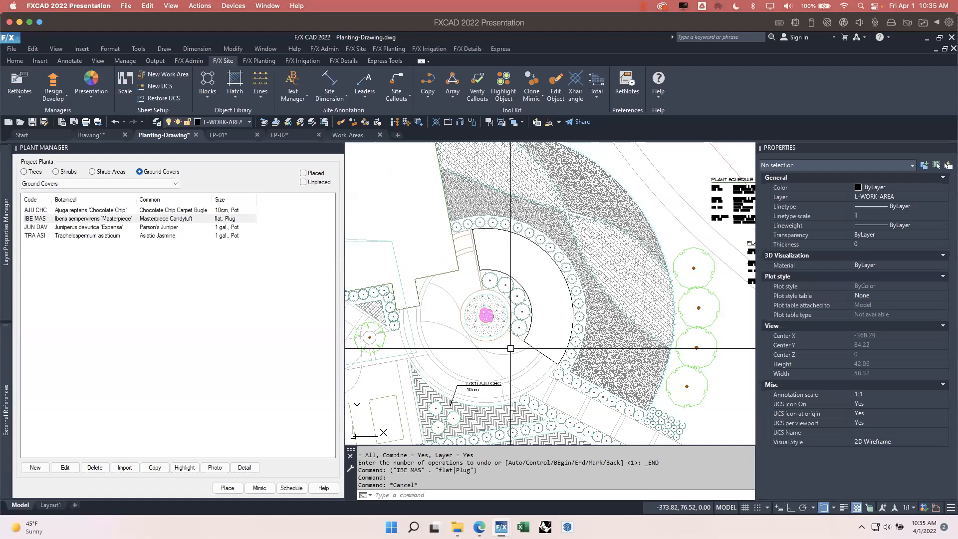
middle_drag(511, 348, 495, 279)
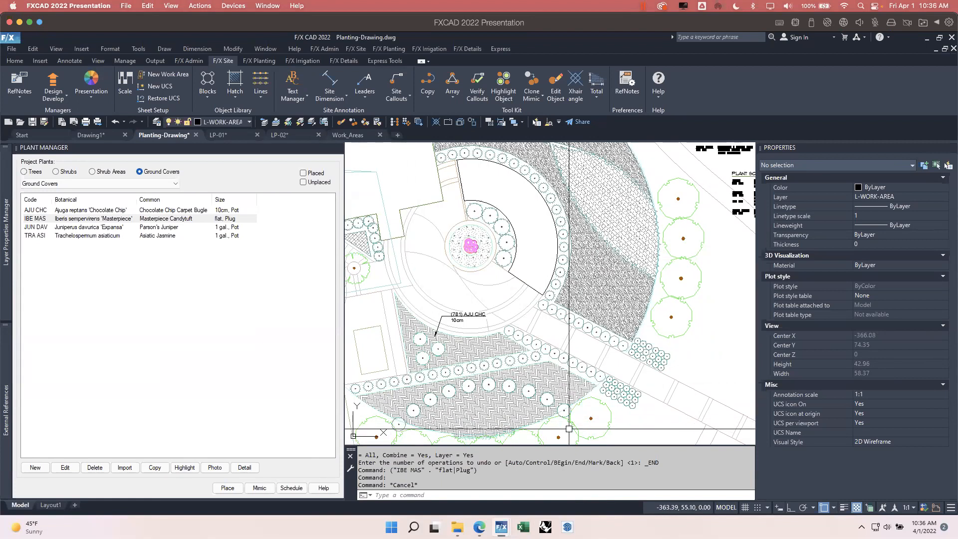
scroll(475, 236, up, 4)
click(472, 213)
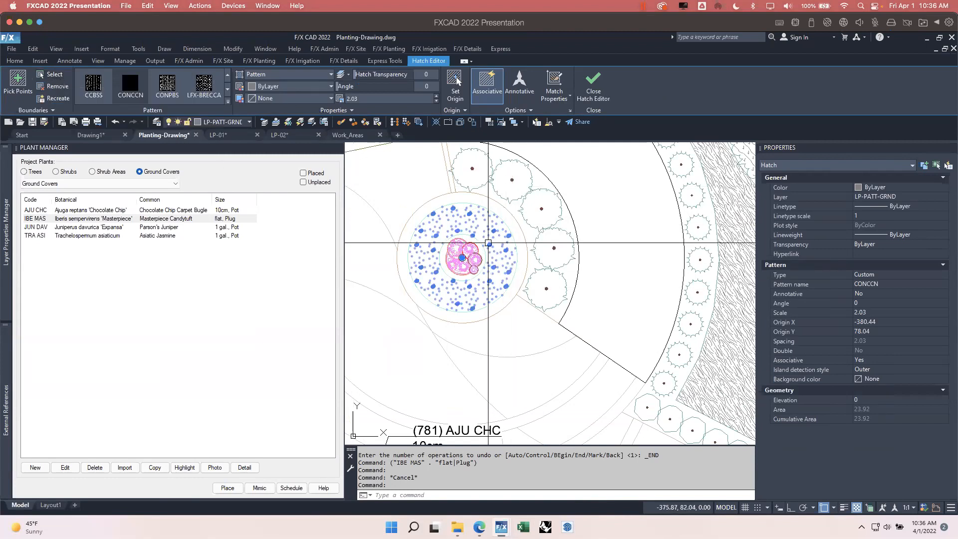
key(Escape)
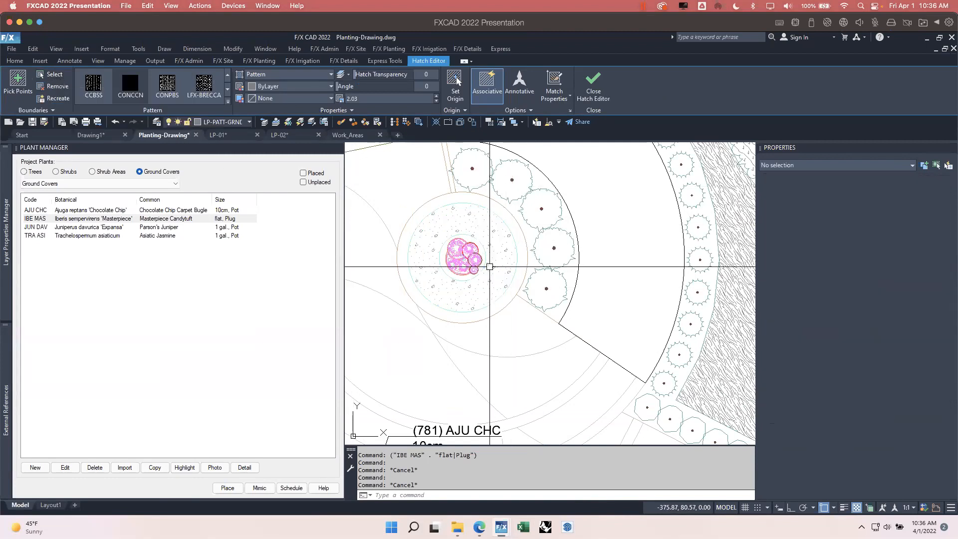
Check the Planting Preferences for the option that makes ground covers exclude shrubs, and close them without changes
scroll(492, 266, down, 2)
middle_drag(564, 197, 549, 279)
click(261, 60)
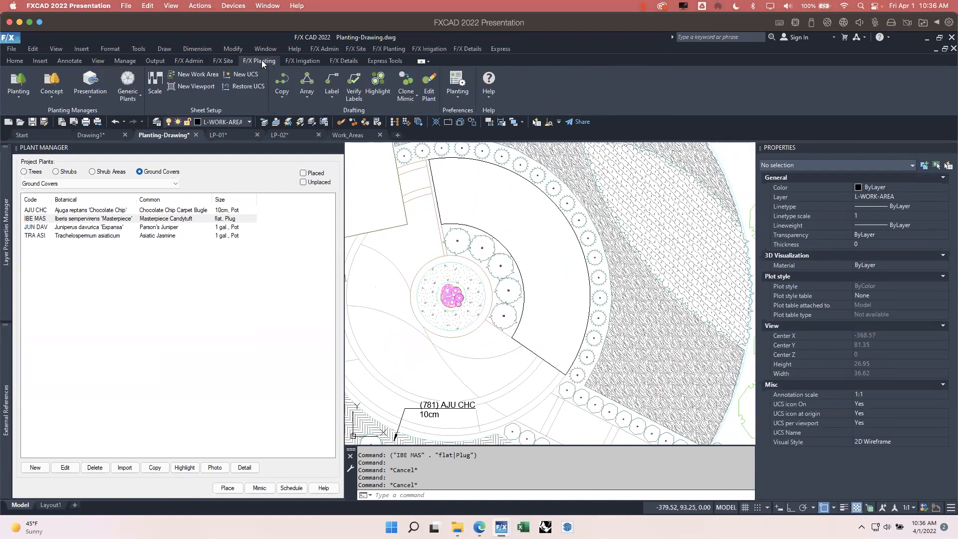
click(462, 95)
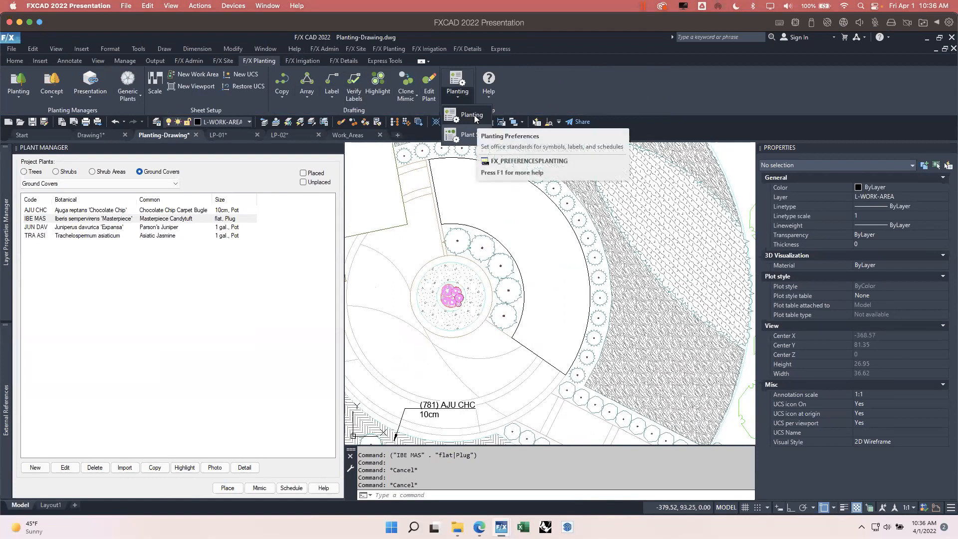
click(474, 115)
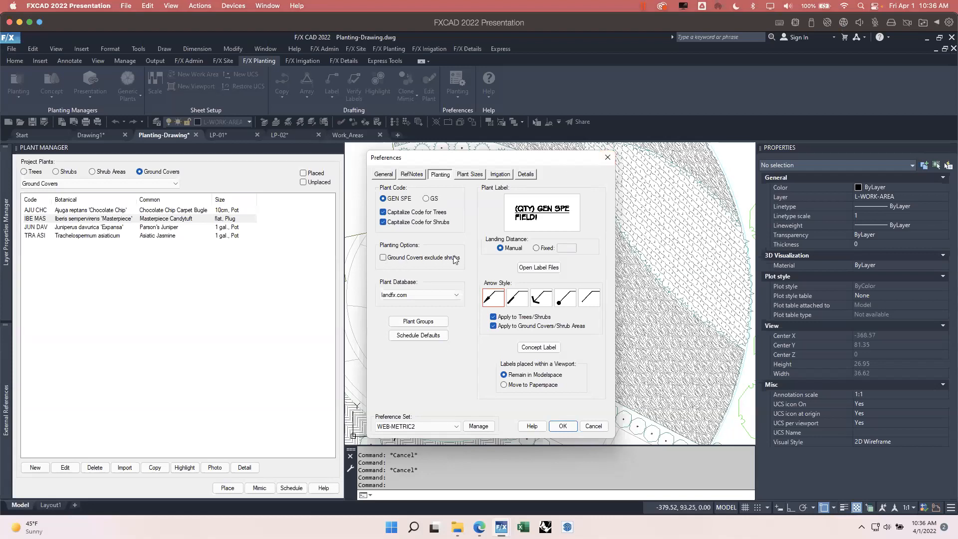
click(609, 158)
Run PolyDivide on the empty curved bed's boundary, set to split exactly along a specified segment
middle_drag(559, 197, 516, 340)
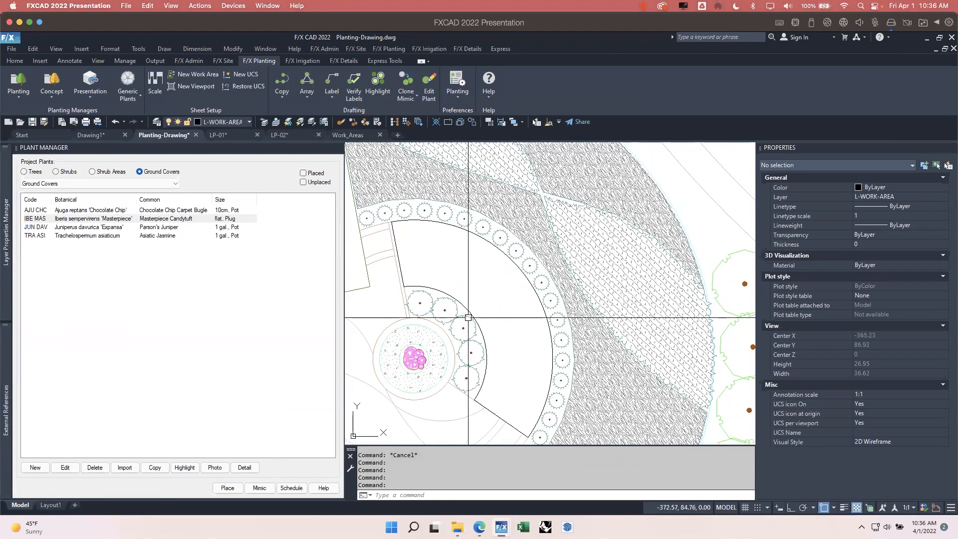
click(187, 61)
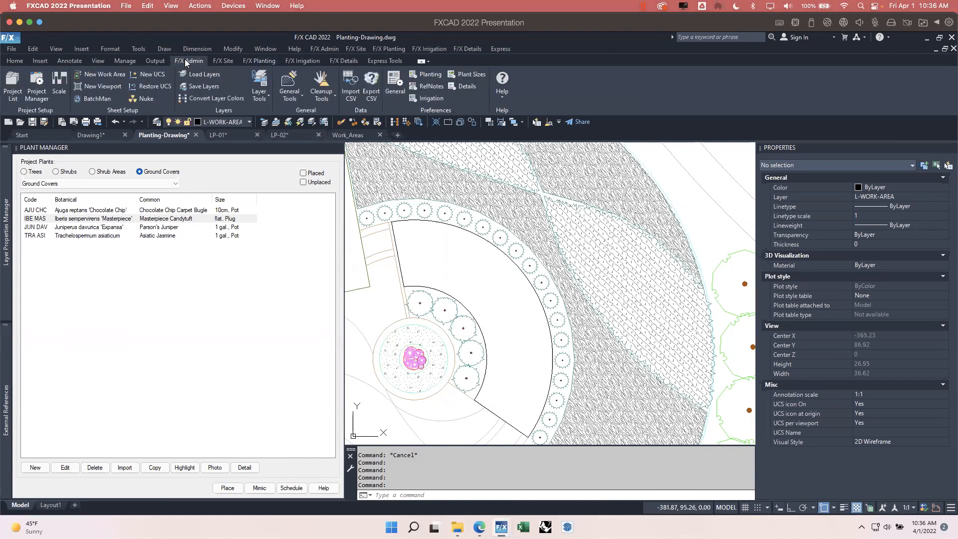
click(289, 97)
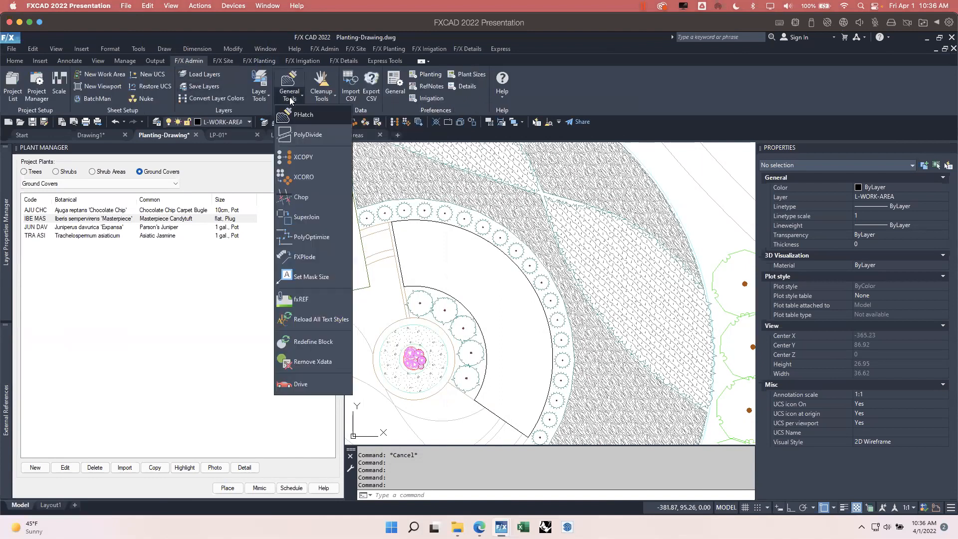
click(318, 134)
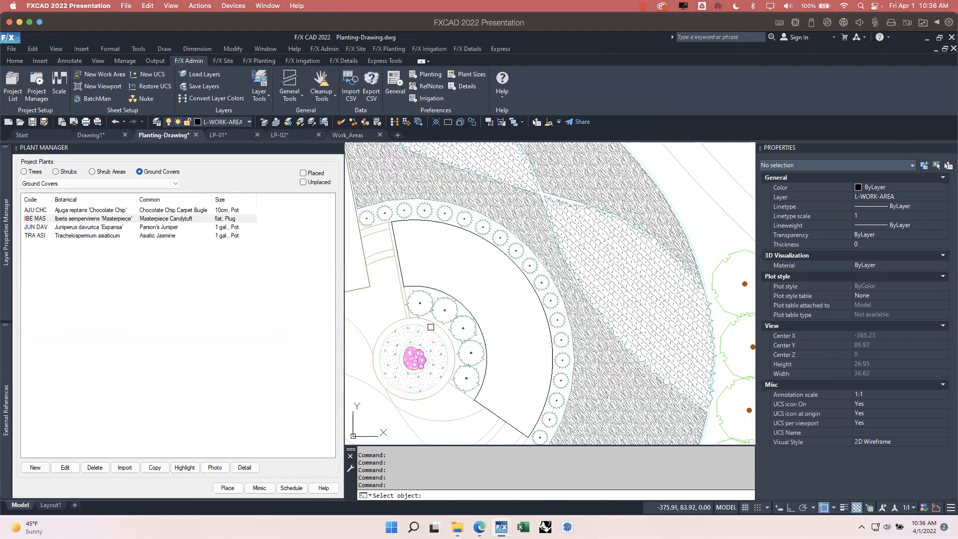
middle_drag(487, 295, 481, 264)
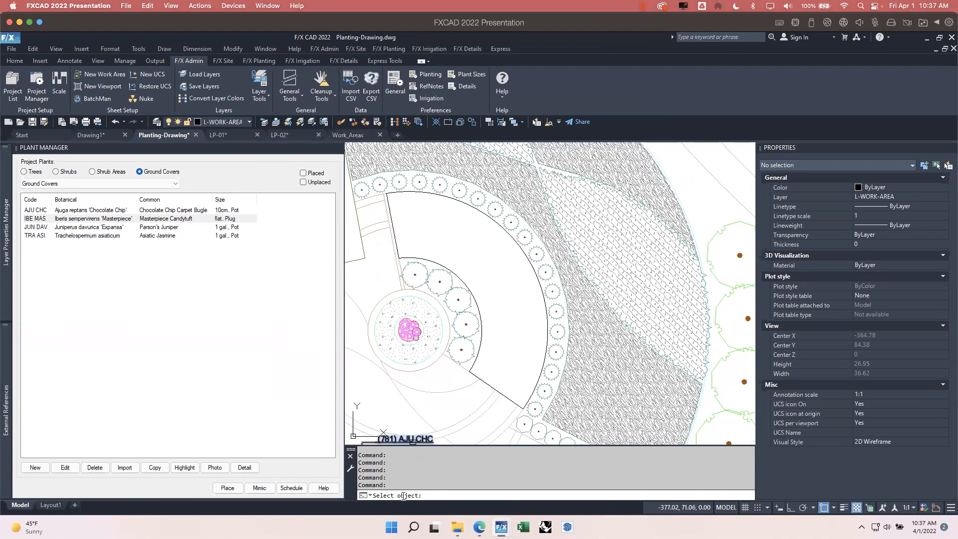
click(435, 261)
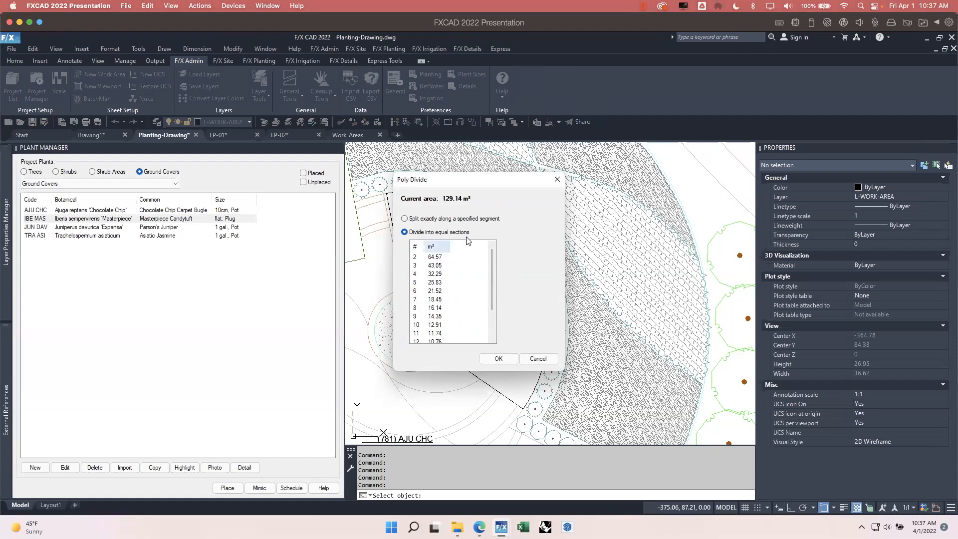
click(406, 220)
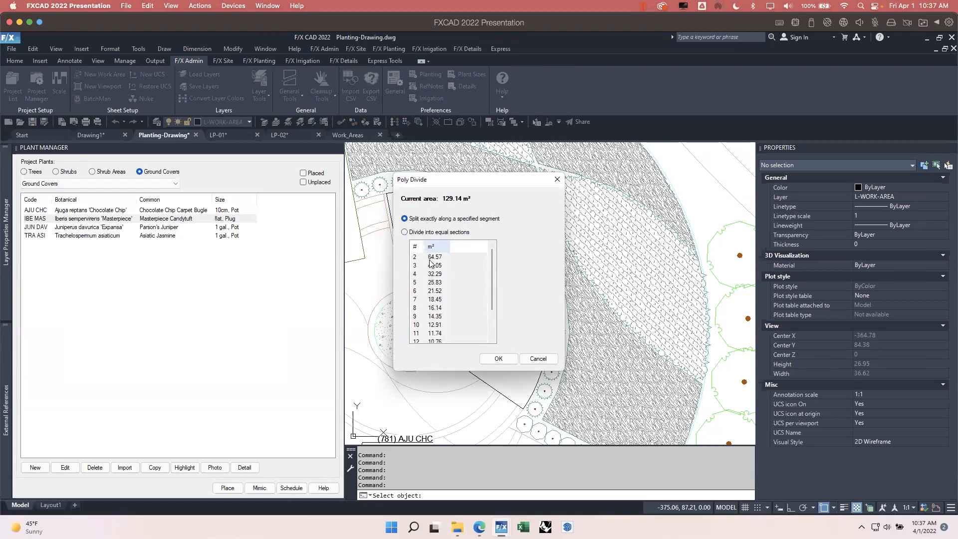
click(499, 360)
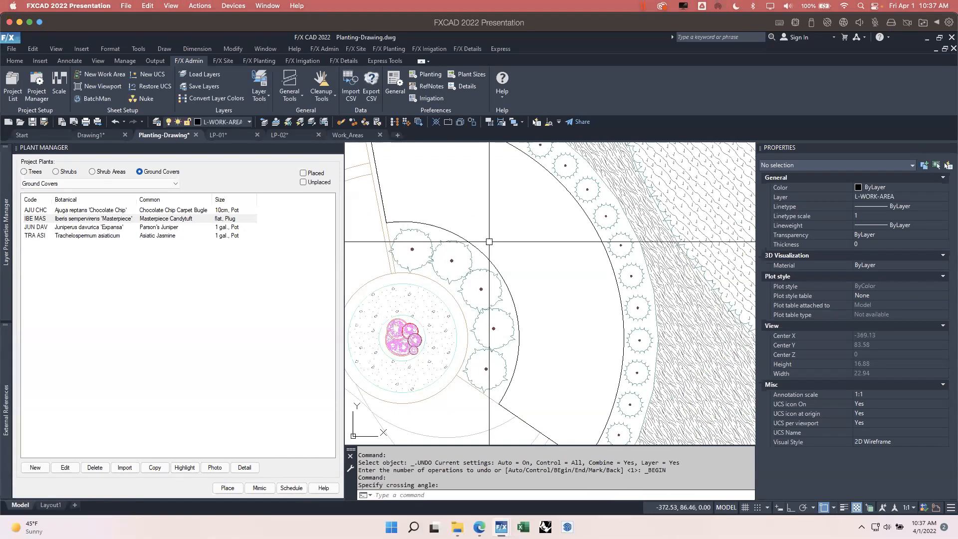
Split the curved bed into two areas along a segment from the central circle past the bed's outer edge, with object snap off
click(290, 75)
click(486, 255)
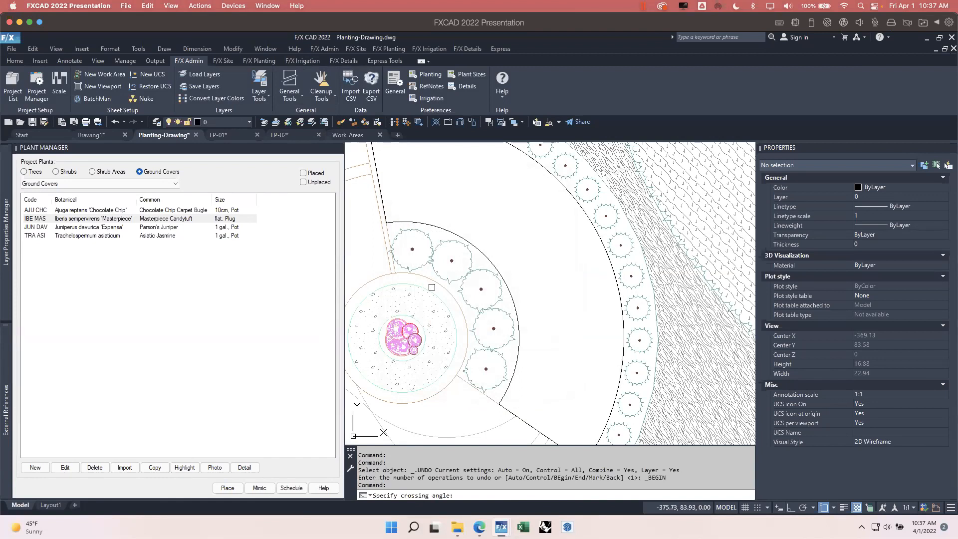
click(432, 287)
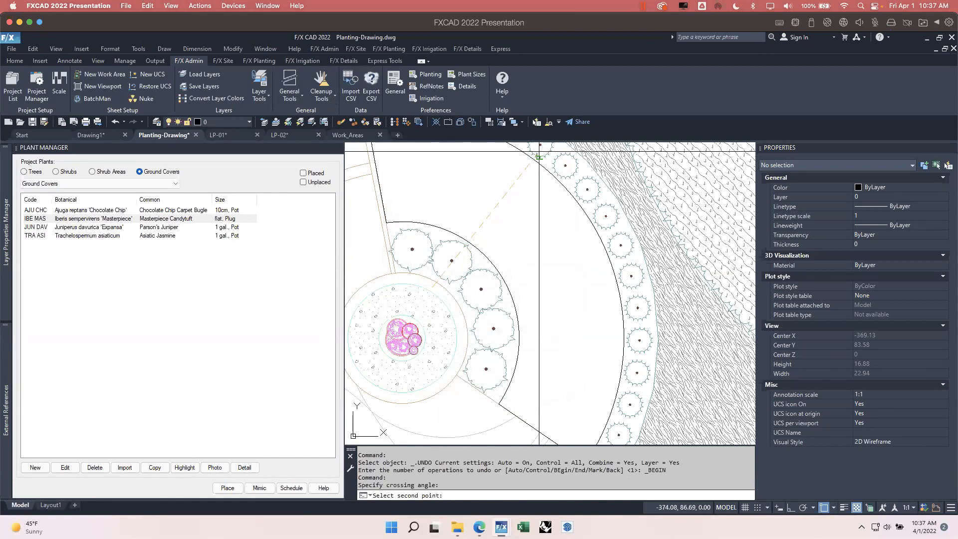
scroll(529, 167, down, 2)
middle_drag(534, 174, 514, 212)
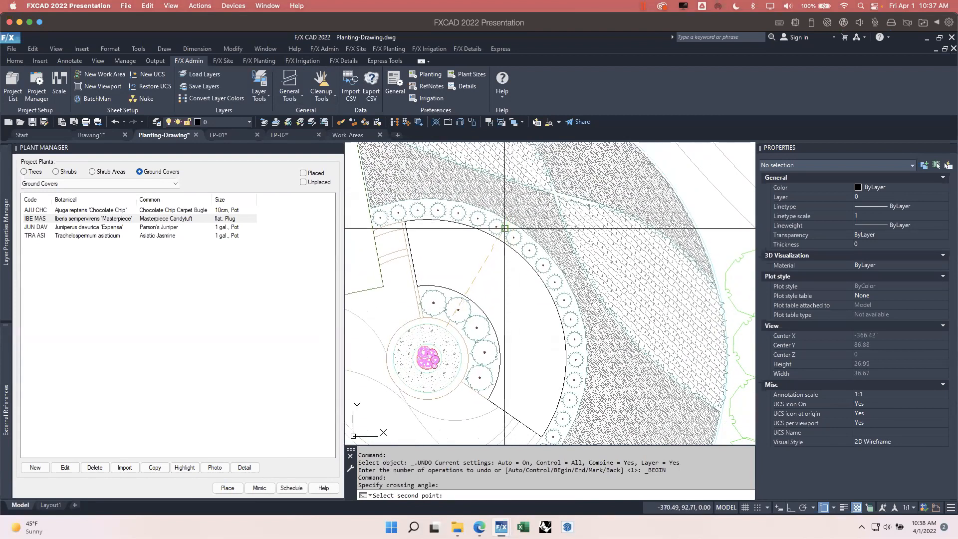
key(F3)
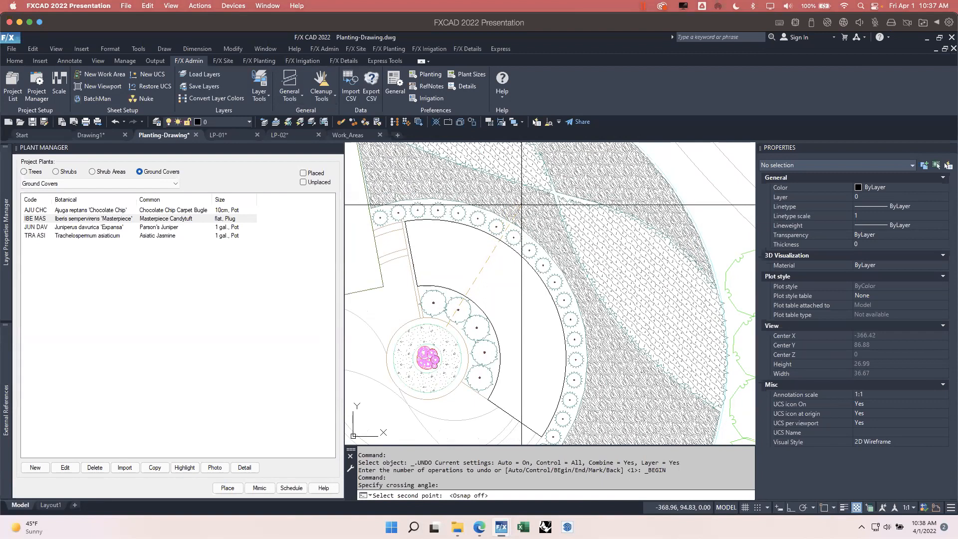
click(522, 204)
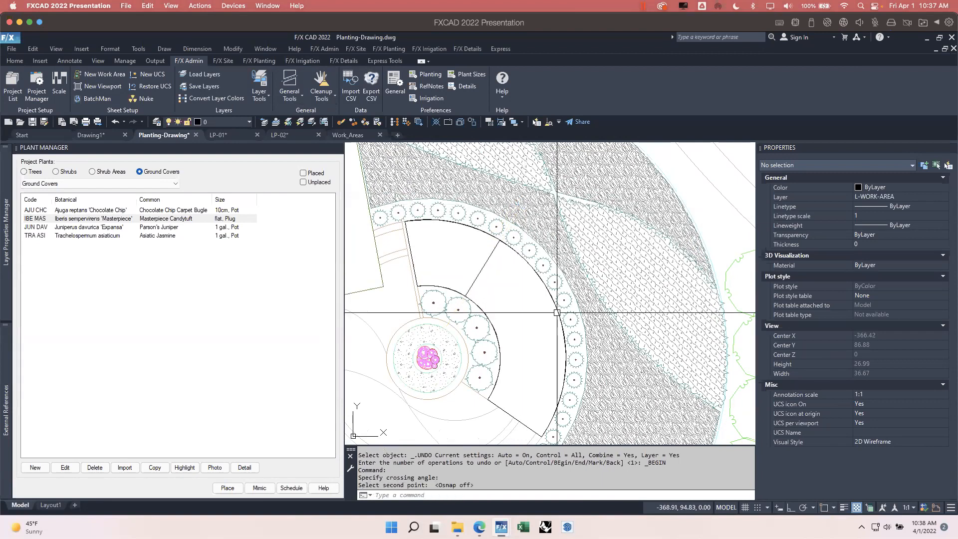
Select each of the two divided bed areas in turn to check their separate polylines, leaving neither selected
click(489, 234)
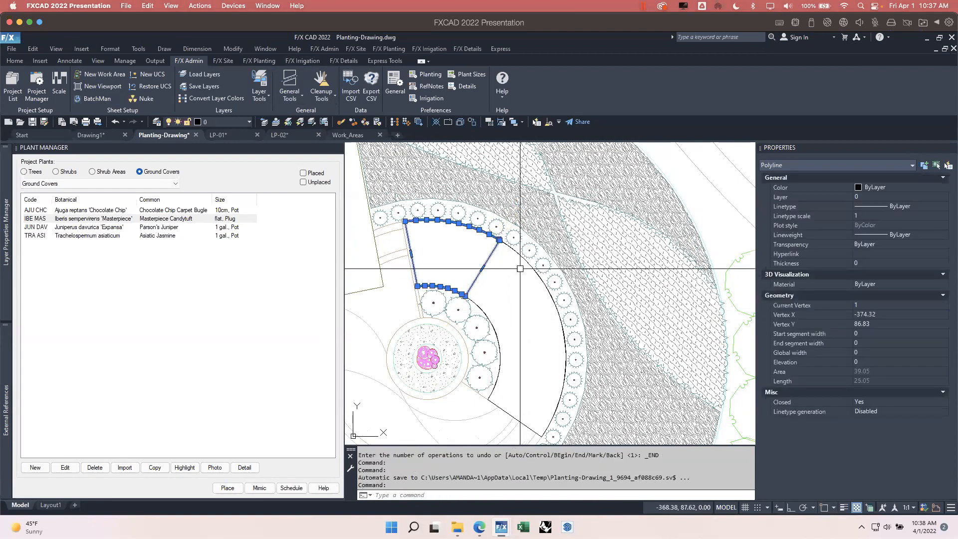
key(Escape)
click(541, 279)
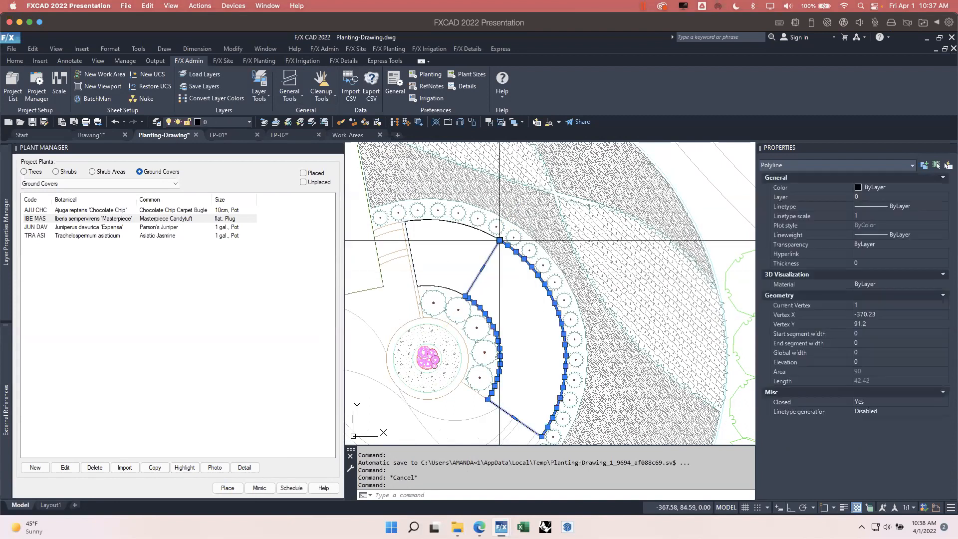
key(Escape)
click(293, 84)
scroll(465, 363, up, 2)
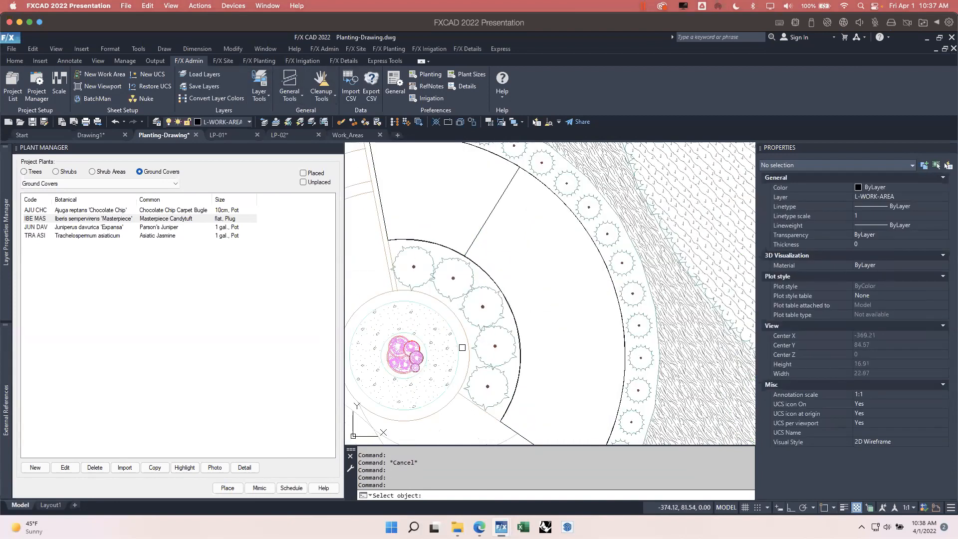
click(461, 341)
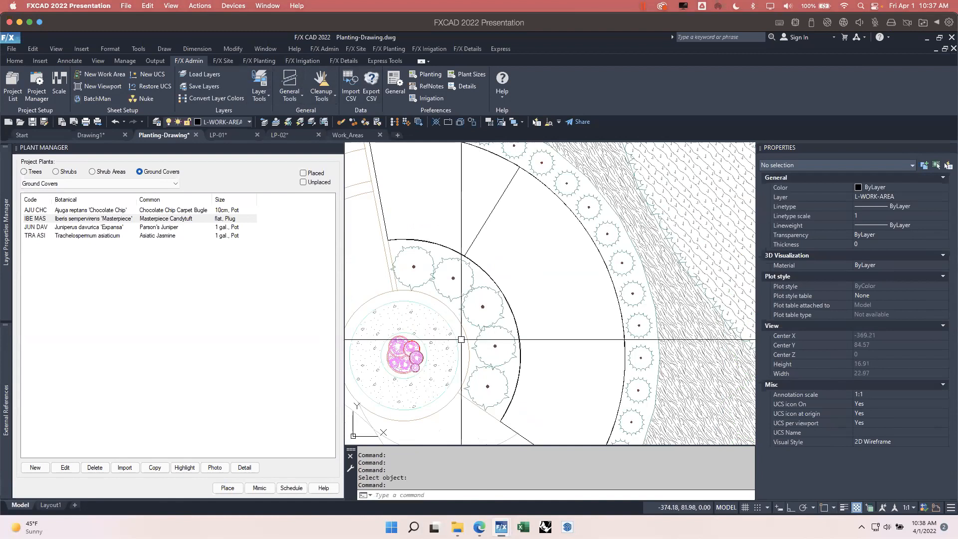
Run PolyDivide on the larger bed area, splitting exactly along a specified segment from the central circle past the outer edge
click(289, 79)
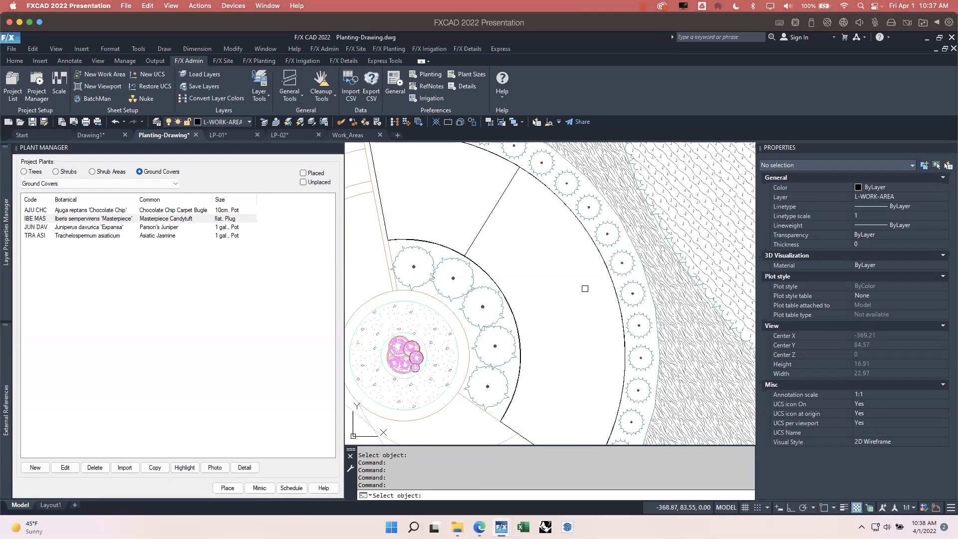
click(610, 273)
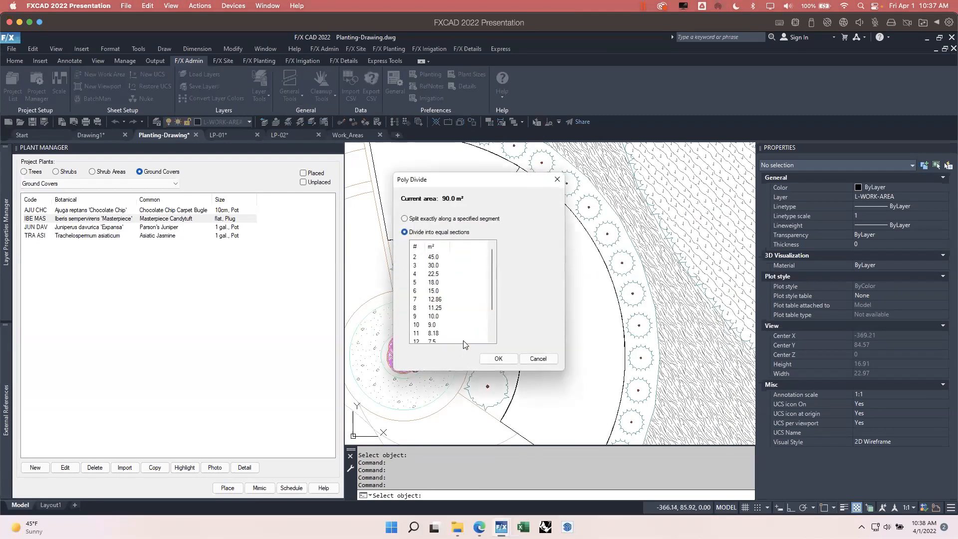
click(443, 221)
click(498, 358)
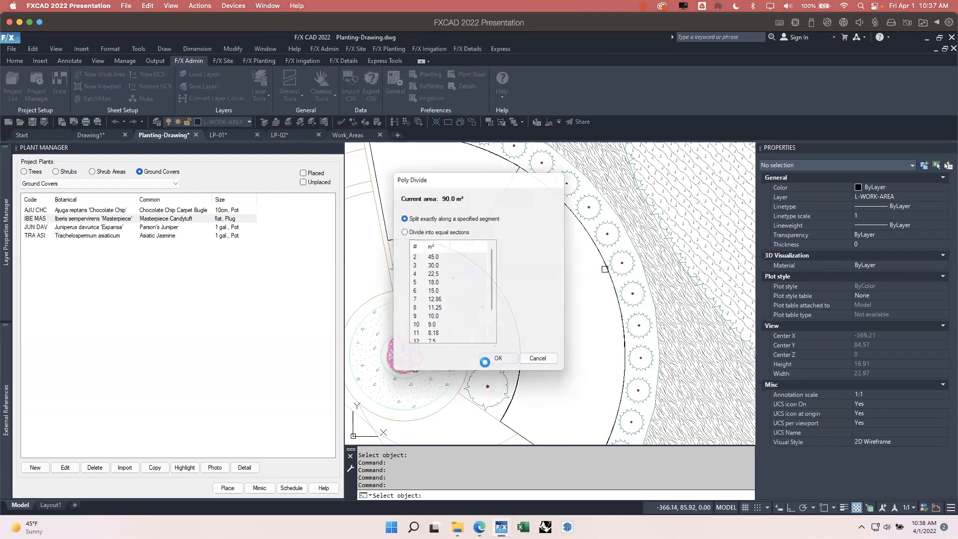
click(464, 346)
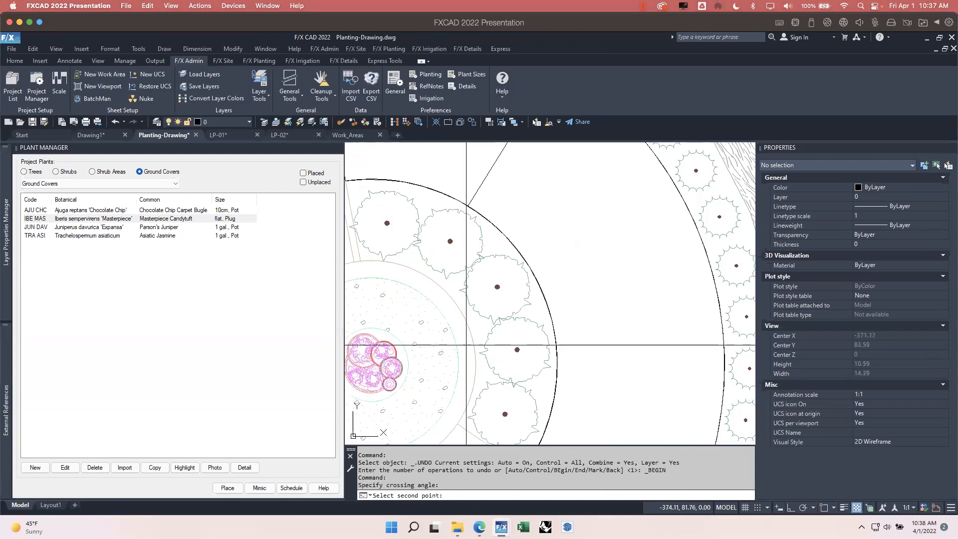
scroll(652, 298, down, 4)
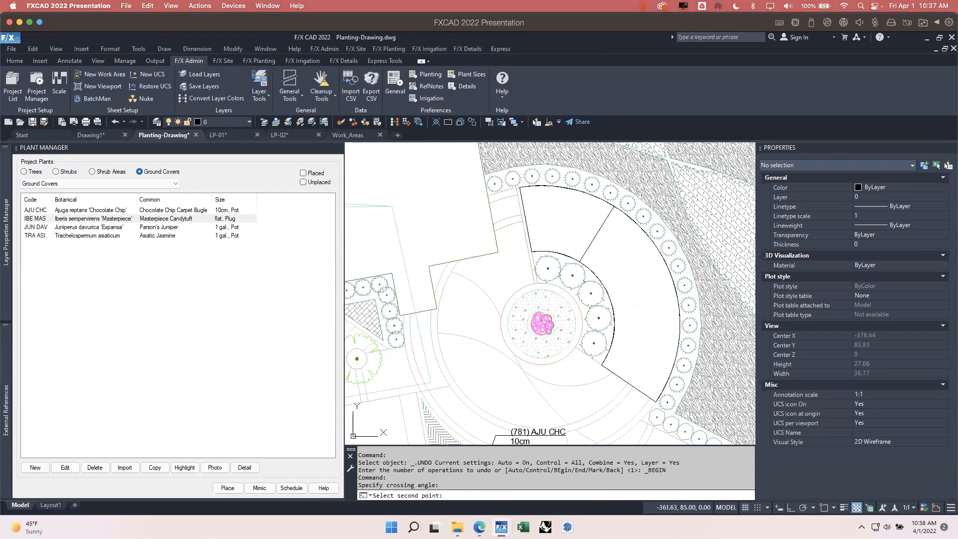
click(714, 282)
mouse_move(630, 308)
middle_down()
mouse_move(540, 313)
mouse_move(448, 343)
mouse_move(537, 338)
mouse_move(567, 371)
middle_up()
scroll(448, 343, up, 2)
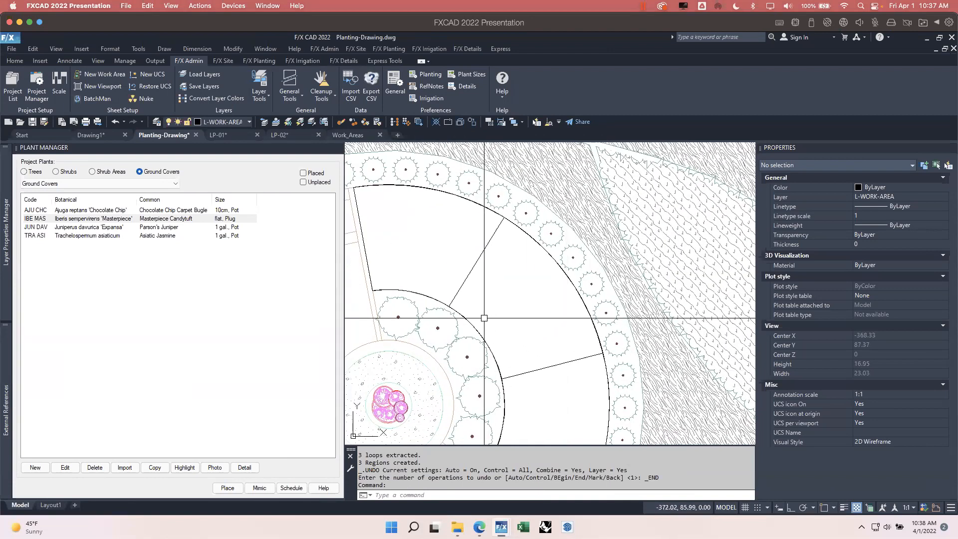
Erase the original undivided boundary polyline that overlaps the bed's three areas, and check the middle area's own polyline
scroll(485, 319, up, 3)
drag(490, 394, 470, 349)
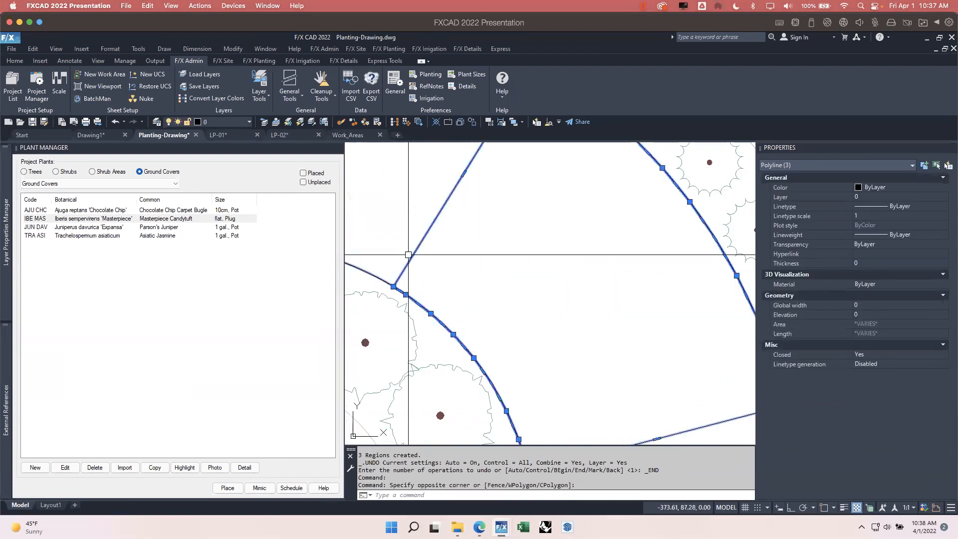
shift+click(467, 270)
shift+click(407, 195)
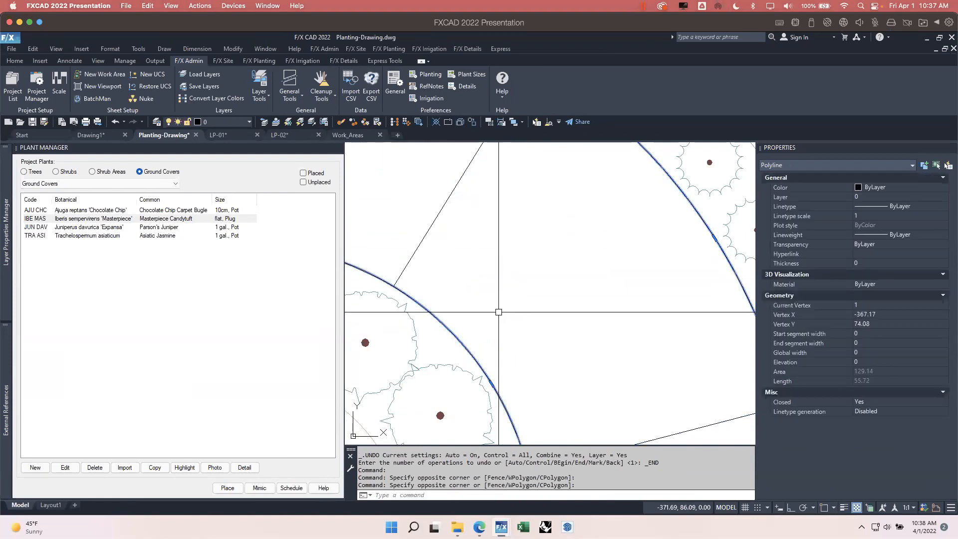
key(Delete)
scroll(492, 299, down, 6)
click(503, 291)
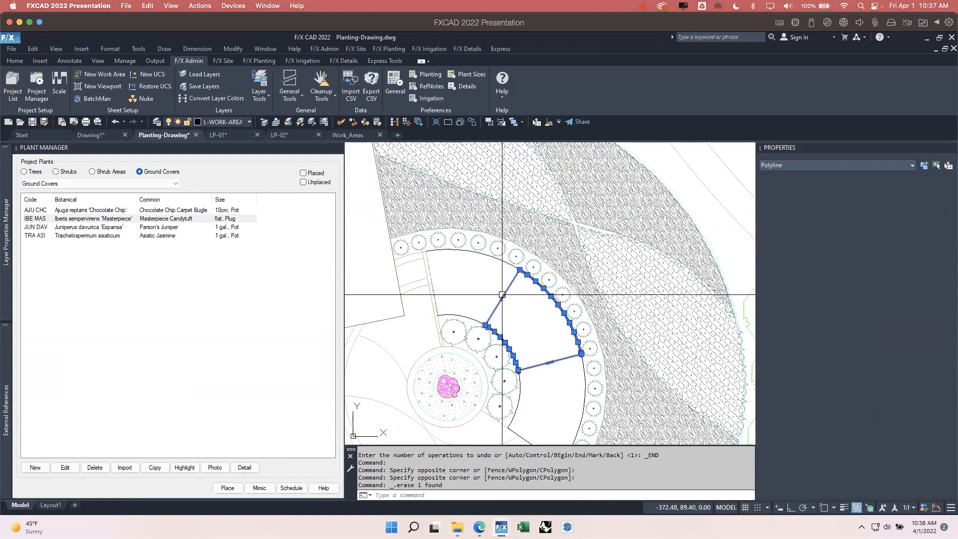
key(Escape)
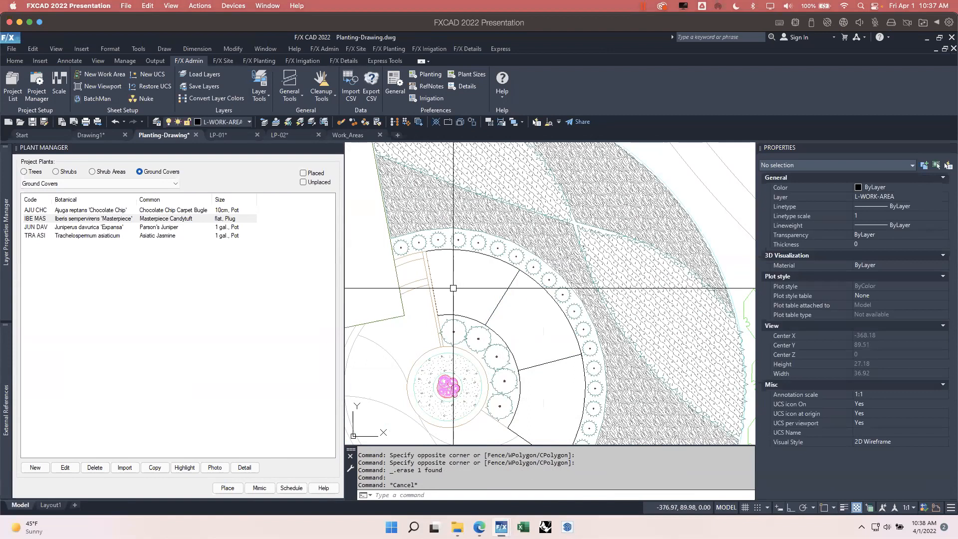
Place the Asiatic Jasmine ground cover in the two end areas of the divided curved bed
click(146, 236)
click(228, 489)
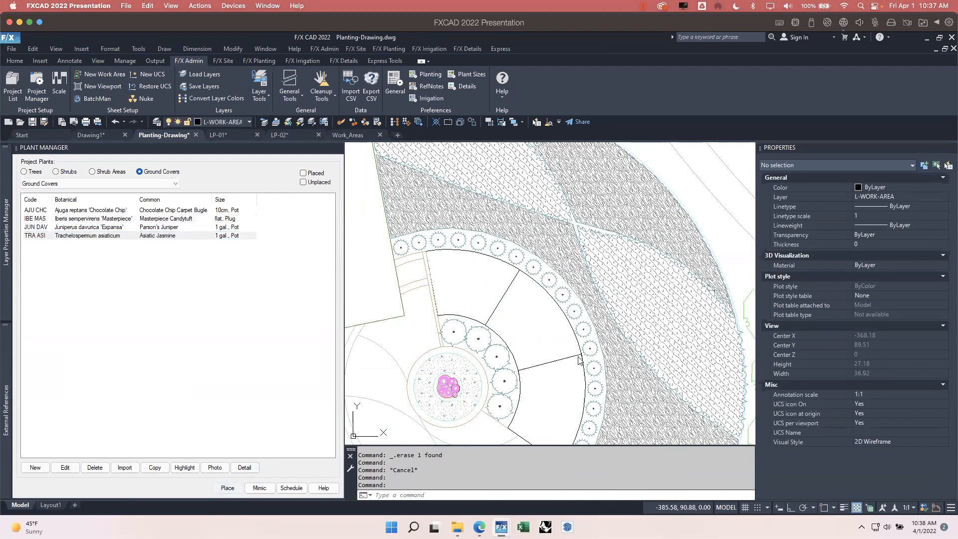
scroll(509, 263, up, 3)
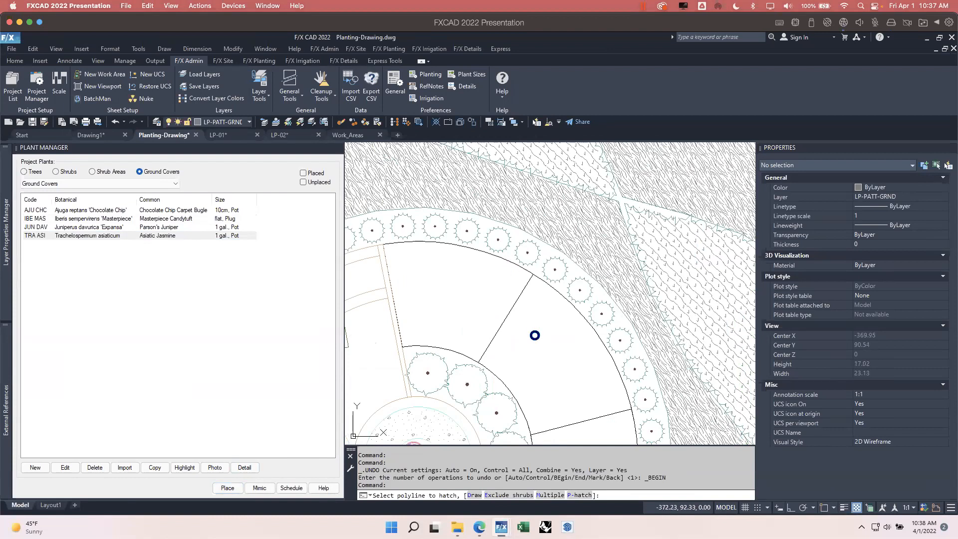
click(534, 336)
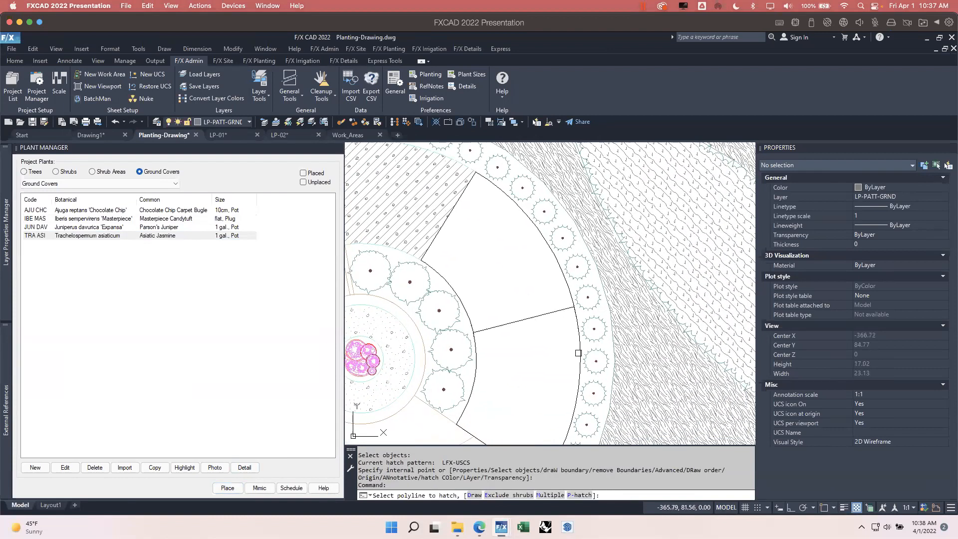
click(580, 347)
key(Return)
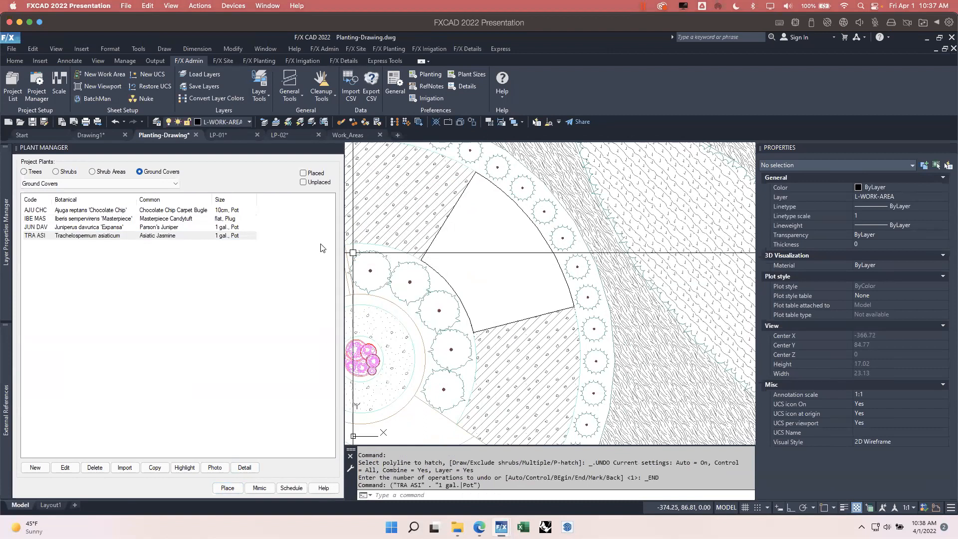
Place the Masterpiece Candytuft ground cover in the middle area of the curved bed, between the Asiatic Jasmine hatches
click(175, 220)
click(228, 488)
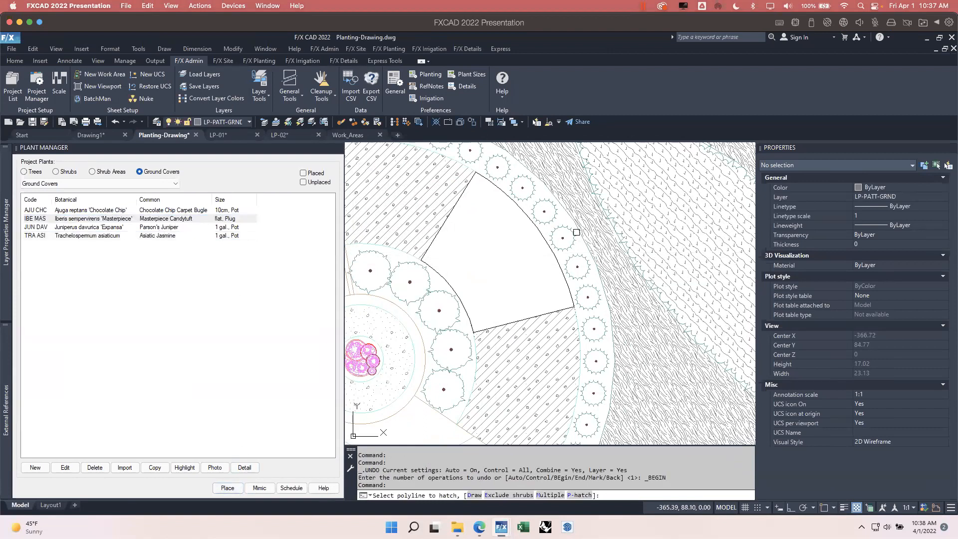
click(542, 230)
scroll(532, 292, up, 2)
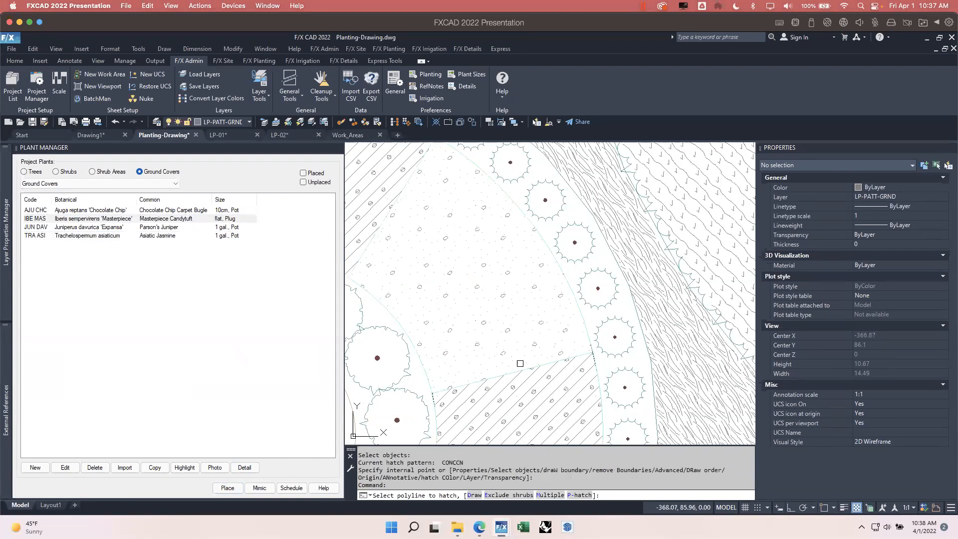
scroll(501, 255, down, 4)
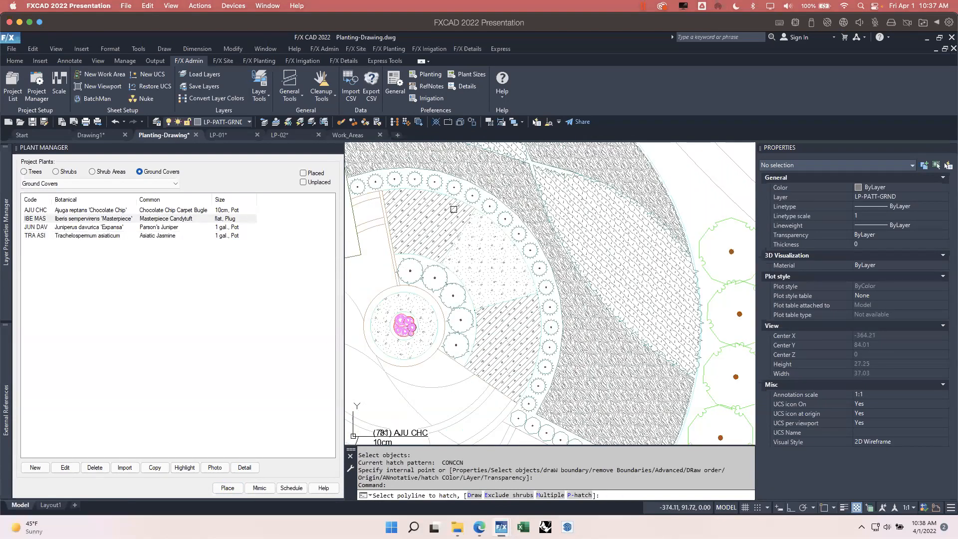
key(Return)
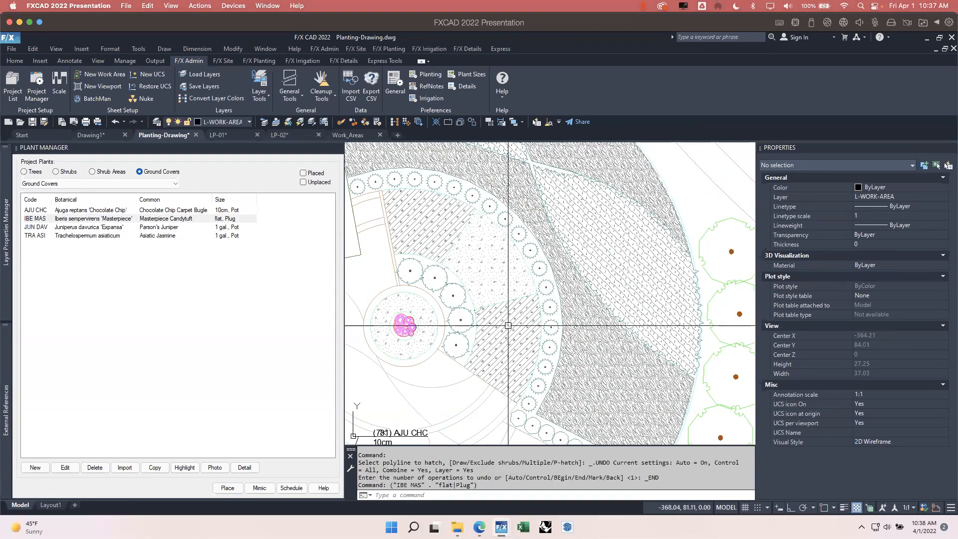
Examine the curved bed's ground cover hatches up close and within the whole planting plan
scroll(504, 327, down, 2)
middle_drag(487, 309, 541, 312)
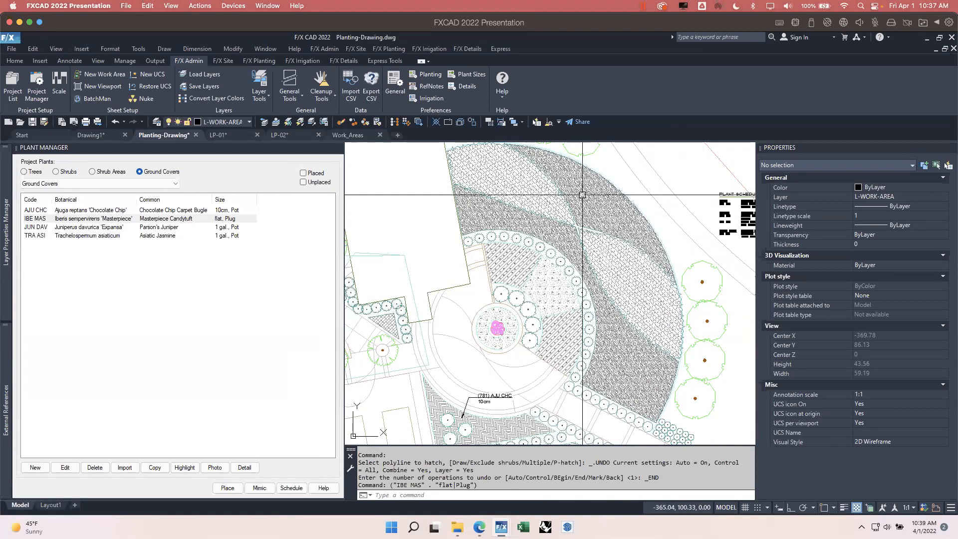
scroll(544, 228, up, 3)
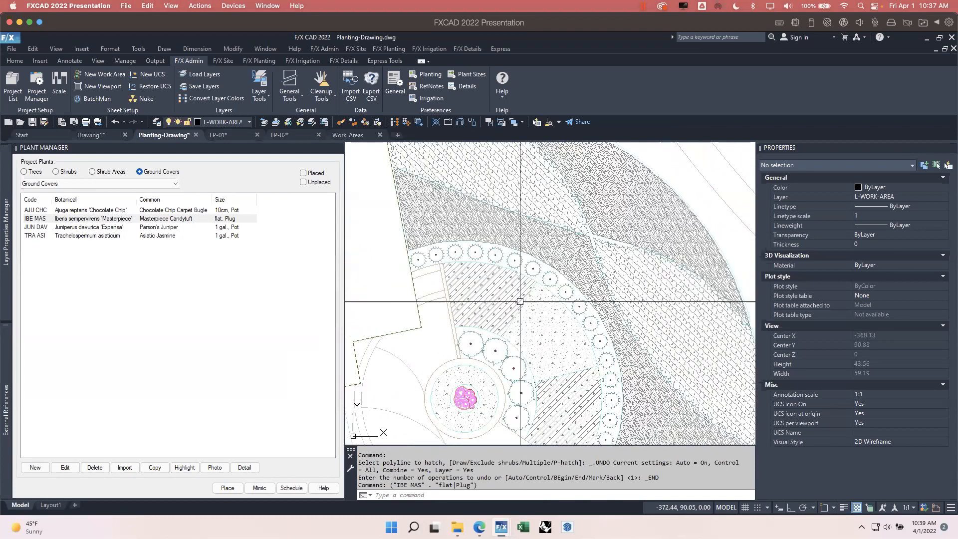
scroll(520, 301, up, 4)
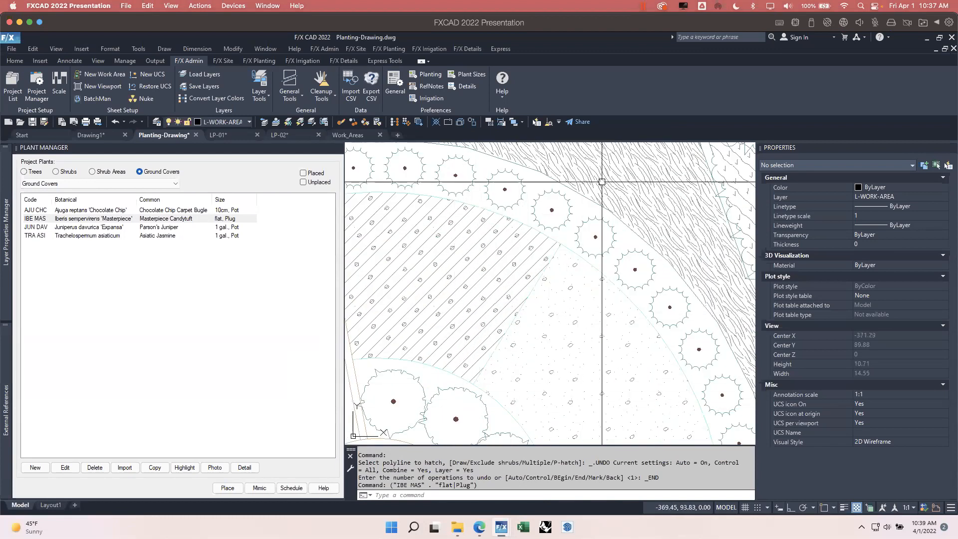
scroll(617, 305, down, 3)
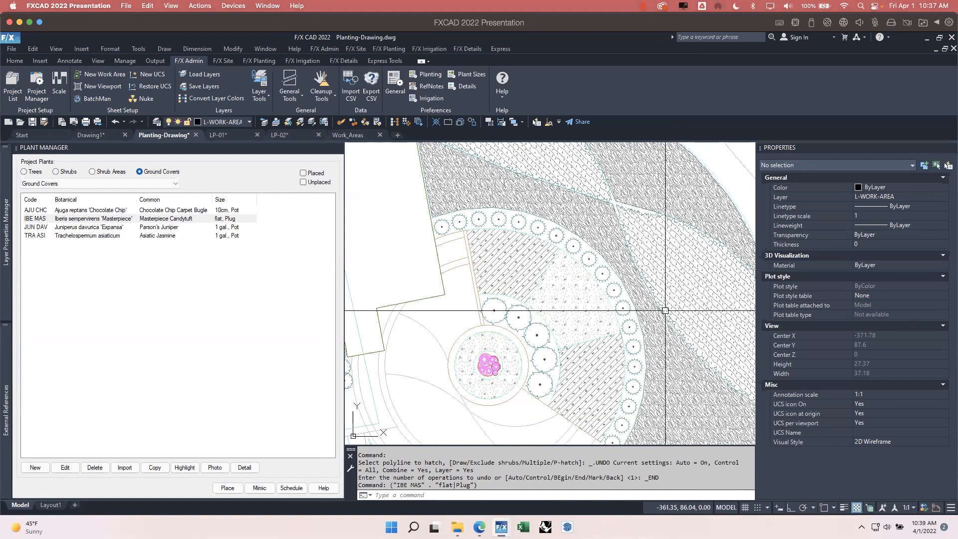
scroll(665, 311, down, 4)
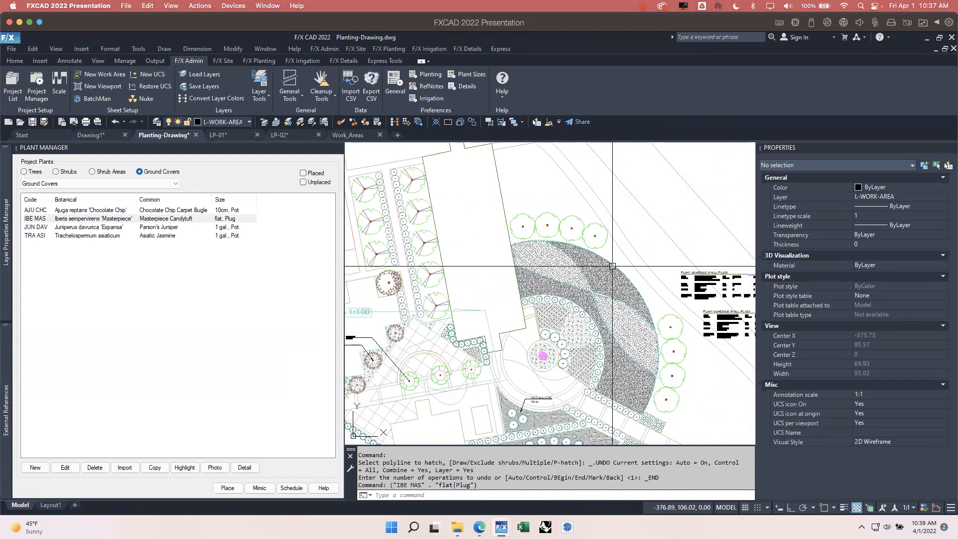
mouse_move(619, 352)
middle_down()
mouse_move(593, 297)
mouse_move(597, 321)
middle_up()
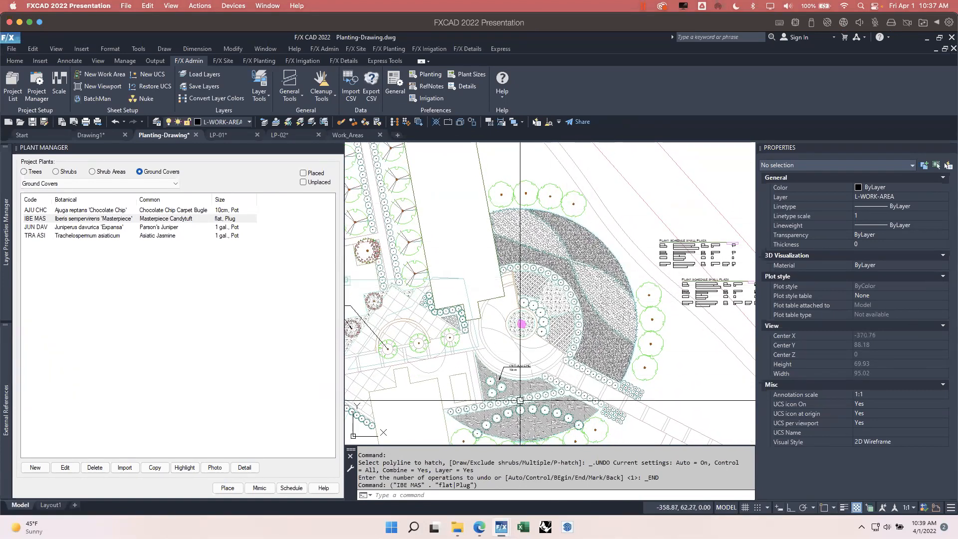
Draw a closed seven-sided polyline in the empty area beside the trees, below the small plaza plant schedule
middle_drag(628, 316, 511, 289)
scroll(570, 333, up, 2)
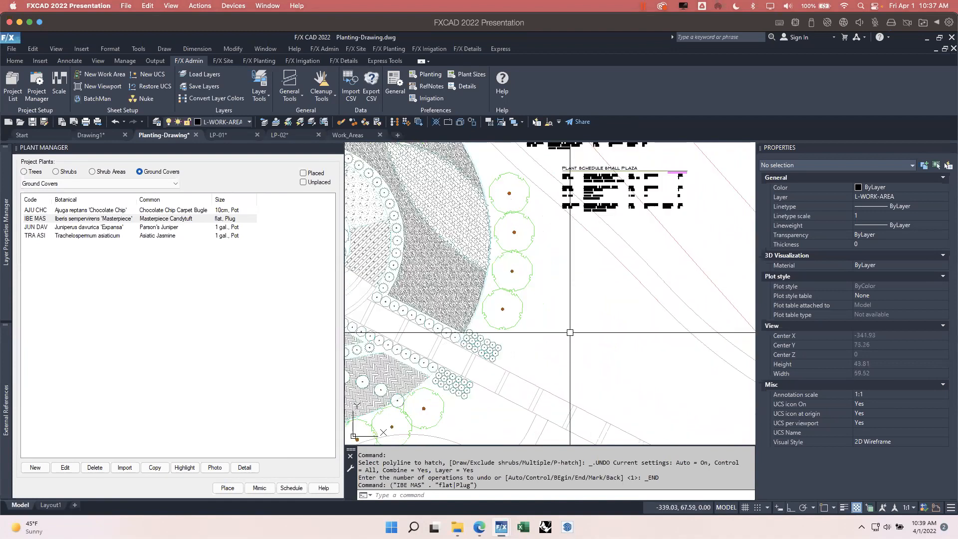
key(Return)
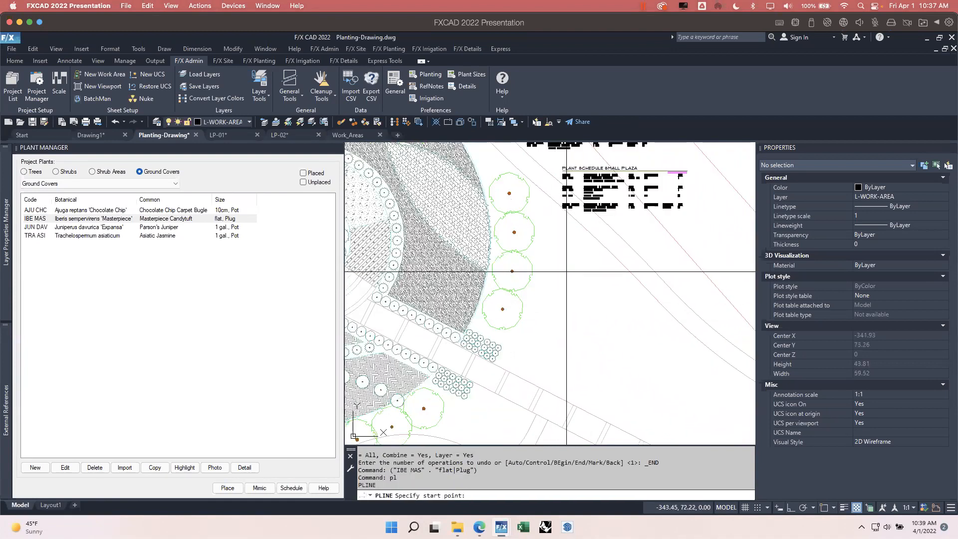
click(572, 264)
click(542, 302)
click(542, 363)
click(571, 399)
click(650, 393)
click(678, 353)
click(644, 307)
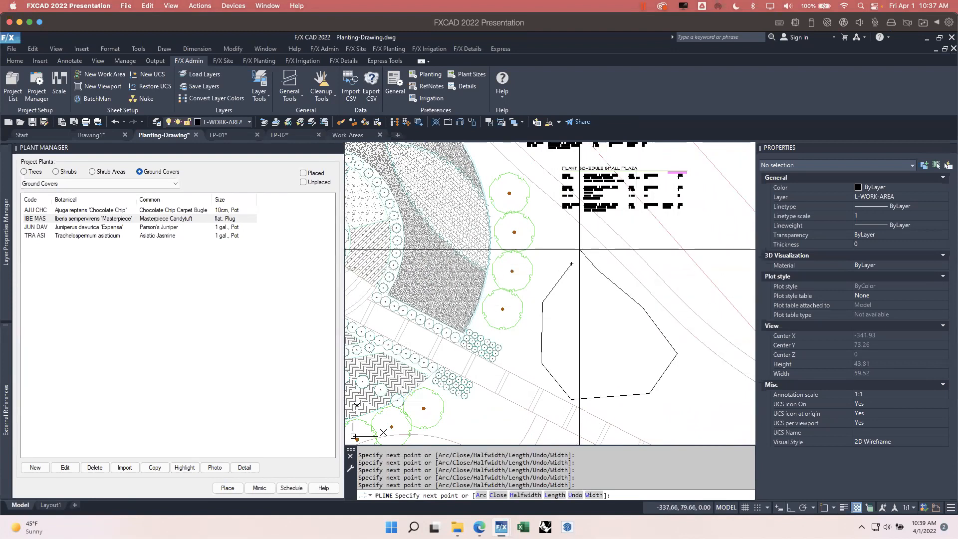
text(c)
key(Return)
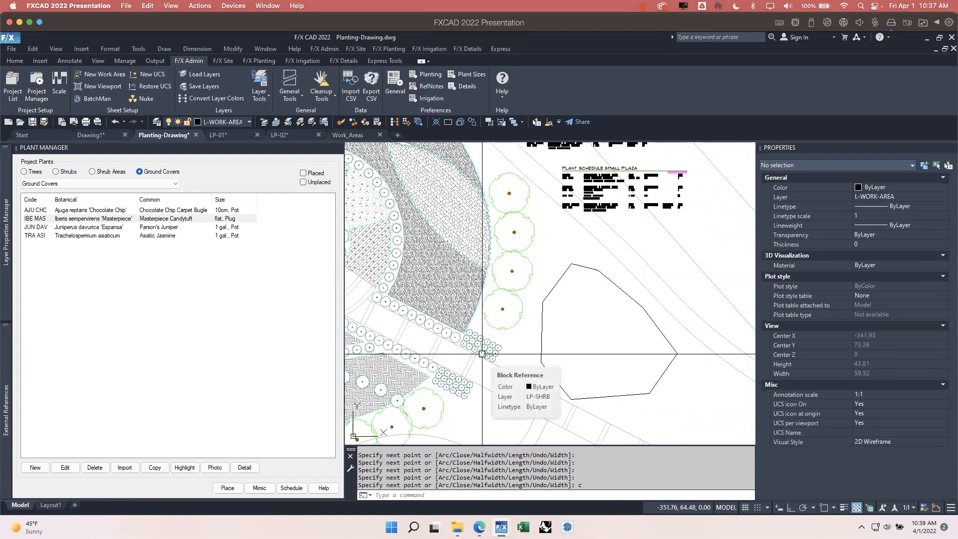
Clone the Rockspray Cotoneaster from the path edge, review the placement shortcut list, and place one shrub at the new polyline's upper corner
click(267, 60)
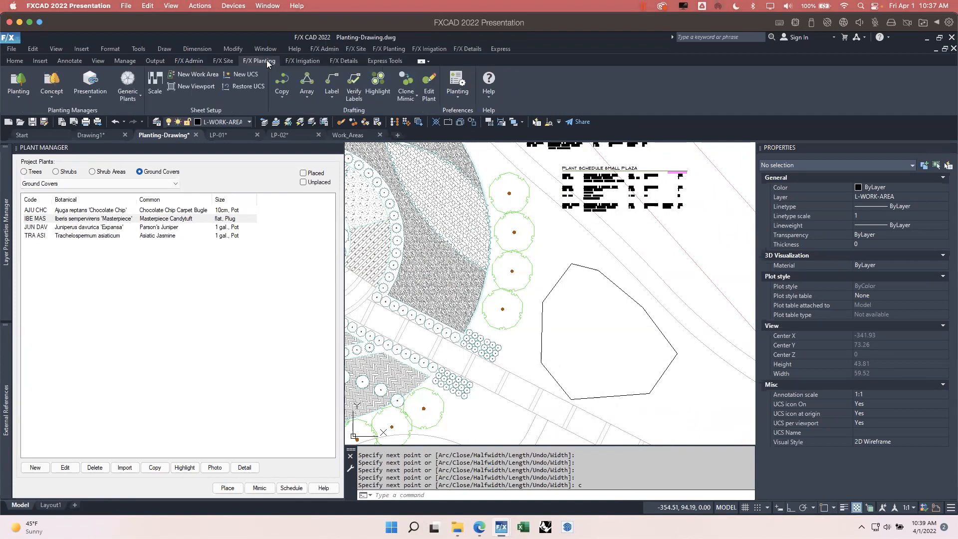
click(413, 99)
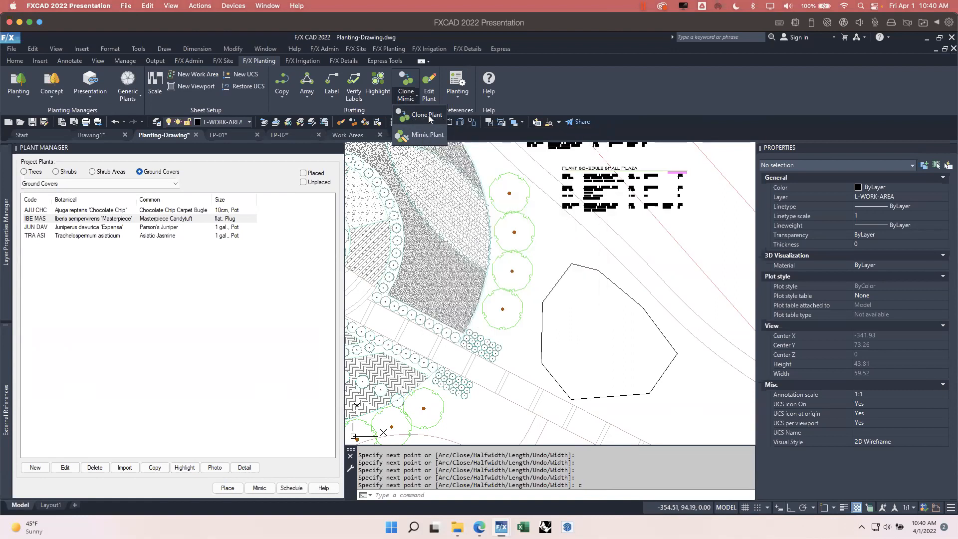
click(428, 116)
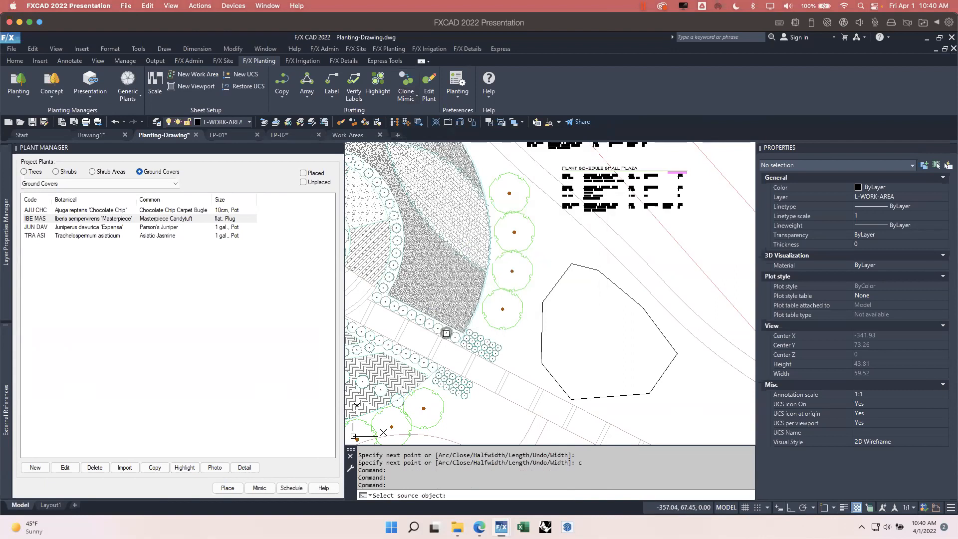
click(446, 334)
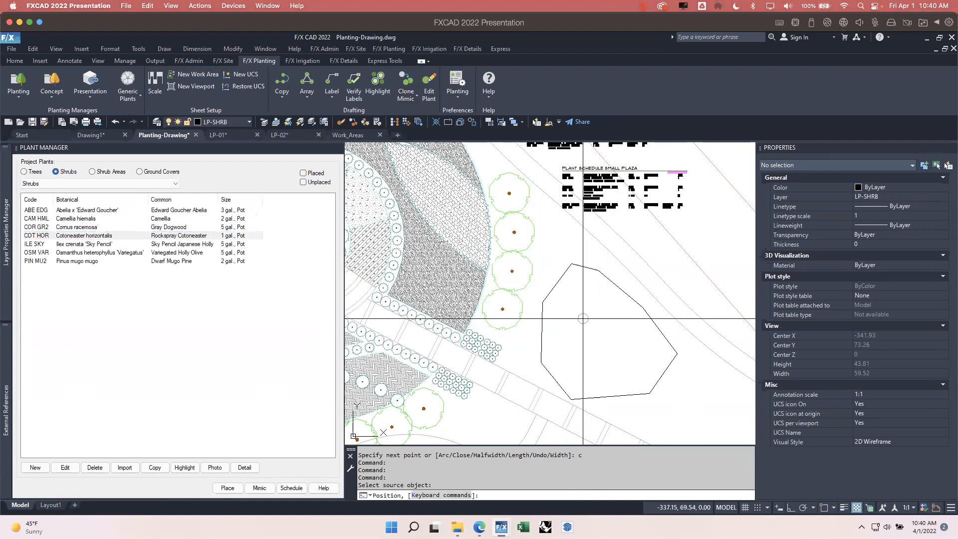
middle_drag(583, 319, 546, 295)
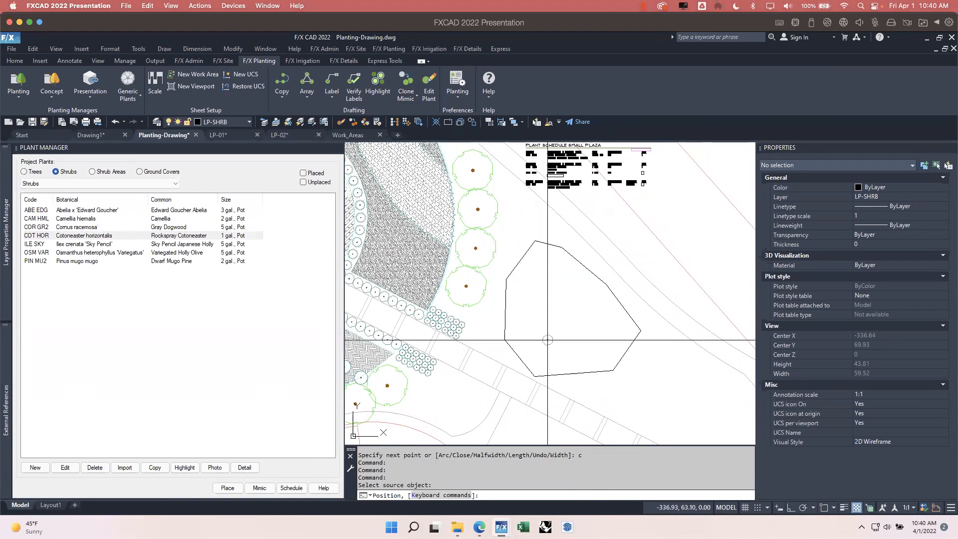
key(k)
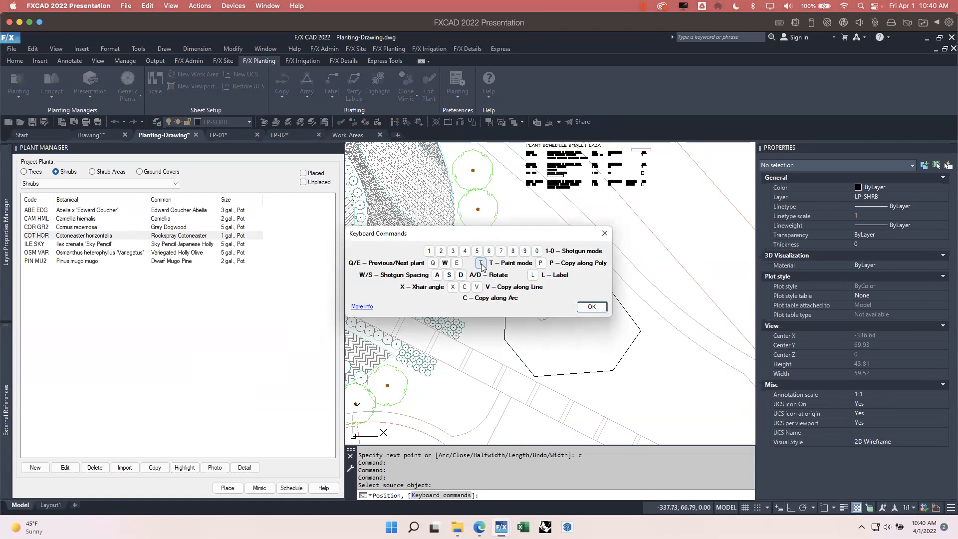
click(592, 307)
scroll(557, 305, up, 2)
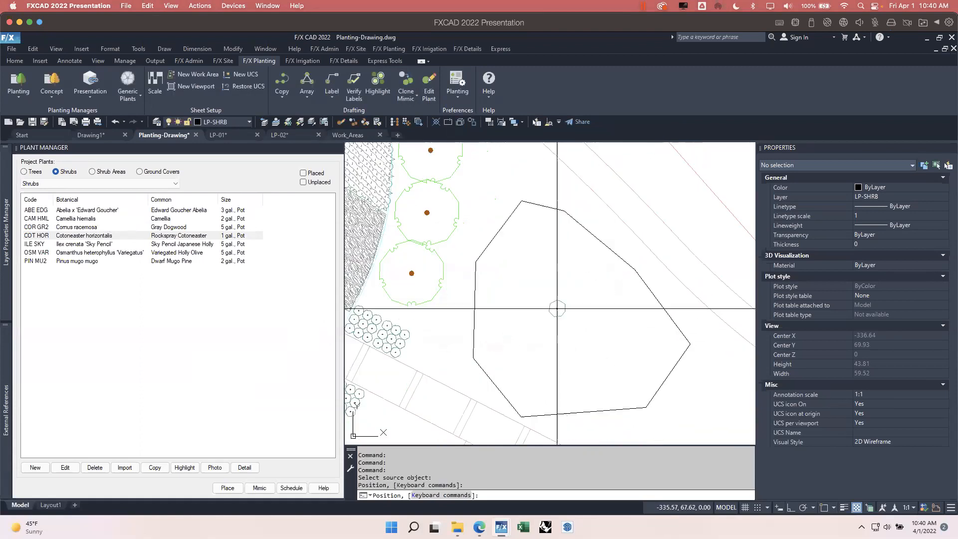
click(526, 214)
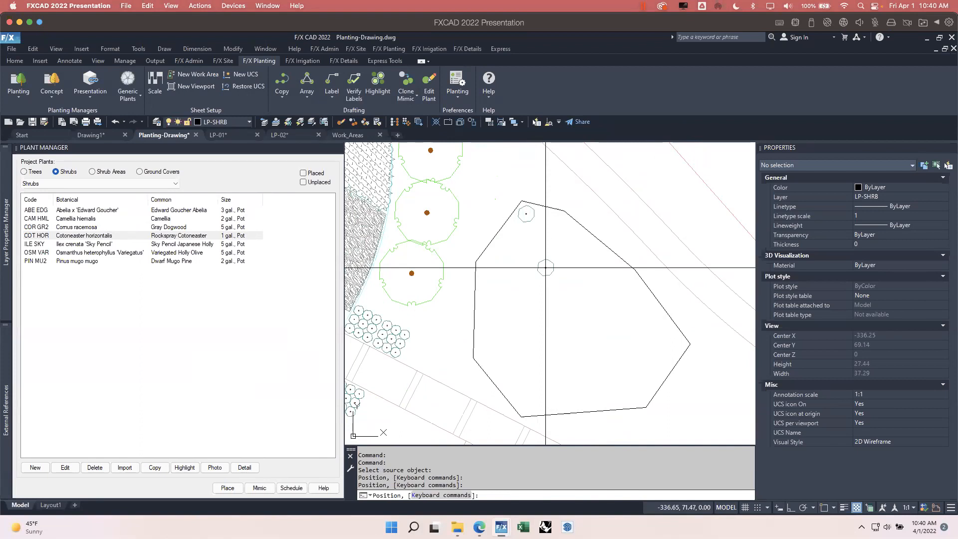
Fill the polyline area with tightly packed rows of Rockspray Cotoneaster using paint mode
key(p)
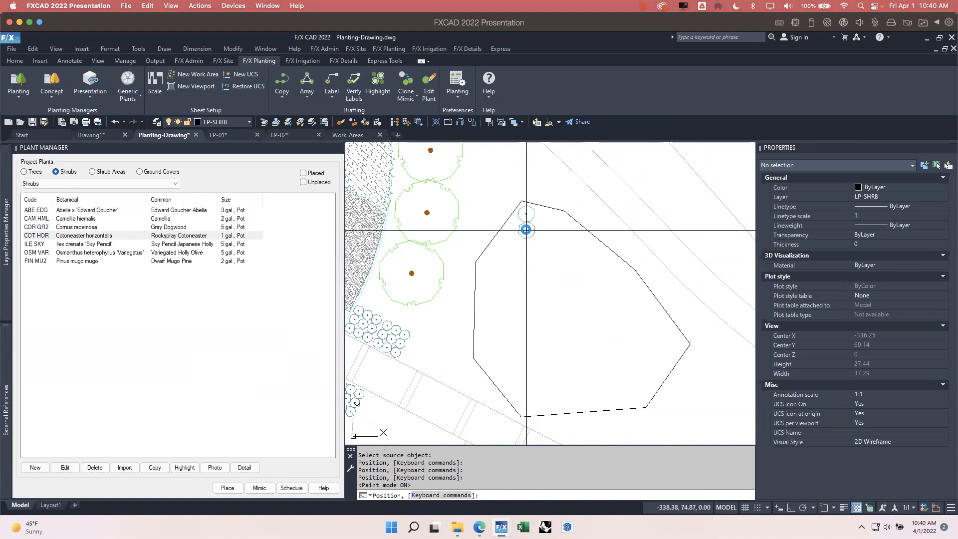
mouse_move(526, 229)
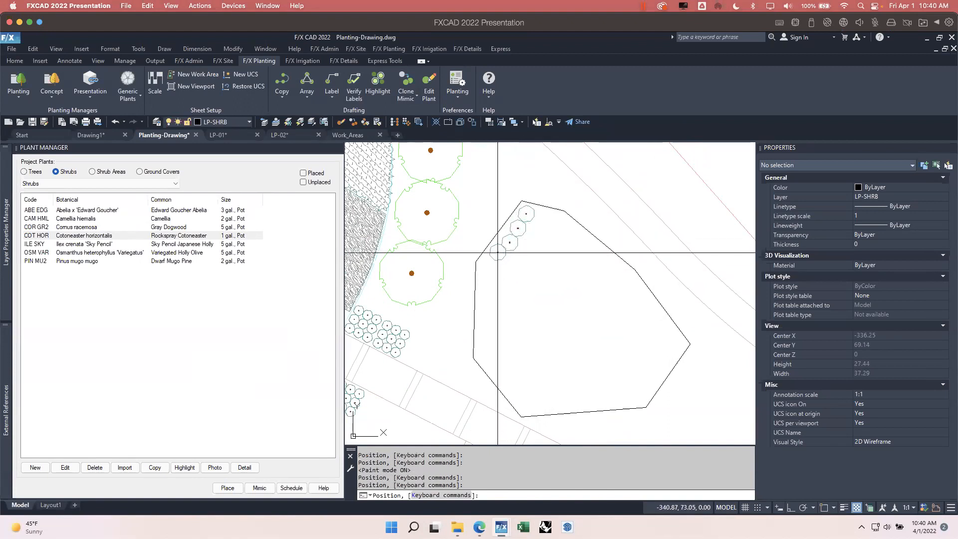
mouse_move(493, 259)
click(534, 228)
click(551, 228)
click(543, 214)
click(560, 242)
click(567, 229)
click(576, 242)
click(567, 256)
click(551, 257)
click(536, 257)
click(543, 243)
click(543, 271)
click(526, 271)
click(509, 271)
click(493, 271)
click(485, 285)
click(502, 285)
click(518, 285)
click(535, 285)
click(493, 299)
click(509, 299)
click(527, 299)
click(542, 300)
click(551, 285)
click(559, 271)
click(576, 271)
click(584, 256)
click(593, 271)
click(568, 285)
click(584, 285)
click(601, 285)
click(559, 300)
click(576, 300)
click(568, 314)
click(584, 314)
click(593, 300)
click(609, 299)
click(600, 314)
click(551, 314)
click(559, 328)
click(534, 314)
click(501, 314)
click(485, 313)
click(493, 328)
click(510, 329)
click(527, 329)
click(542, 328)
click(518, 343)
click(501, 342)
click(509, 356)
click(542, 356)
click(551, 342)
click(534, 342)
click(526, 356)
click(535, 371)
click(551, 371)
click(568, 371)
click(559, 357)
click(567, 342)
click(576, 329)
click(593, 328)
click(584, 371)
click(593, 356)
click(600, 342)
click(609, 328)
click(617, 314)
click(576, 357)
click(609, 357)
click(601, 371)
click(625, 357)
click(616, 370)
click(593, 385)
click(576, 384)
click(559, 385)
click(543, 385)
click(526, 385)
click(518, 371)
click(501, 371)
click(485, 343)
click(493, 357)
click(510, 384)
click(534, 400)
click(518, 400)
click(551, 400)
click(568, 400)
click(584, 400)
click(601, 400)
click(617, 400)
click(626, 385)
click(633, 370)
click(642, 356)
click(633, 342)
click(625, 328)
click(634, 314)
click(626, 299)
click(617, 285)
click(609, 271)
click(601, 257)
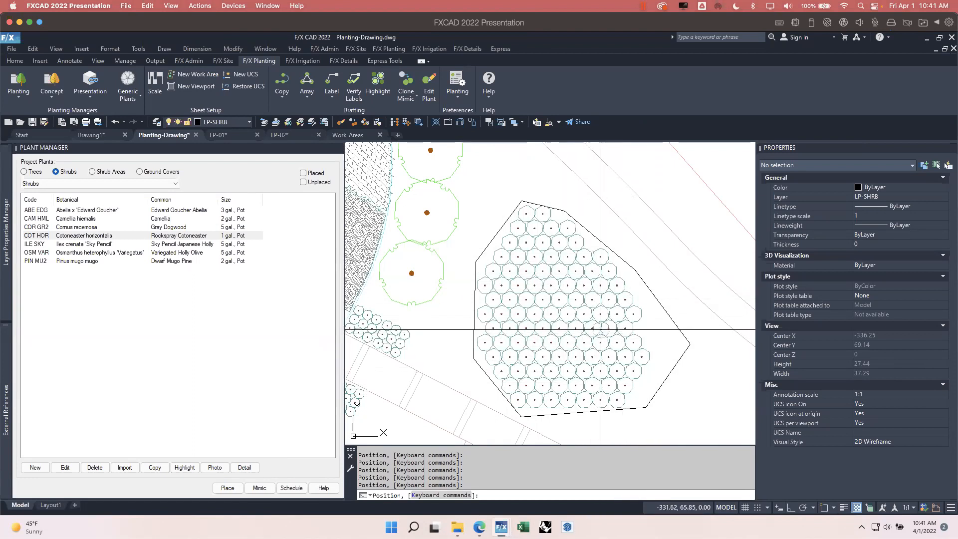
Align the crosshair with the polyline's sloping right edge and fill the remaining gaps along that side with Rockspray Cotoneaster
key(x)
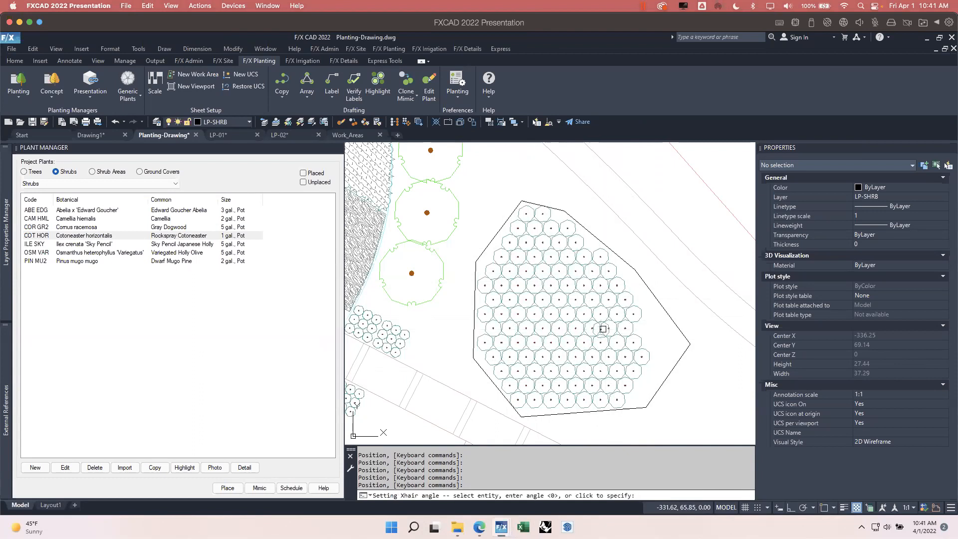
click(668, 312)
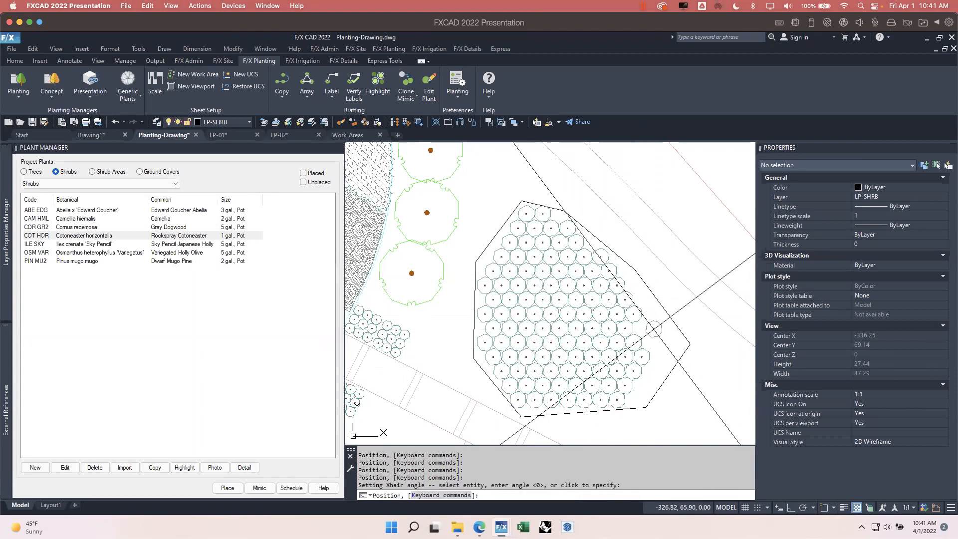
click(651, 371)
click(644, 385)
click(670, 339)
click(660, 326)
click(650, 312)
click(640, 298)
click(631, 284)
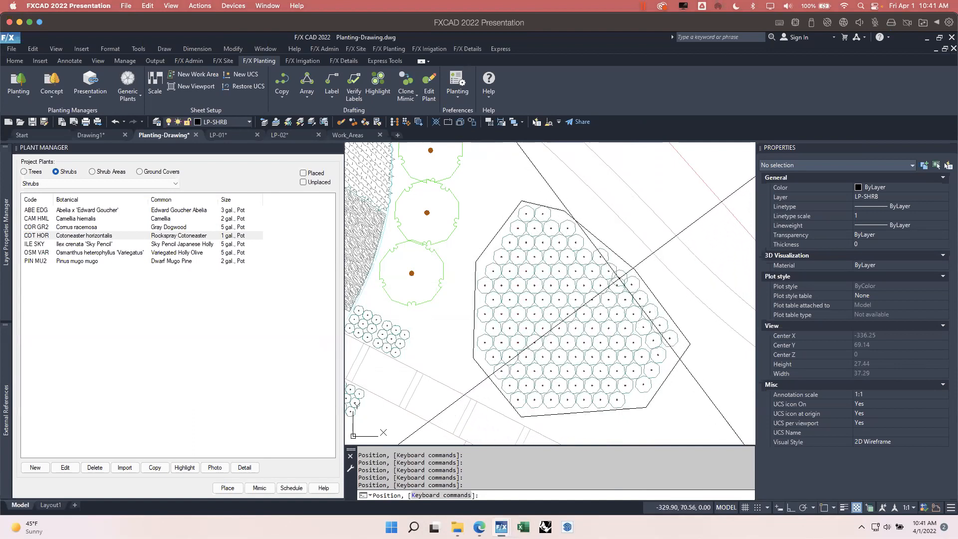
click(635, 398)
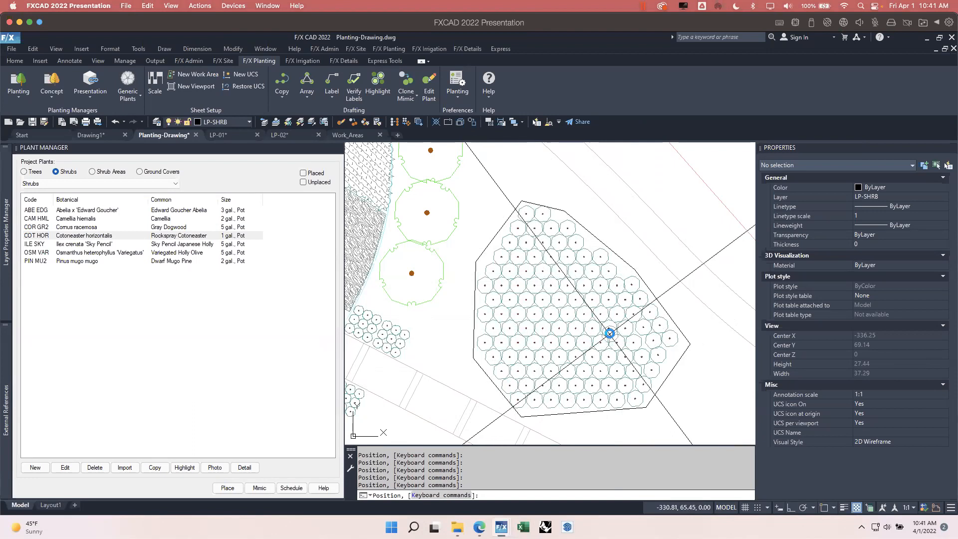
key(Return)
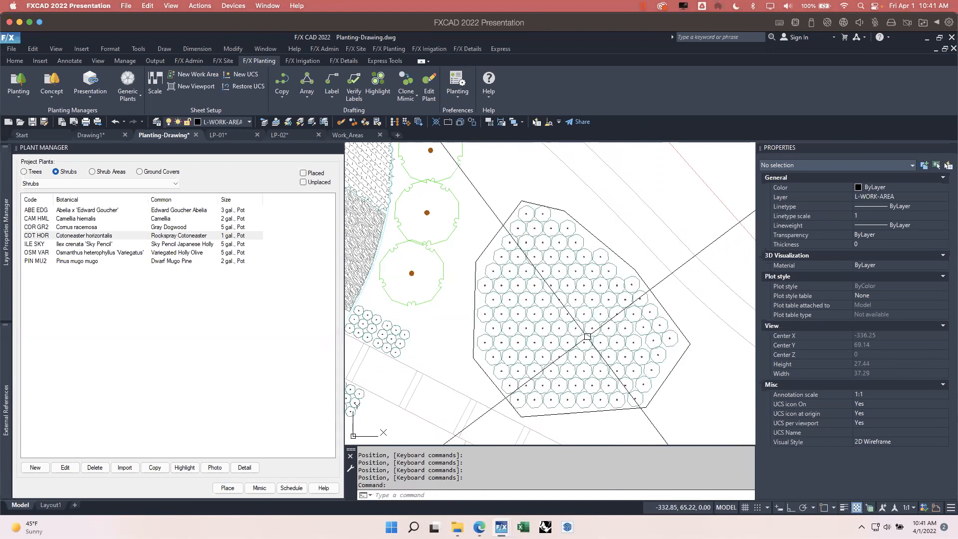
Reset the crosshair angle to 0 with the XHAIR command
text(xhair)
key(Return)
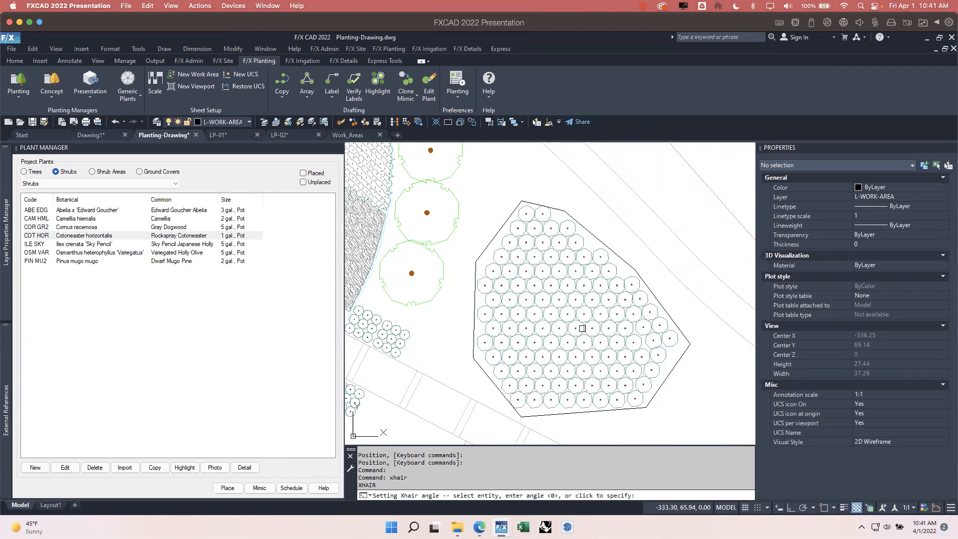
key(Return)
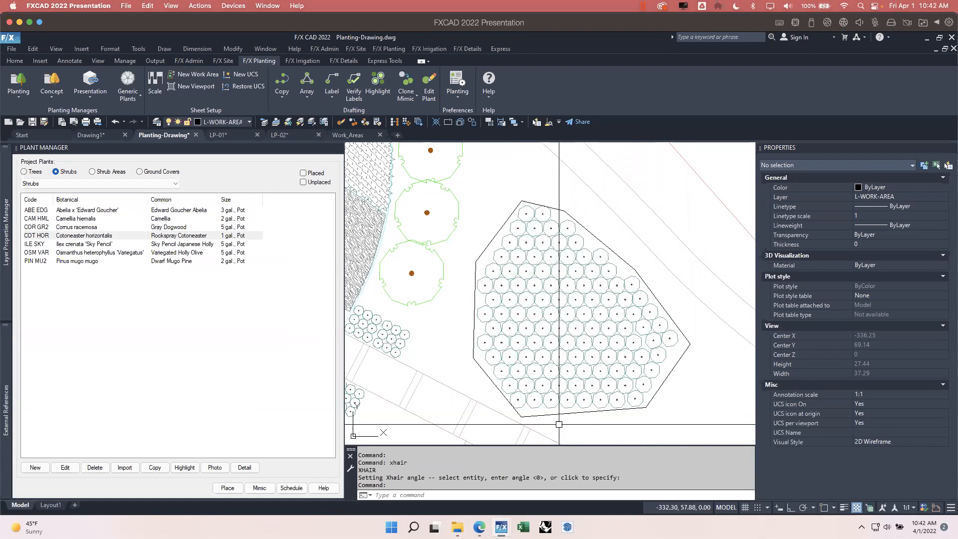
click(282, 96)
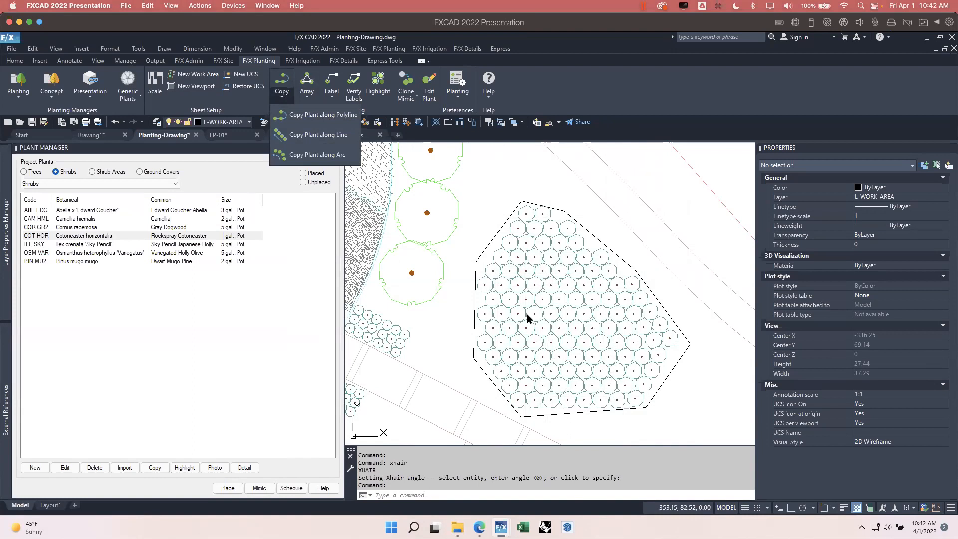
click(482, 201)
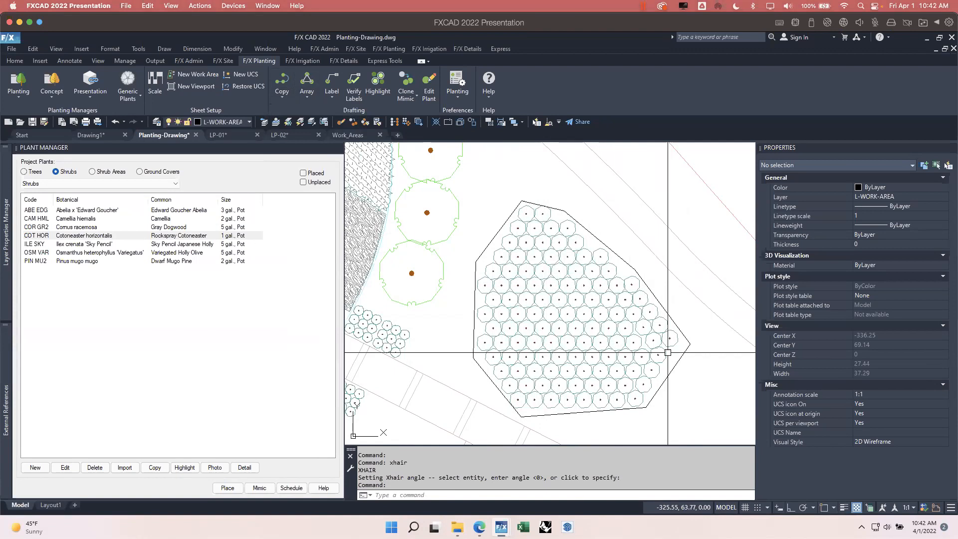
click(606, 311)
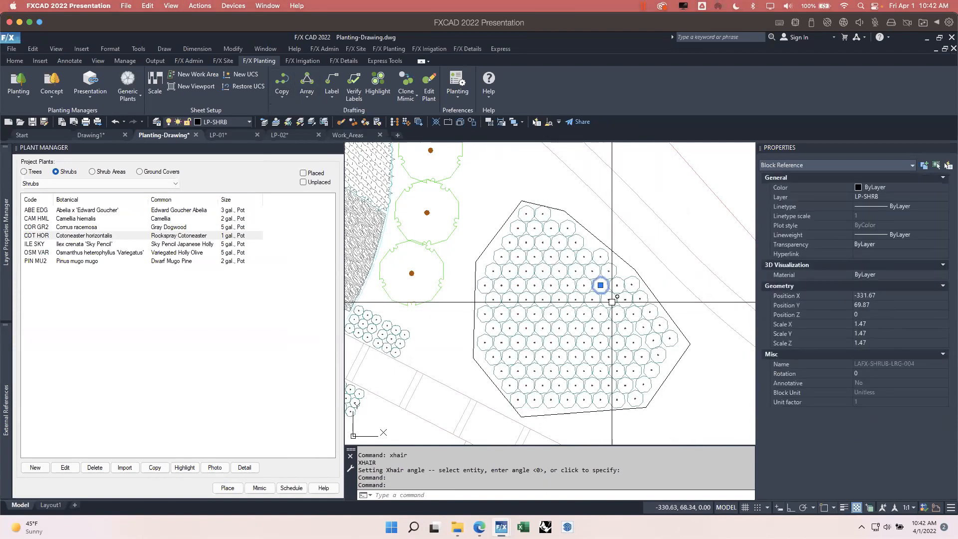
key(Escape)
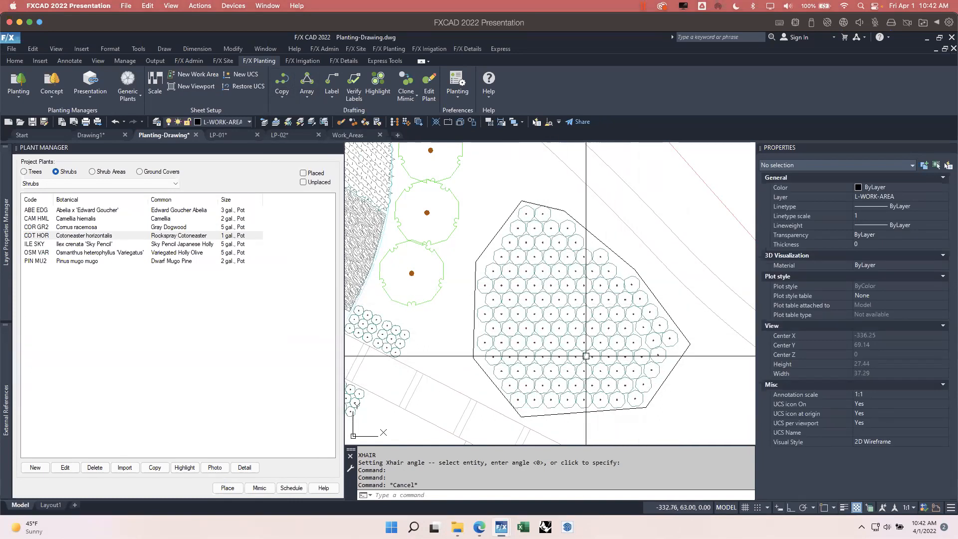
click(129, 94)
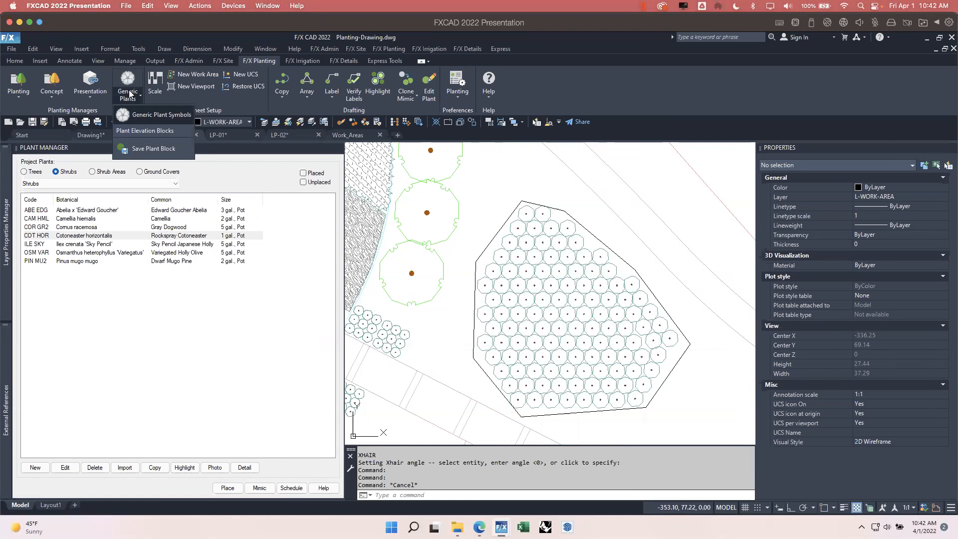
click(101, 96)
click(95, 94)
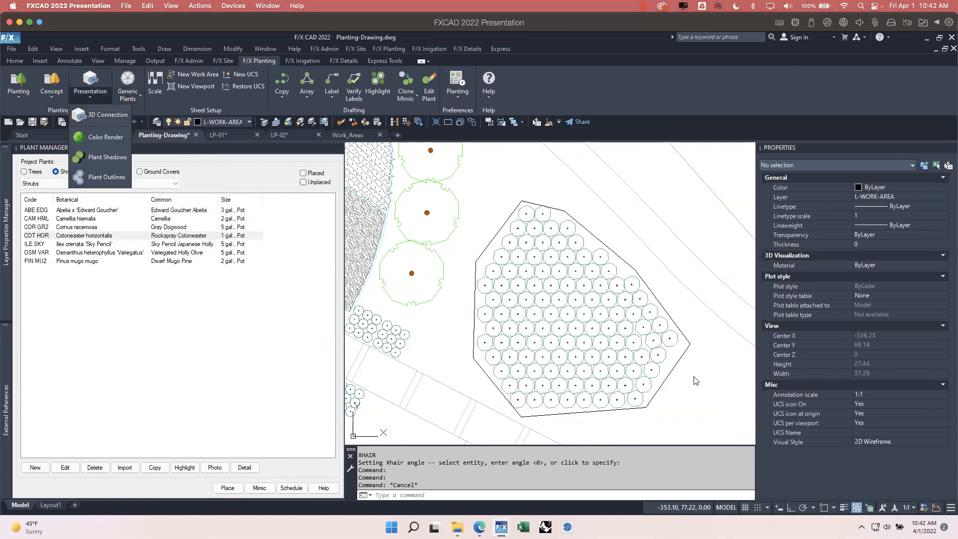
click(618, 246)
click(601, 218)
click(584, 208)
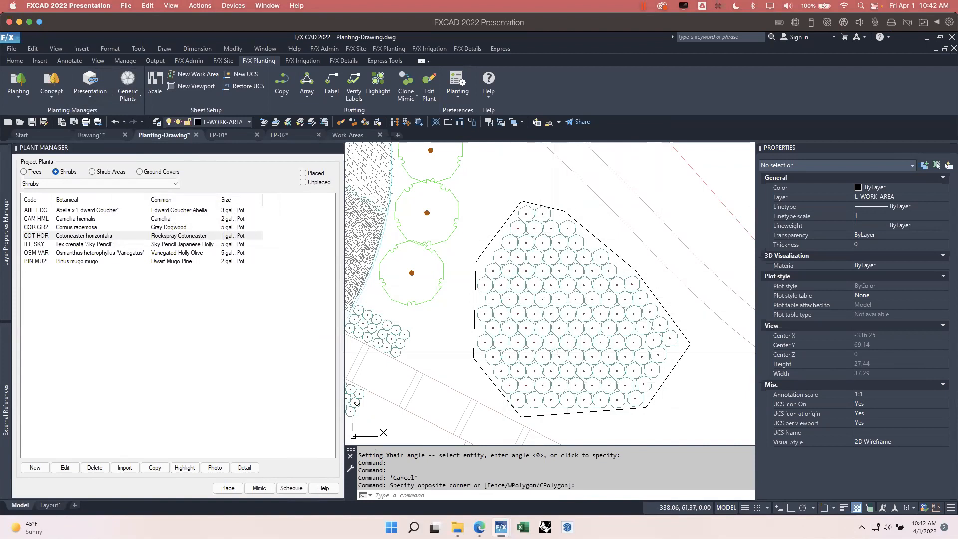
mouse_move(611, 325)
middle_down()
mouse_move(546, 321)
mouse_move(541, 310)
mouse_move(573, 332)
mouse_move(637, 325)
middle_up()
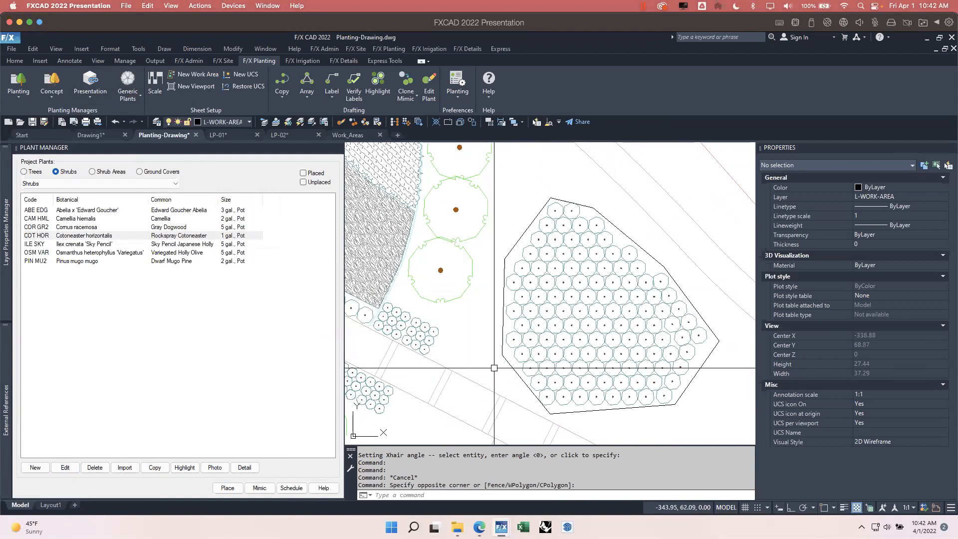
Edit the Rockspray Cotoneaster in the polyline area to use symbol SHRUB-LRG-022 with a symbol width of 1.8 m
click(428, 86)
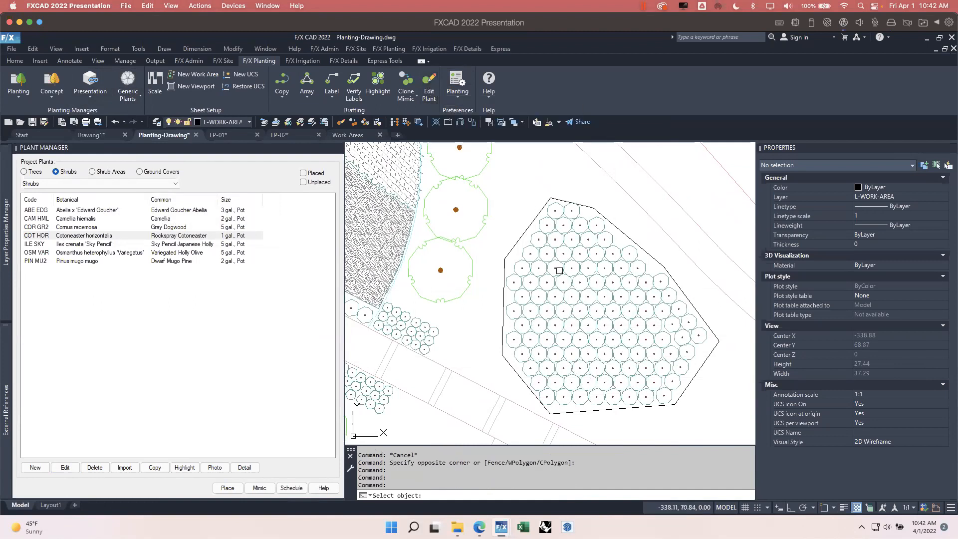
click(589, 331)
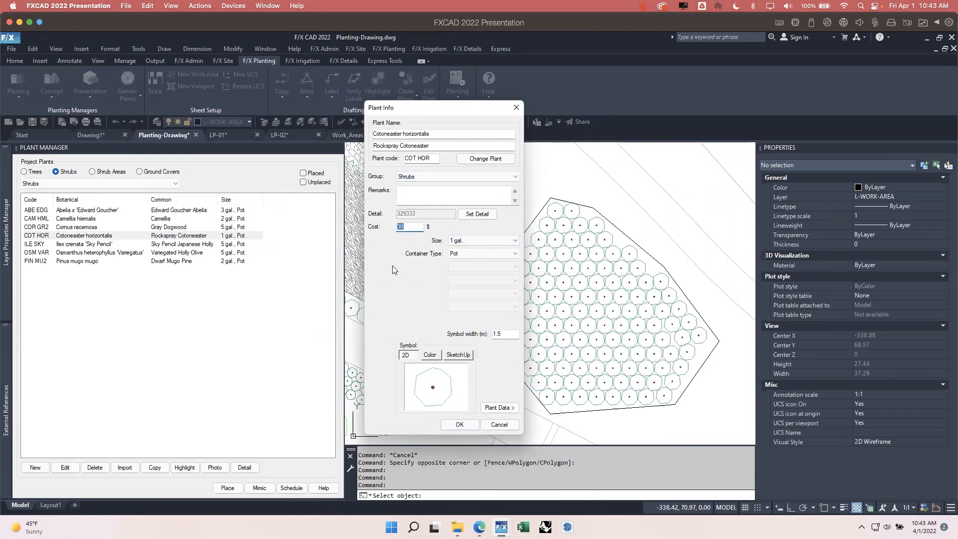
click(436, 388)
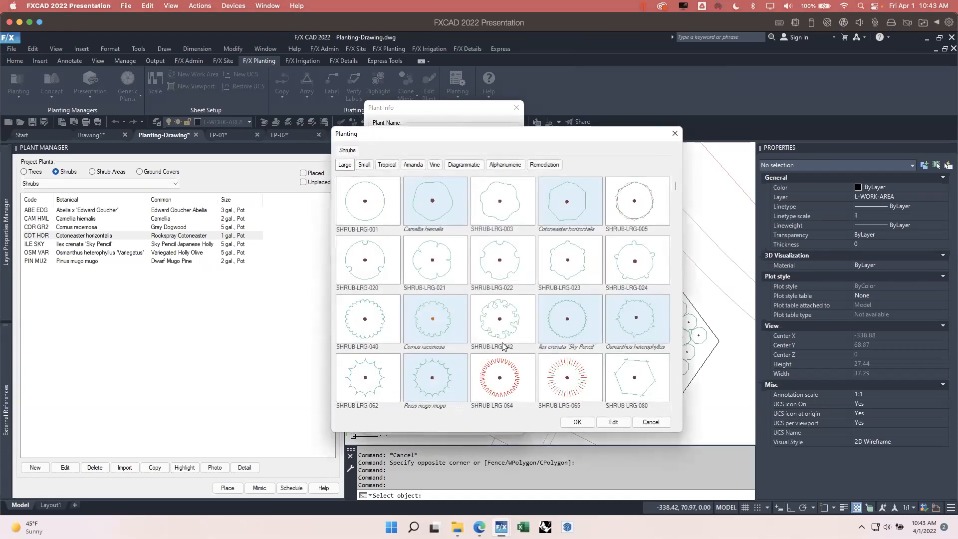
click(509, 266)
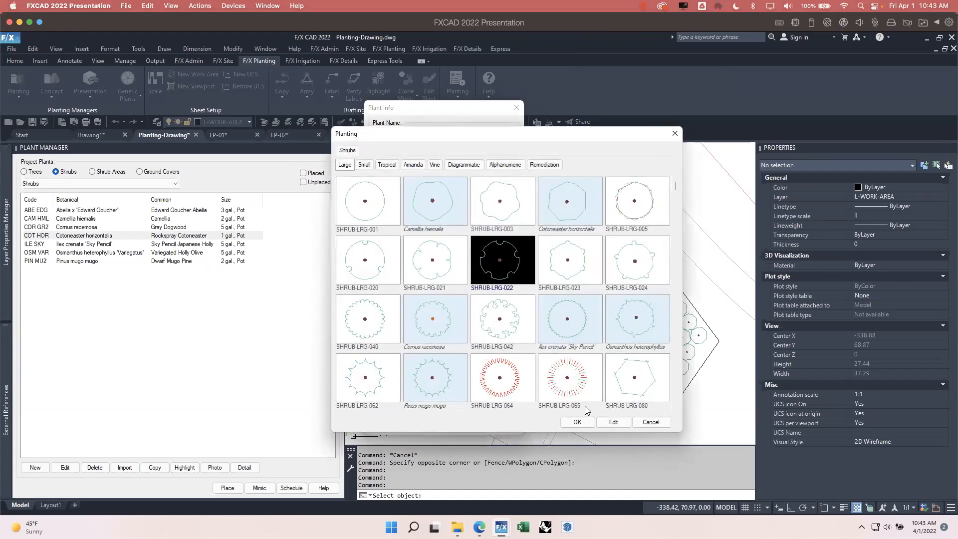
click(578, 422)
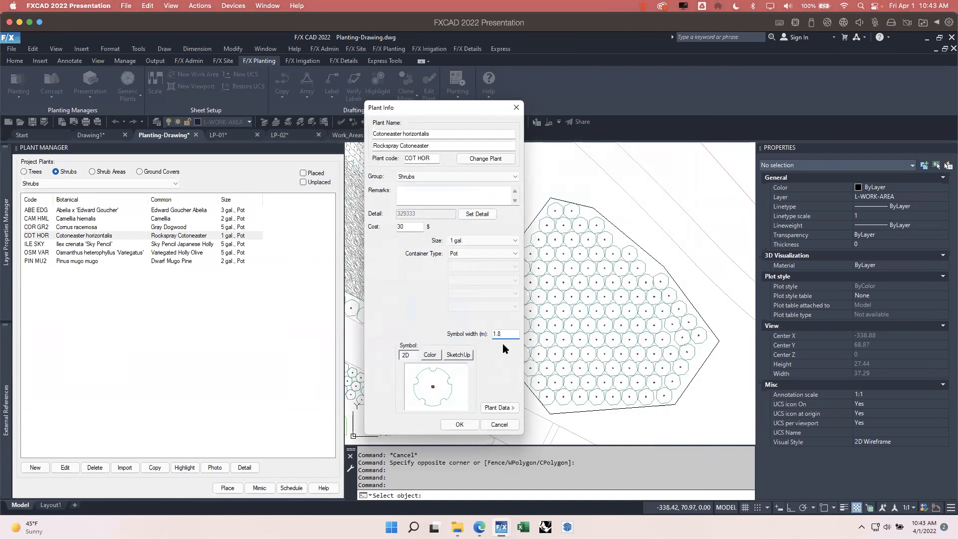
click(471, 424)
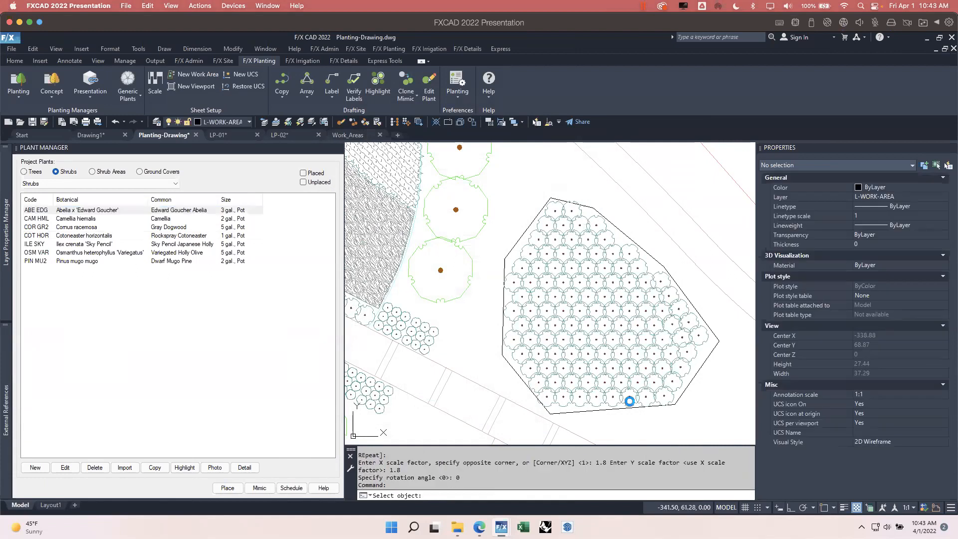
click(514, 424)
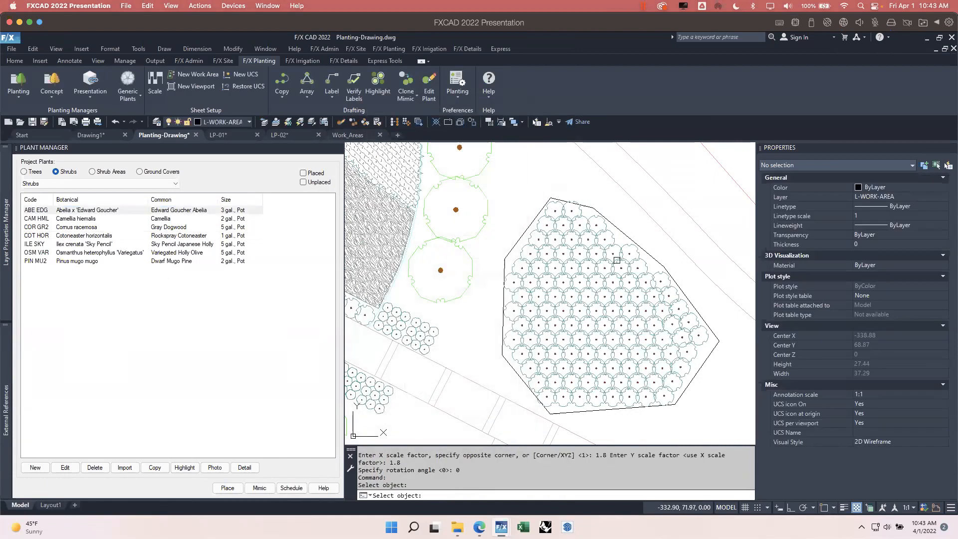
right_click(640, 328)
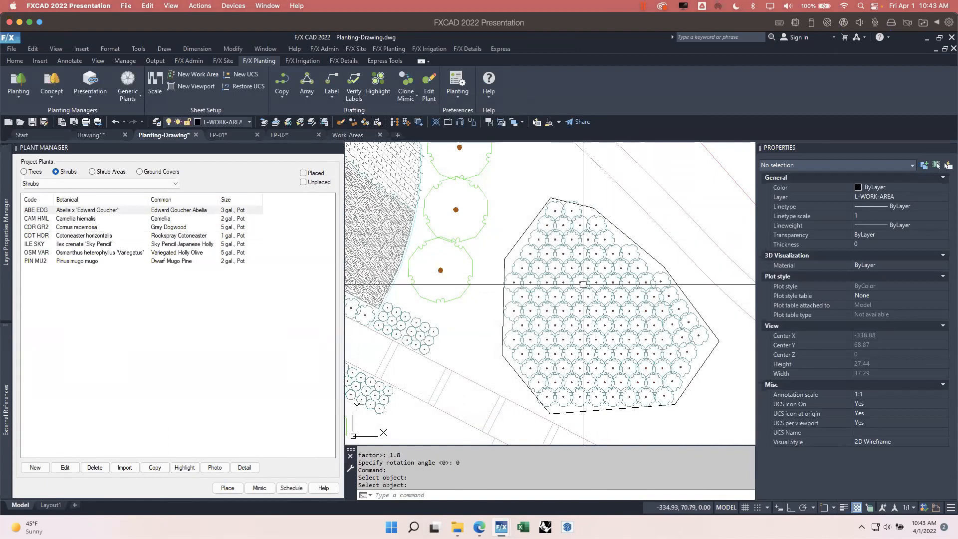
Mimic the leftmost tree below the lower ground-cover bed onto the middle of the three plaza trees
scroll(582, 316, down, 2)
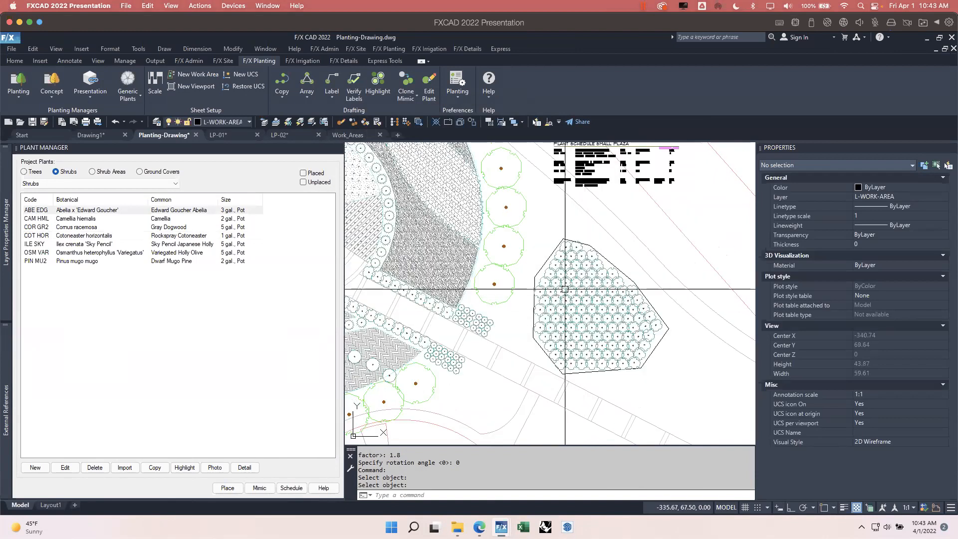
scroll(524, 199, down, 1)
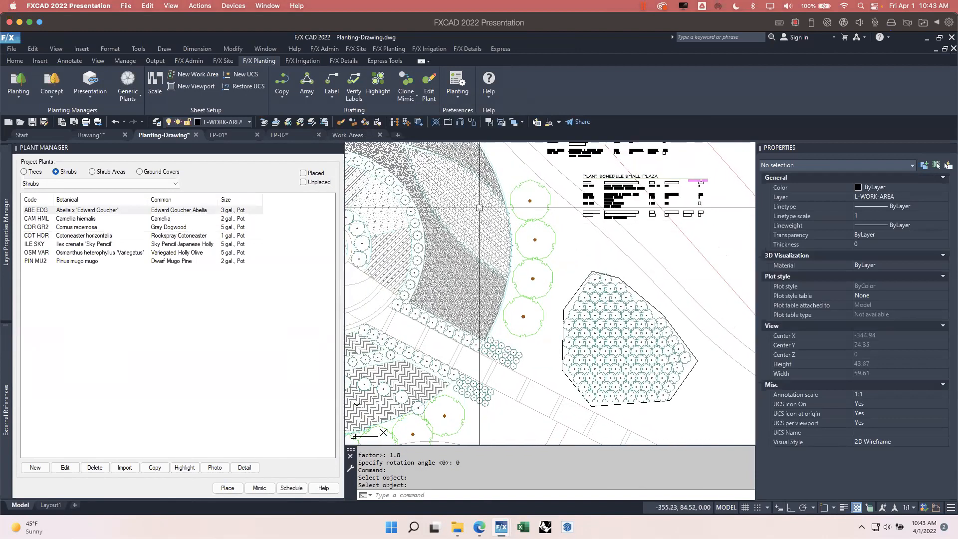
mouse_move(585, 312)
middle_down()
mouse_move(508, 307)
mouse_move(567, 312)
mouse_move(529, 308)
middle_up()
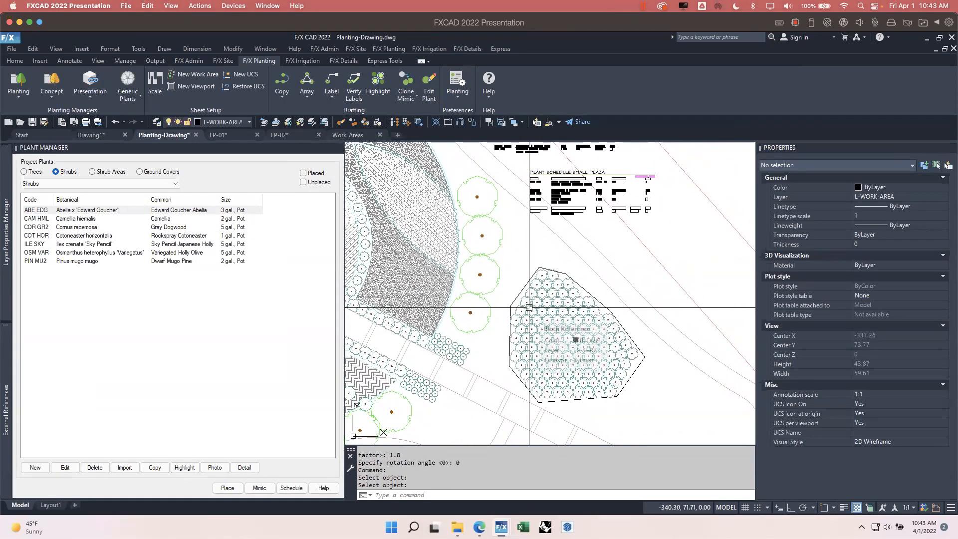
click(414, 102)
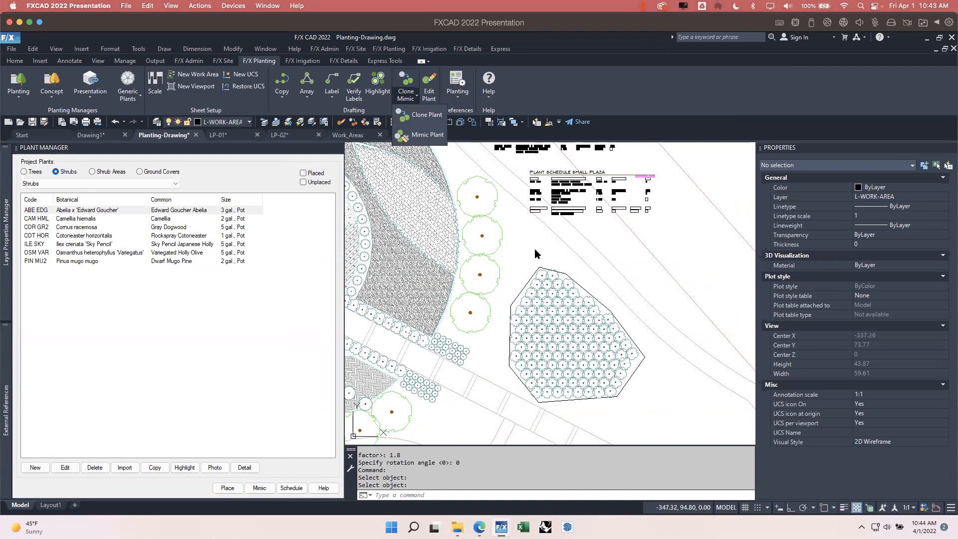
click(427, 135)
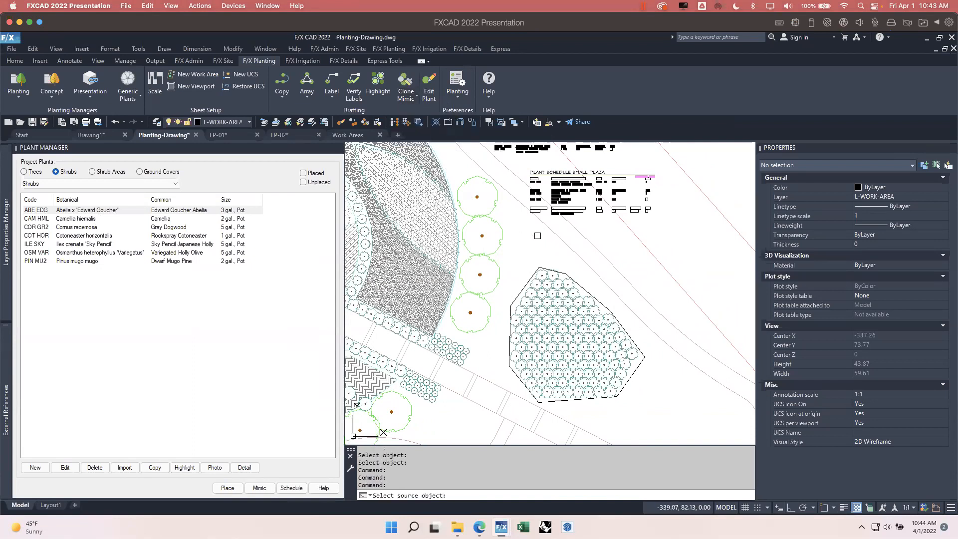
scroll(538, 236, down, 2)
middle_drag(559, 253, 591, 260)
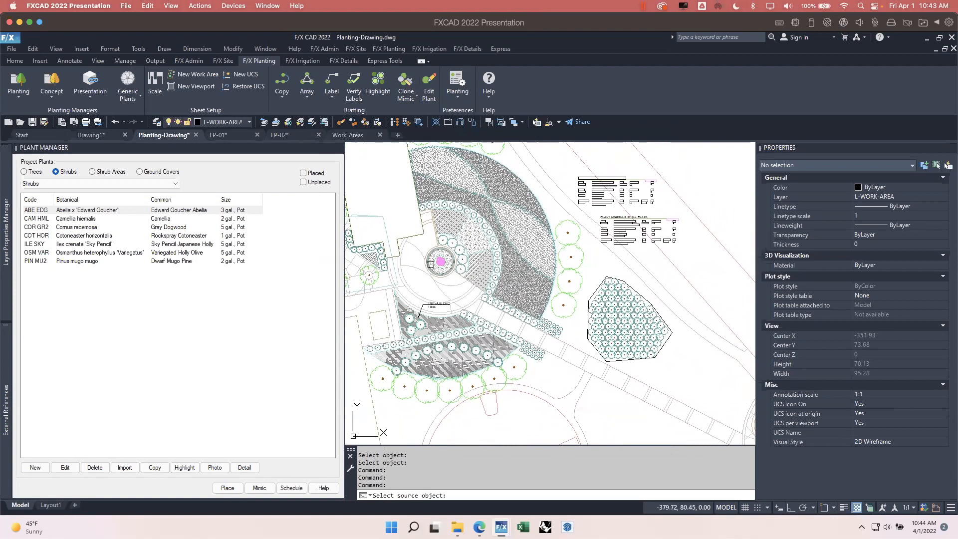
scroll(433, 264, up, 2)
middle_drag(440, 261, 548, 277)
scroll(442, 273, up, 2)
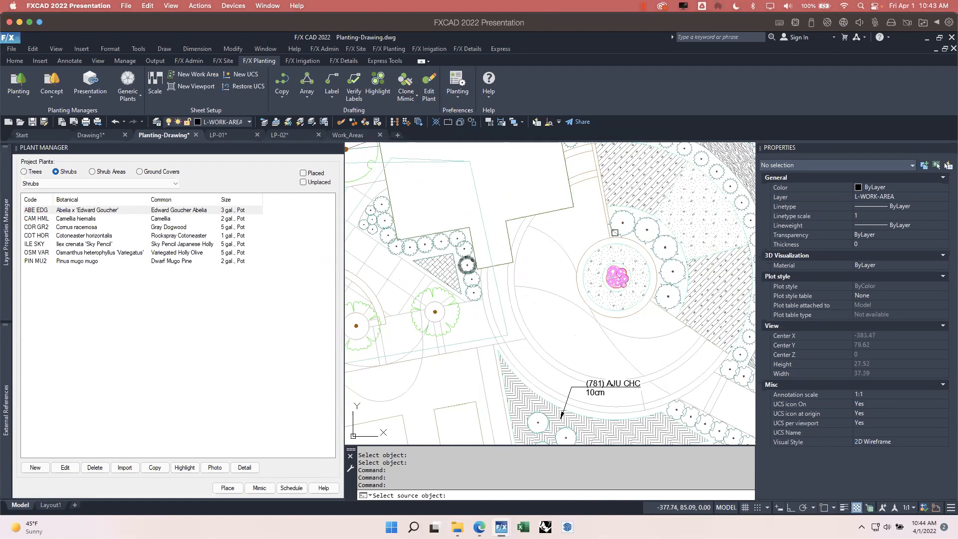
scroll(514, 210, down, 4)
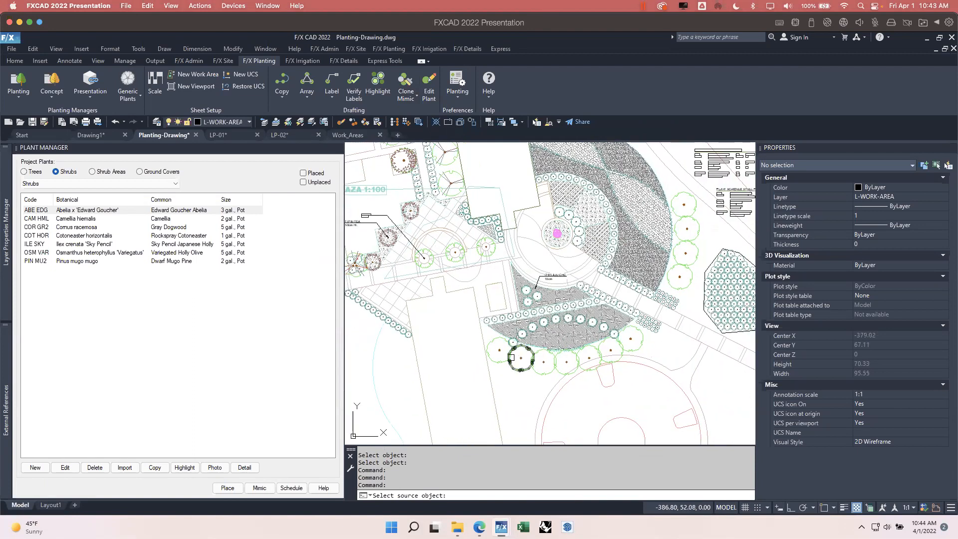
click(497, 352)
scroll(474, 264, up, 2)
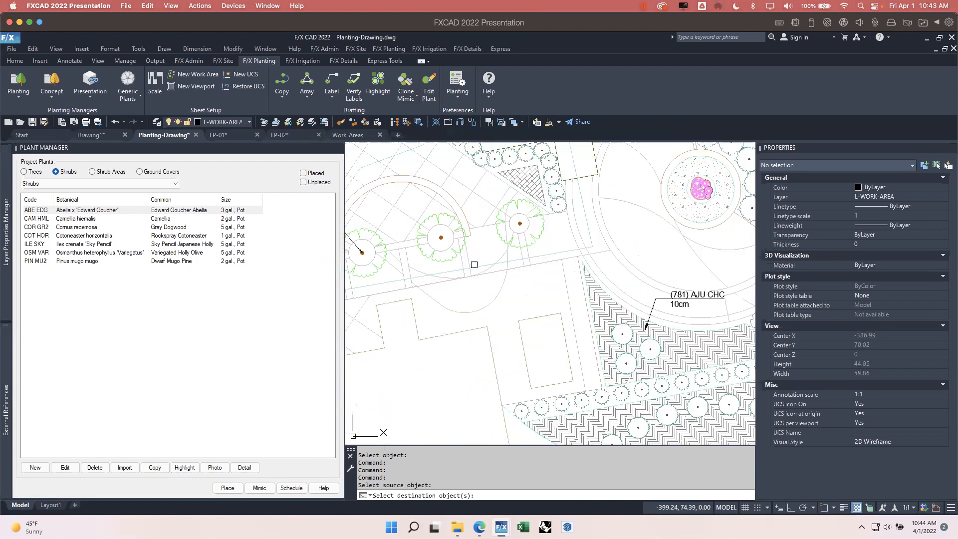
click(440, 237)
scroll(442, 238, down, 2)
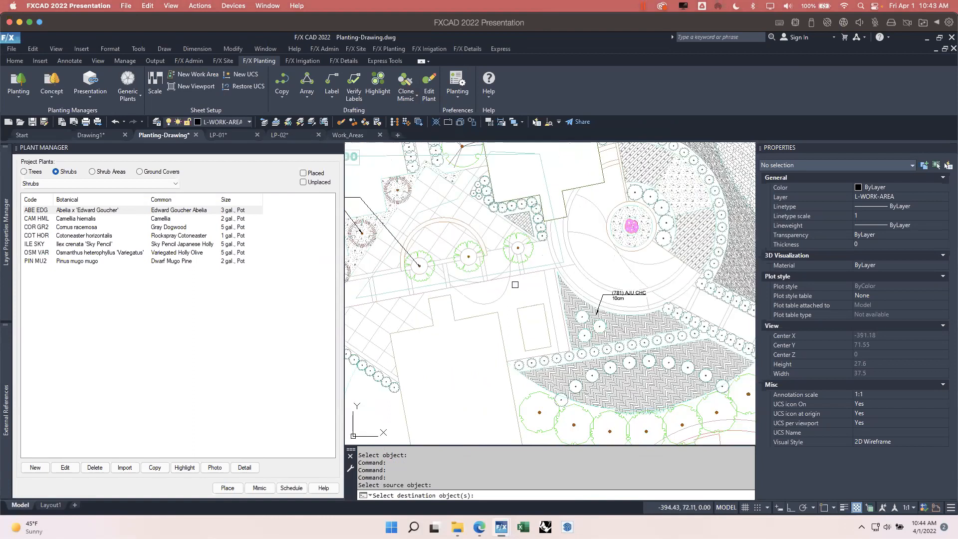
key(ctrl+z)
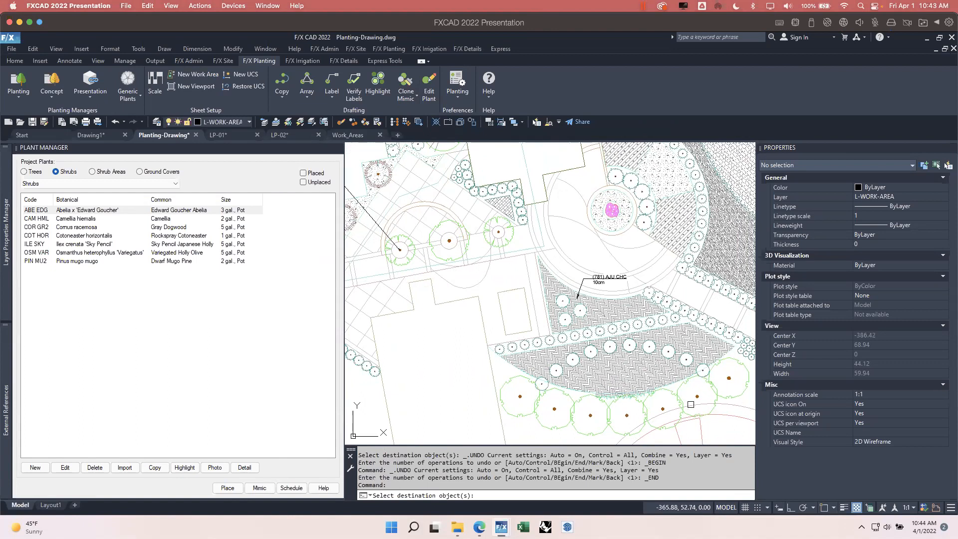
Window-select across the plaza to mimic the source tree onto the remaining matching trees, and inspect the rightmost plaza tree's properties
scroll(630, 410, down, 2)
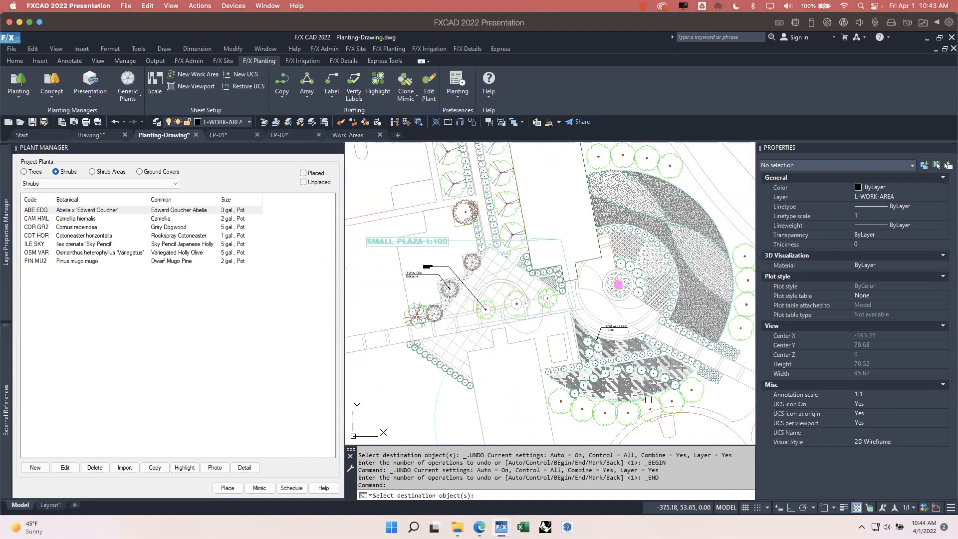
click(707, 437)
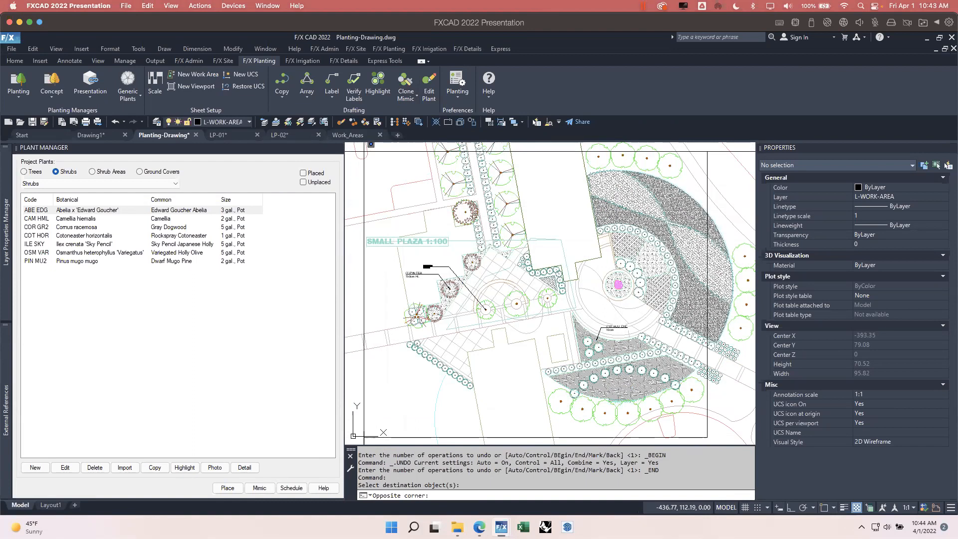
click(364, 151)
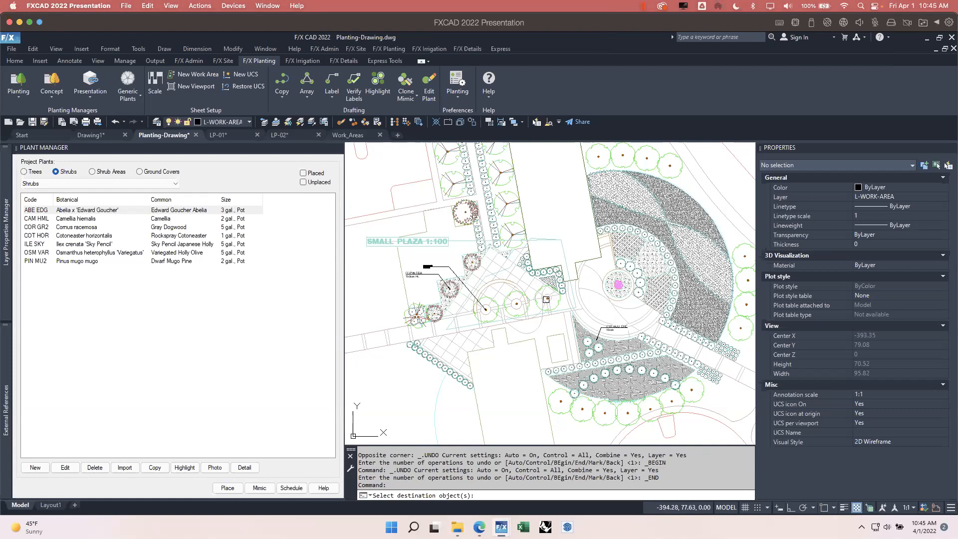
key(Return)
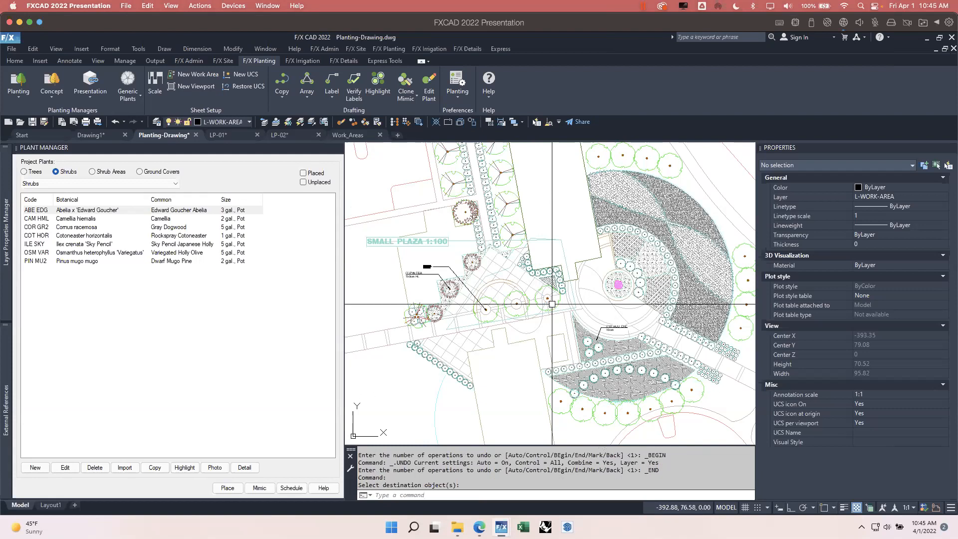
scroll(549, 299, up, 5)
click(545, 298)
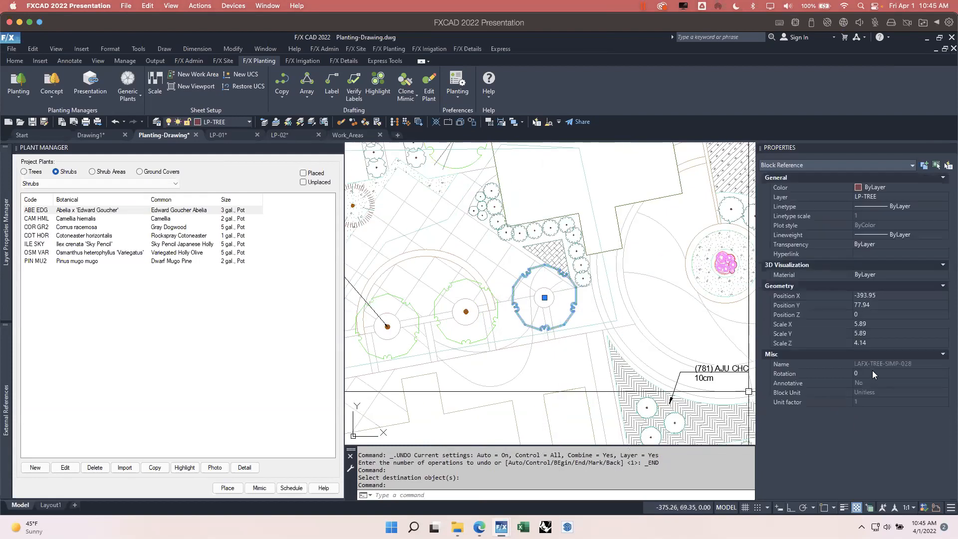
scroll(572, 349, down, 2)
scroll(572, 349, down, 2)
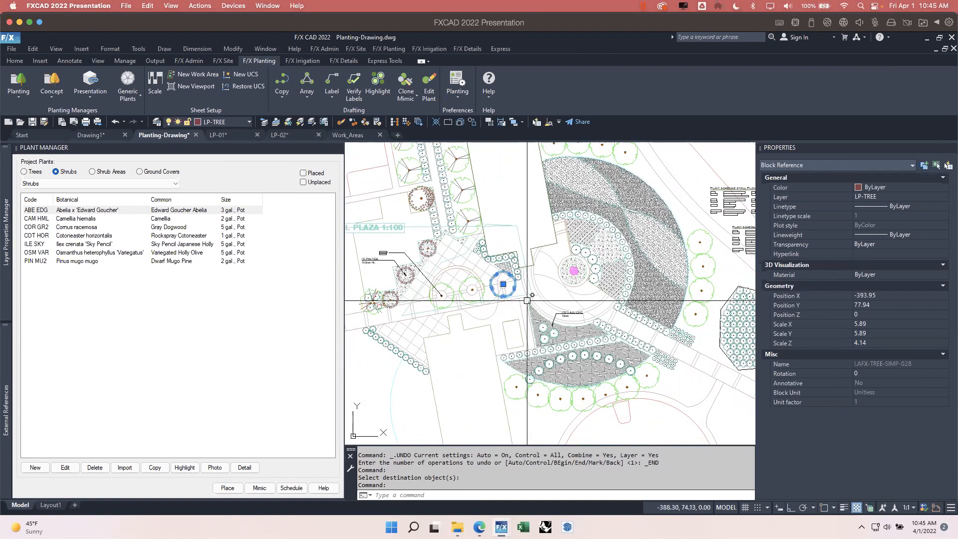
key(Escape)
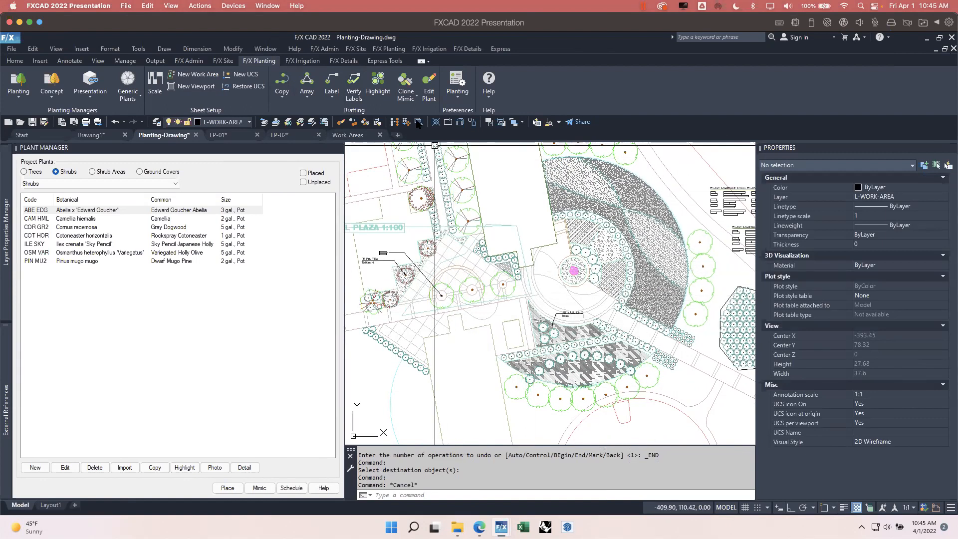
Mimic the diagonal ground-cover hatch from the wedge beside the round planter onto the outer upper band of the large curved bed
click(408, 98)
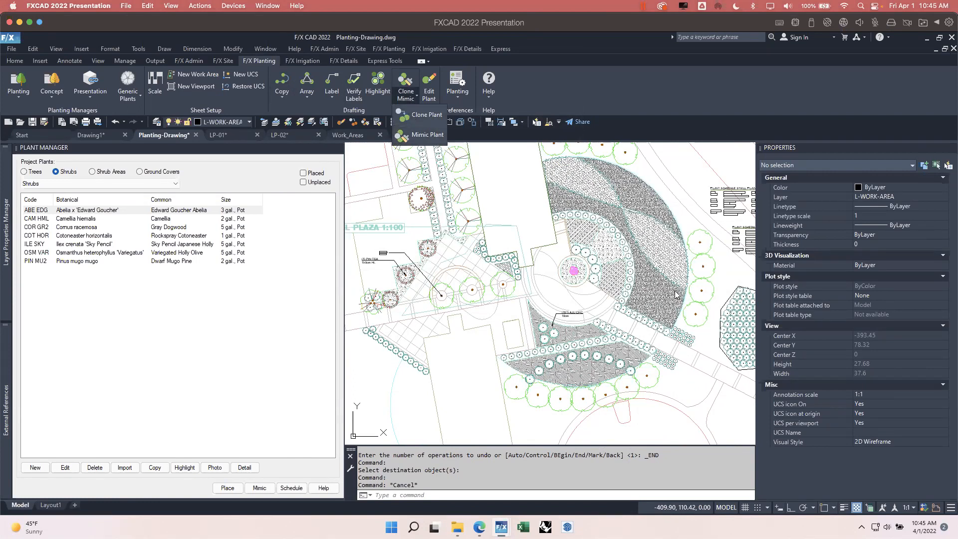
click(420, 134)
scroll(658, 290, up, 3)
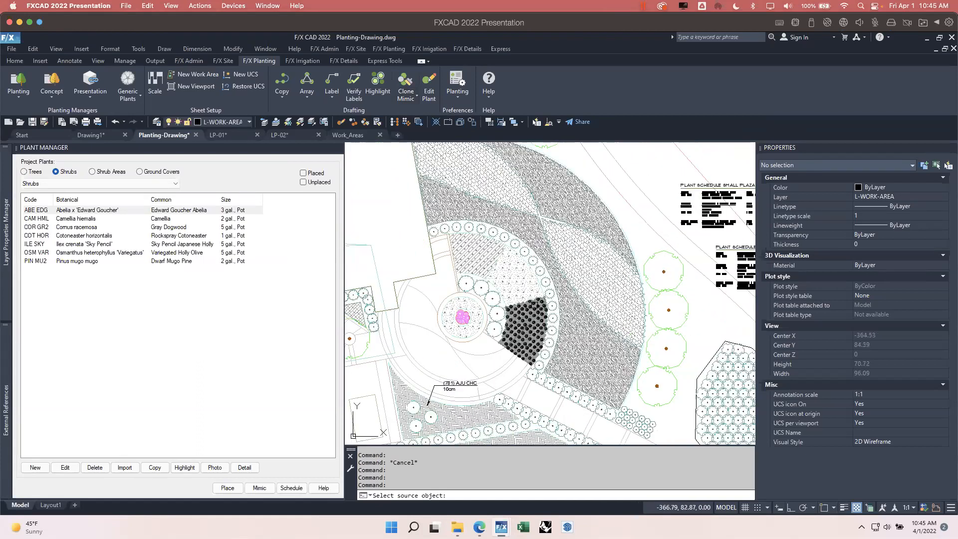
scroll(525, 325, up, 5)
click(531, 322)
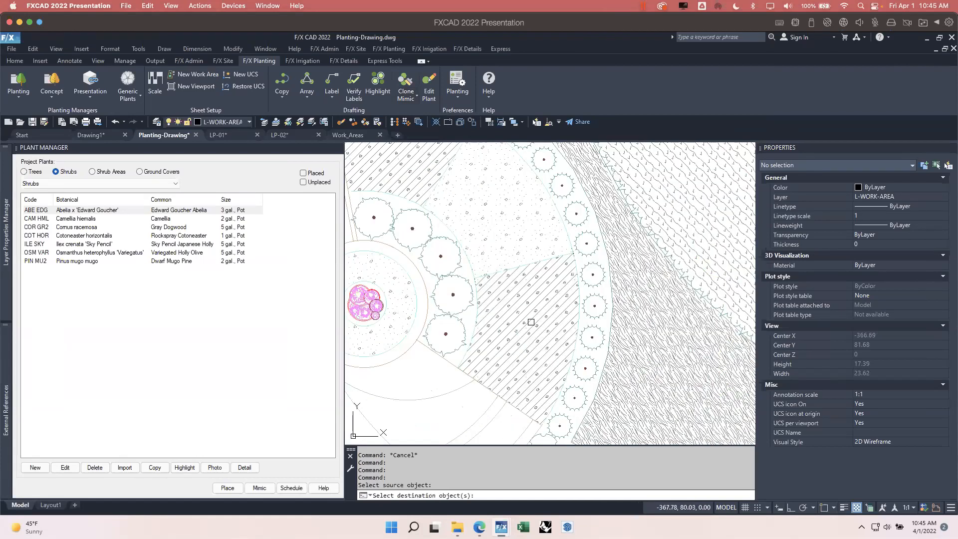
click(568, 371)
scroll(538, 385, down, 5)
scroll(553, 326, up, 4)
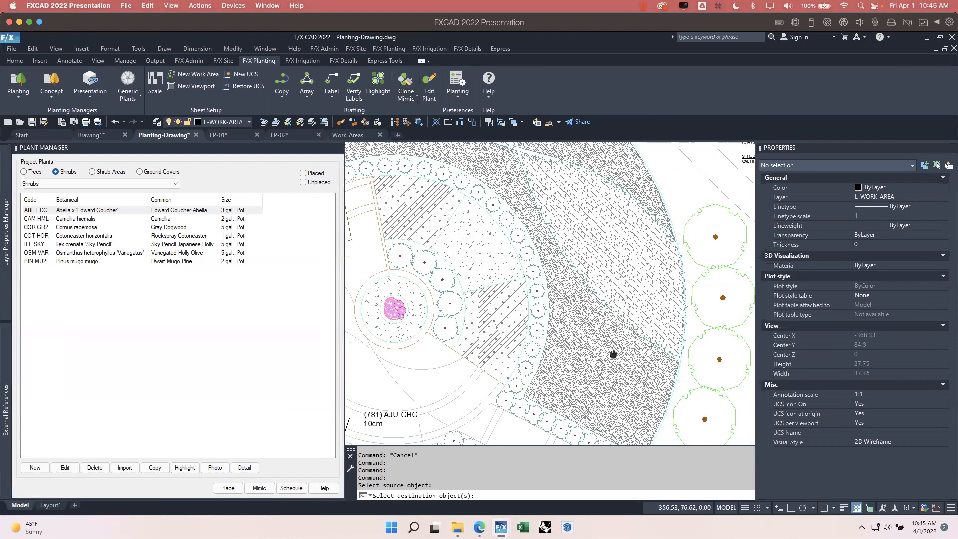
middle_drag(569, 174, 585, 346)
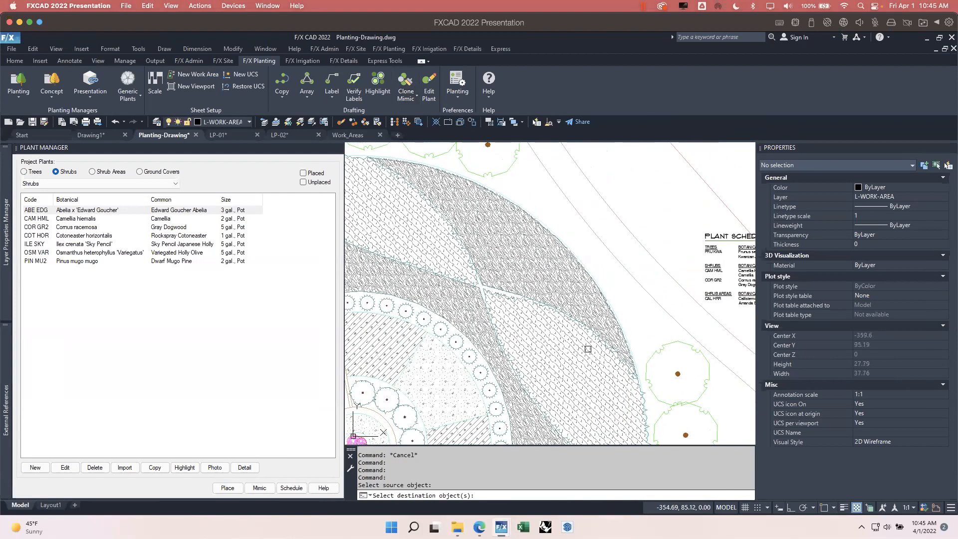
click(537, 252)
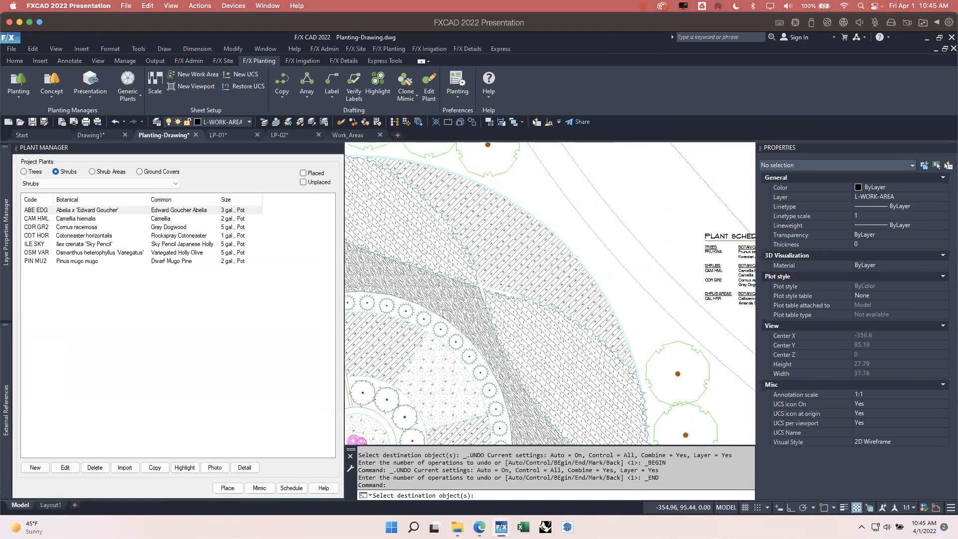
scroll(599, 293, up, 2)
key(Return)
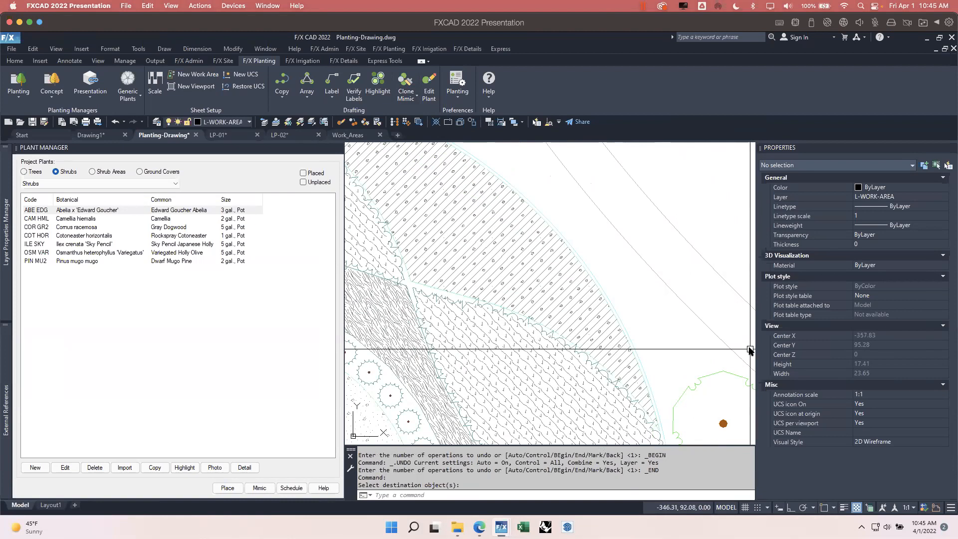
scroll(532, 330, down, 4)
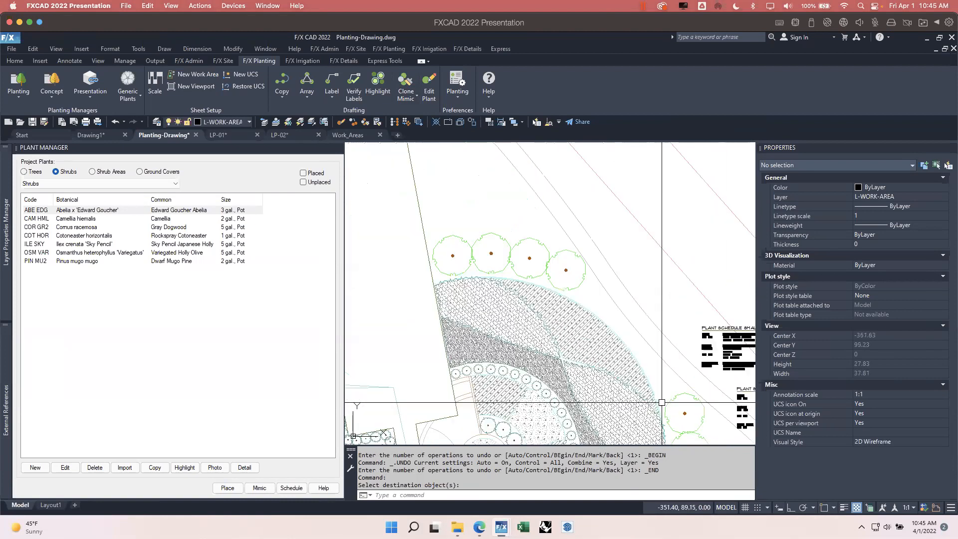
mouse_move(532, 329)
middle_down()
mouse_move(670, 278)
mouse_move(663, 253)
middle_up()
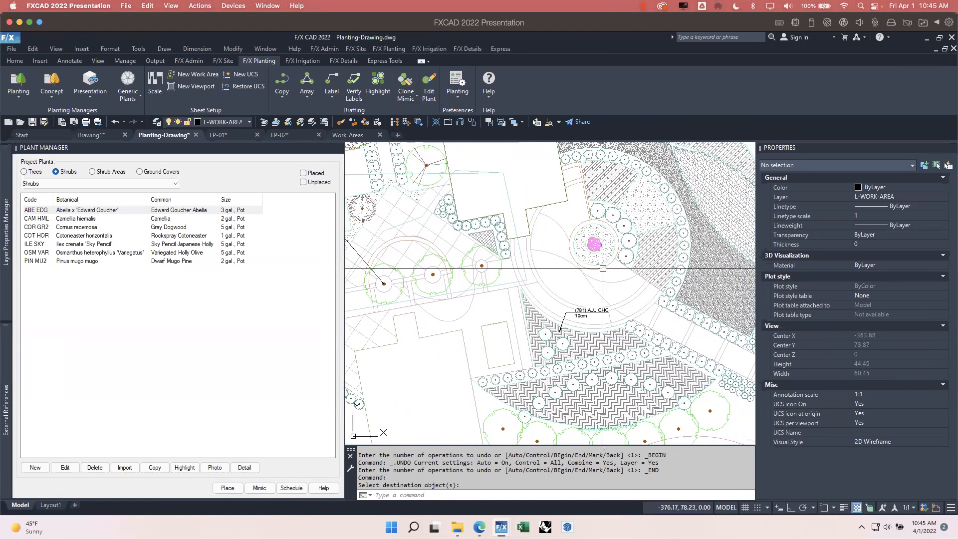
Use XCORO to copy the labelled PIN TEA tree from the plaza's planting strip into the open area west of the plaza, rotating the copy downward
middle_drag(574, 343, 722, 360)
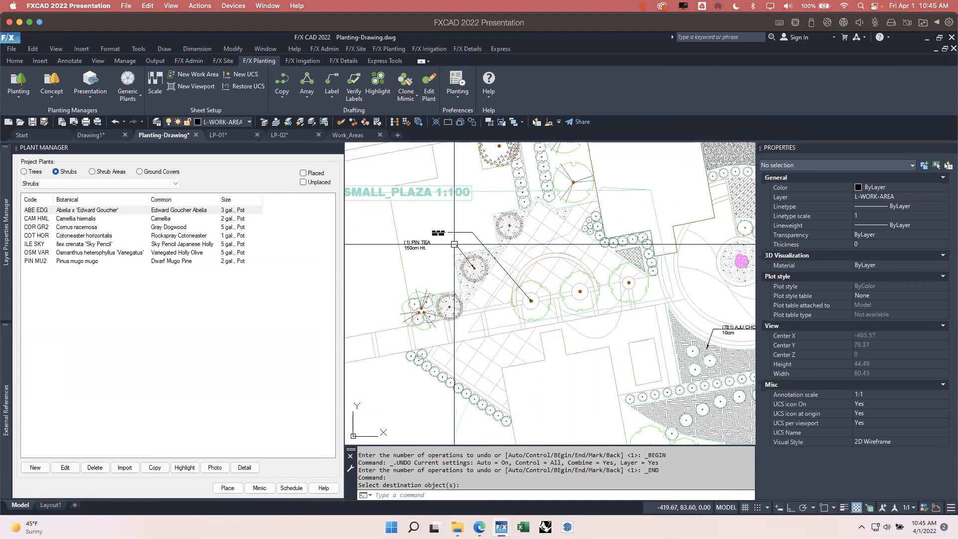
click(306, 94)
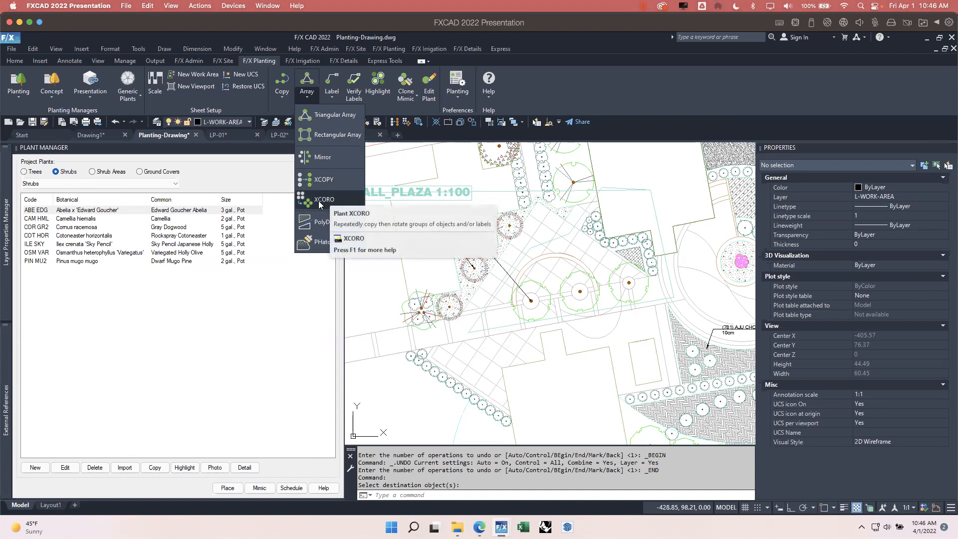
click(319, 202)
scroll(457, 251, up, 4)
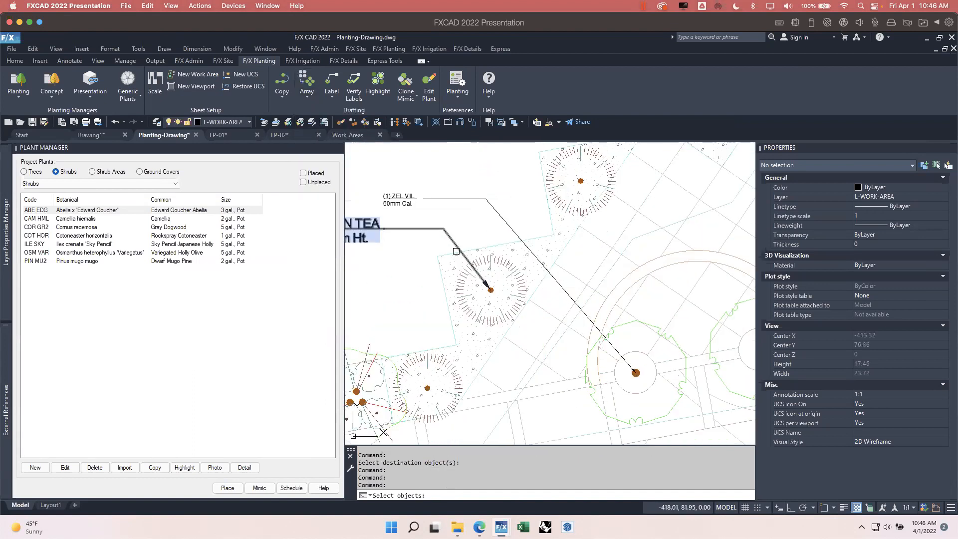
click(498, 265)
click(449, 236)
scroll(471, 281, down, 2)
scroll(549, 299, down, 3)
key(Return)
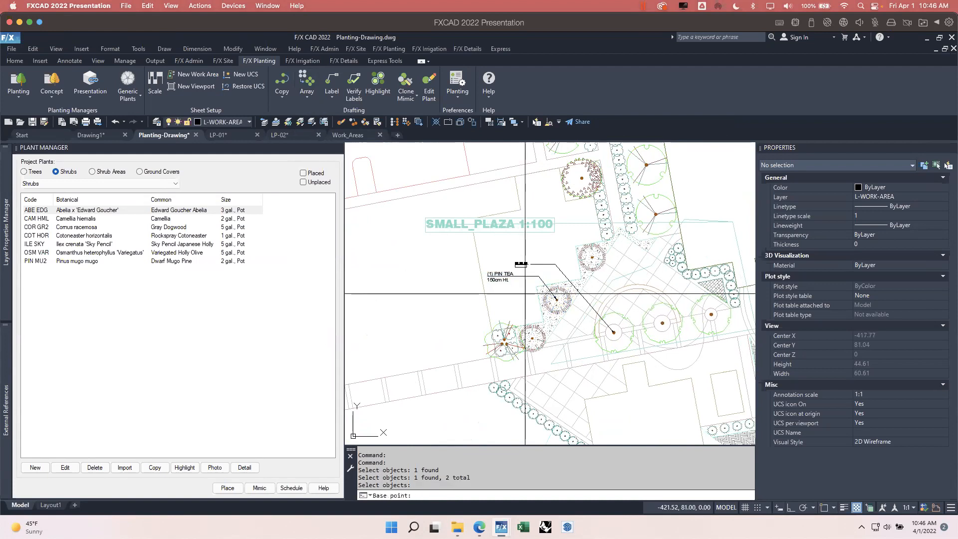
click(557, 300)
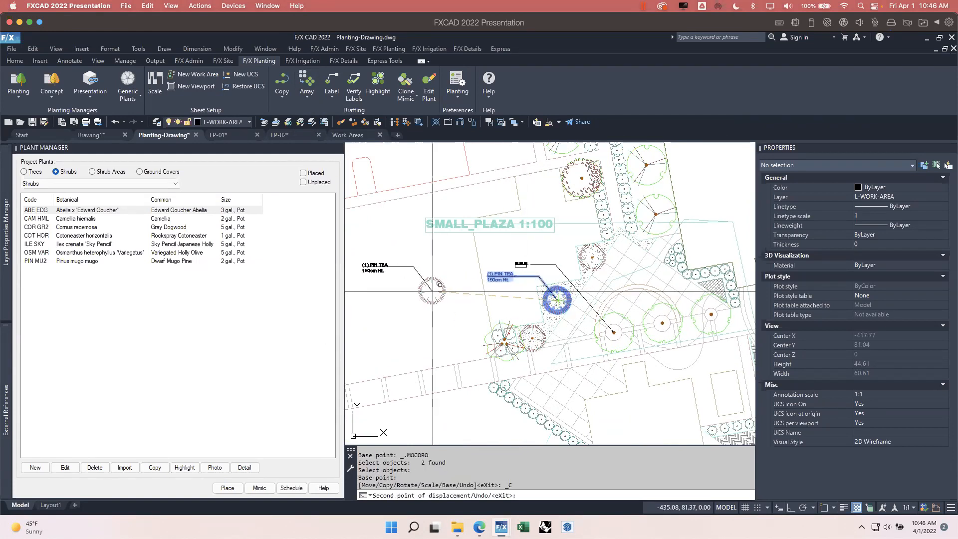
click(410, 301)
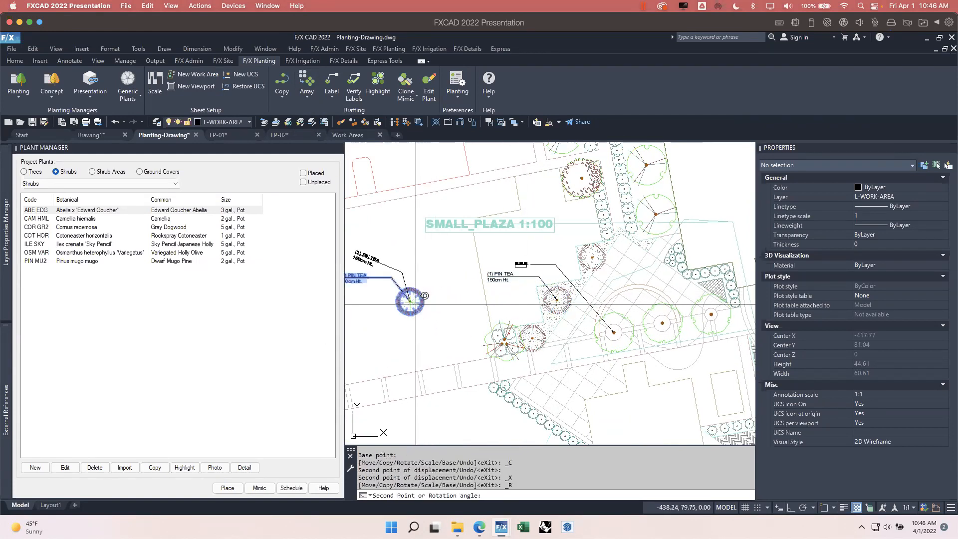
click(409, 333)
key(Return)
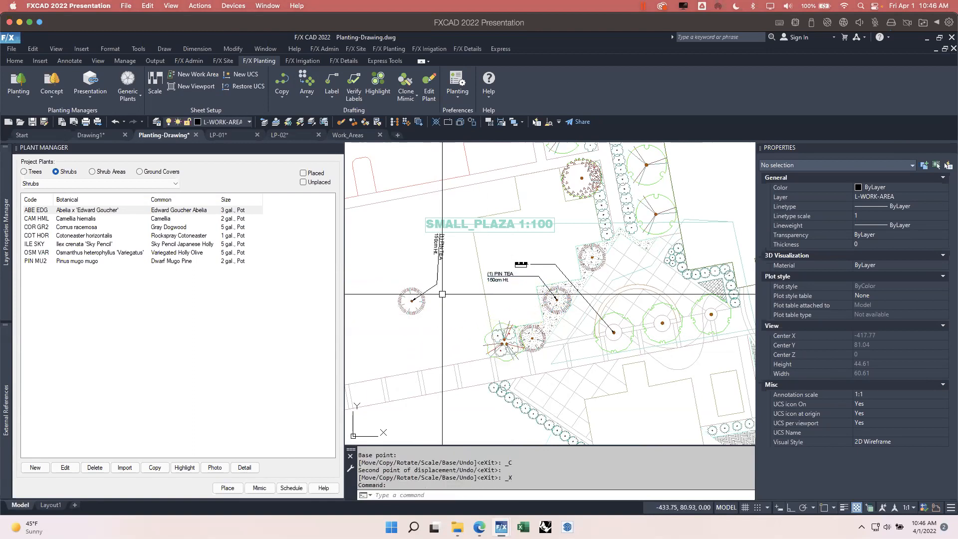
Set the copied PIN TEA label's text rotation to 0 and stretch its leader so the text sits clear of the tree on its west side
click(438, 269)
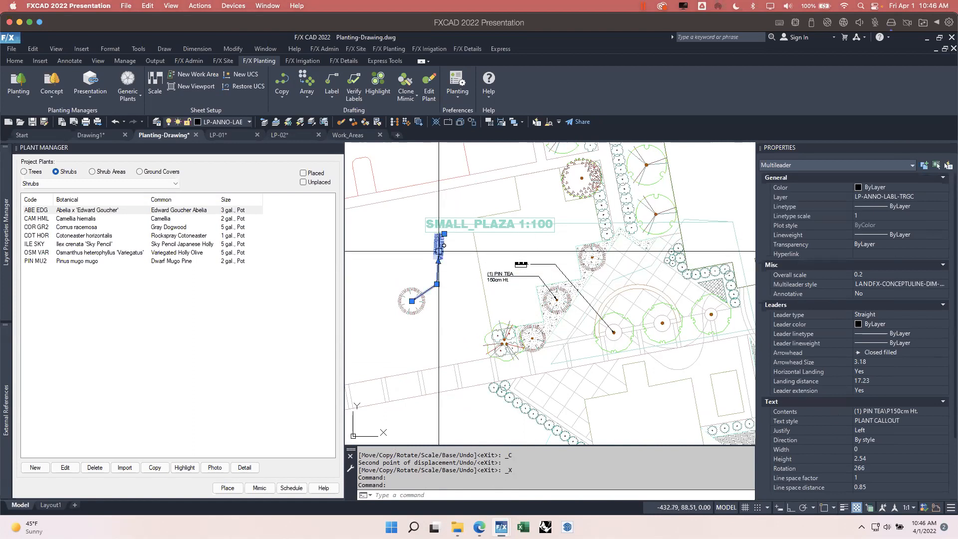
click(925, 469)
key(Return)
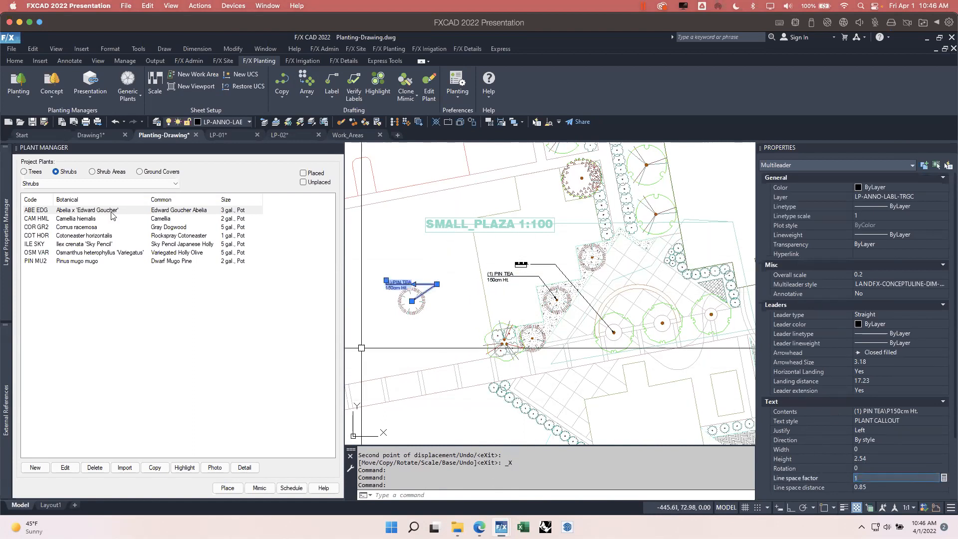
middle_drag(433, 298, 531, 296)
scroll(532, 296, up, 2)
click(538, 280)
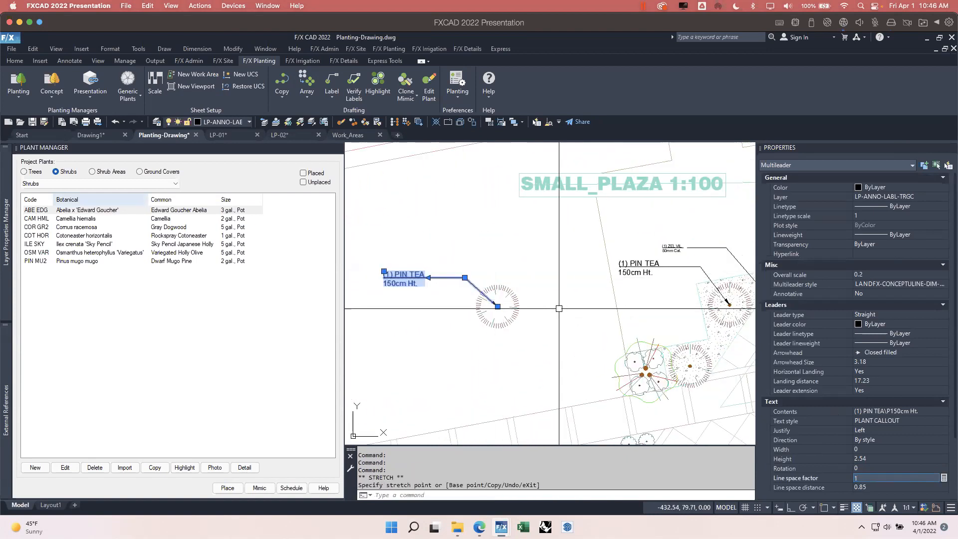
key(Escape)
scroll(569, 299, down, 3)
middle_drag(611, 305, 557, 282)
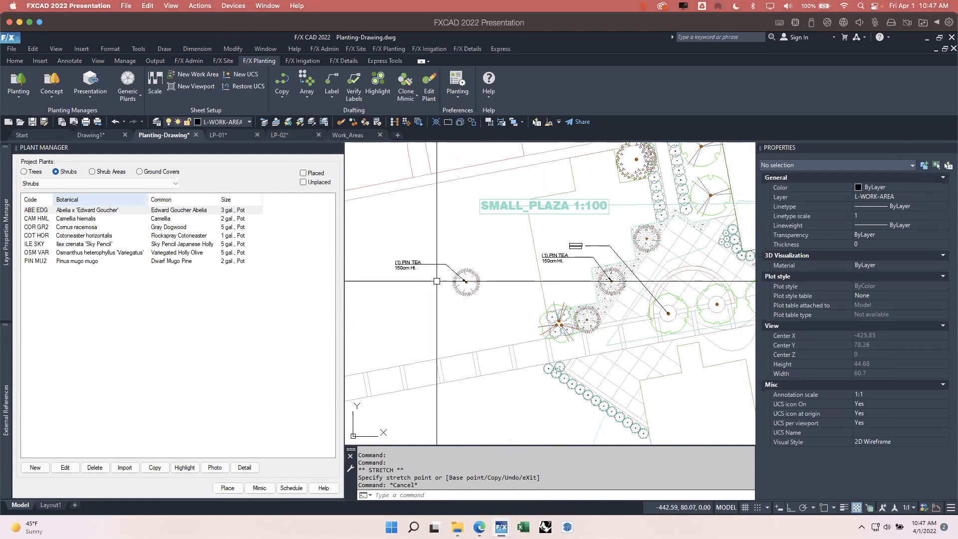
Copy the original plaza PIN TEA tree and its label with the plain COPY command to just above the XCORO copy
scroll(606, 273, up, 3)
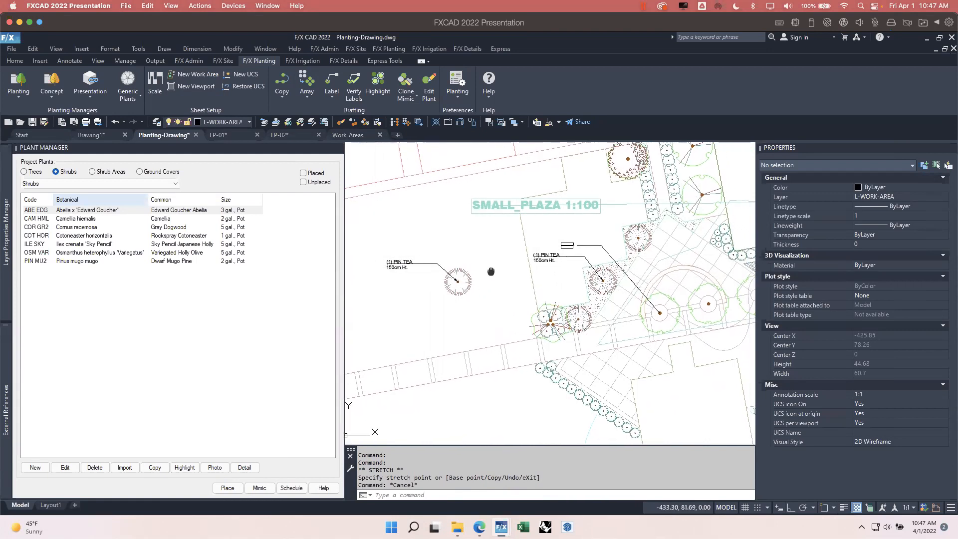
scroll(607, 273, up, 3)
click(618, 259)
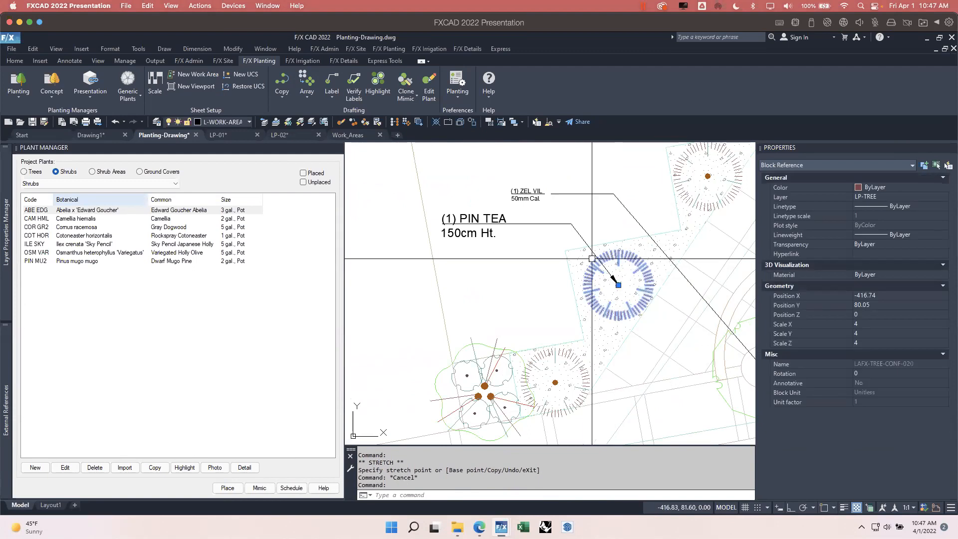
click(591, 250)
text(co)
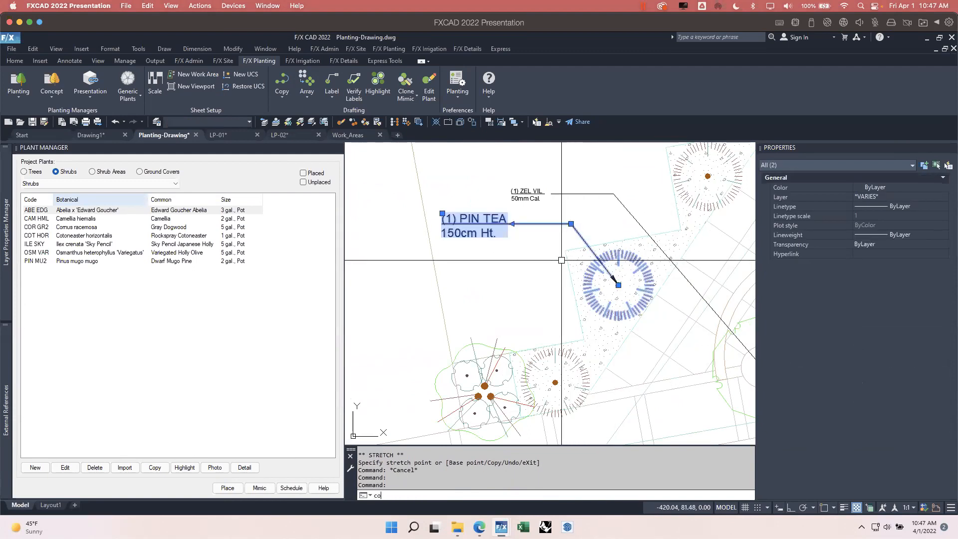
key(Return)
click(618, 284)
scroll(668, 293, down, 5)
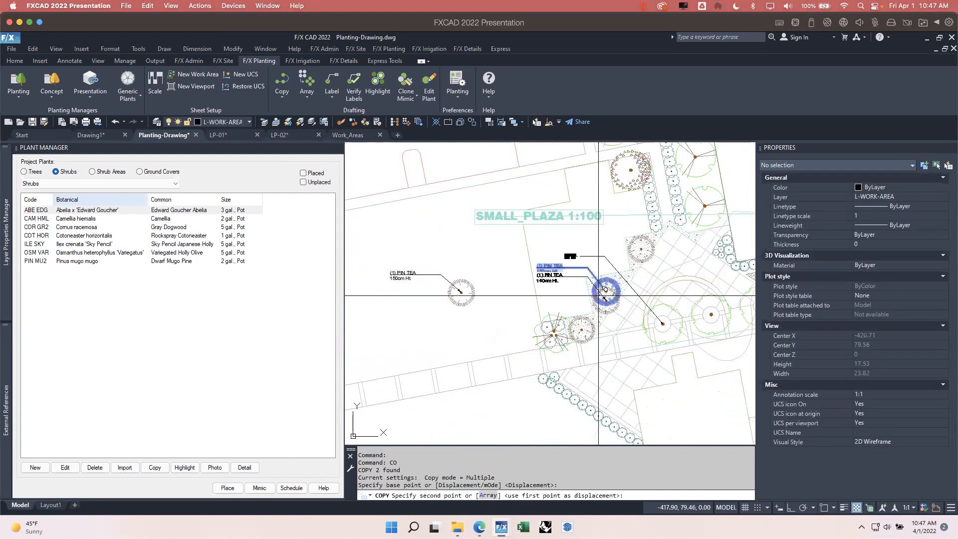
click(502, 251)
key(Return)
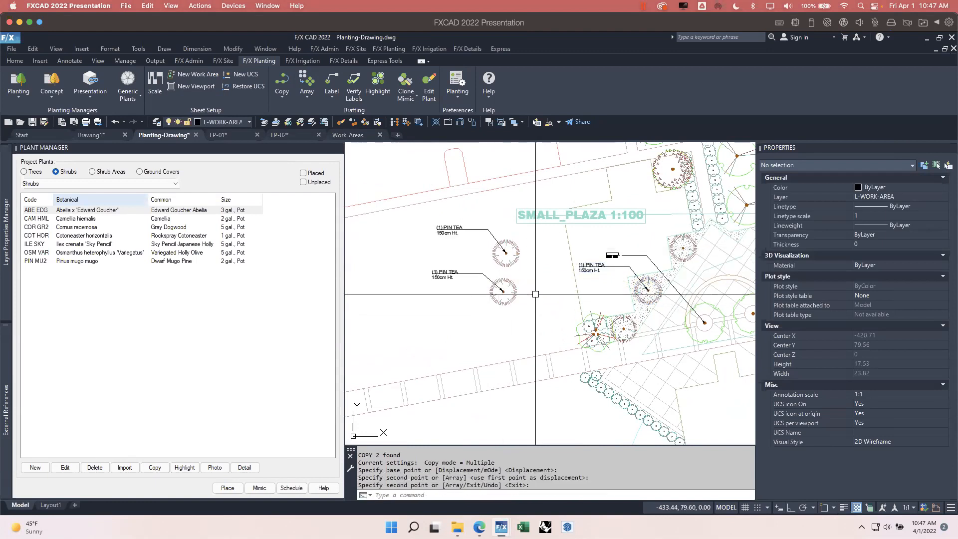
Highlight the plants linked to the PIN TEA labels of the upper copy, the lower copy and the original, comparing COPY with XCORO
click(378, 85)
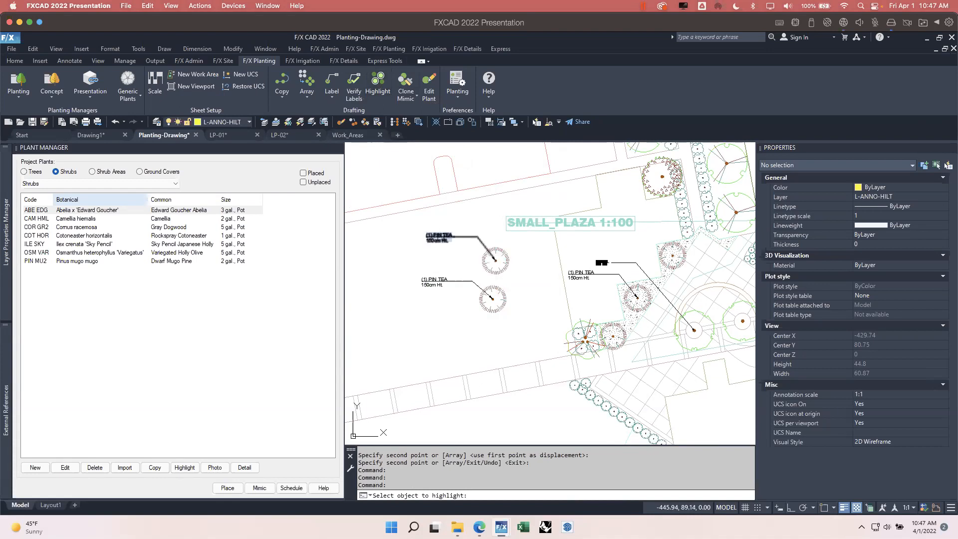
click(438, 238)
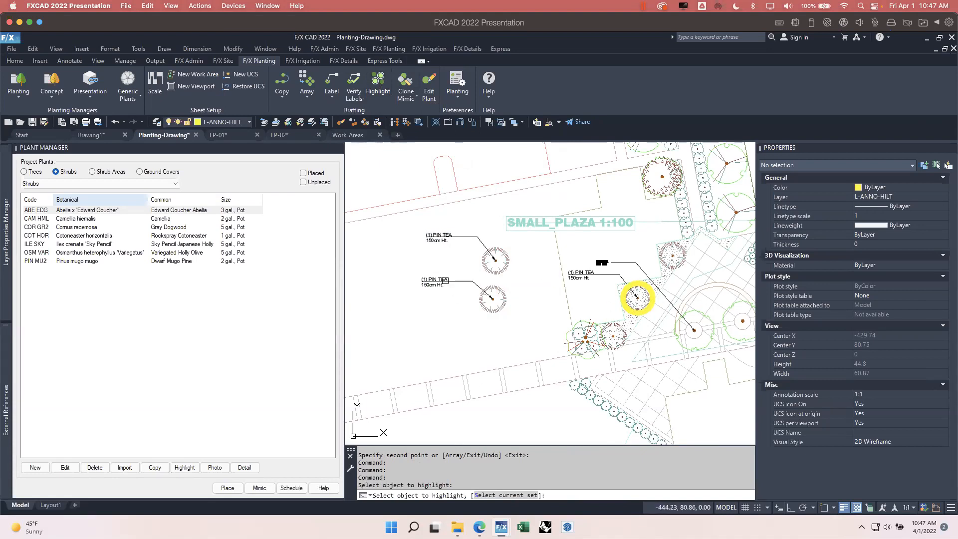
click(434, 281)
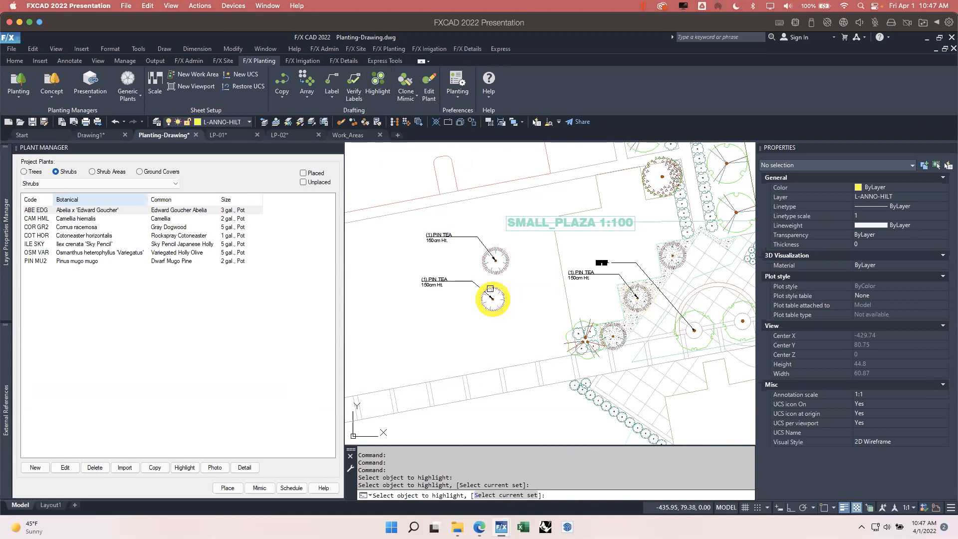
middle_drag(545, 294, 506, 291)
click(540, 270)
click(387, 278)
click(544, 269)
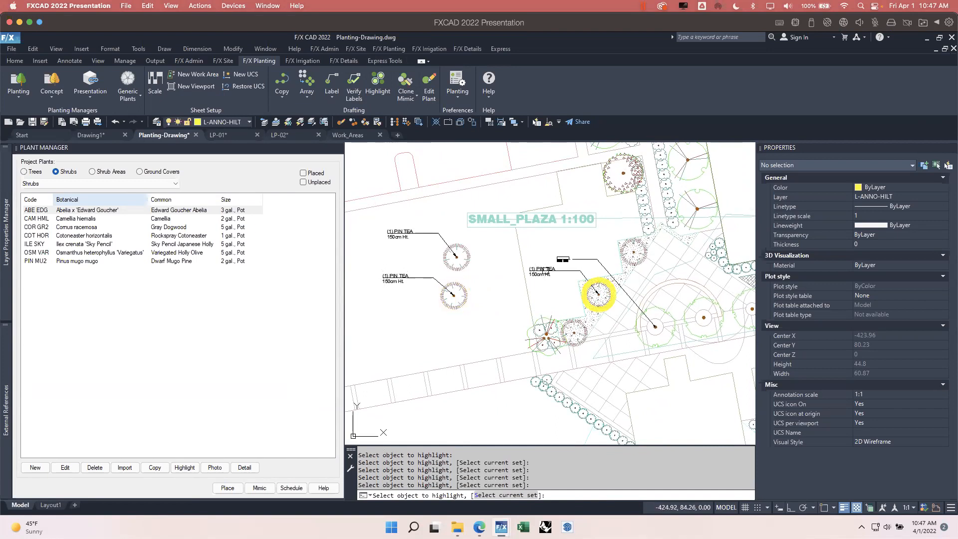
Highlight the shrubs in the diagonal row below the plaza, followed by the group along the building edge, and end the highlighting
mouse_move(575, 292)
middle_down()
mouse_move(556, 295)
mouse_move(531, 320)
middle_up()
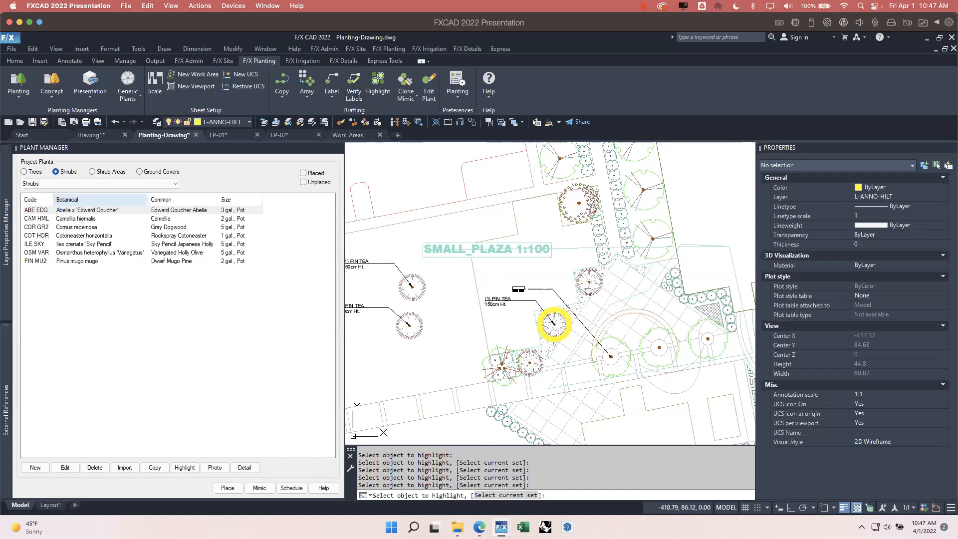
scroll(559, 334, down, 3)
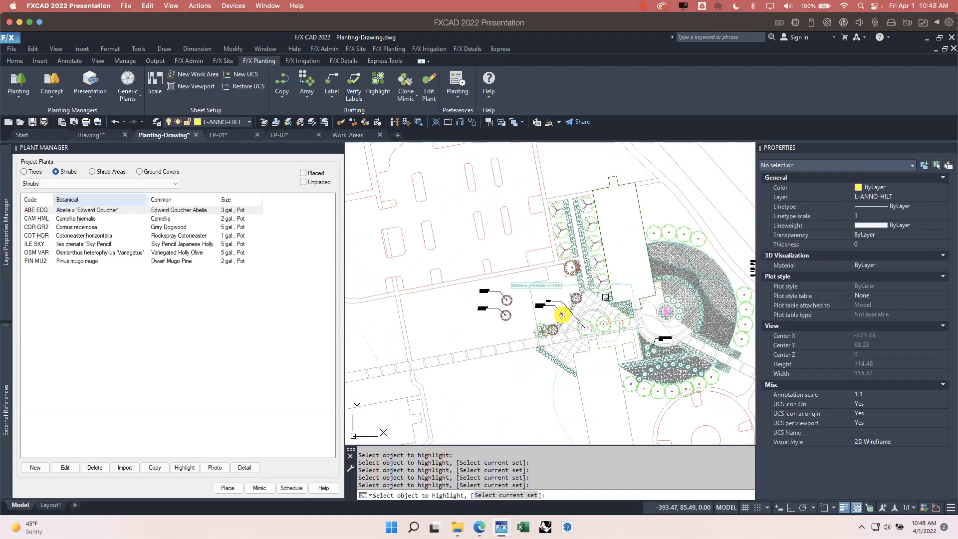
scroll(514, 319, up, 3)
mouse_move(614, 334)
middle_down()
mouse_move(581, 317)
mouse_move(517, 245)
middle_up()
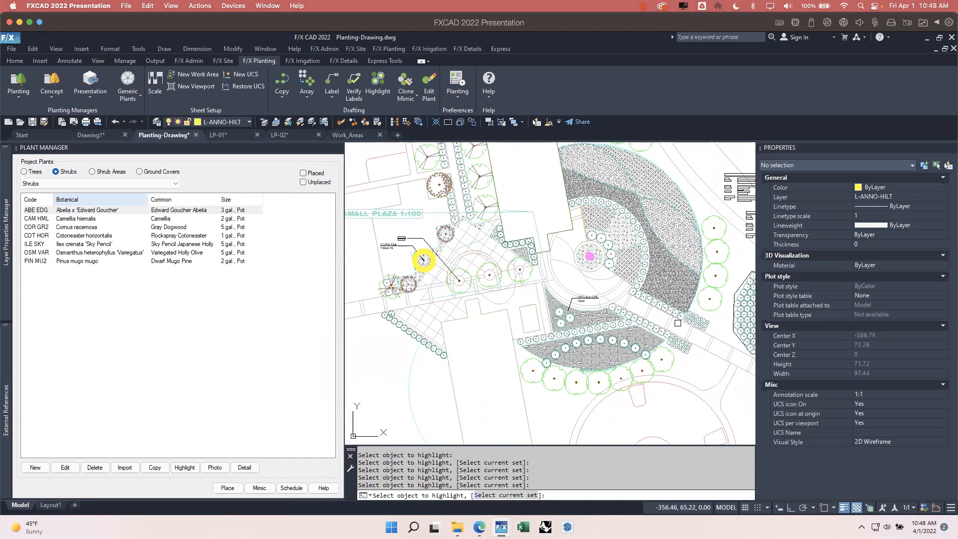
click(403, 330)
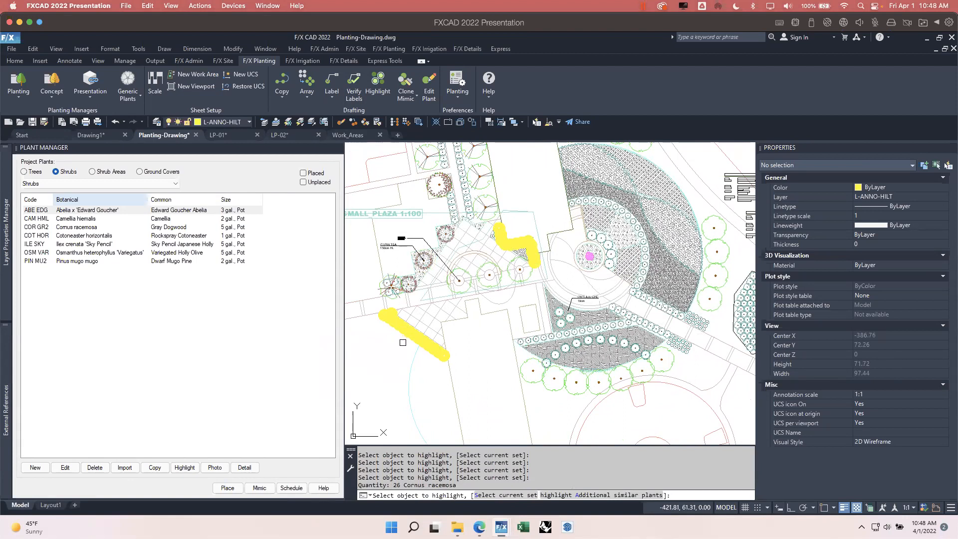
scroll(403, 342, up, 5)
scroll(436, 399, down, 3)
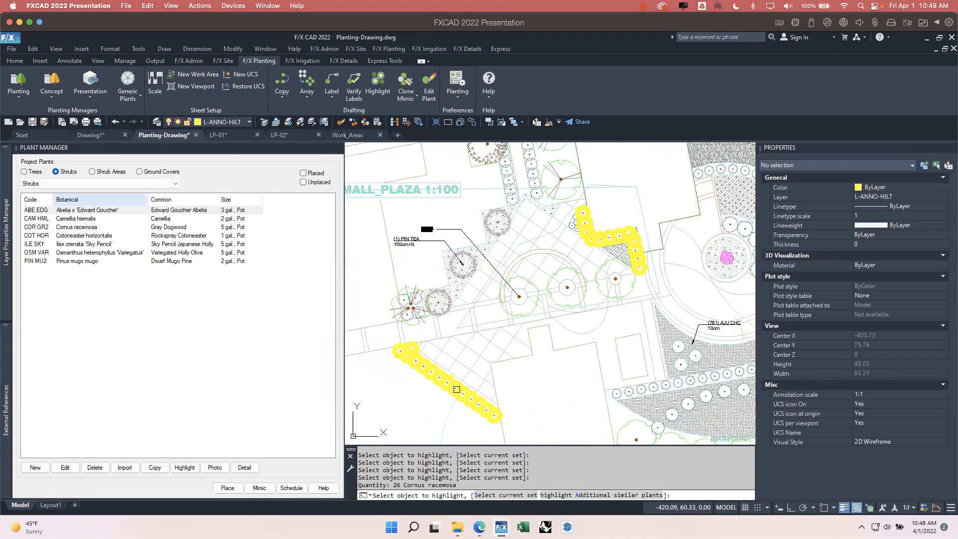
scroll(616, 235, up, 2)
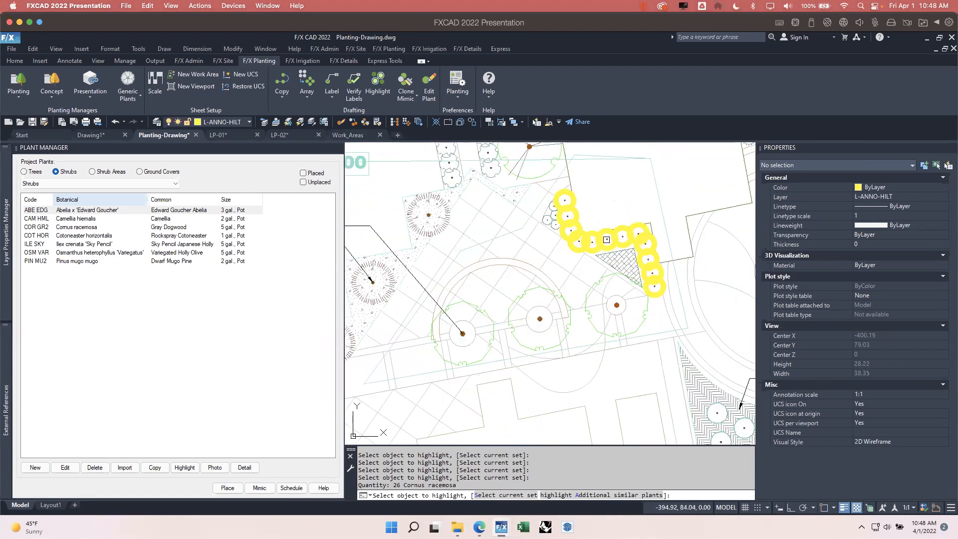
click(606, 239)
scroll(609, 286, down, 3)
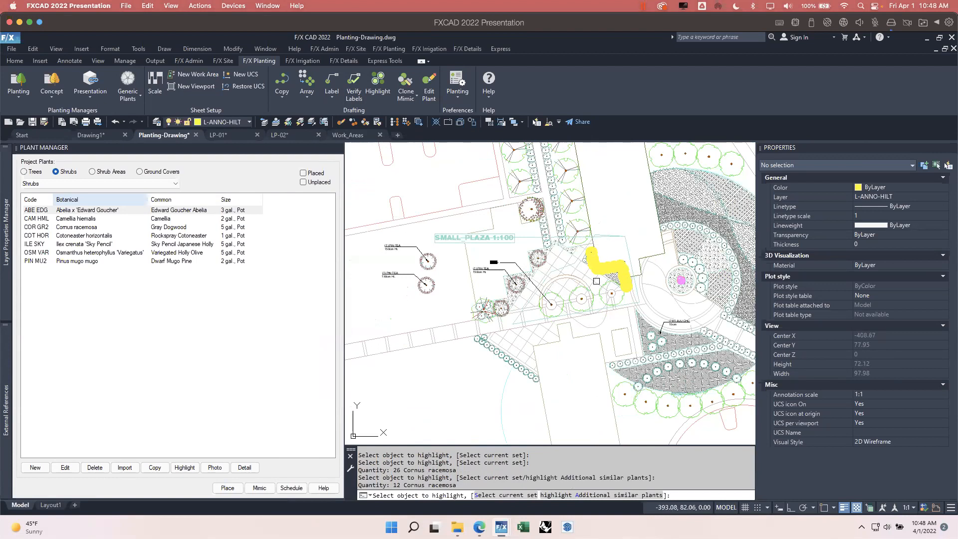
key(Escape)
Highlight the ground cover Ajuga reptans 'Chocolate Chip' (AJU CHC) from the project plants and clear the highlight
middle_drag(611, 246, 524, 253)
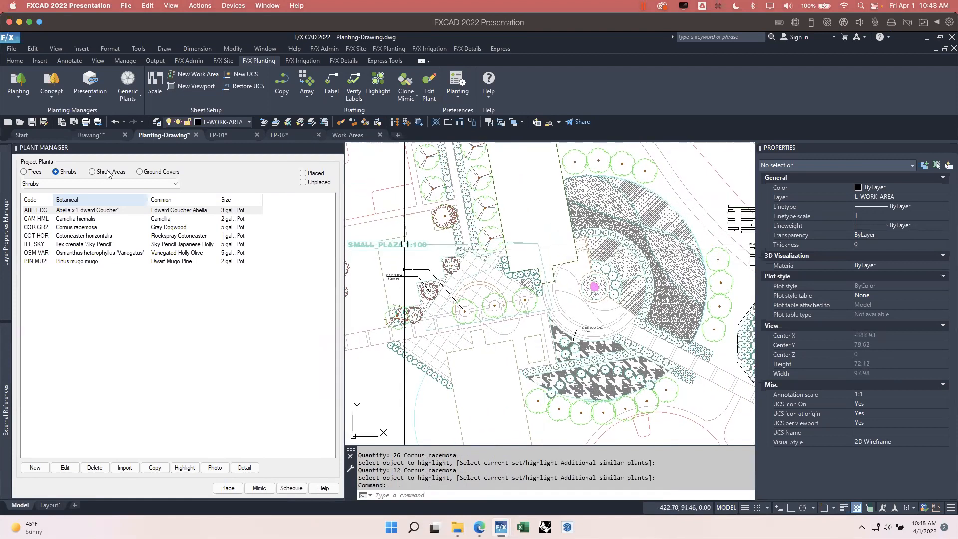
click(140, 171)
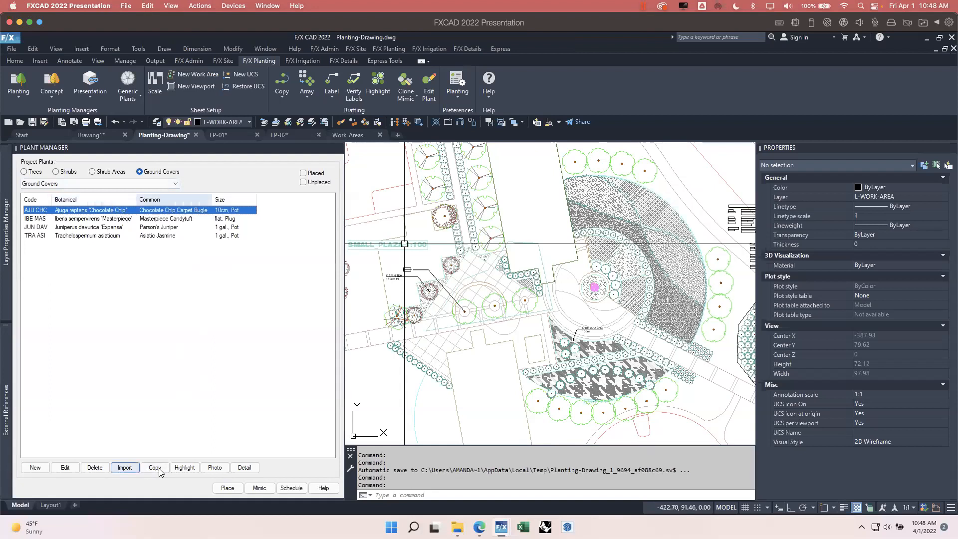
click(185, 467)
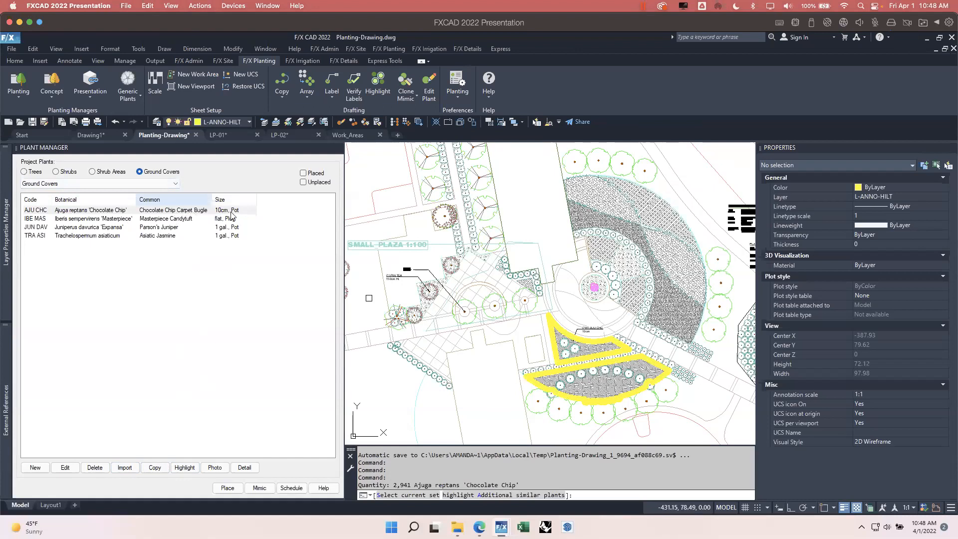
key(Return)
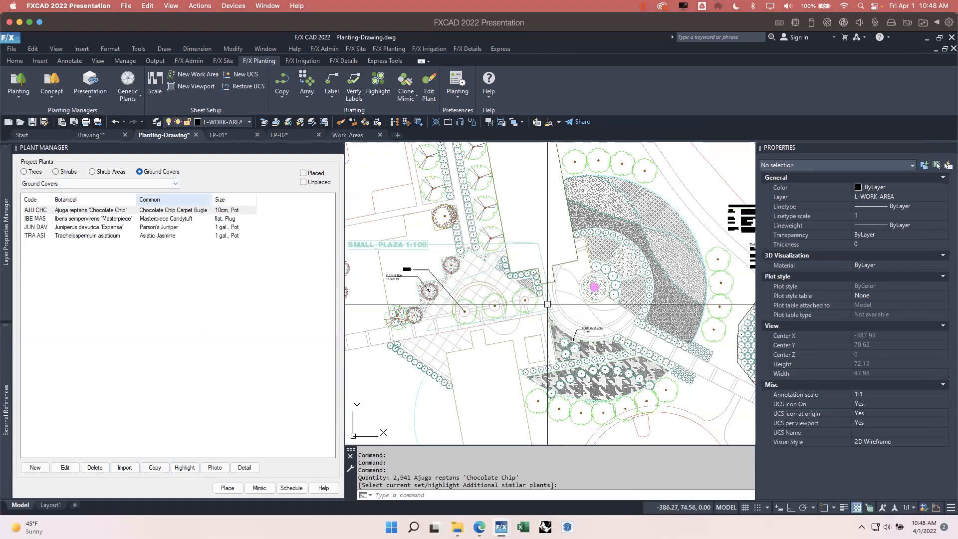
Highlight AJU CHC again, select its hatches with the Select current set option, and clear the selection
click(185, 468)
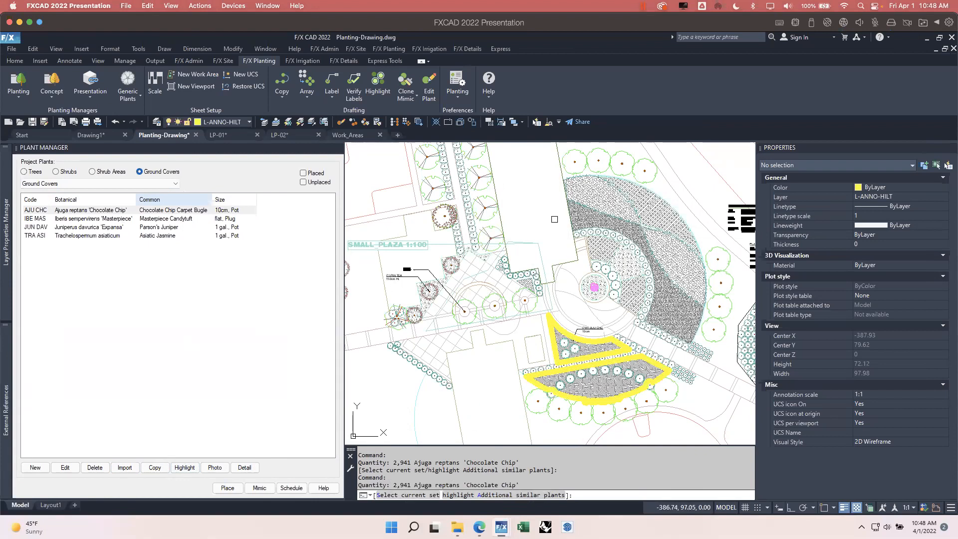
key(Return)
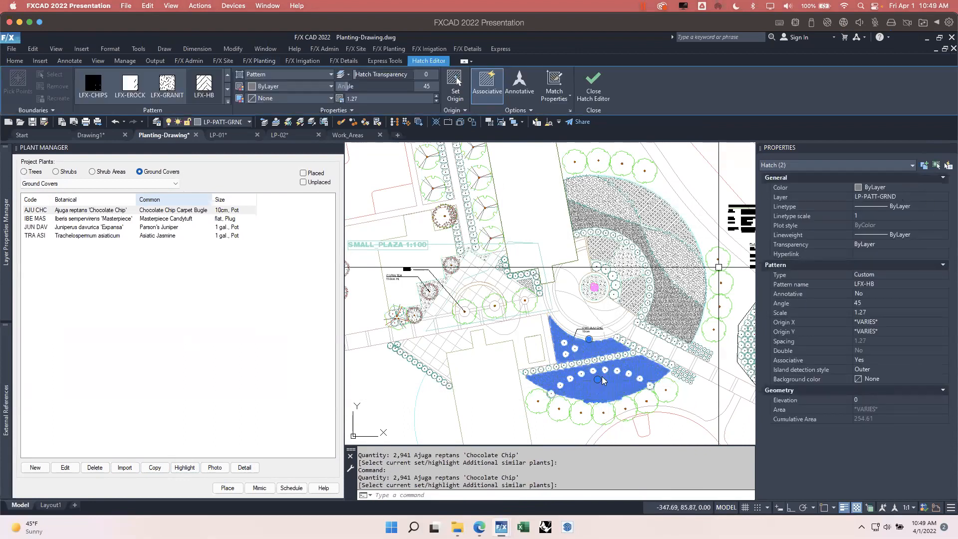
middle_drag(532, 334, 582, 359)
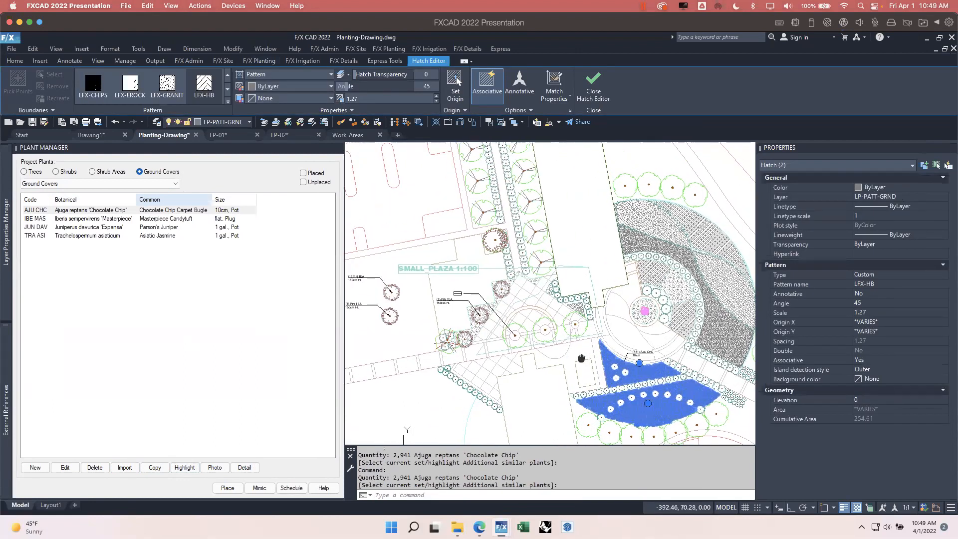
key(Escape)
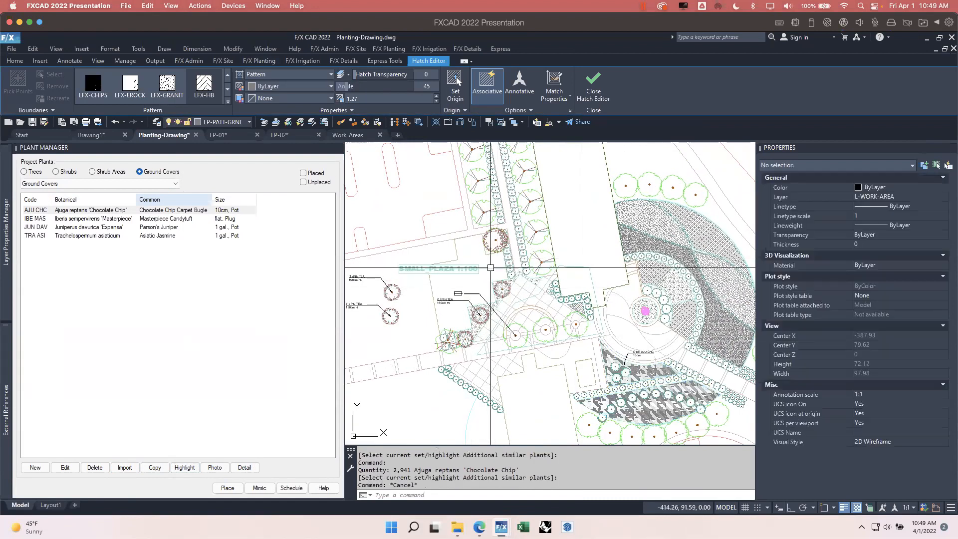
Select the Zelkova (ZEL VIL) label at the small plaza to examine its work-area layer and text properties, and clear the selection
scroll(482, 284, up, 4)
click(478, 284)
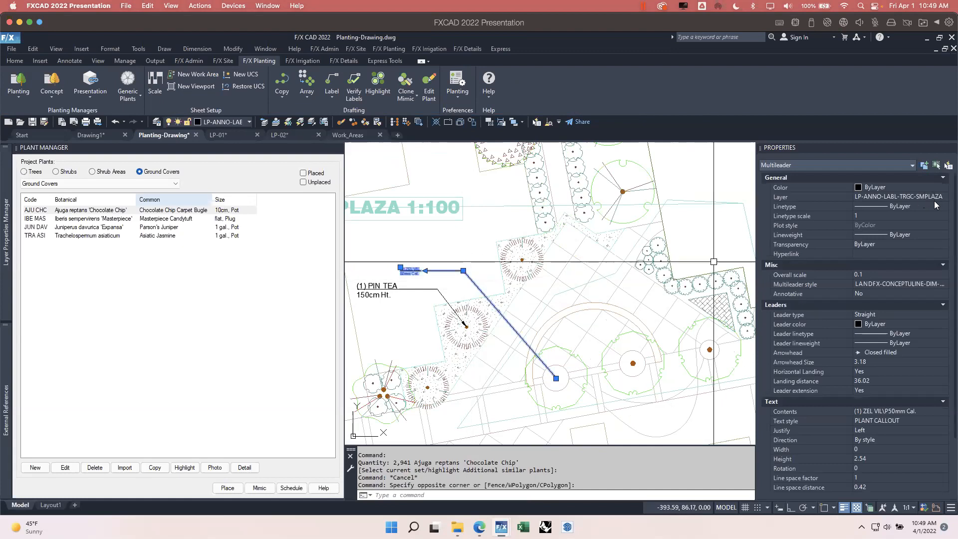
scroll(541, 327, down, 2)
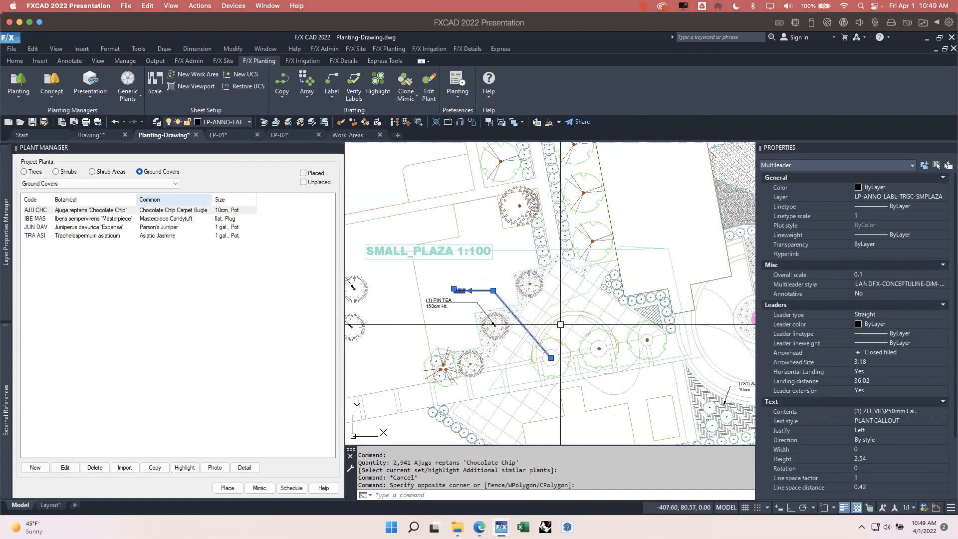
middle_drag(584, 340, 533, 315)
scroll(446, 290, up, 1)
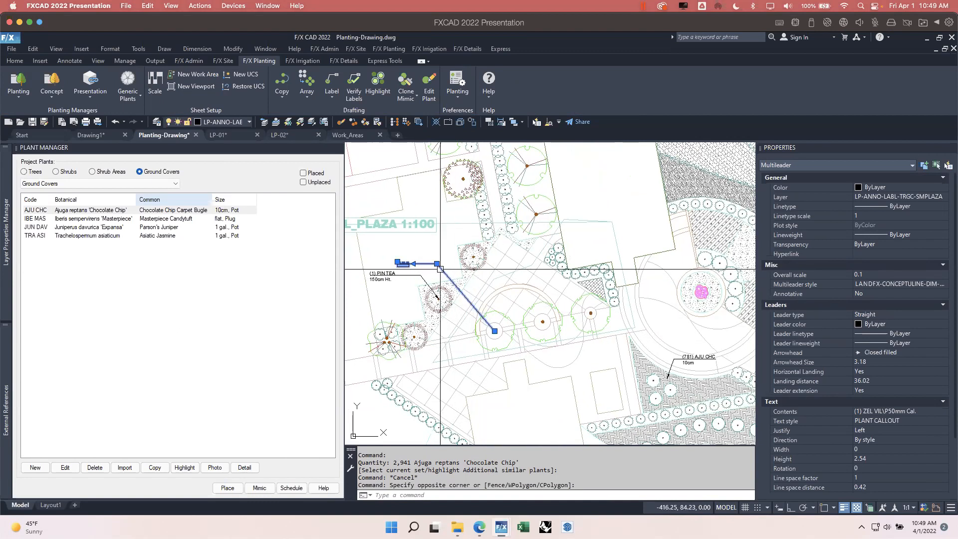
scroll(453, 253, up, 1)
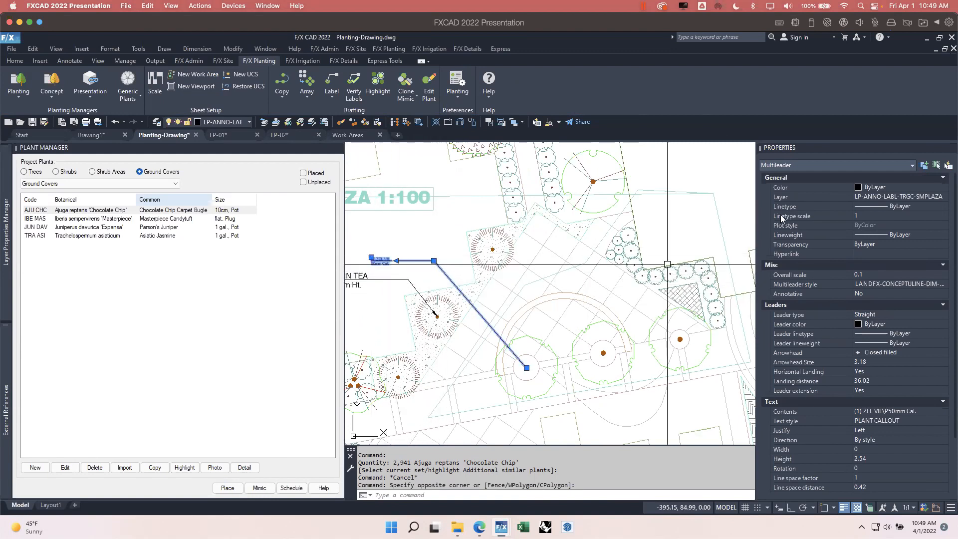
key(Escape)
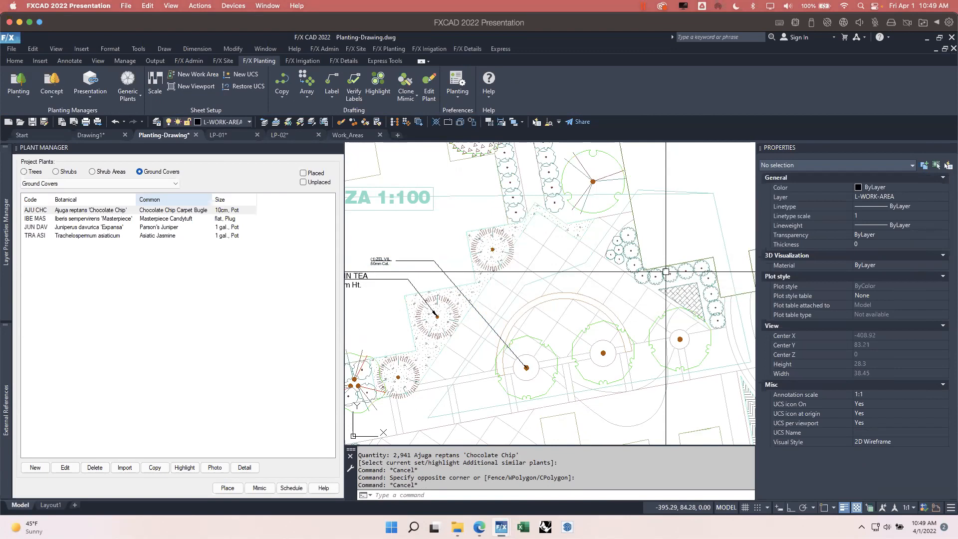
Regroup the PIN TEA label at the small plaza with the group label tool so it covers the three Pinus nigra trees
middle_drag(445, 320, 537, 326)
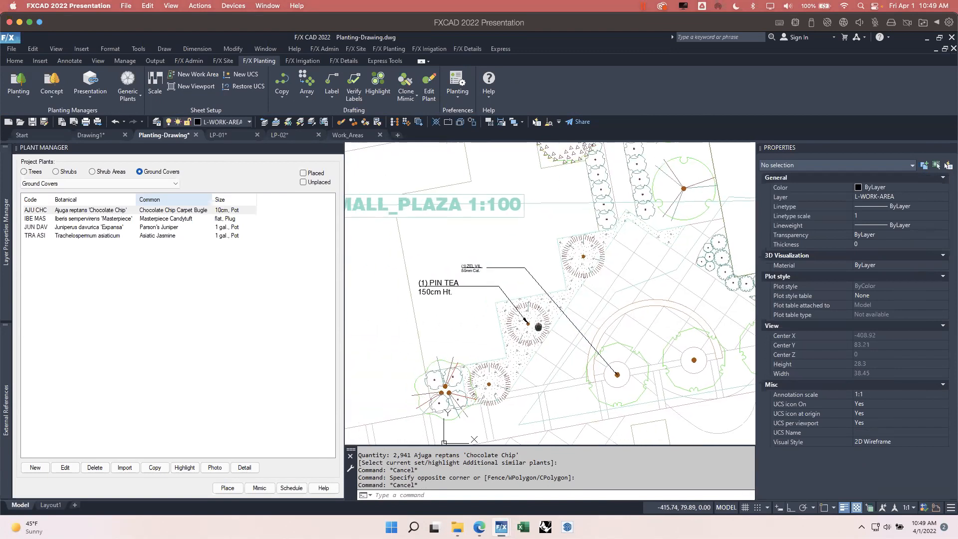
click(331, 90)
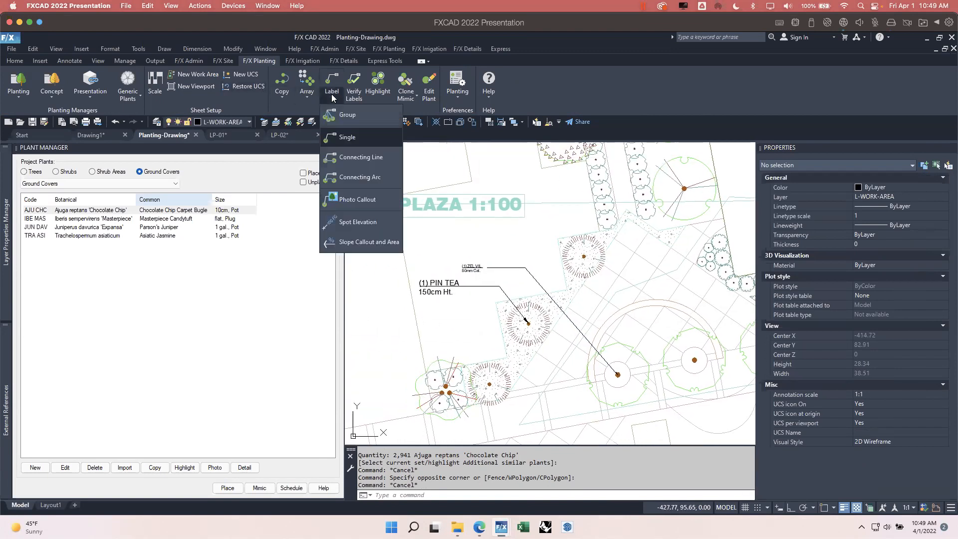
click(340, 114)
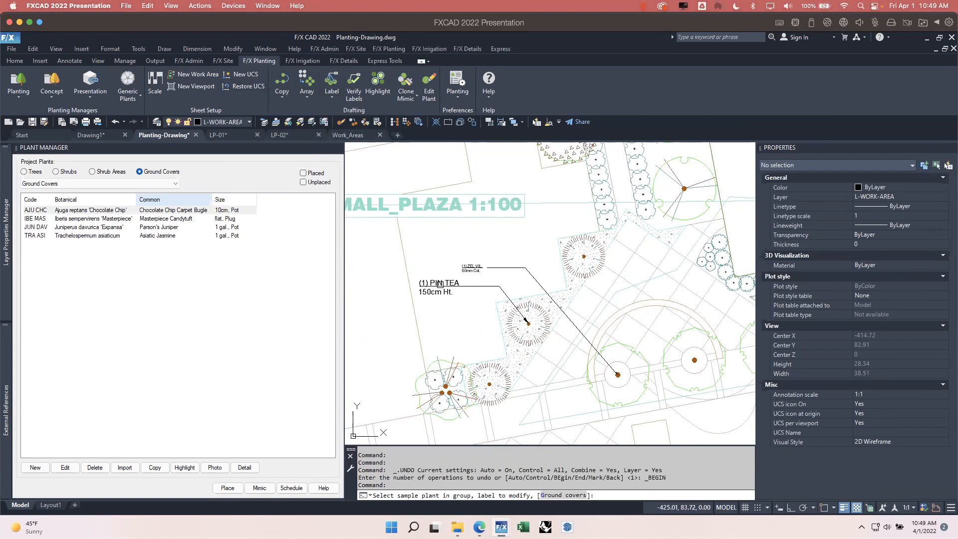
click(442, 285)
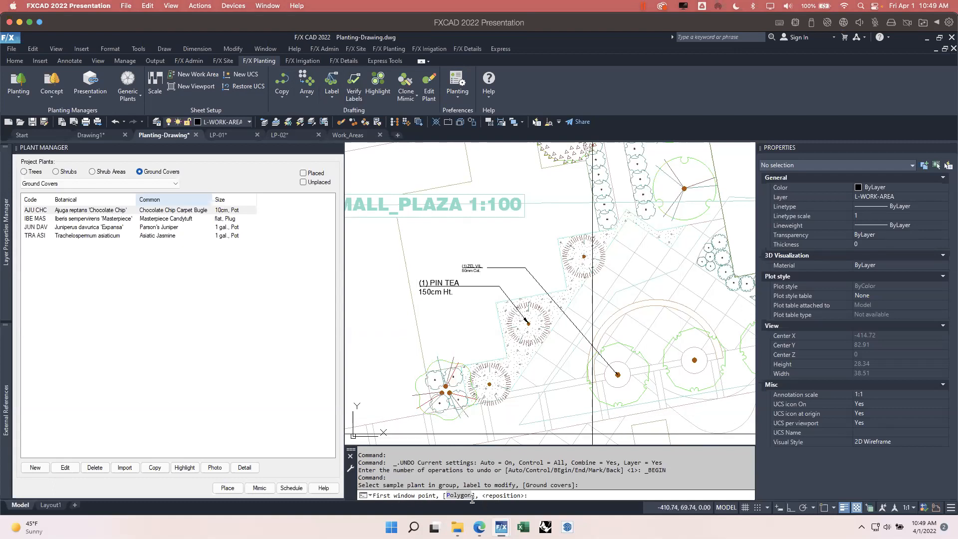
click(643, 421)
click(448, 285)
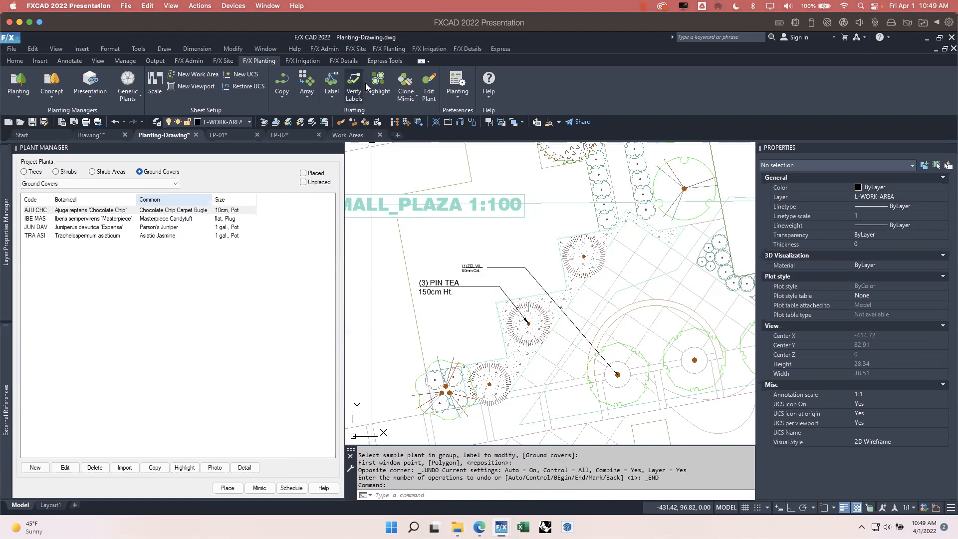
Highlight the plants linked to the regrouped PIN TEA label and end the highlighting
click(378, 82)
click(439, 283)
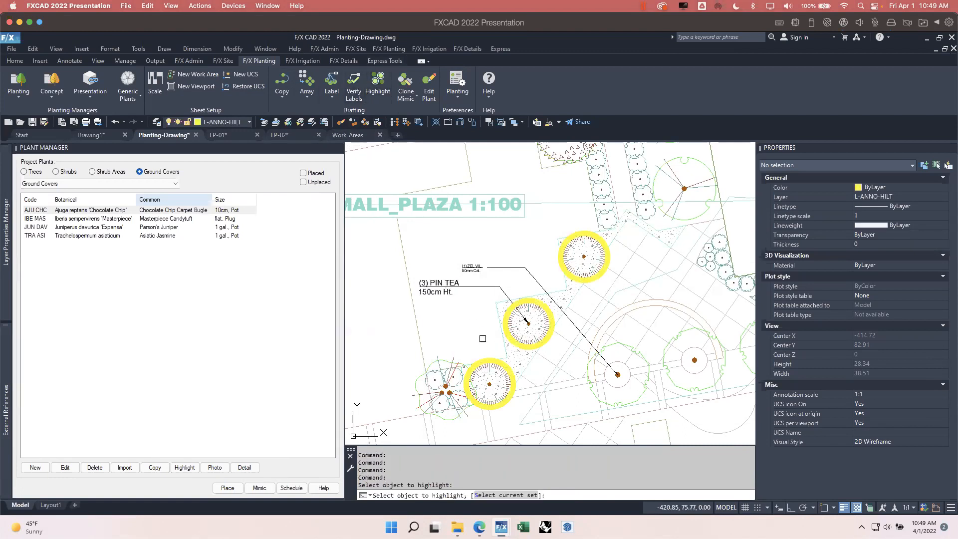
key(Return)
scroll(494, 347, down, 2)
middle_drag(619, 347, 585, 334)
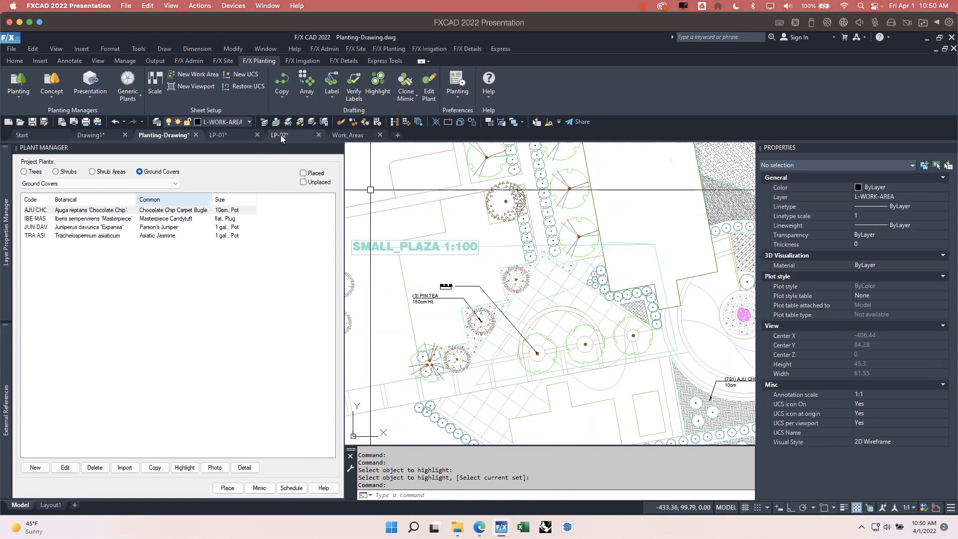
Go to the LP-02 sheet and reload its Planting-Drawing xref
click(228, 134)
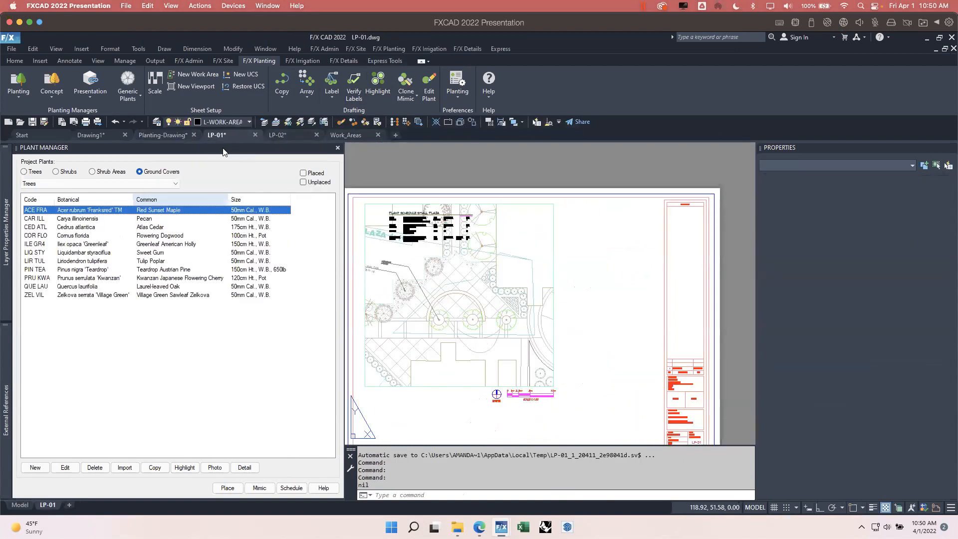
click(298, 134)
middle_drag(673, 357, 615, 321)
click(872, 478)
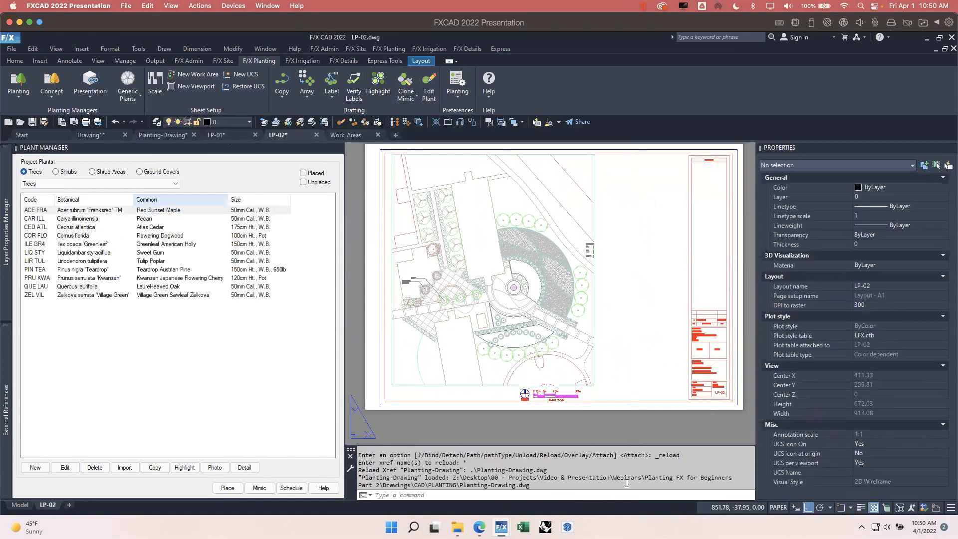
Save the Planting-Drawing file and reload it as an xref in the LP-02 sheet
click(159, 134)
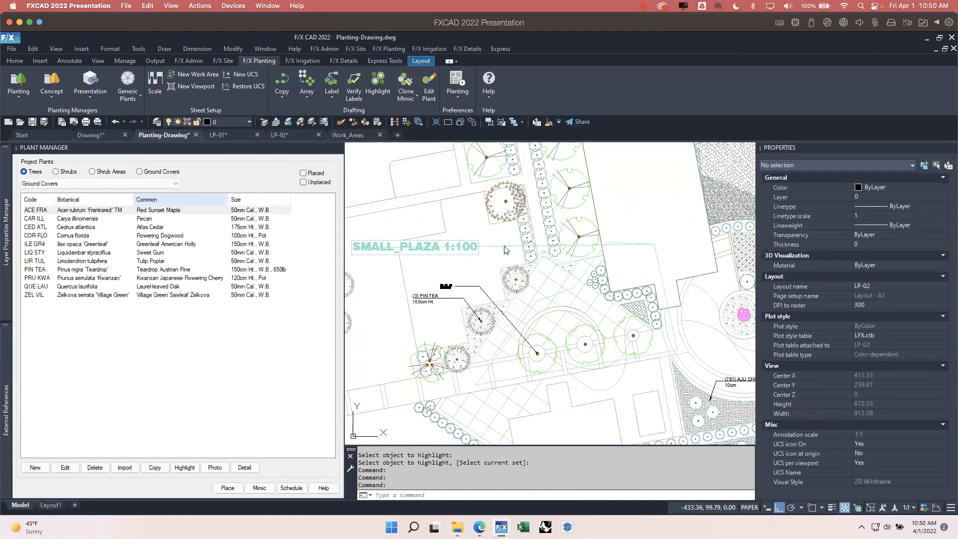
click(33, 122)
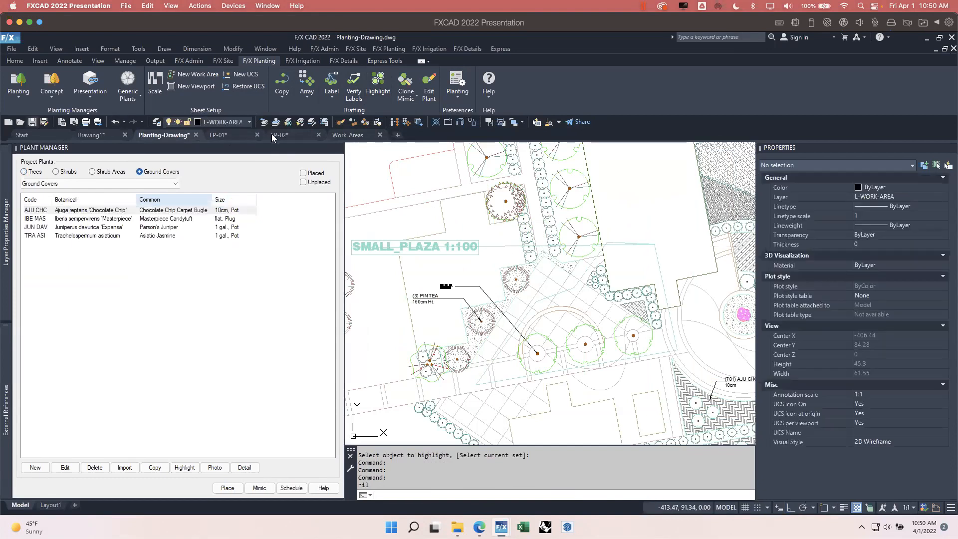
click(293, 138)
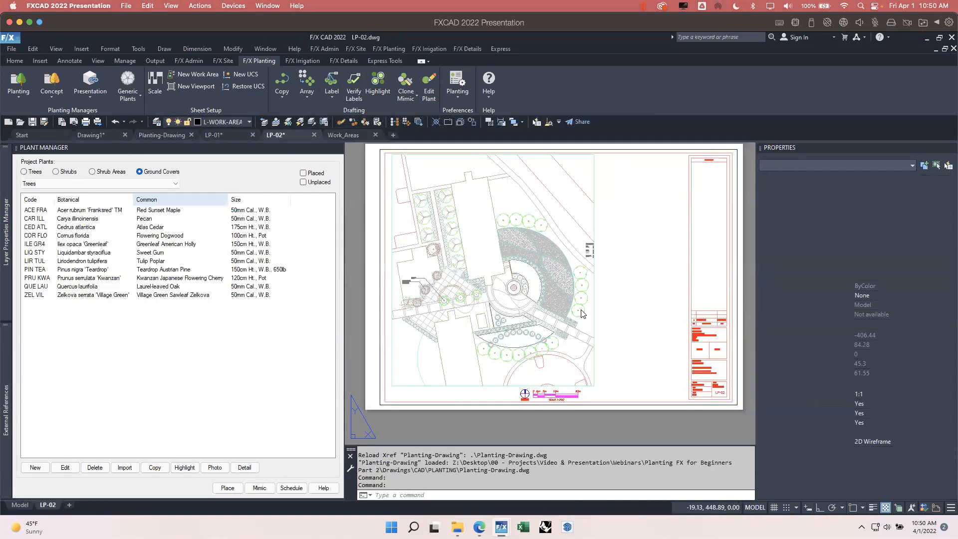
click(853, 479)
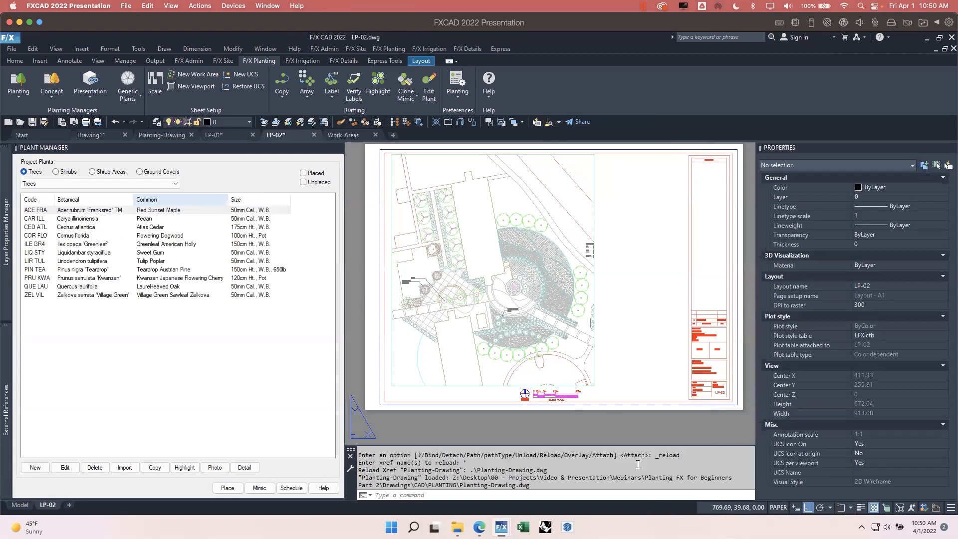
Activate the LP-02 viewport and start a photo callout for the Cortaderia selloana hatch at the outer edge of the circular garden
scroll(574, 306, up, 4)
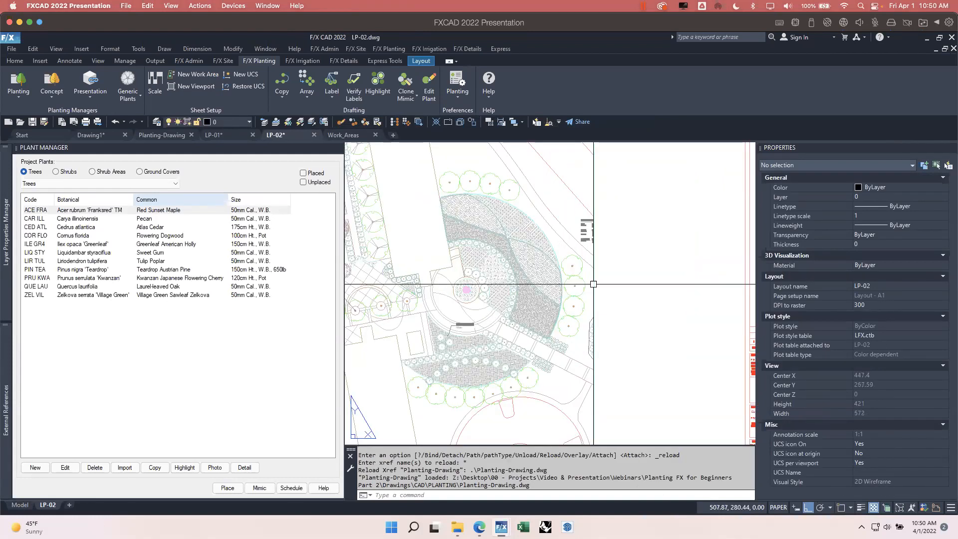
middle_drag(646, 262, 586, 291)
double_click(538, 259)
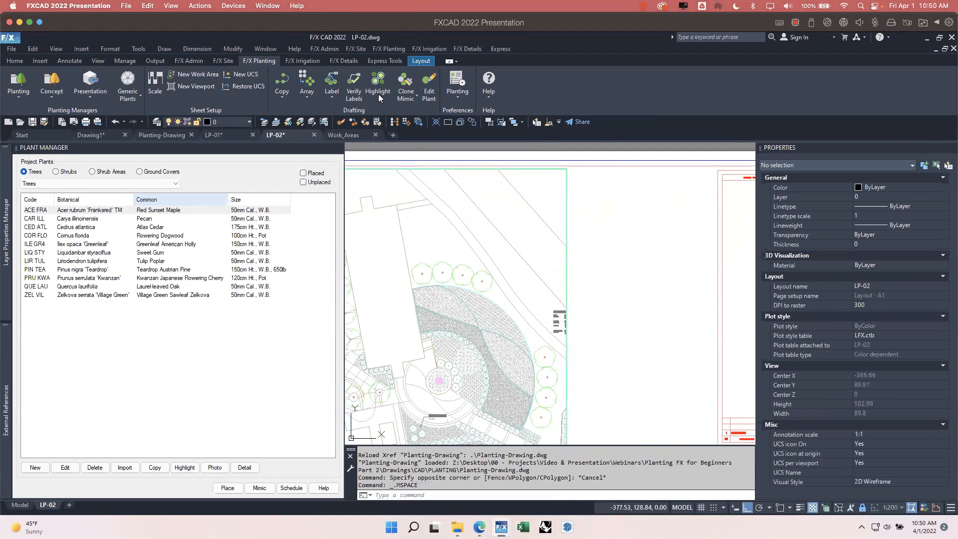
click(331, 96)
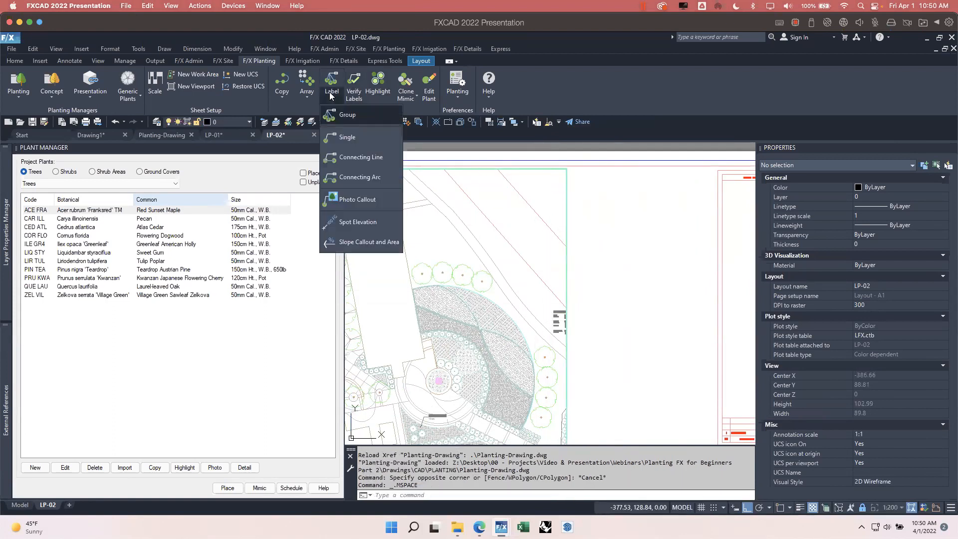
click(341, 201)
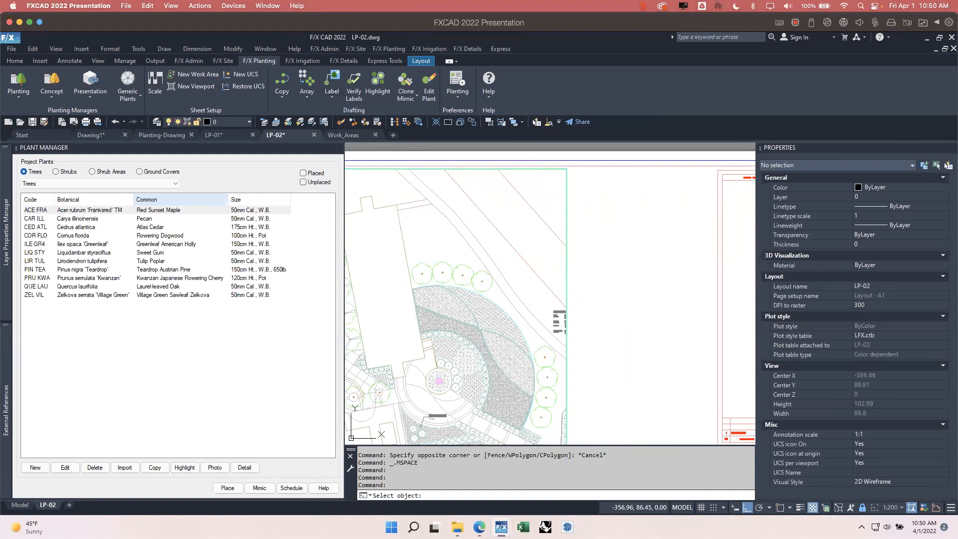
click(513, 364)
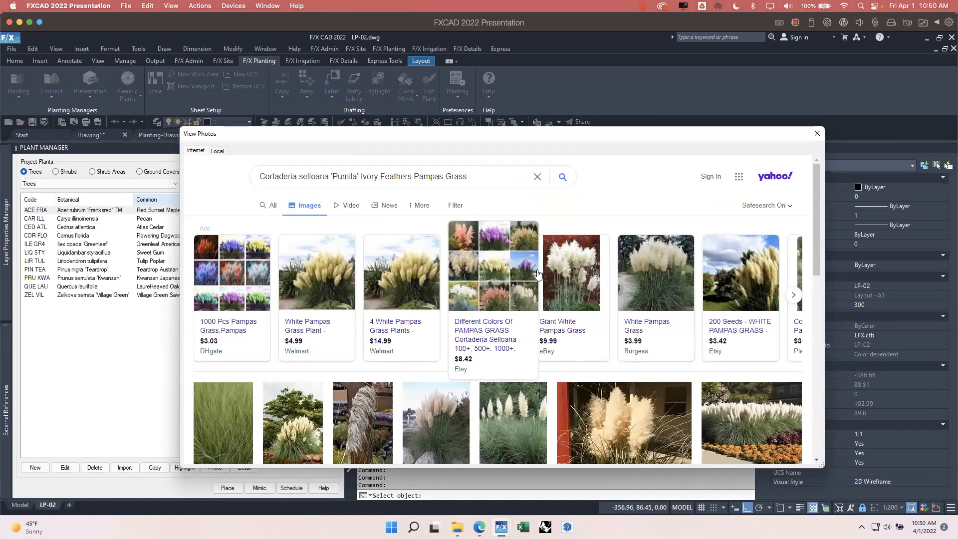
Use the Ivory Feathers Dwarf Pampas Grass photo for the callout, keep the plant-name caption, and turn off the drop shadow
scroll(681, 383, down, 4)
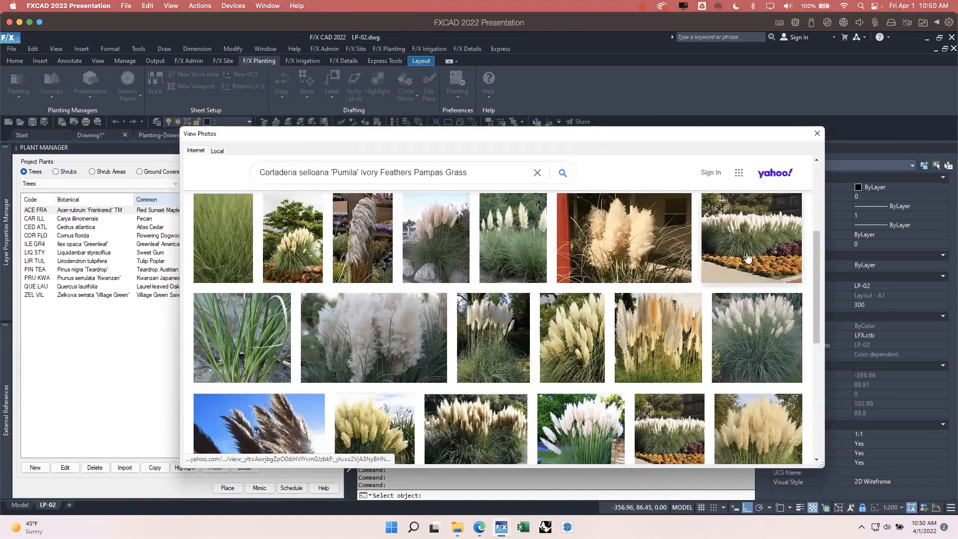
click(457, 244)
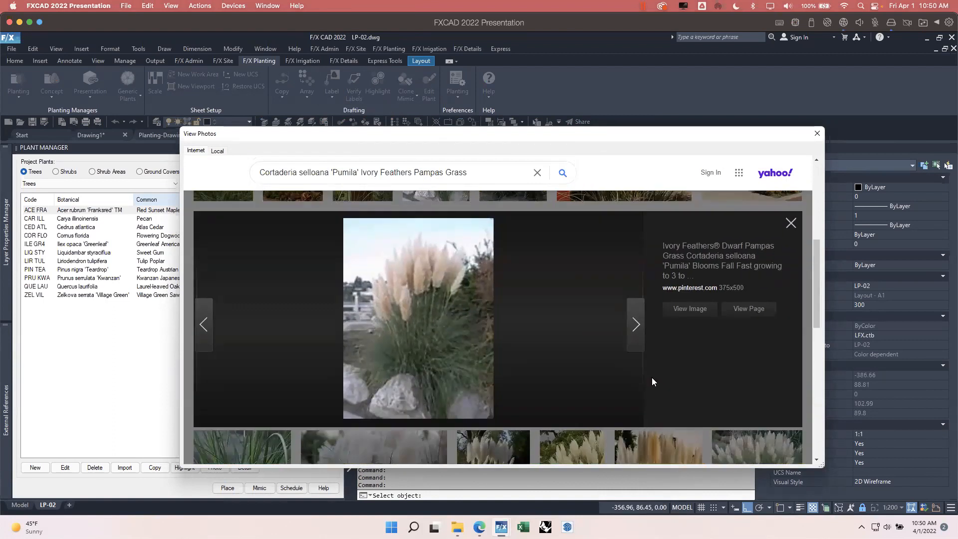
click(695, 311)
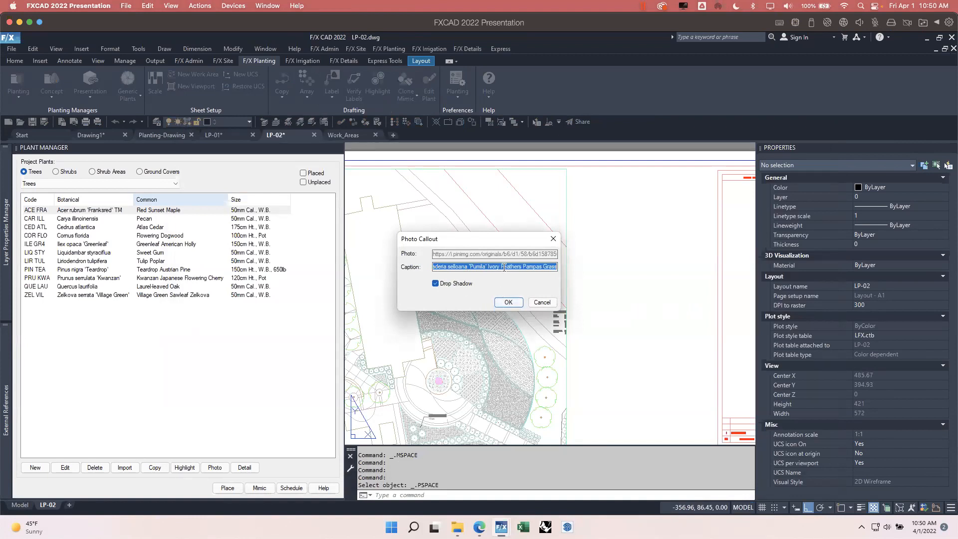
click(435, 283)
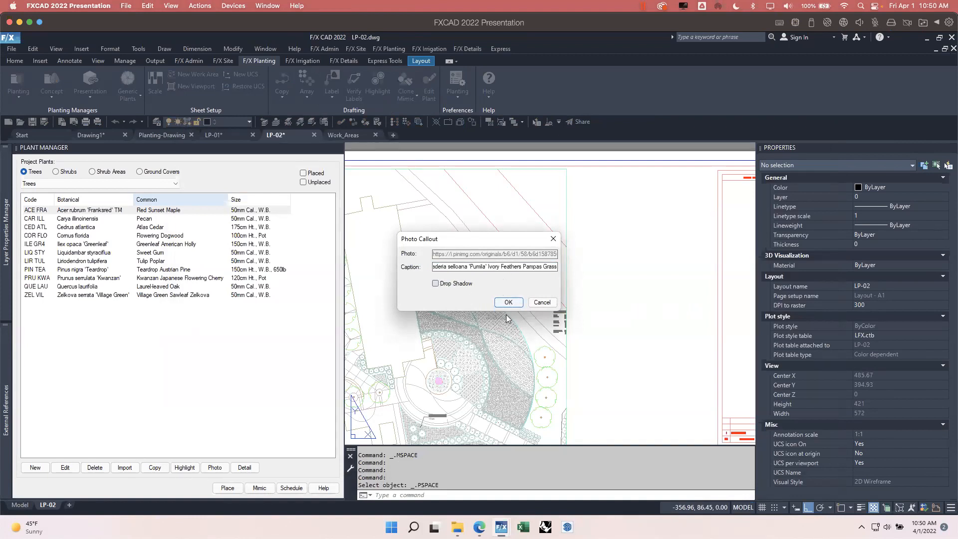
click(508, 303)
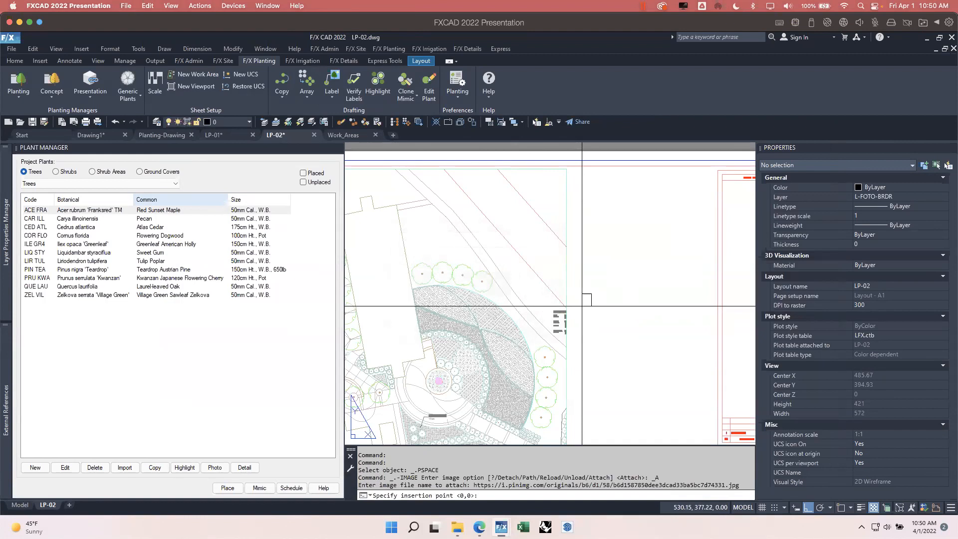
Place the pampas grass photo beside the viewport at a scale of about 10 and end its leader at the photo's lower-left corner
click(583, 305)
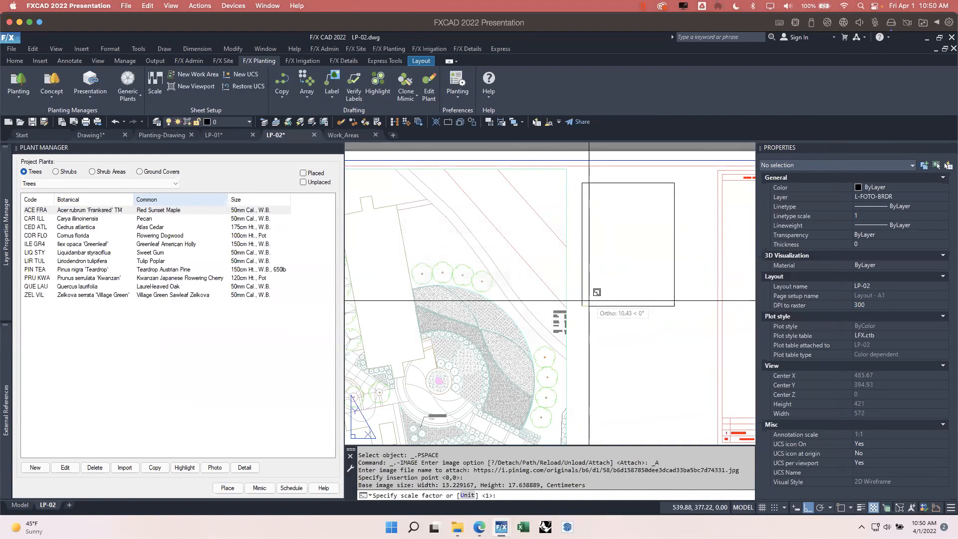
click(589, 301)
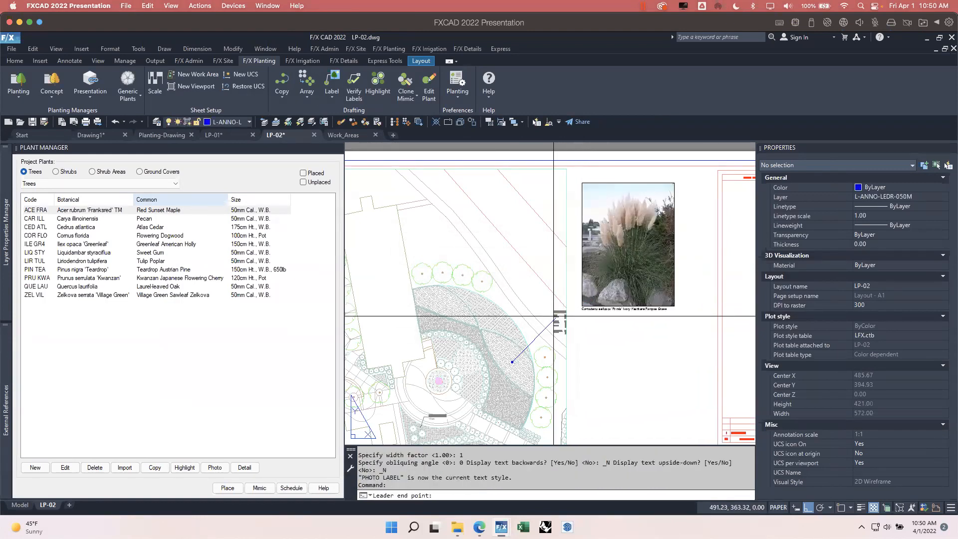
scroll(553, 315, up, 2)
click(568, 308)
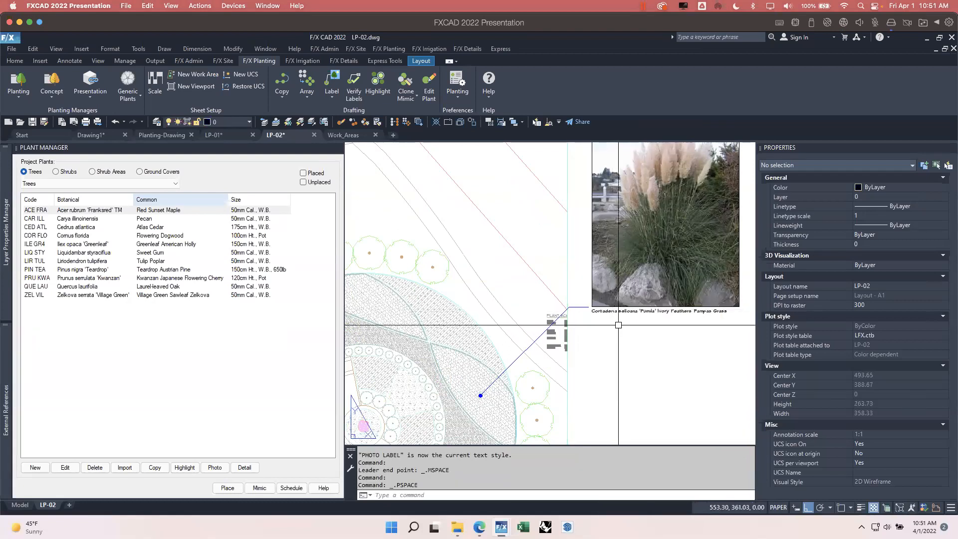
scroll(534, 295, down, 3)
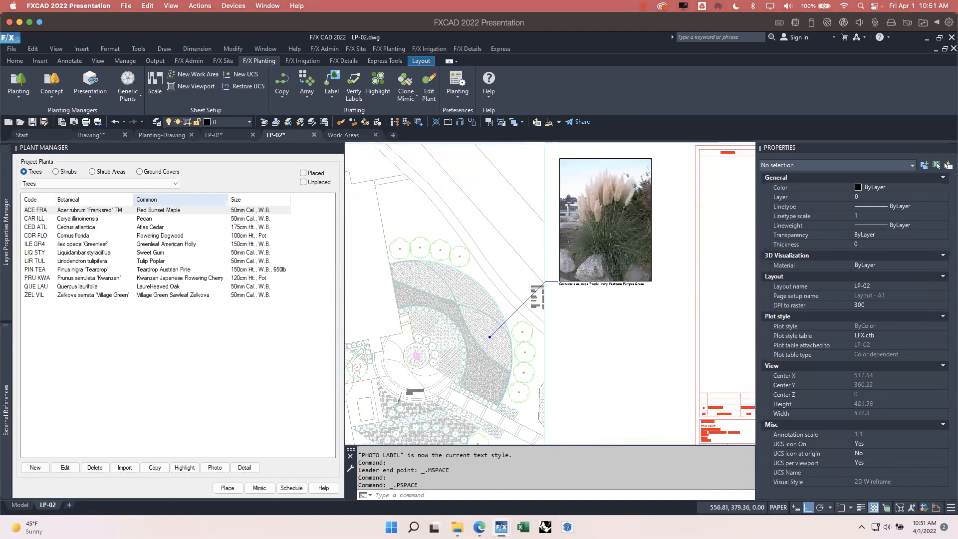
scroll(582, 280, up, 3)
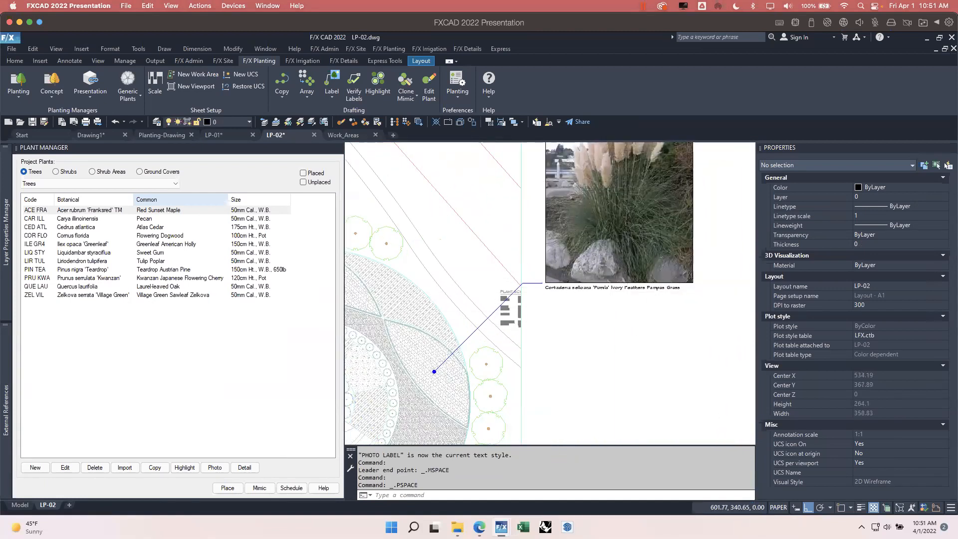
scroll(624, 314, down, 3)
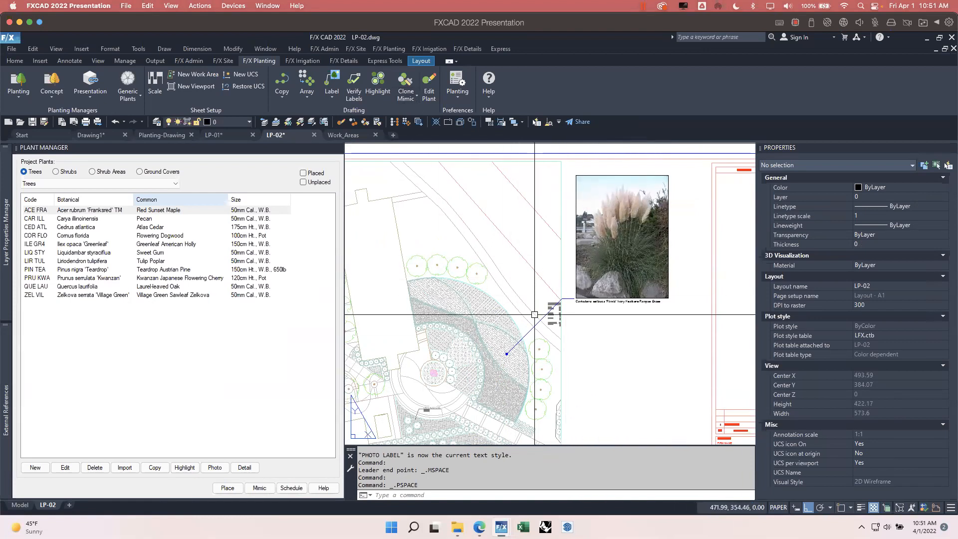
mouse_move(564, 342)
middle_down()
mouse_move(649, 289)
mouse_move(647, 298)
mouse_move(632, 280)
middle_up()
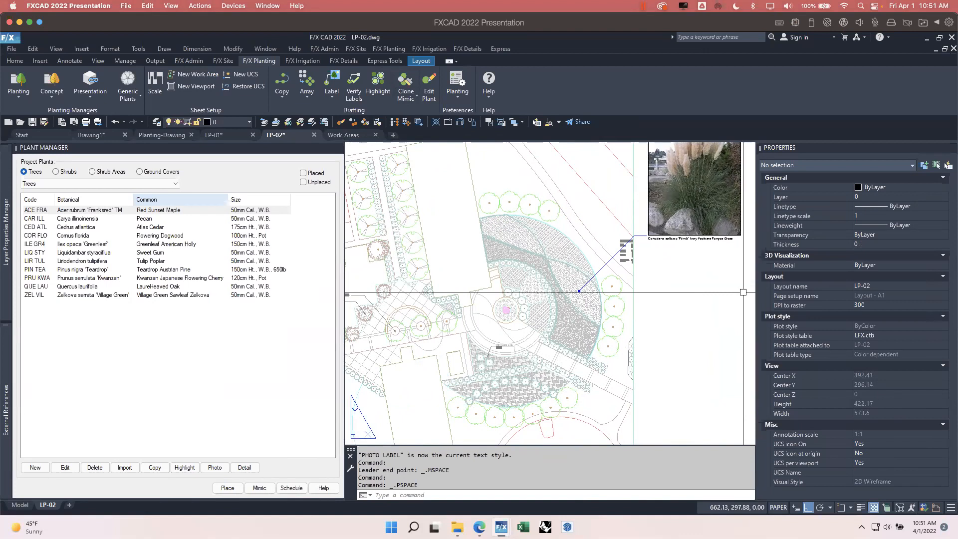
middle_drag(713, 291, 666, 326)
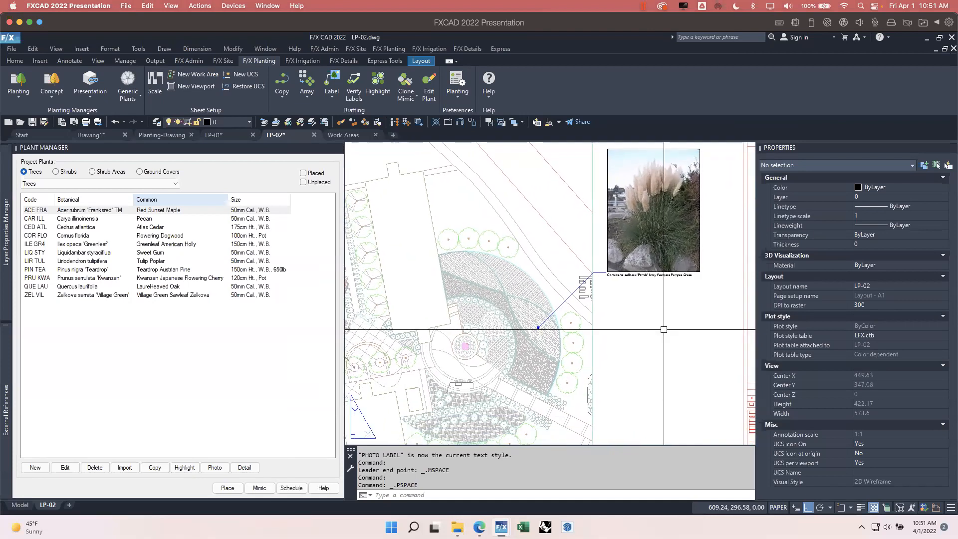
scroll(667, 335, down, 2)
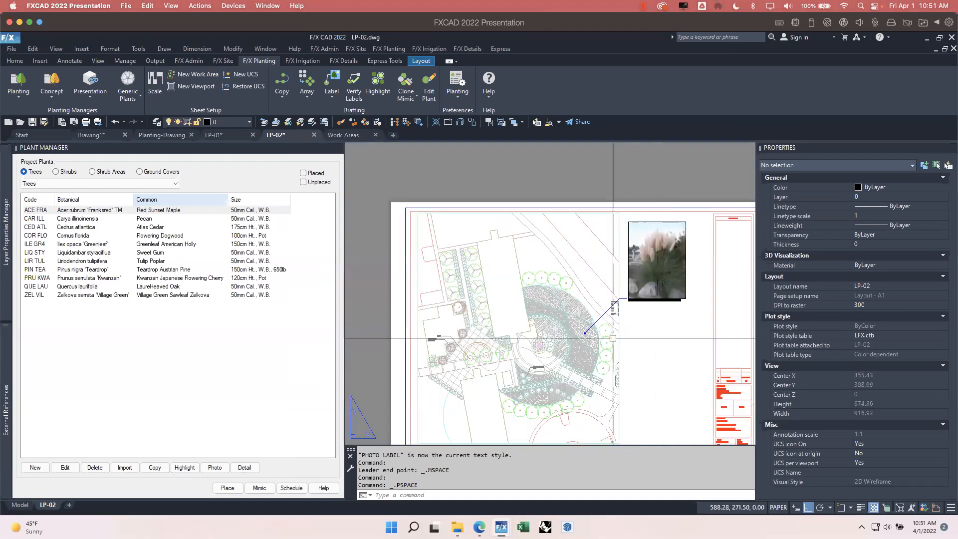
middle_drag(540, 350, 499, 319)
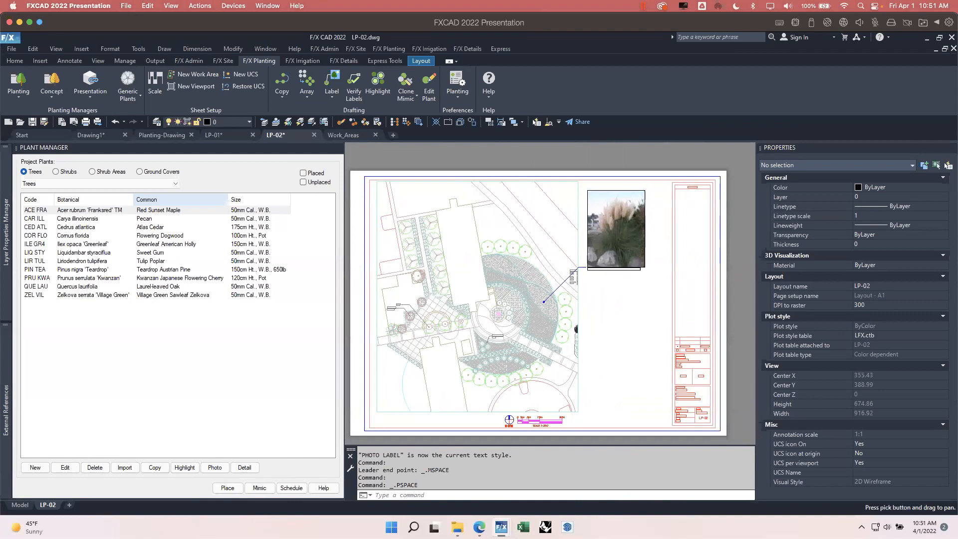
Return to the Planting-Drawing file and open the block of a tree in the row above the small plaza for editing
click(154, 138)
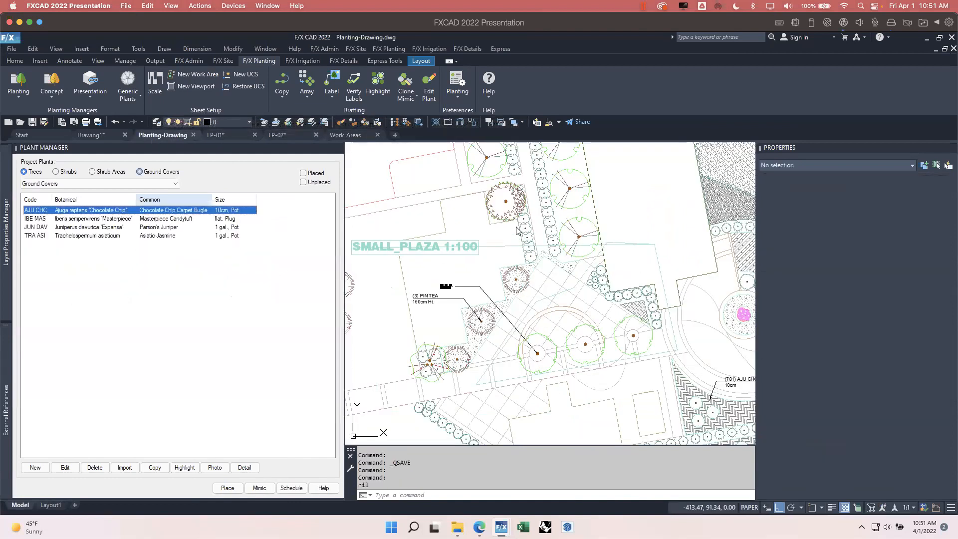
mouse_move(512, 180)
middle_down()
mouse_move(519, 245)
mouse_move(549, 327)
middle_up()
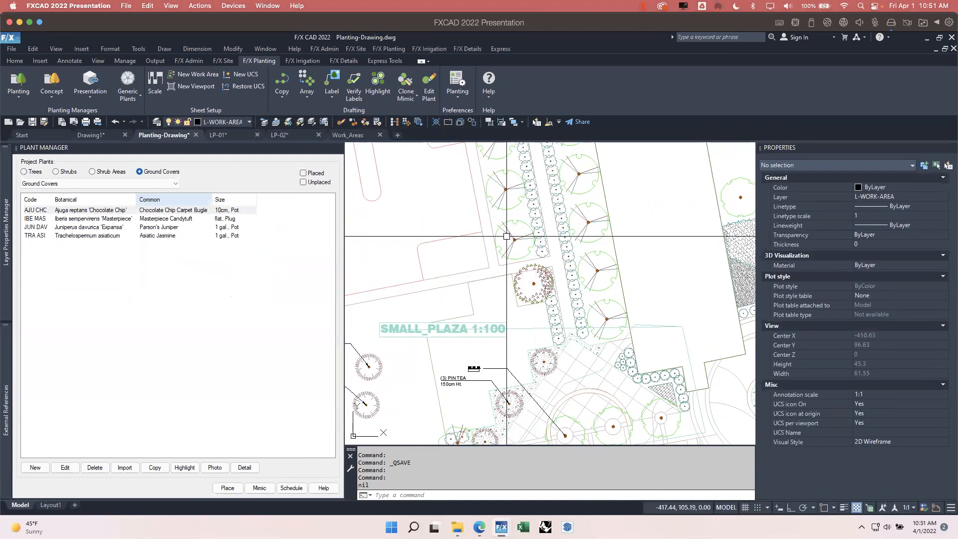
click(515, 238)
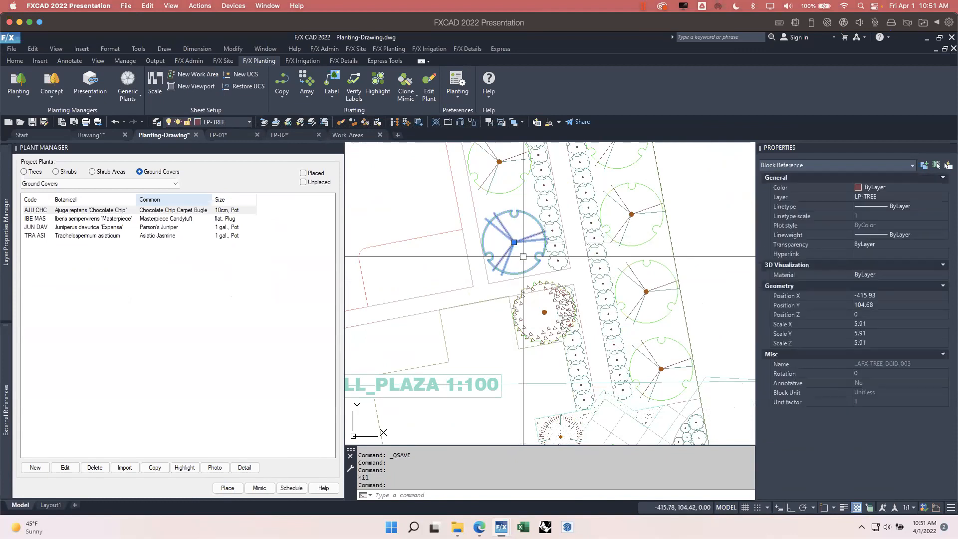
right_click(500, 232)
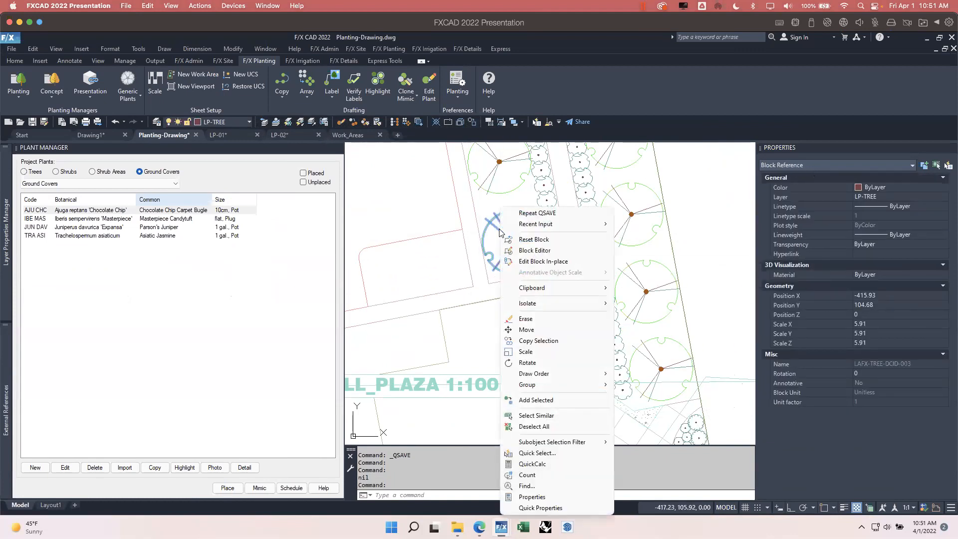
click(534, 253)
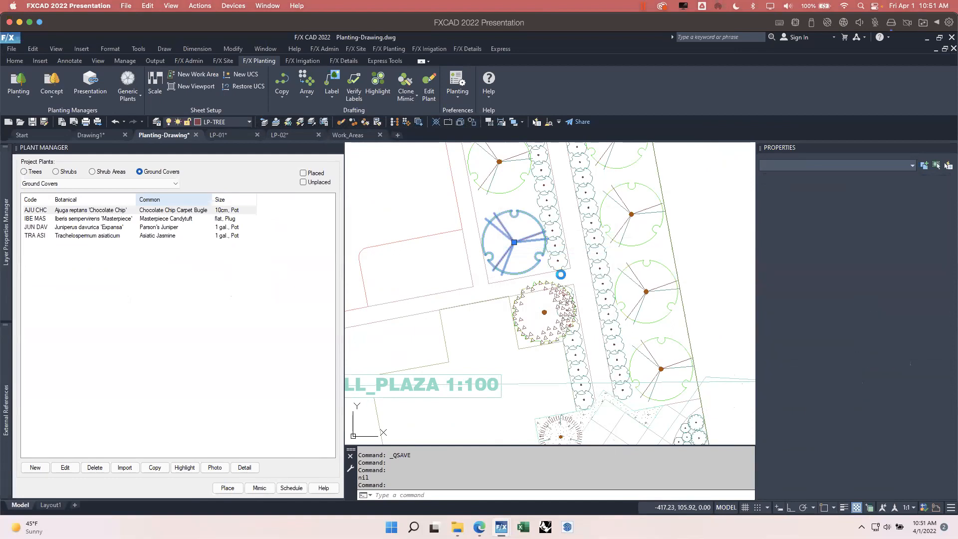
Inspect the layers of the tree block's small outline arc and two branch lines, and close the Block Editor without changing them
click(524, 192)
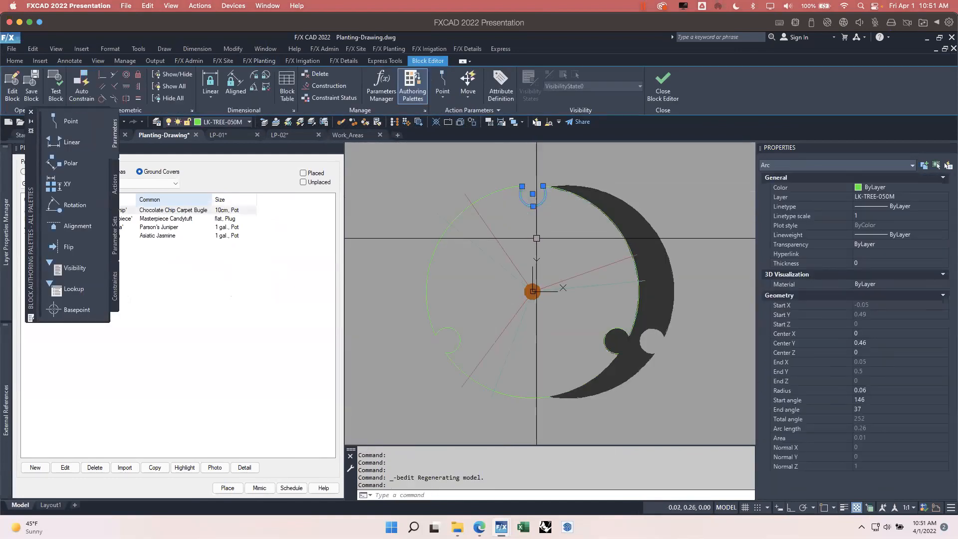
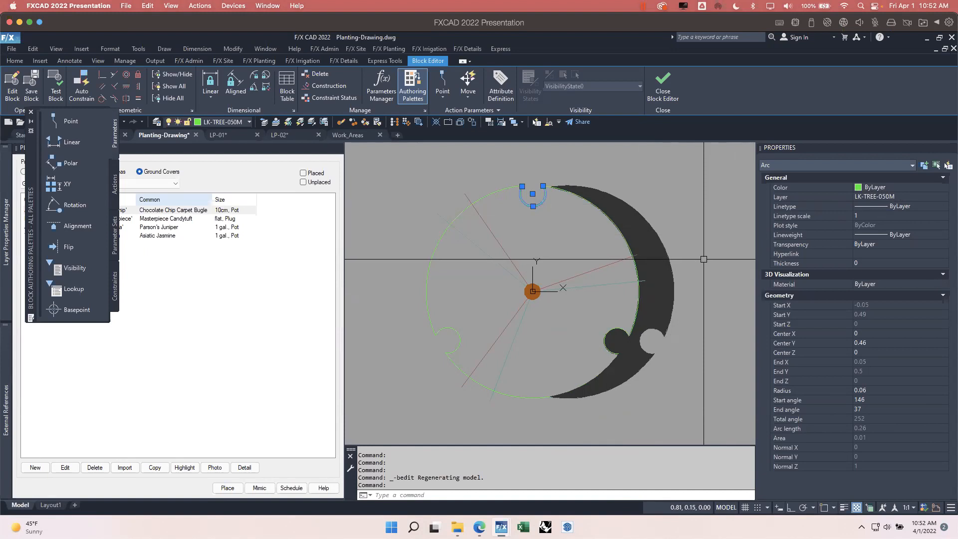
key(Escape)
click(602, 268)
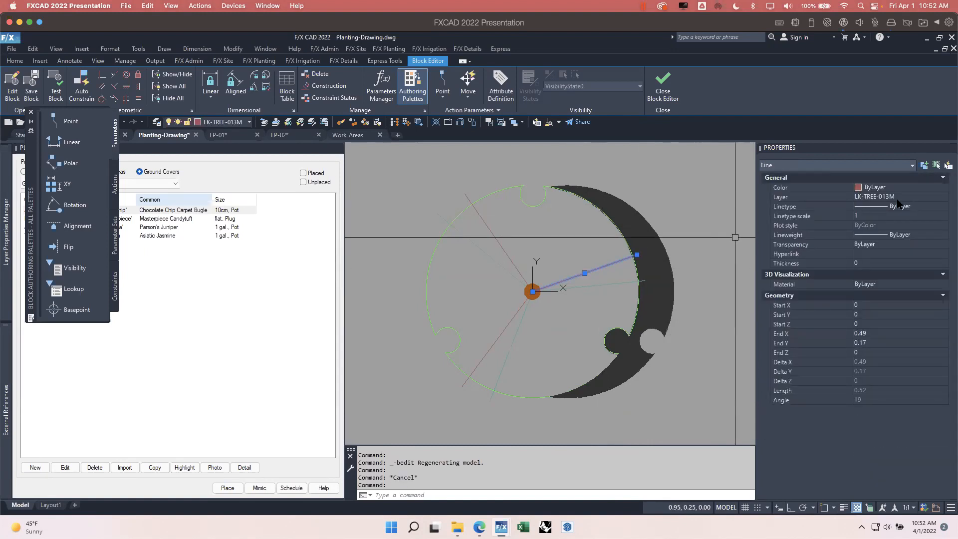
key(Escape)
click(609, 284)
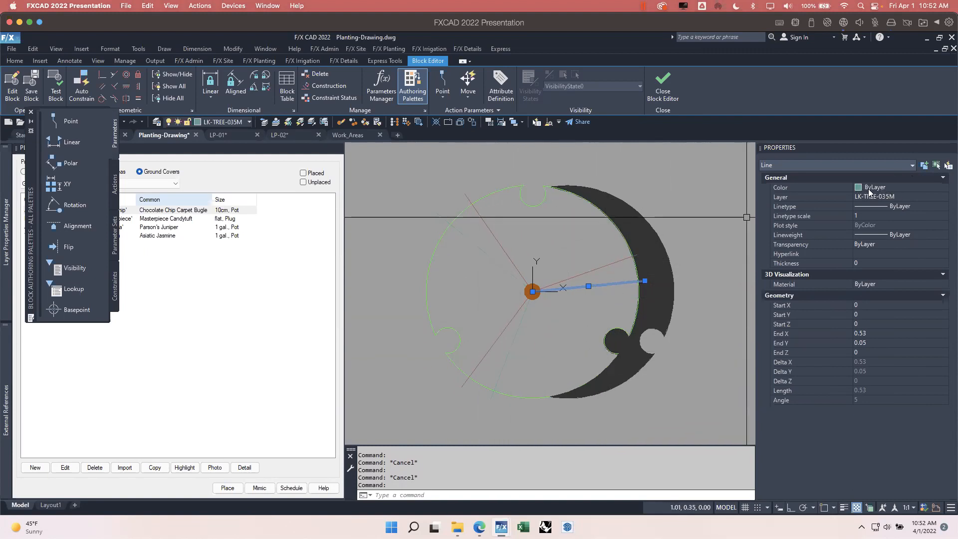
click(555, 225)
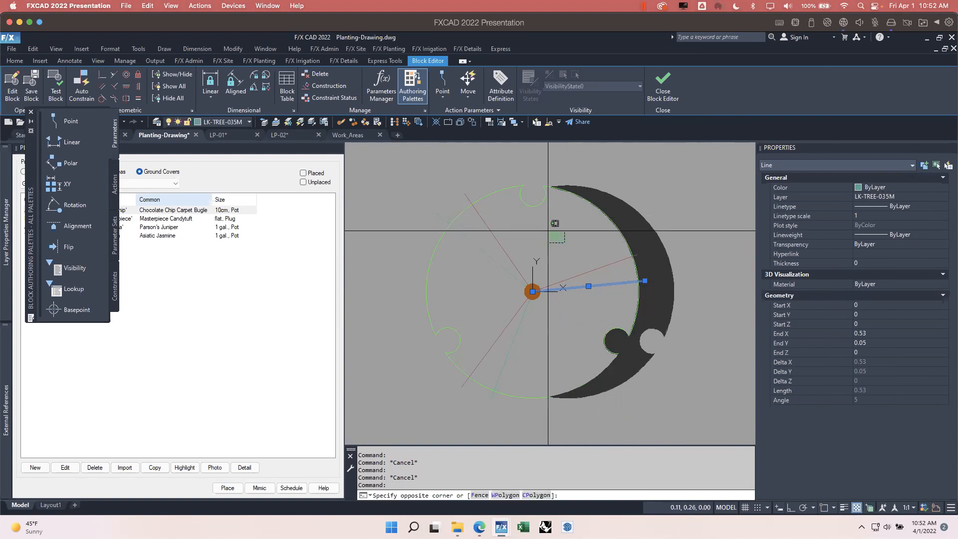
key(Escape)
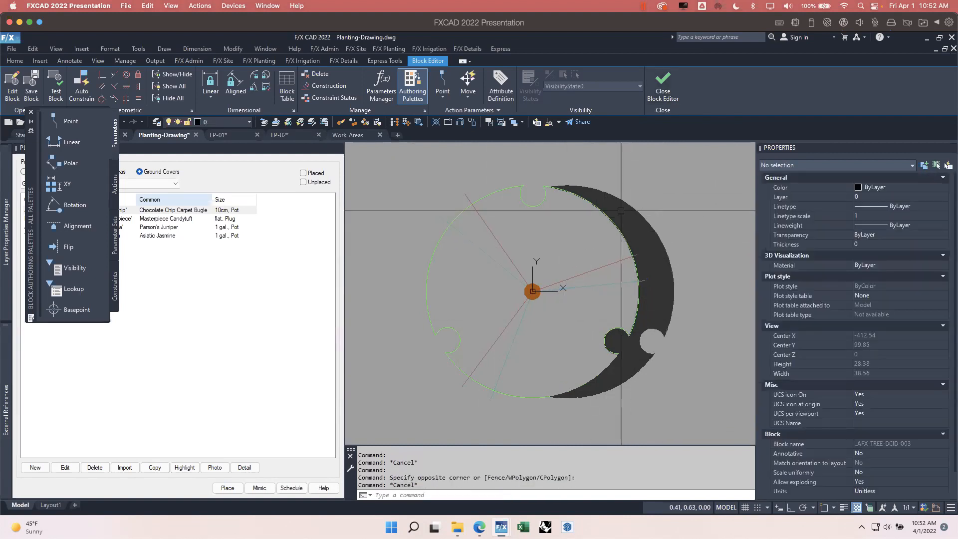
click(663, 84)
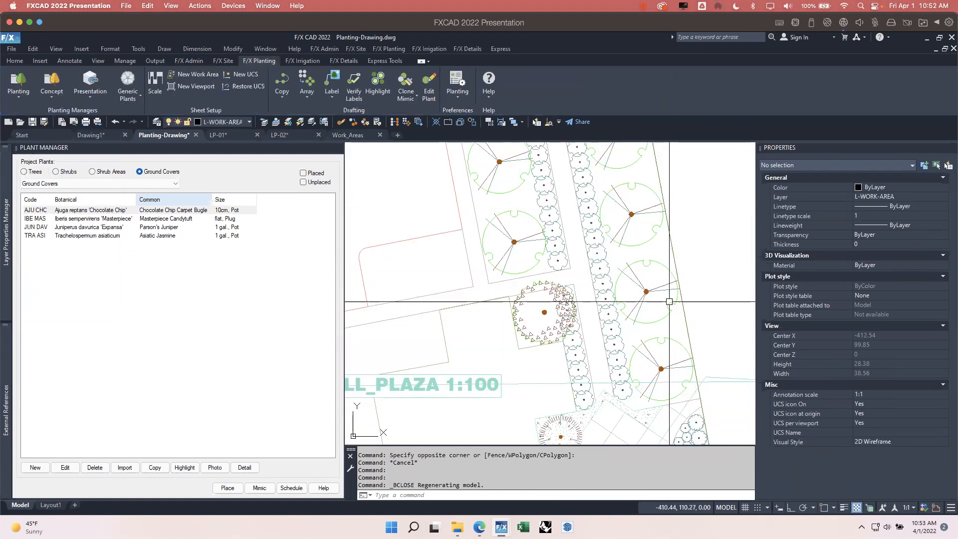
scroll(620, 287, down, 1)
scroll(577, 268, down, 1)
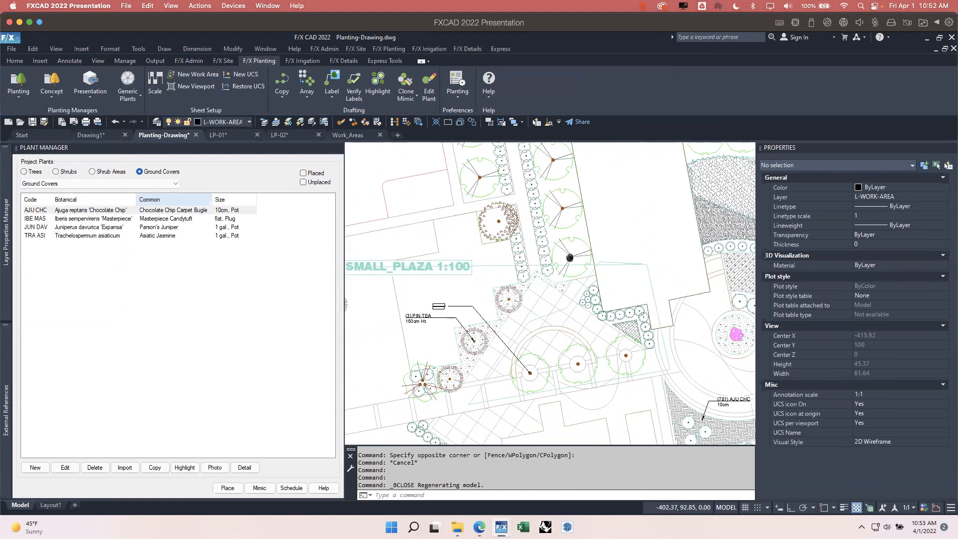
Switch to the LP-02 sheet, close the Plant Manager and bring up the sheet's layer list
click(297, 135)
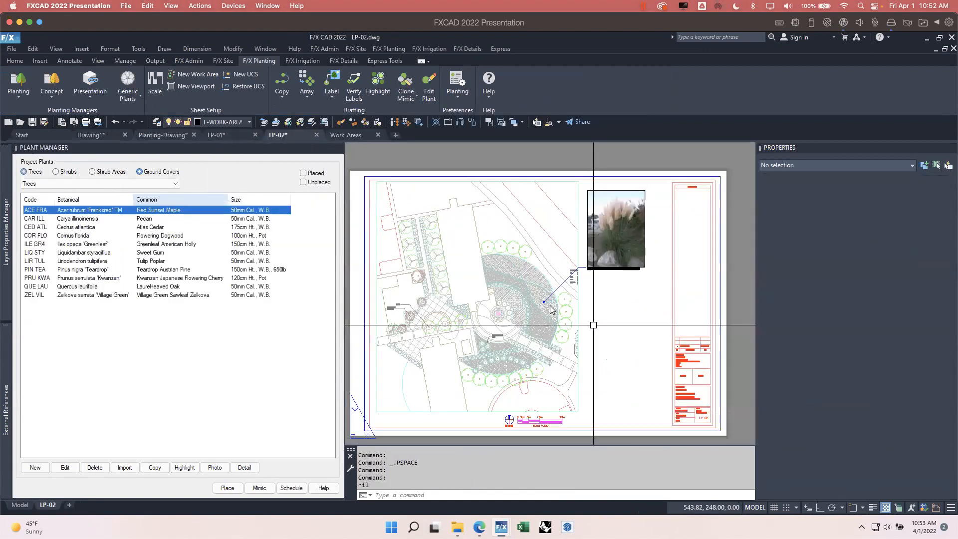
middle_drag(603, 329, 660, 312)
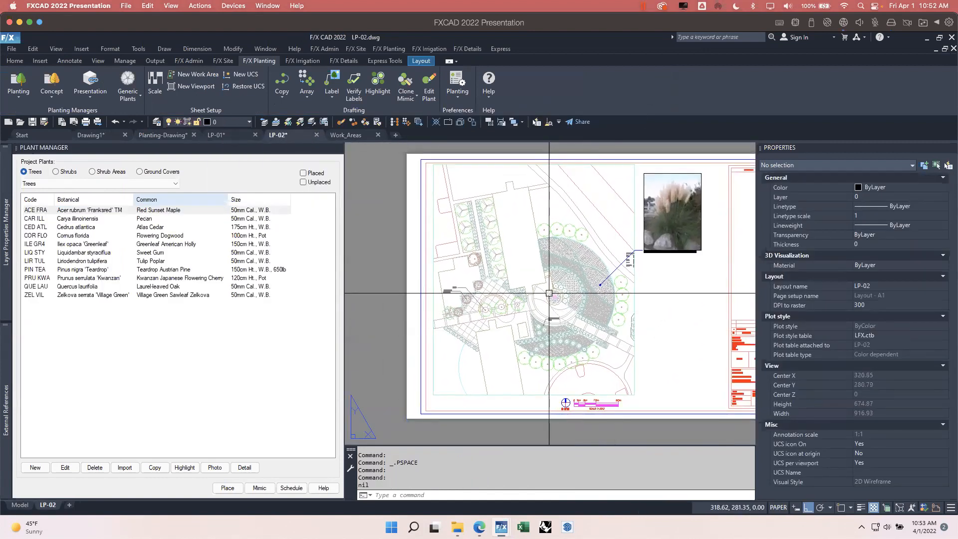
scroll(538, 243, up, 4)
middle_drag(549, 276, 559, 256)
scroll(556, 267, down, 2)
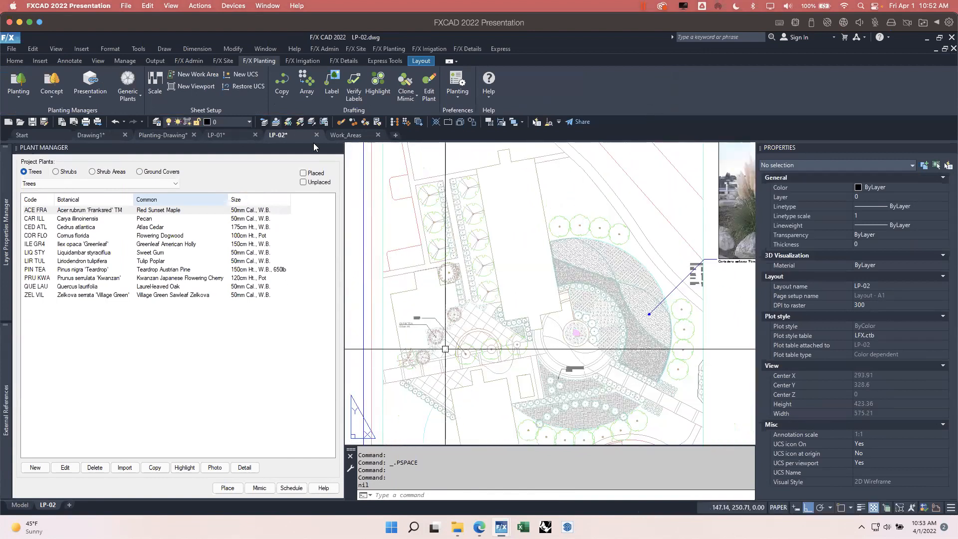
click(338, 150)
mouse_move(7, 261)
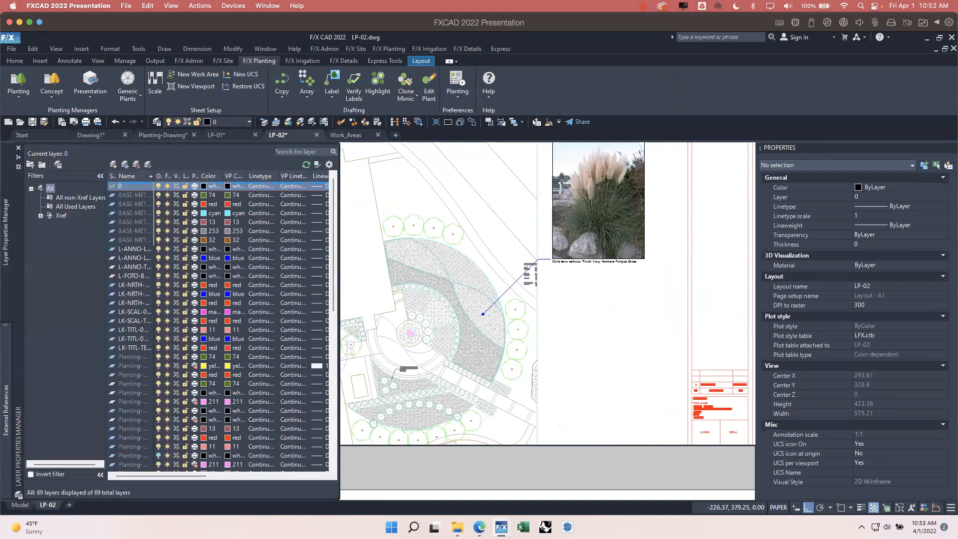
Return to Planting-Drawing and run XLayer on the outline arc of a tree beside the building to identify its nested layer
click(165, 135)
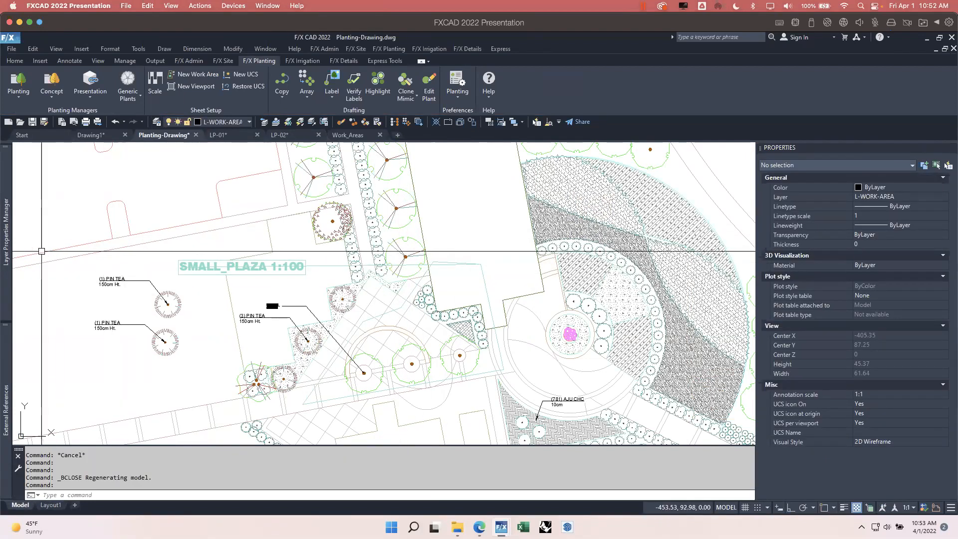
mouse_move(6, 282)
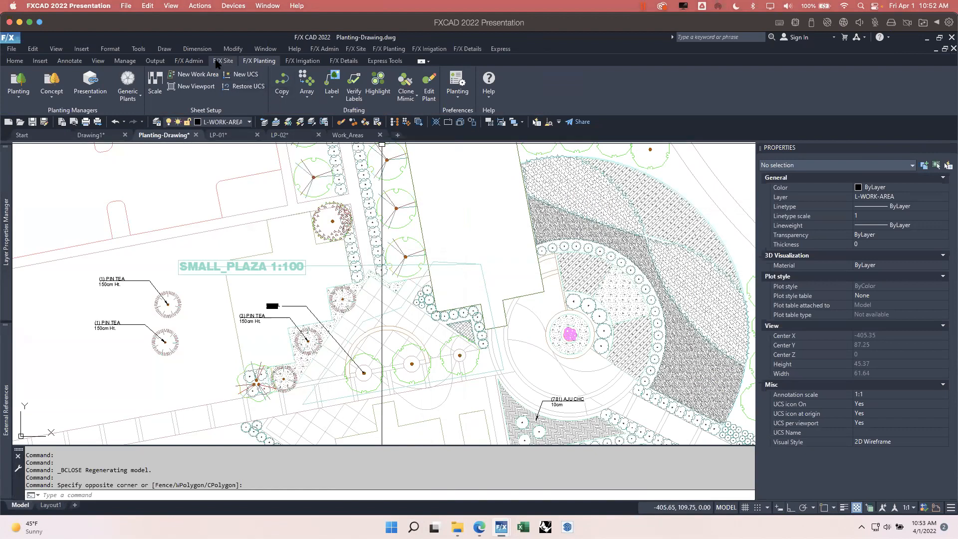
click(198, 60)
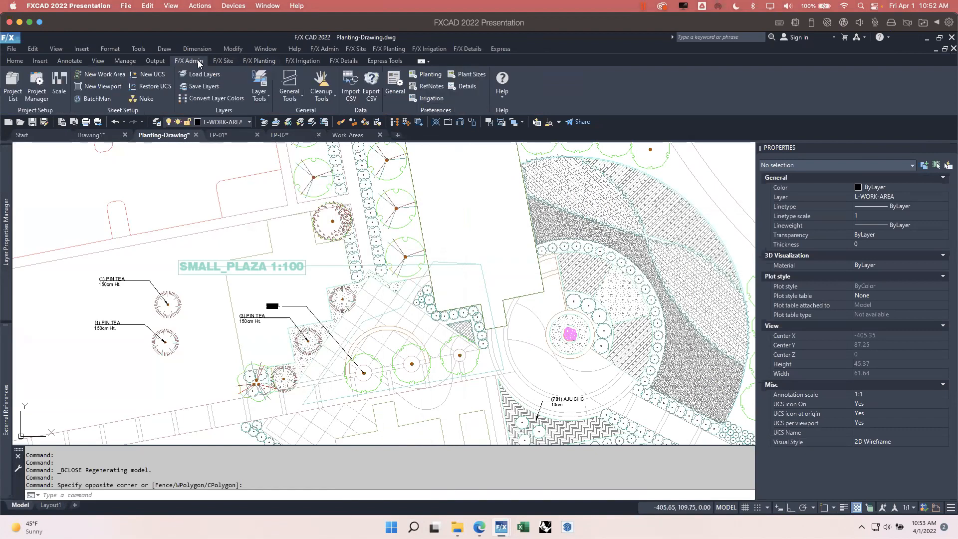
click(258, 100)
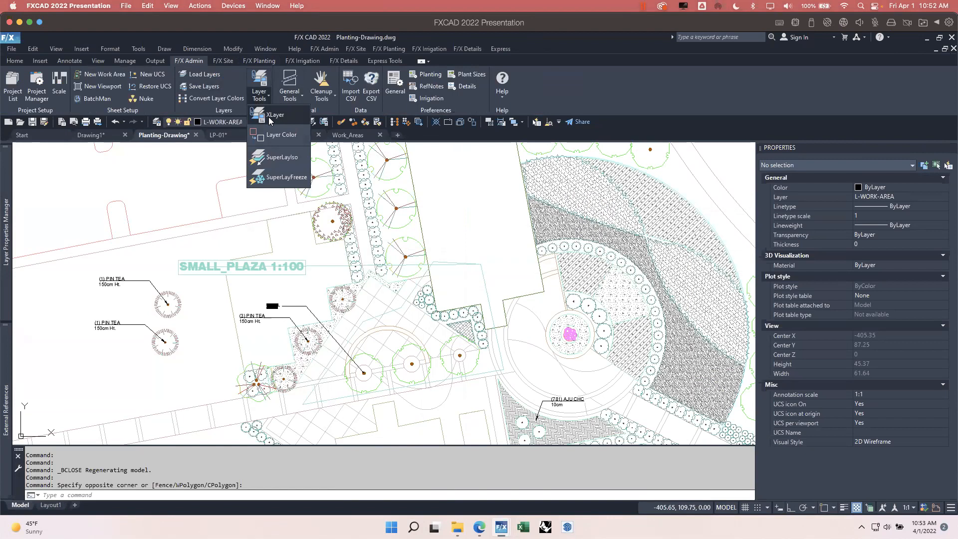
click(272, 116)
scroll(403, 191, up, 2)
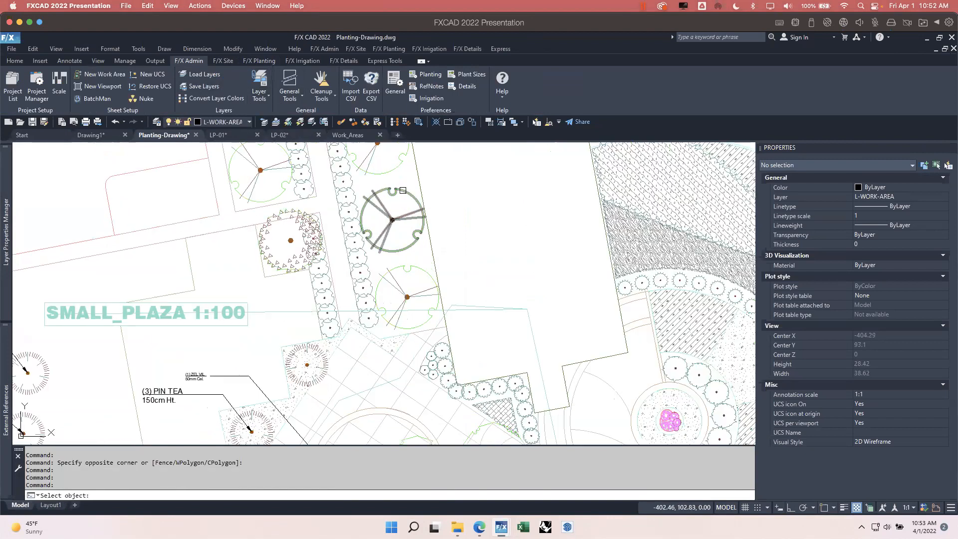
click(400, 191)
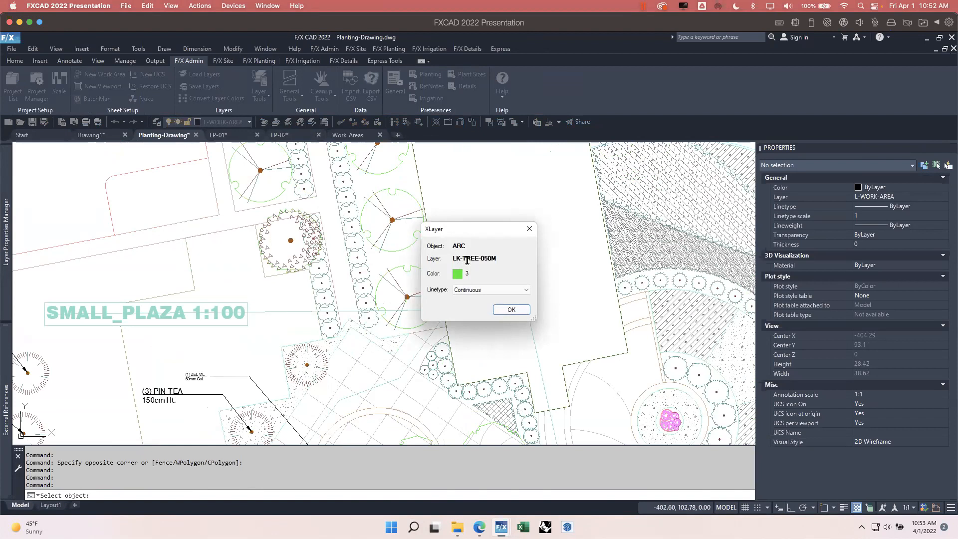
drag(454, 259, 494, 258)
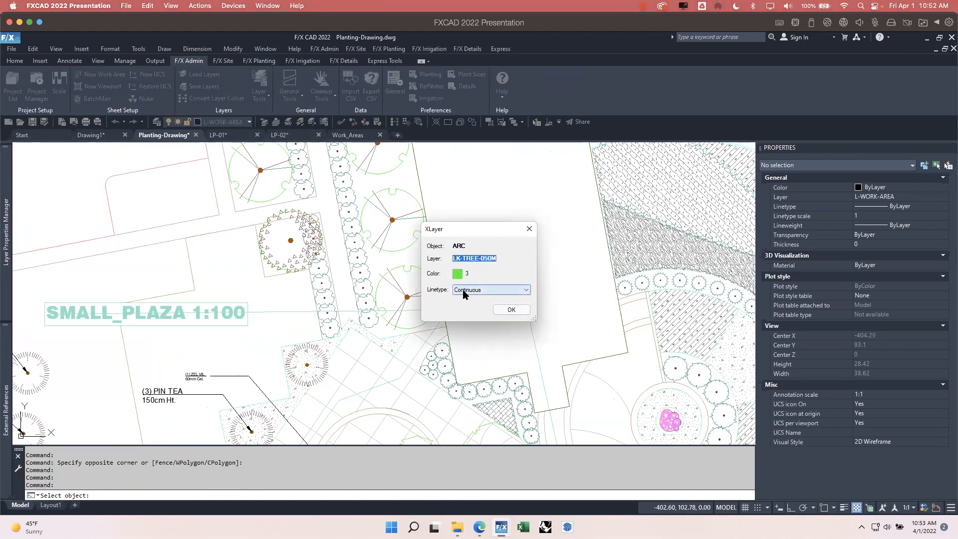
Change the color of the tree outline's layer LK-TREE-050M to index color 94 and end XLayer
click(458, 274)
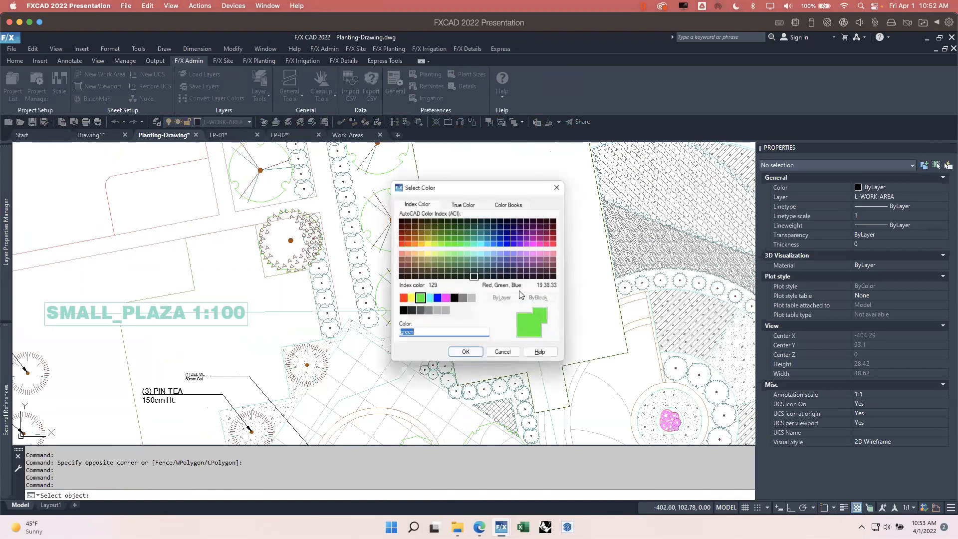
click(455, 231)
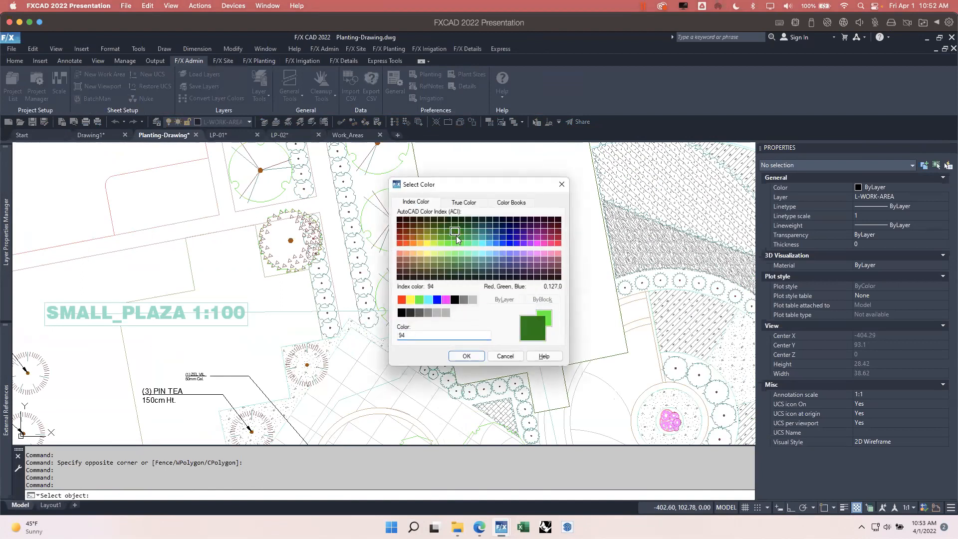
click(467, 356)
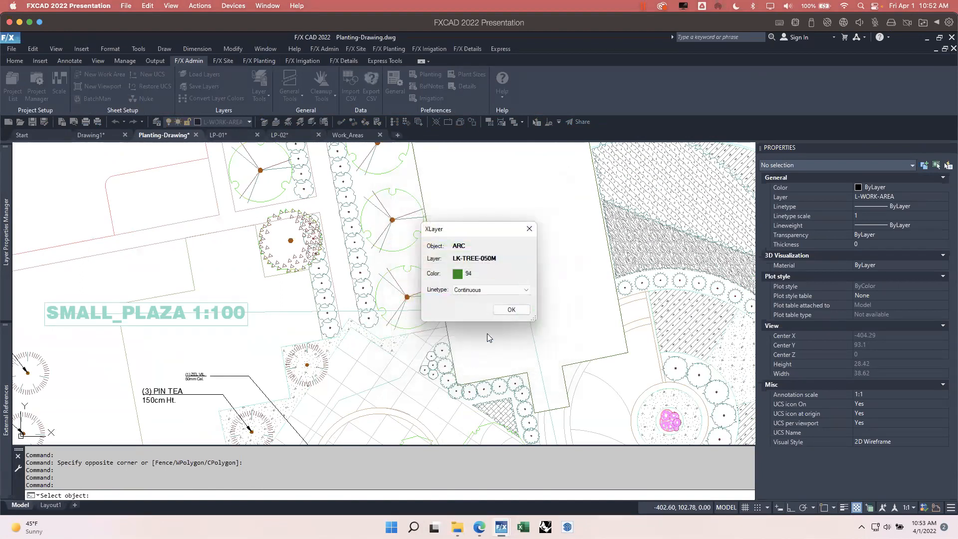
click(522, 311)
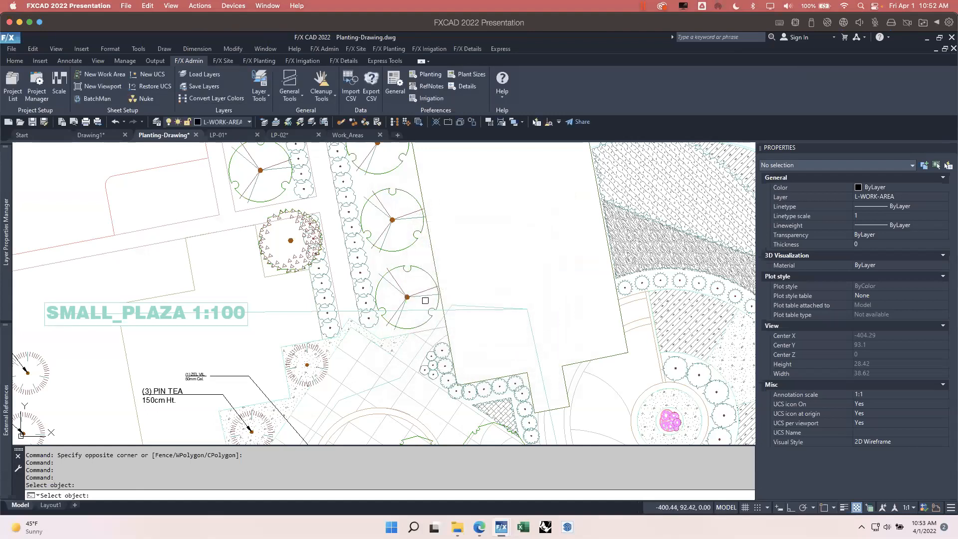
key(Return)
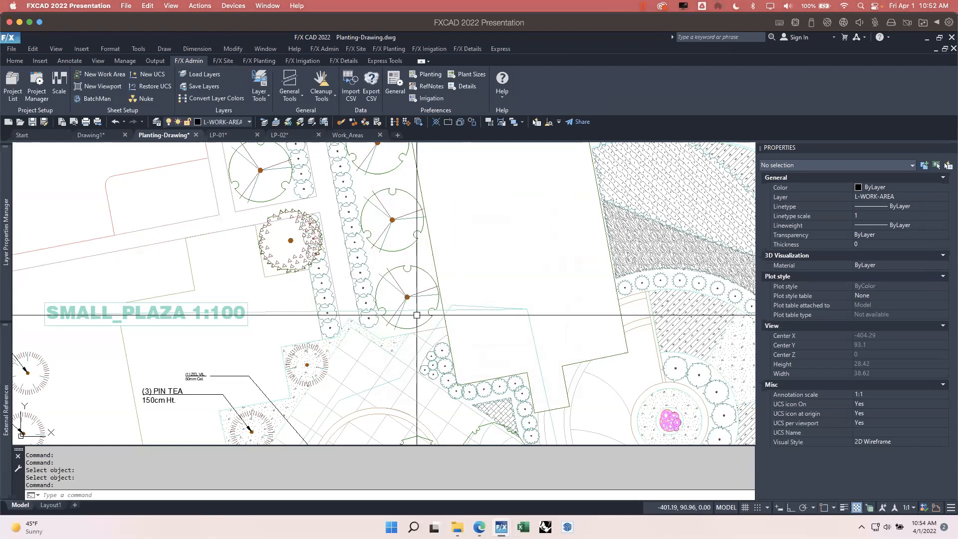
Filter the layer list with LK* and select the LK-TREE-050M layer to check its color
mouse_move(9, 232)
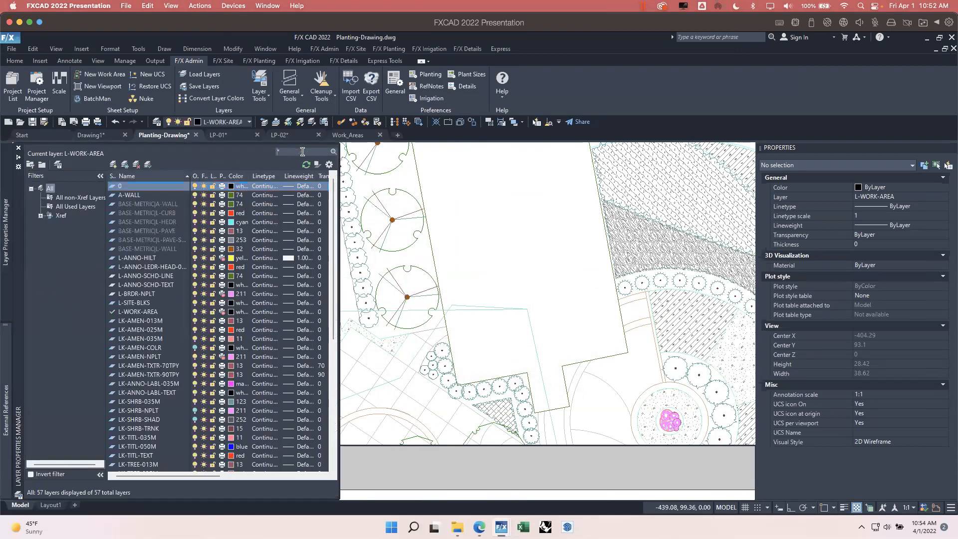
text(LK*)
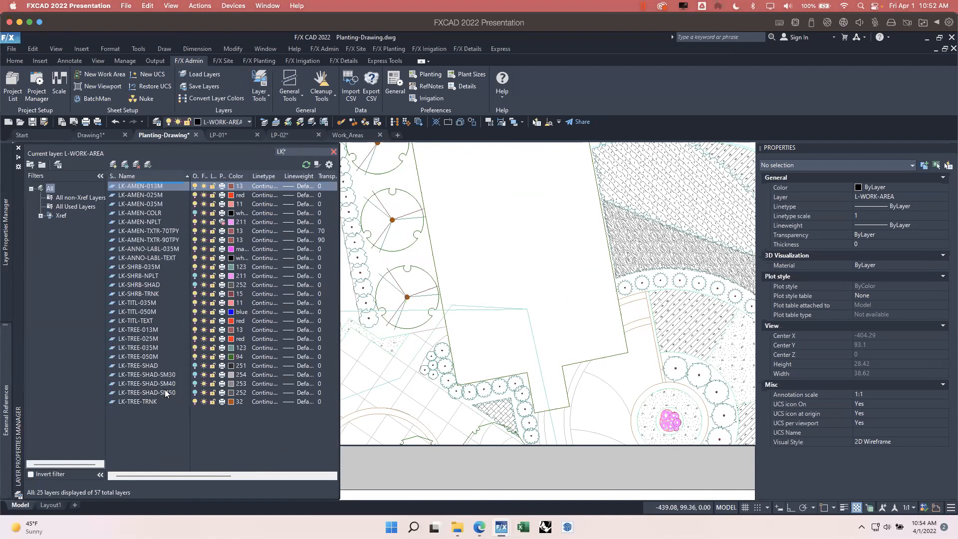
click(150, 358)
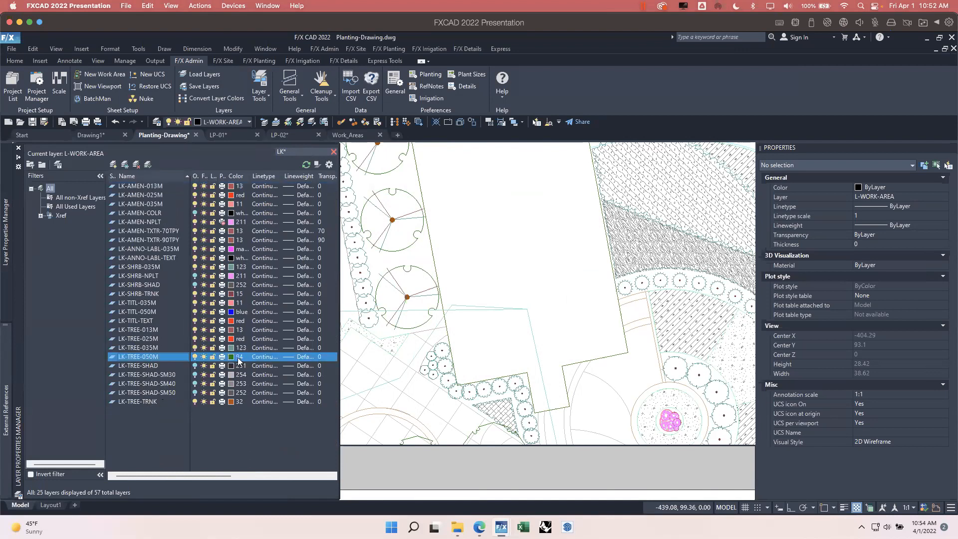
Save Planting-Drawing and reload it as an xref in the LP-02 sheet
click(294, 136)
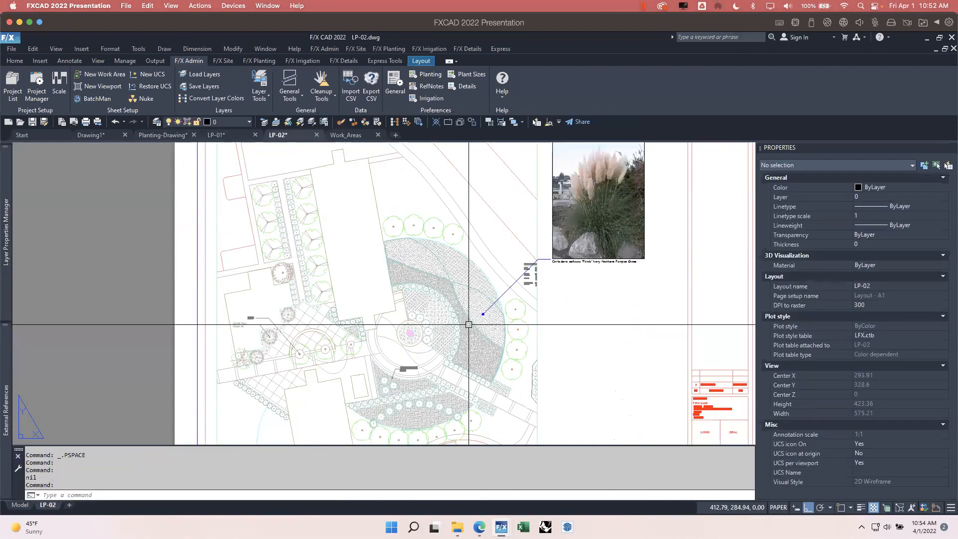
click(165, 135)
key(ctrl+s)
click(275, 134)
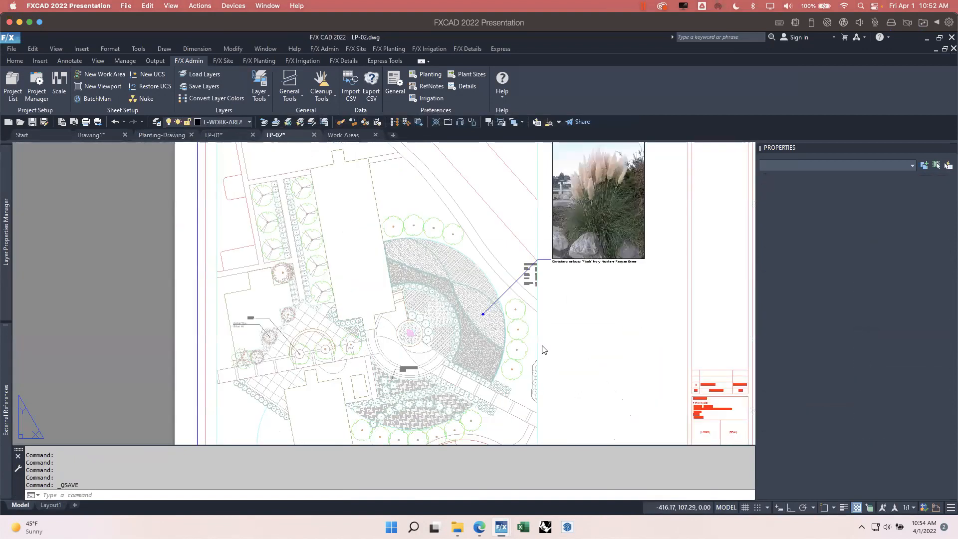
click(865, 478)
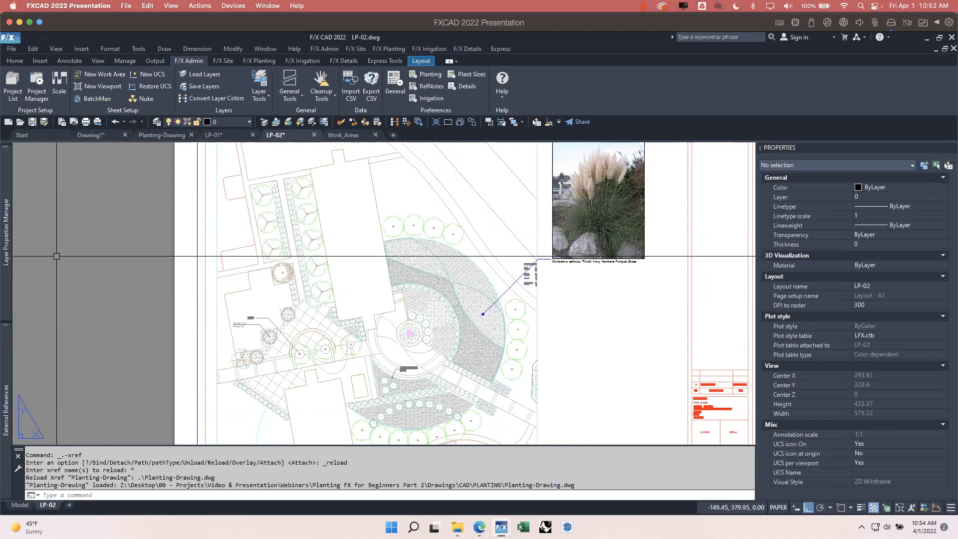
Filter LP-02's layer list to the Planting-Drawing xref layers and widen the name column to show full names
mouse_move(7, 254)
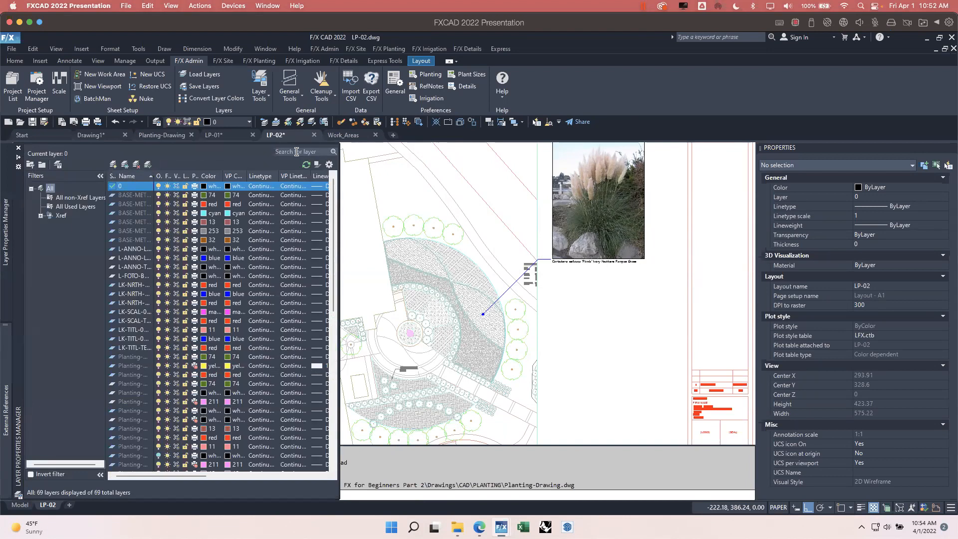
click(62, 215)
click(41, 216)
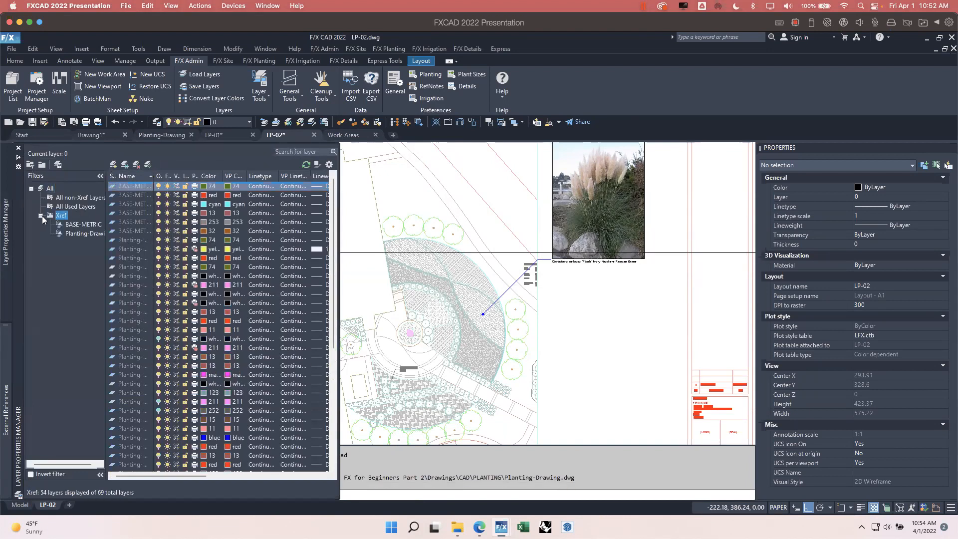
click(80, 234)
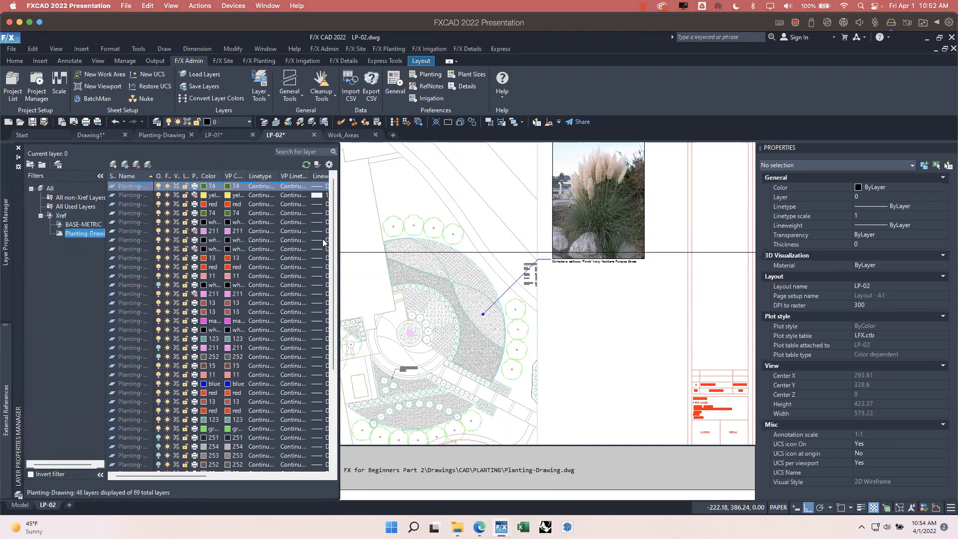
drag(333, 214, 335, 314)
drag(154, 176, 236, 175)
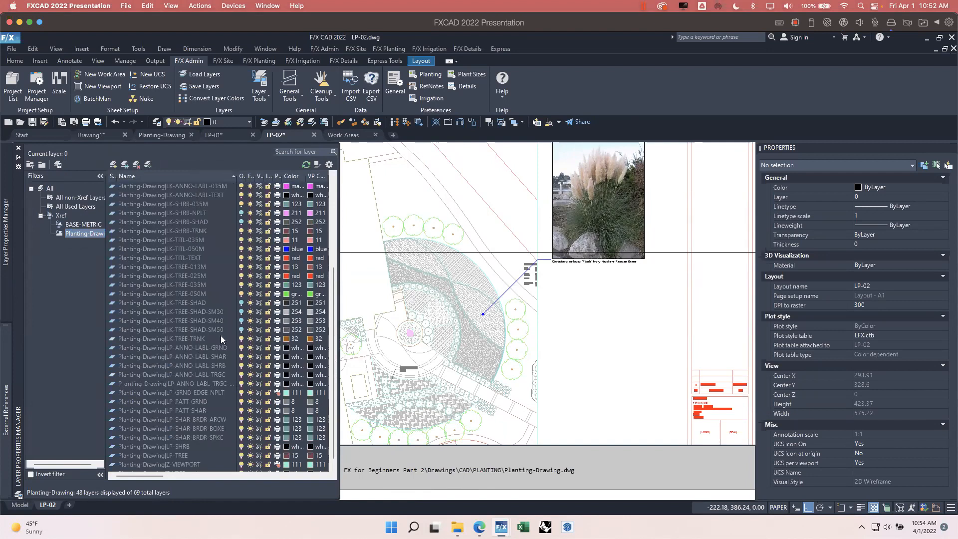
Set the color of the Planting-Drawing xref layer LK-TREE-050M to index color 94 in LP-02
click(202, 294)
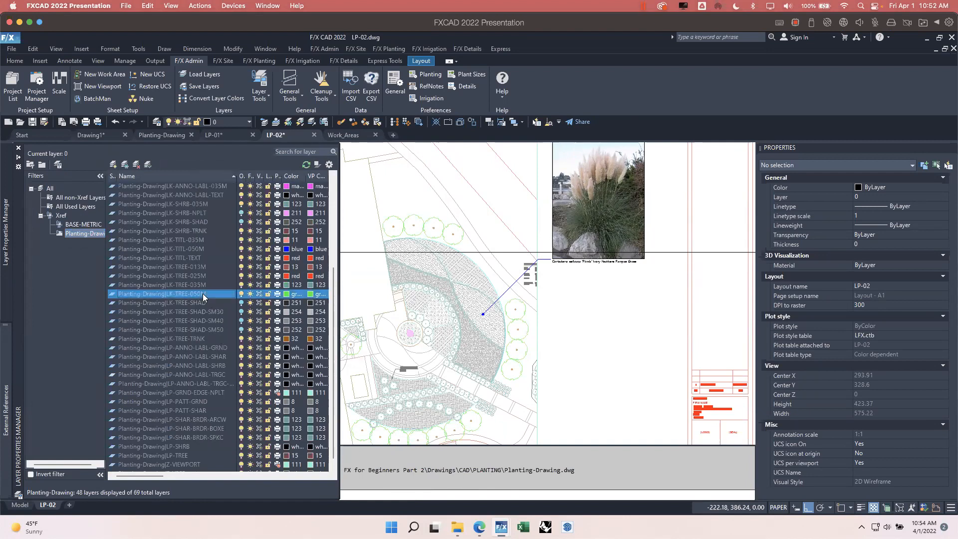
click(289, 293)
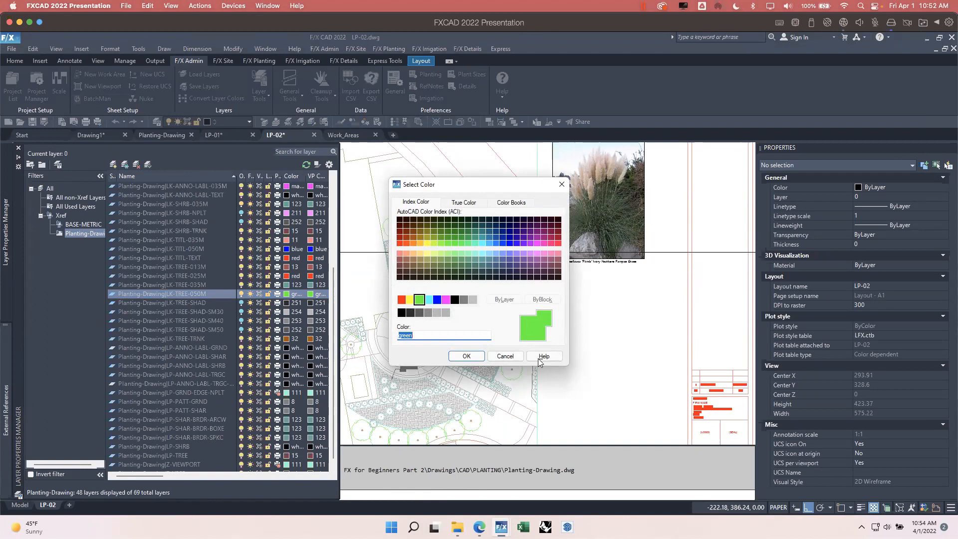
click(455, 231)
click(467, 356)
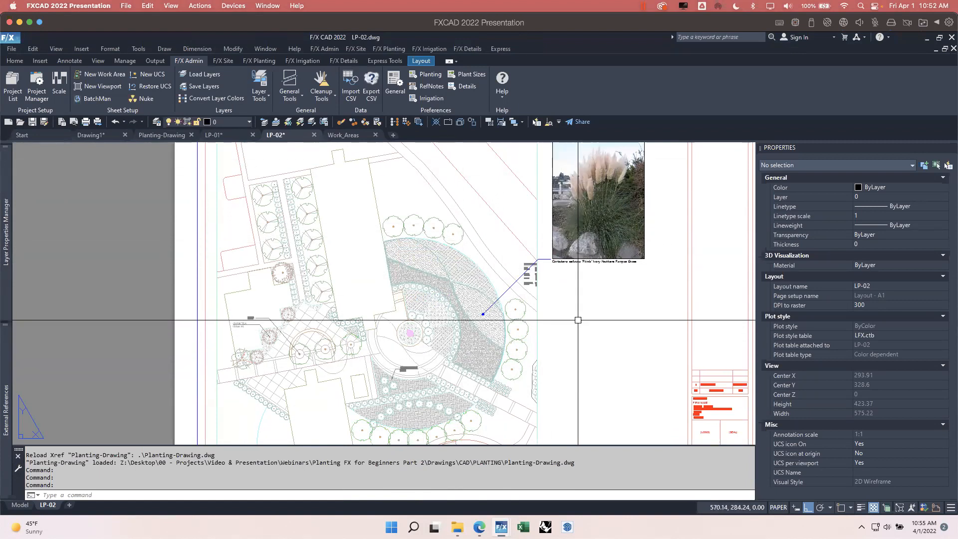
Activate the plan viewport, override the viewport color of LK-TREE-050M with index color 222, and return to paper space
double_click(415, 193)
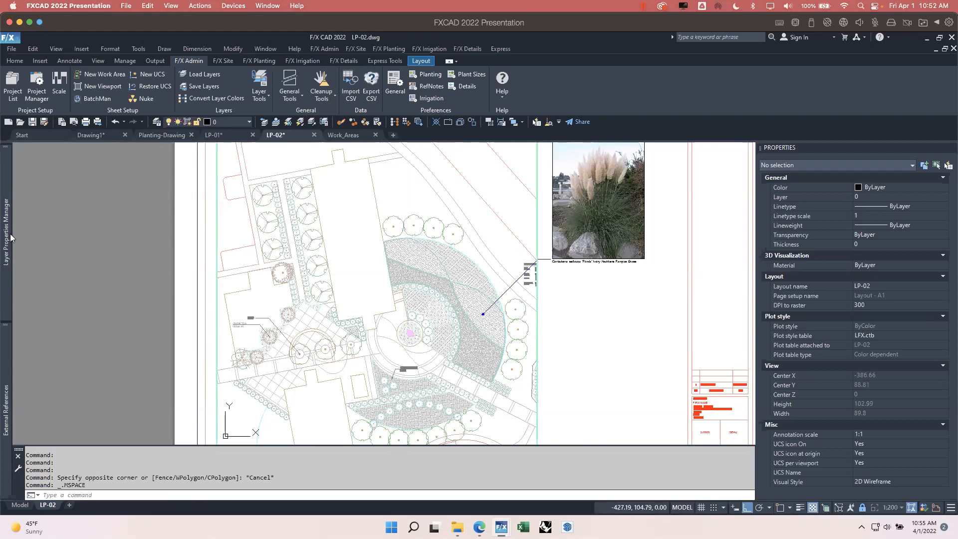
mouse_move(10, 238)
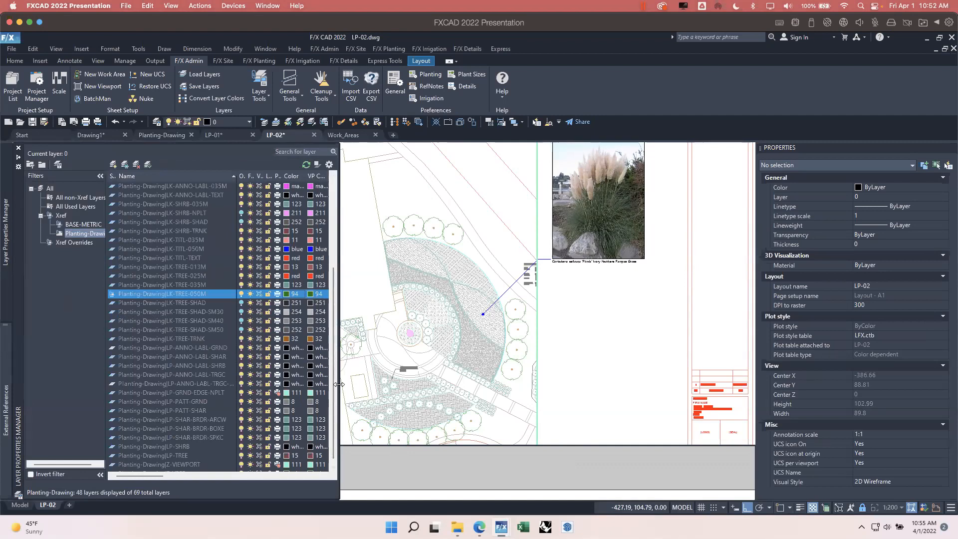
drag(340, 385, 364, 385)
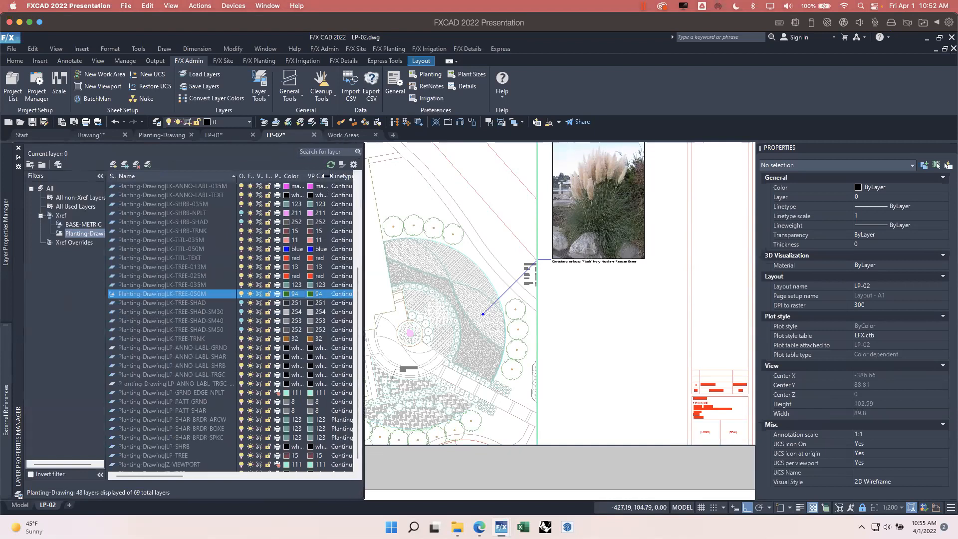
double_click(328, 176)
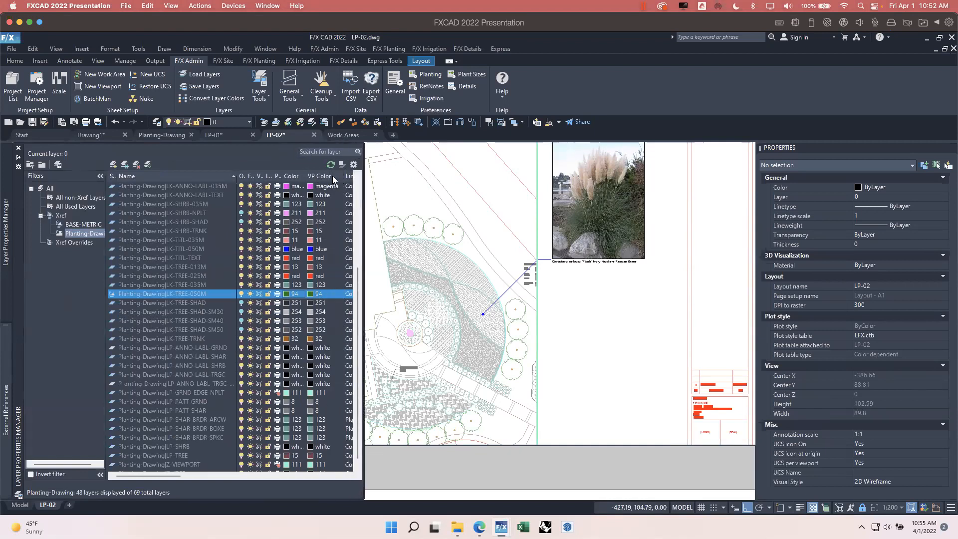
click(316, 294)
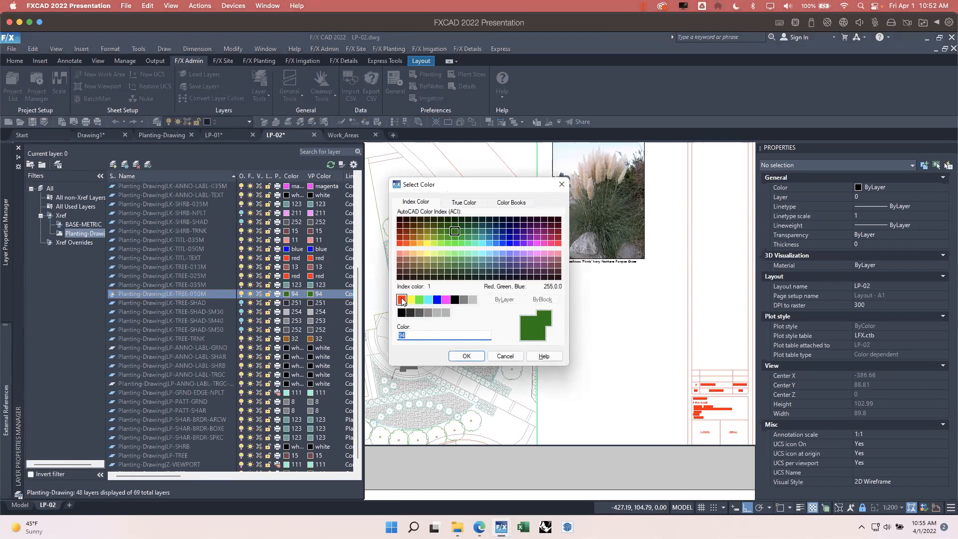
click(402, 299)
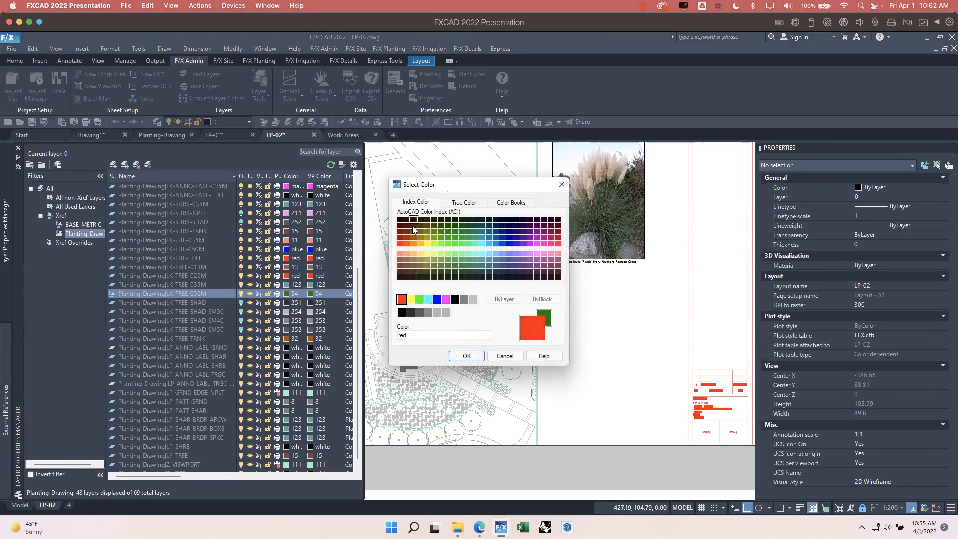
click(544, 237)
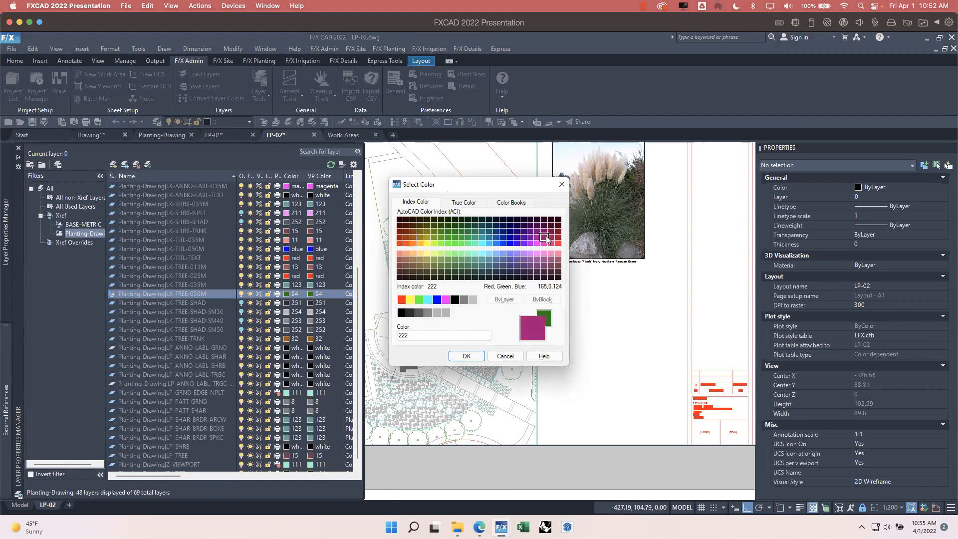
click(466, 356)
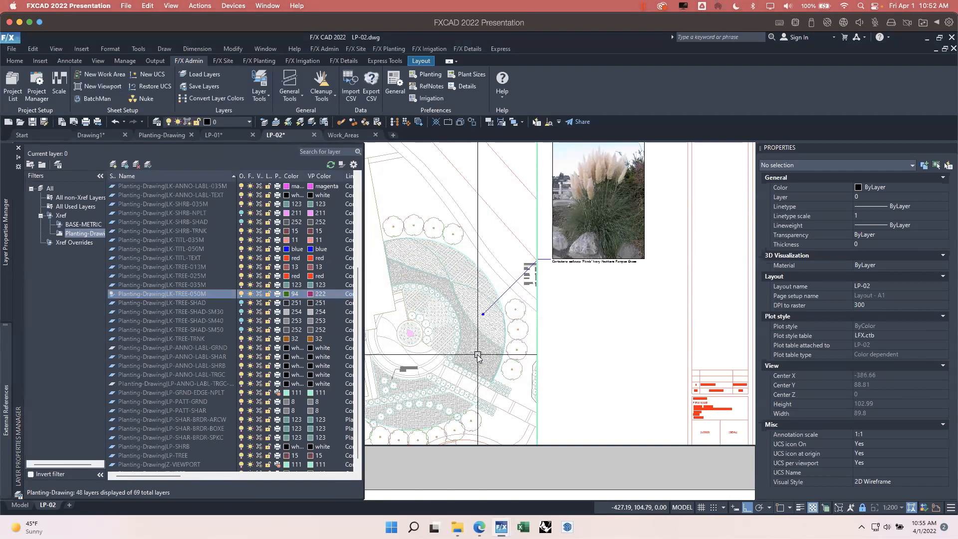
double_click(576, 331)
Check the tree outline color in LP-02's model space and return to the LP-02 layout
click(31, 505)
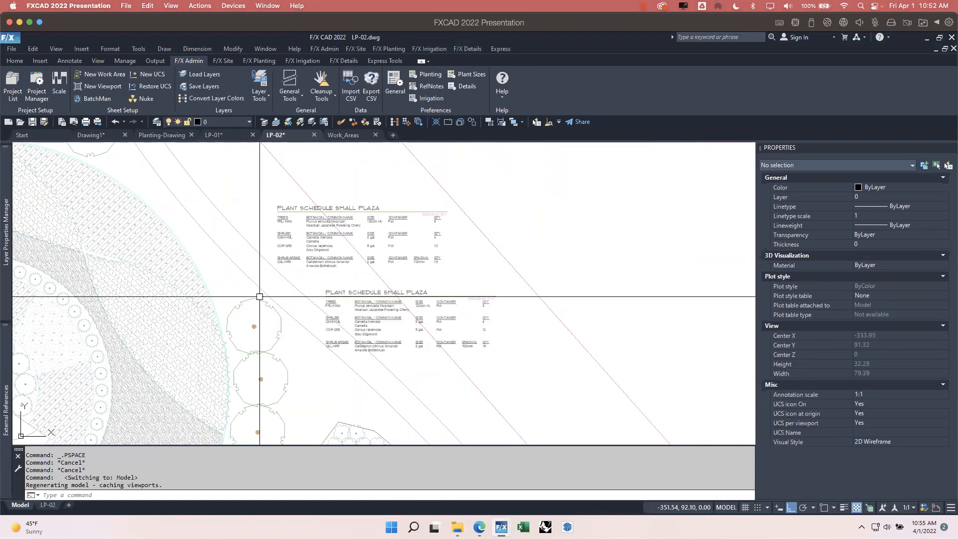
scroll(260, 388, down, 6)
click(48, 505)
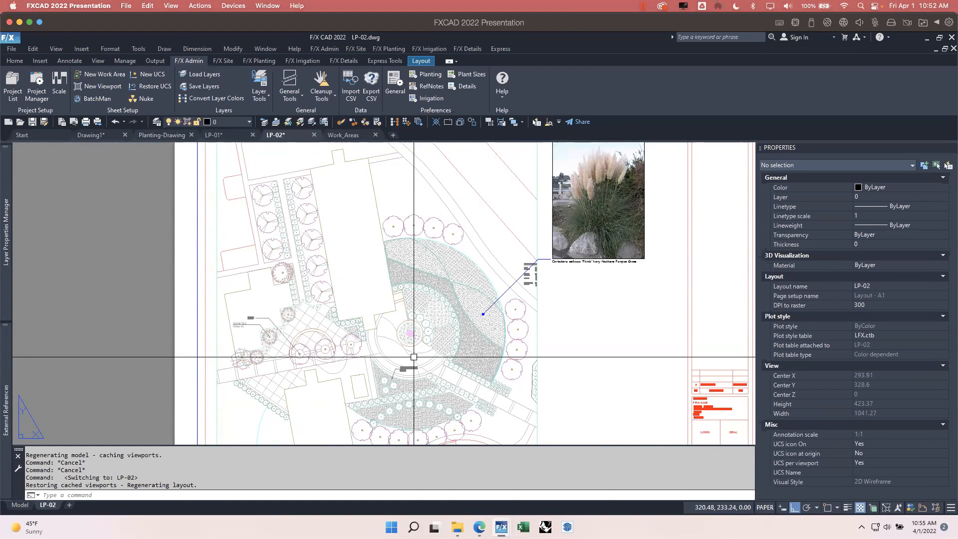
Try to viewport-freeze the Planting-Drawing xref layer LK-TREE-050M from paper space
mouse_move(5, 256)
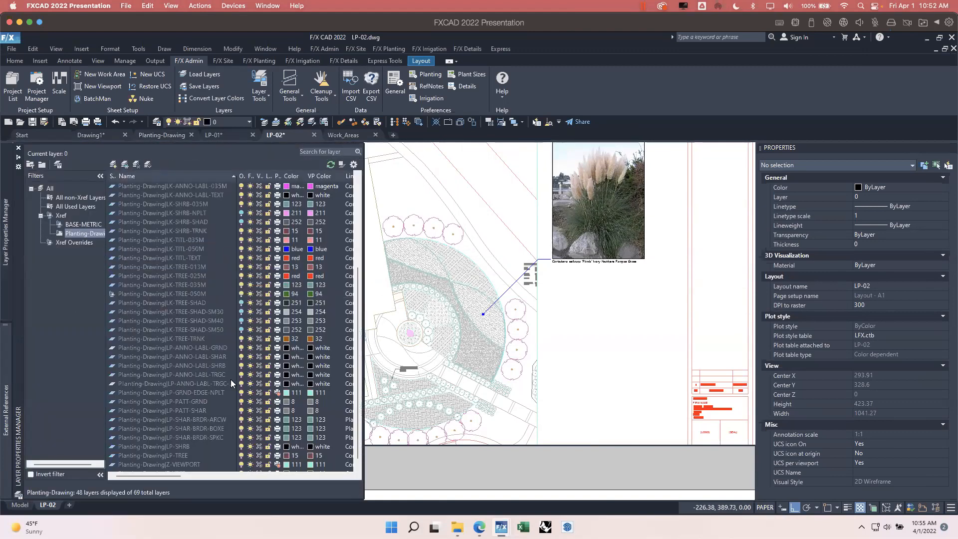
drag(357, 275, 360, 301)
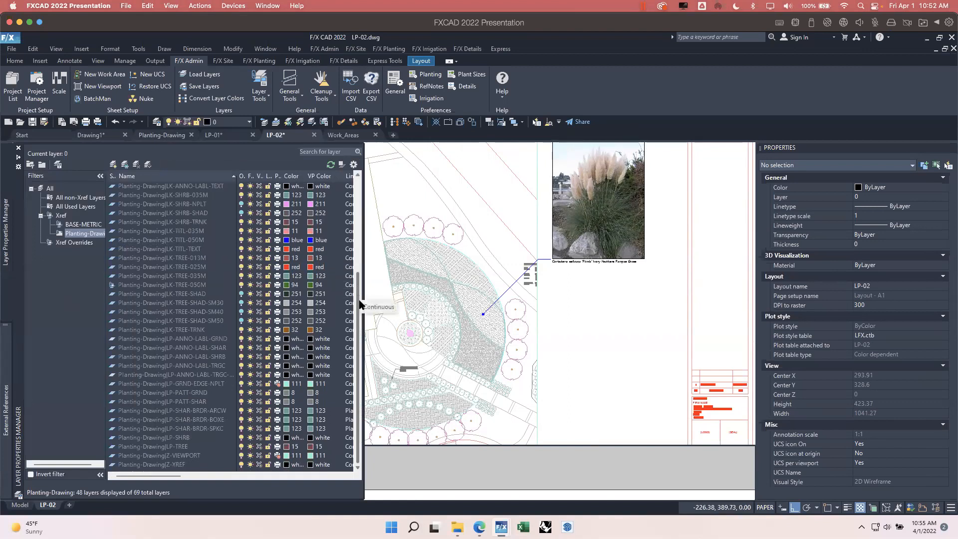
click(196, 286)
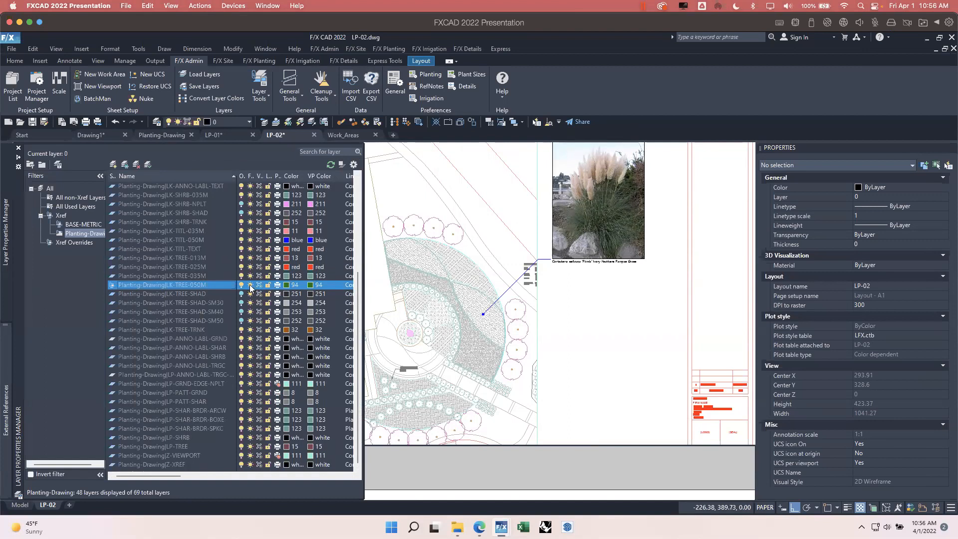
click(259, 286)
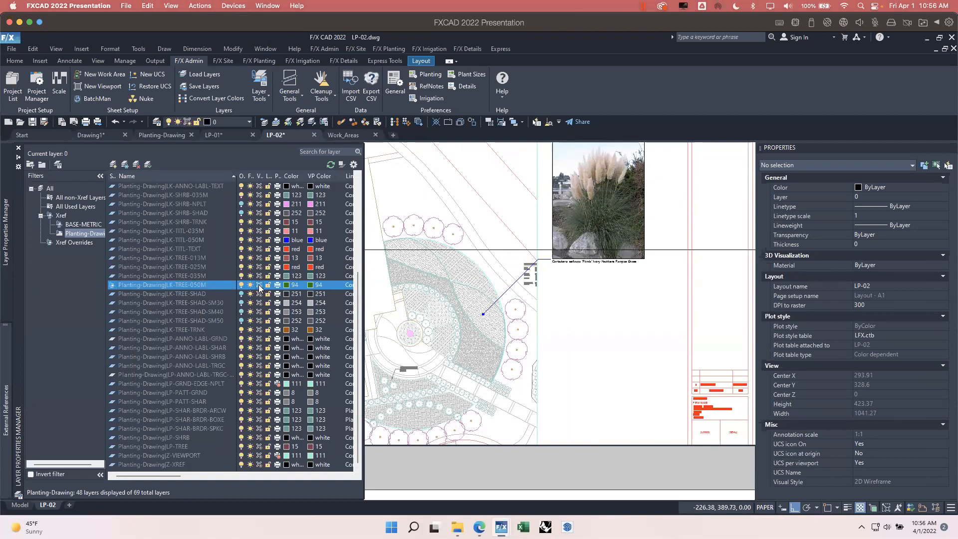
Activate the plan viewport, freeze the LK-TREE-050M layer in that viewport only, and return to paper space
click(507, 296)
double_click(582, 328)
key(Escape)
double_click(492, 247)
mouse_move(10, 242)
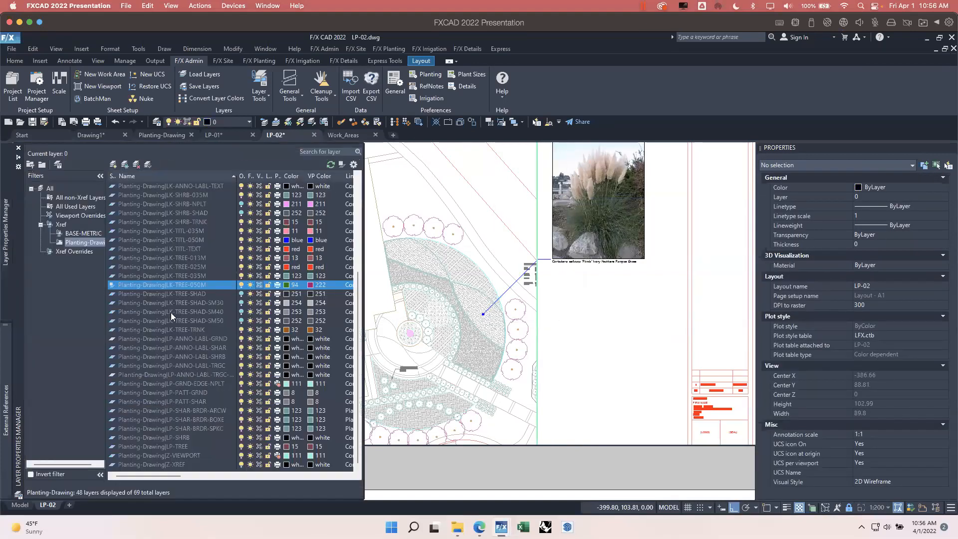
click(259, 284)
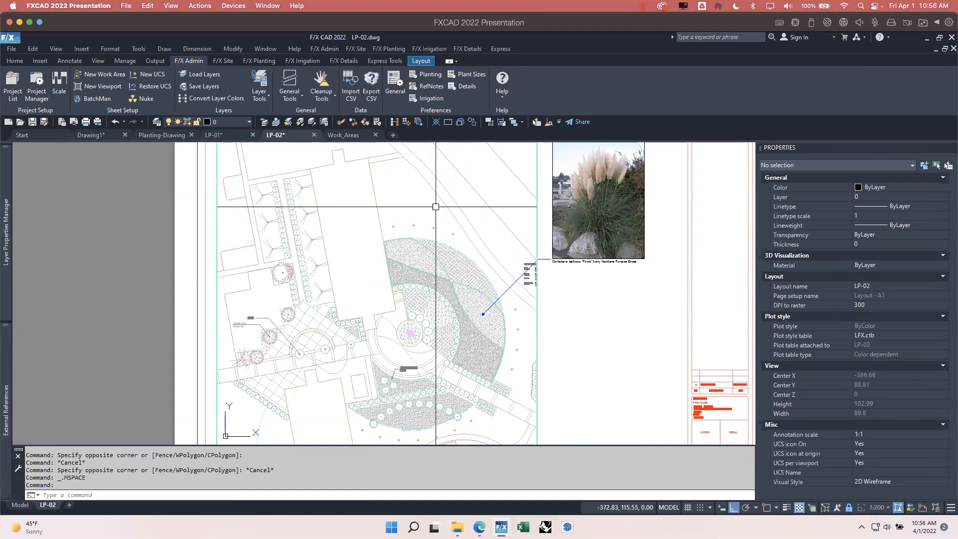
double_click(662, 344)
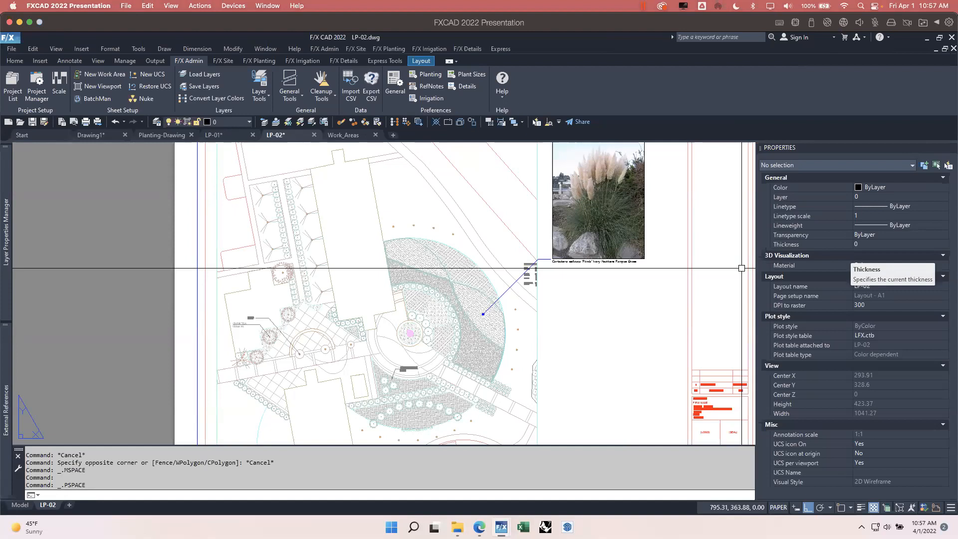
Return to Planting-Drawing at the planting beds around the circular plaza and bring up the F/X Planting tools
click(170, 136)
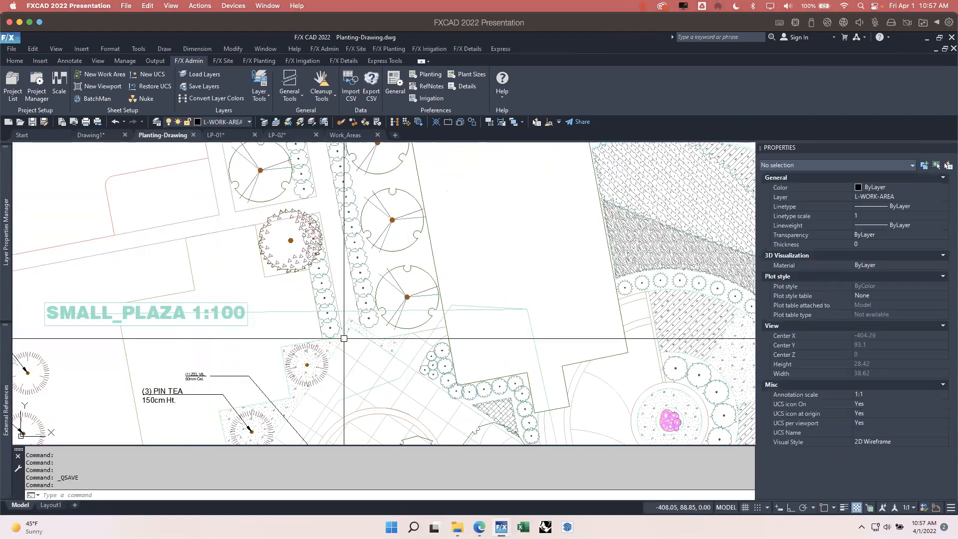
scroll(416, 326, down, 2)
mouse_move(532, 340)
middle_down()
mouse_move(421, 284)
mouse_move(333, 267)
middle_up()
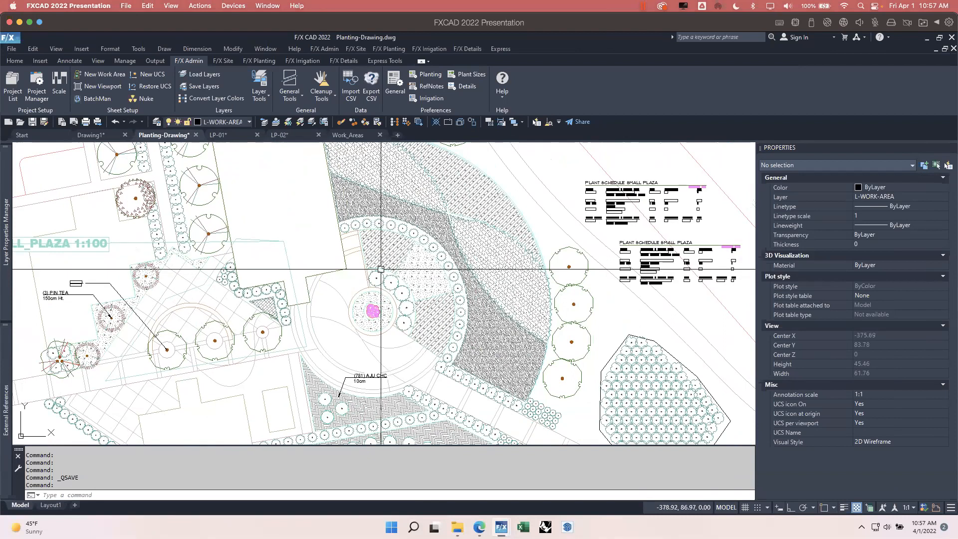
scroll(412, 262, up, 2)
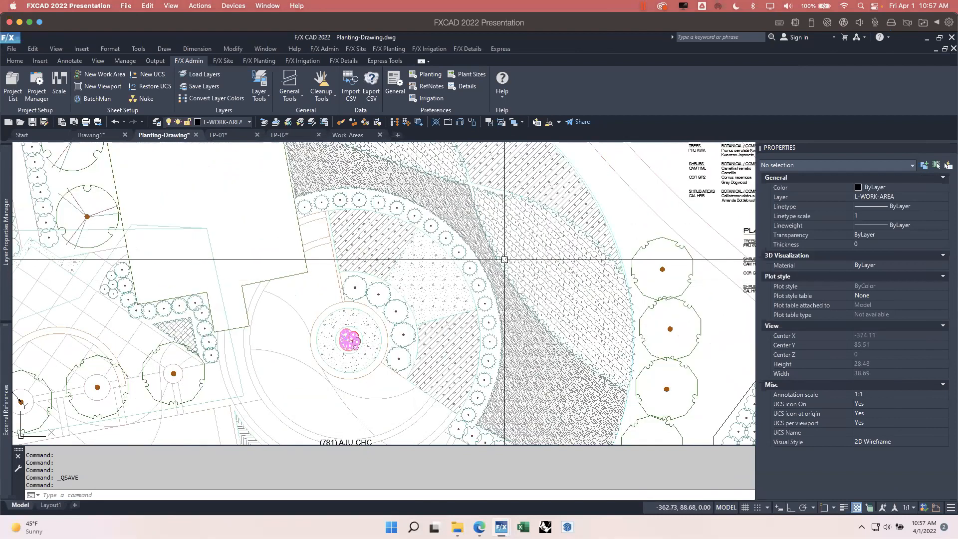
mouse_move(503, 368)
middle_down()
mouse_move(531, 280)
mouse_move(527, 231)
middle_up()
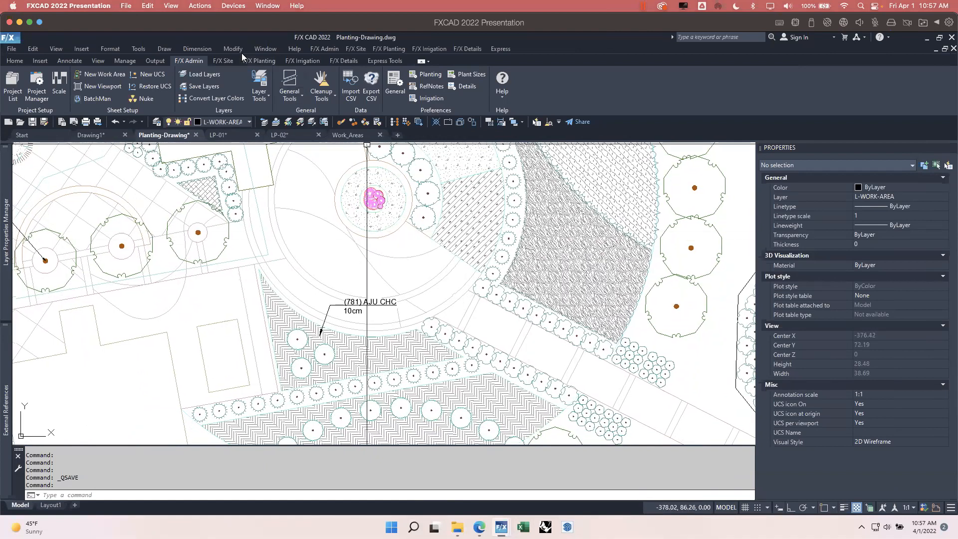
click(257, 61)
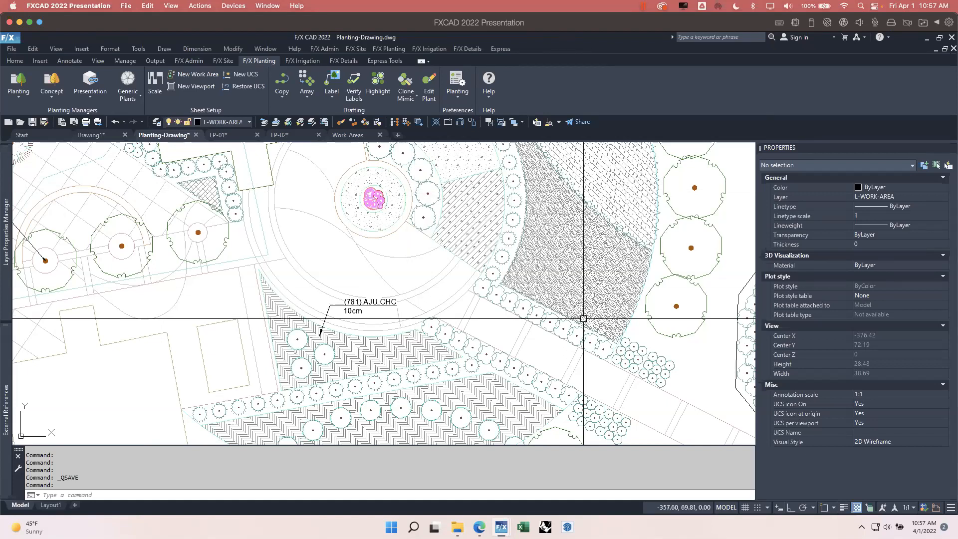
click(540, 347)
click(540, 346)
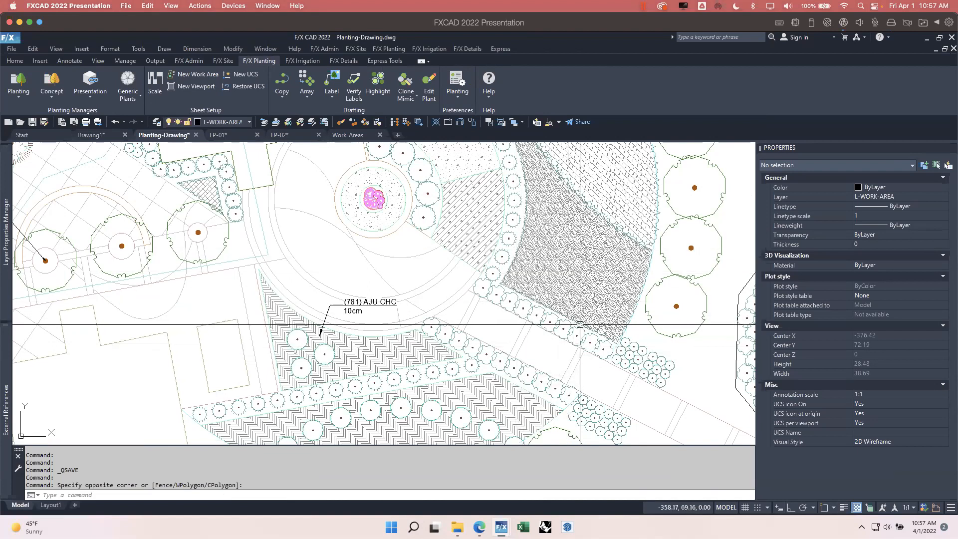
mouse_move(8, 256)
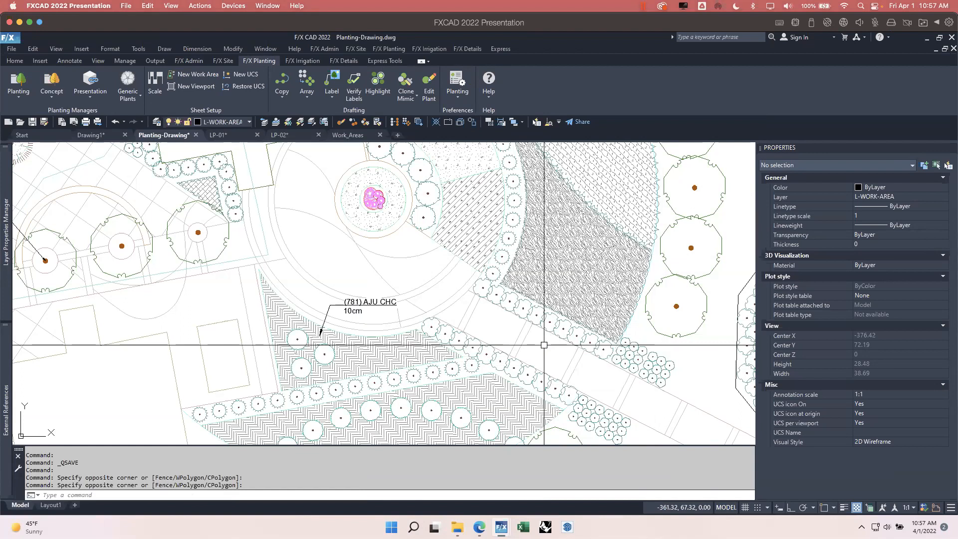
scroll(544, 341, down, 2)
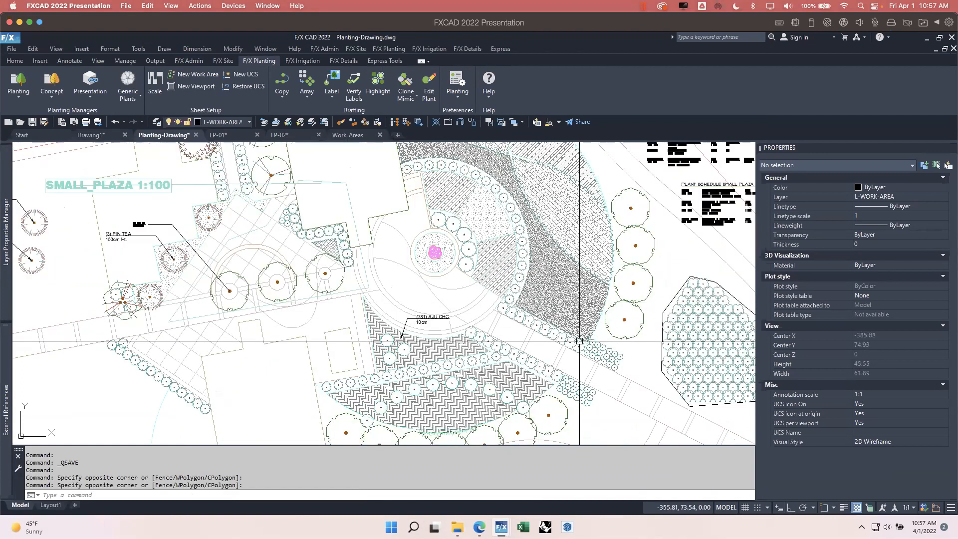
Create a concept tree group named SHADE TREE with the TREE-SIMP-001 symbol and a symbol width of 7.5 m
scroll(579, 341, down, 3)
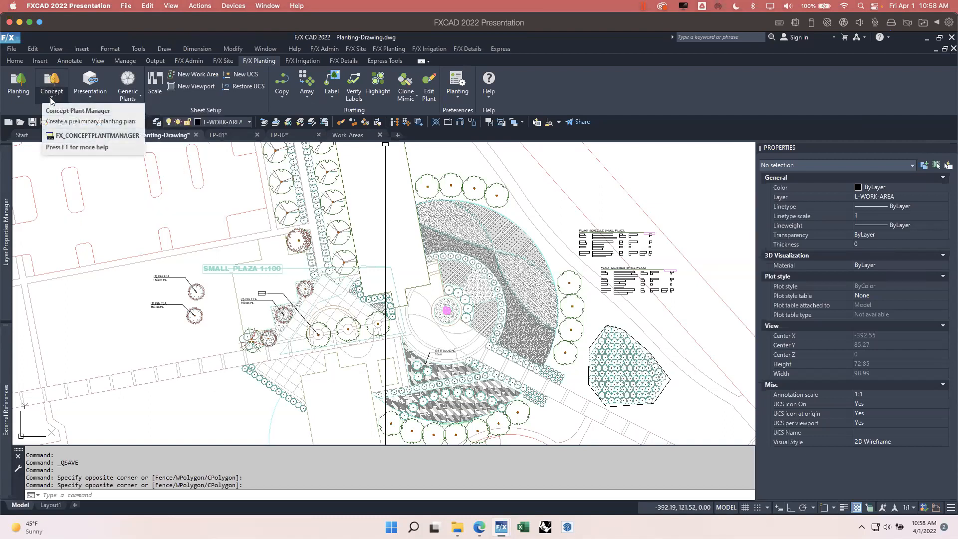
click(52, 84)
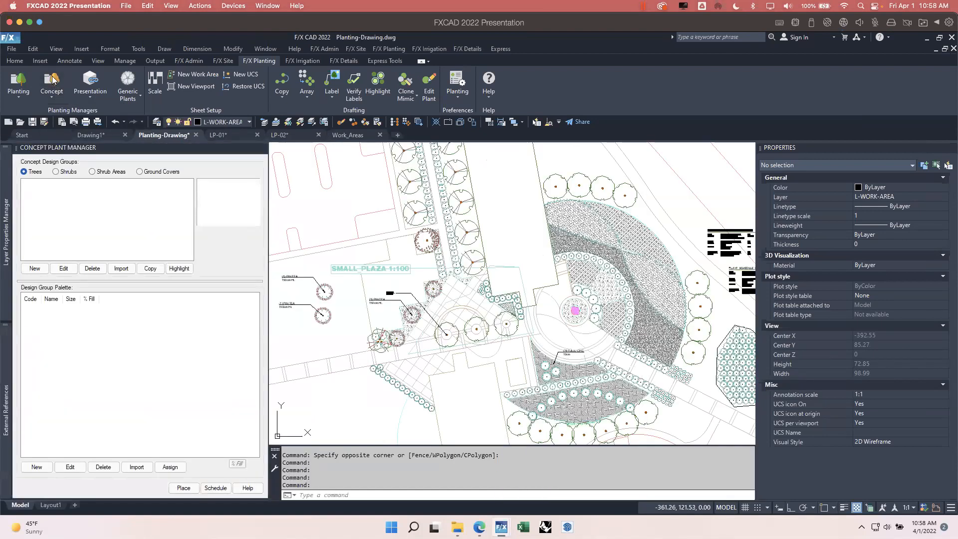
click(33, 268)
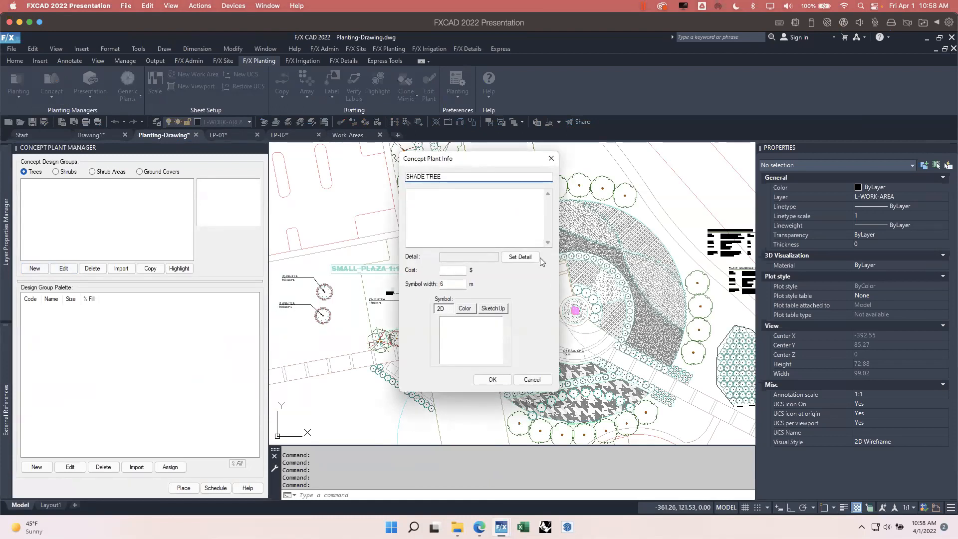
click(479, 361)
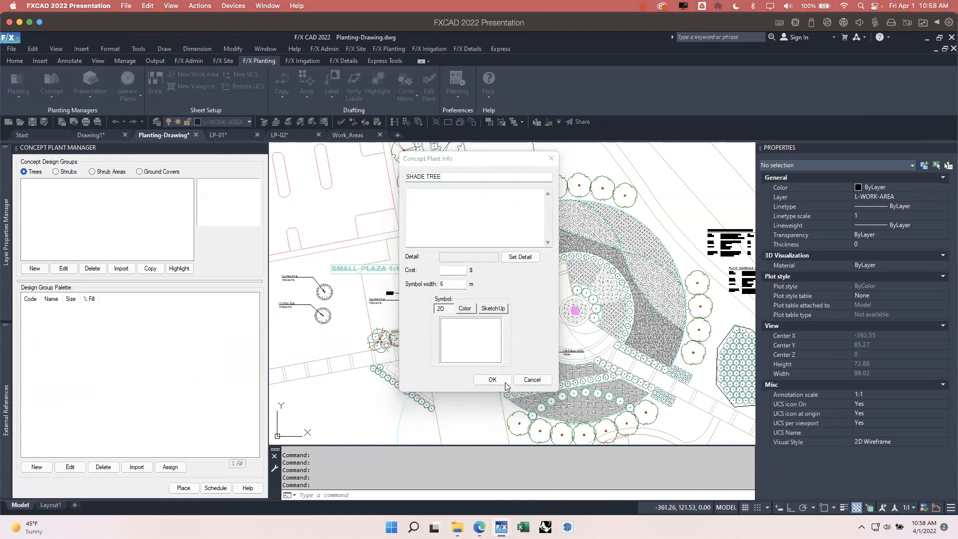
click(380, 210)
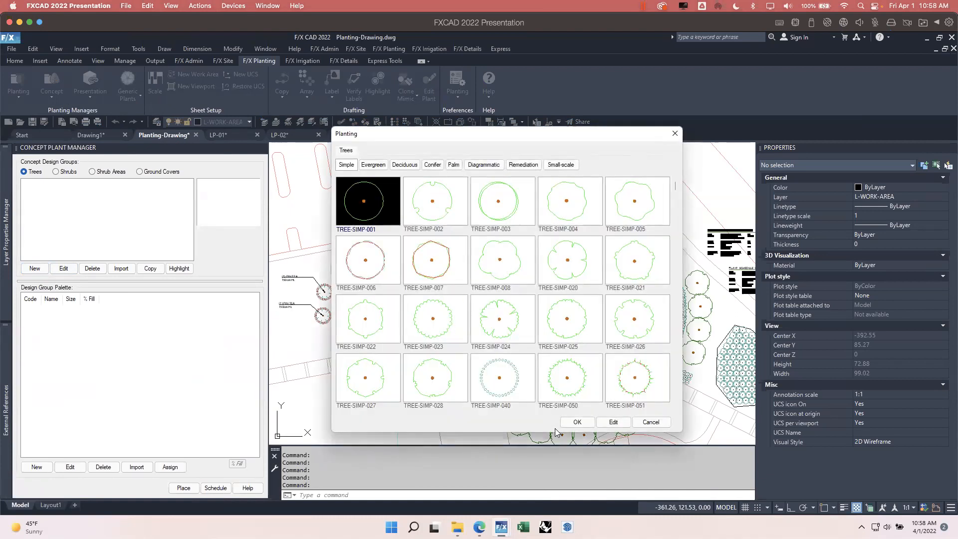
key(Return)
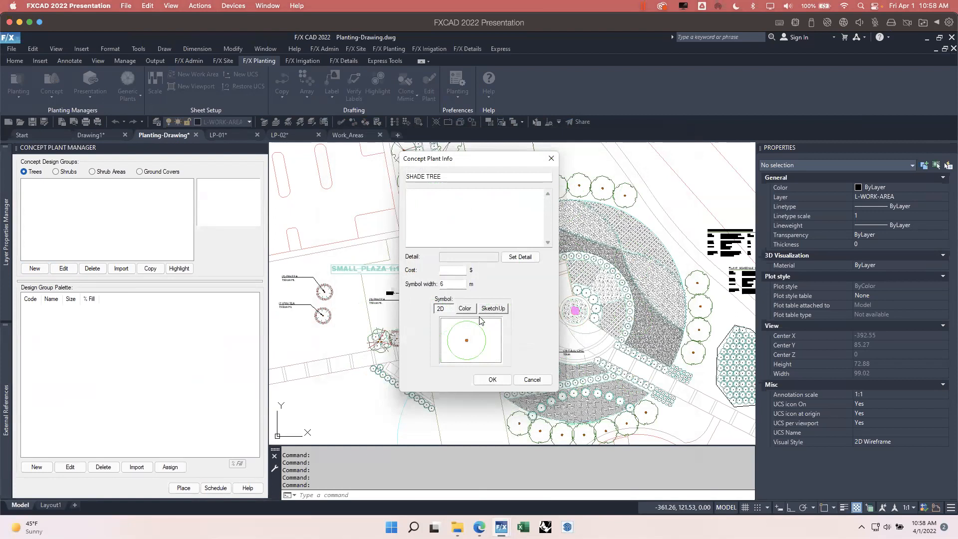
click(450, 287)
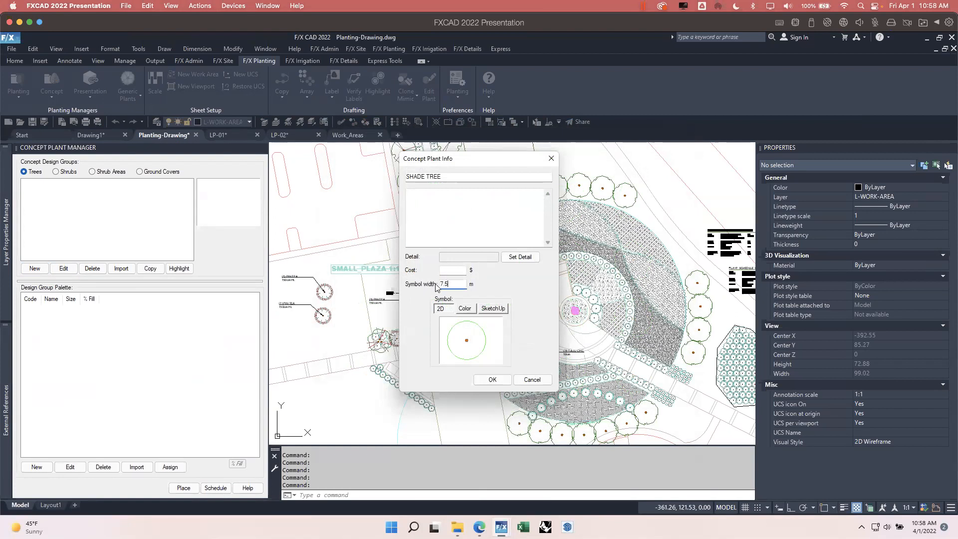
click(492, 379)
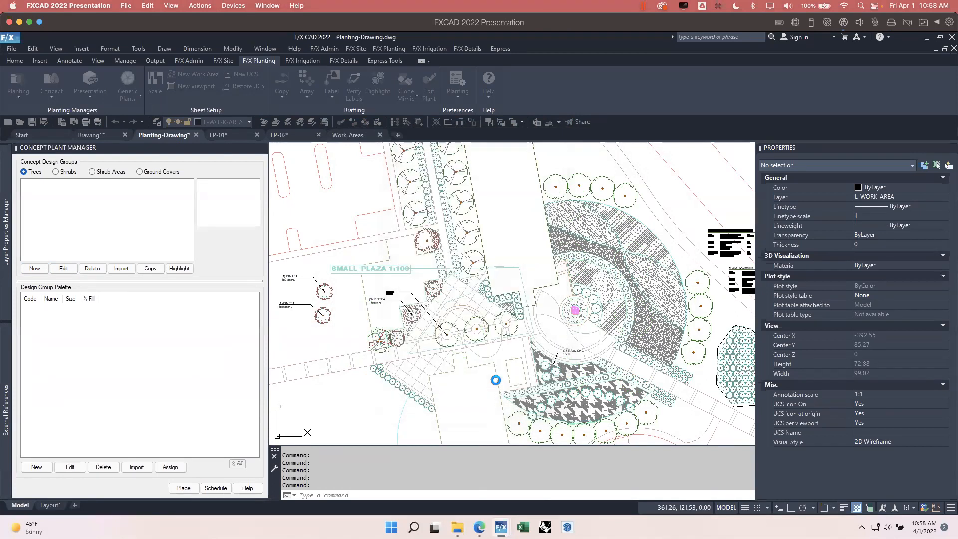
Place a SHADE TREE at the west end of the long path and copy it 13 times in a straight row toward the small plaza
scroll(489, 345, down, 2)
middle_drag(479, 375, 570, 318)
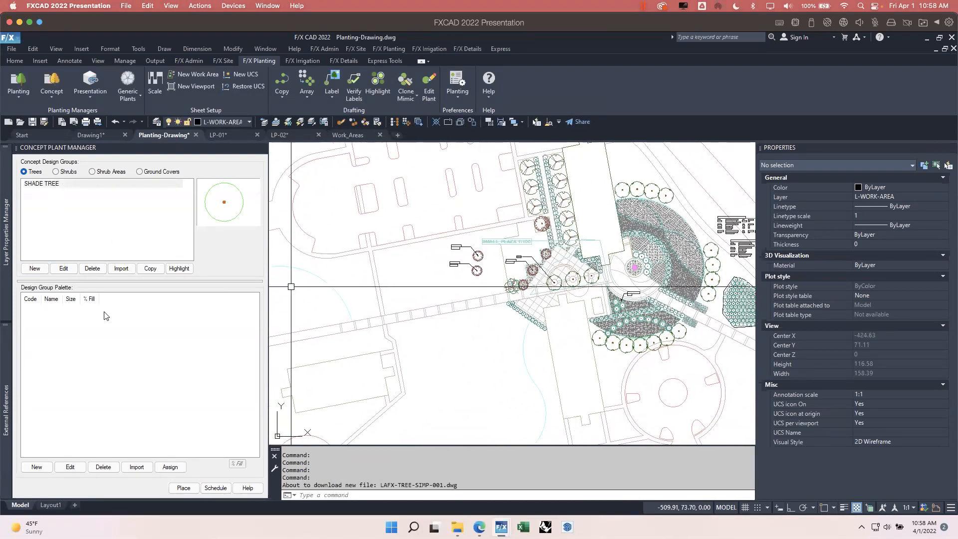
click(184, 488)
mouse_move(429, 423)
middle_down()
mouse_move(602, 343)
mouse_move(552, 383)
middle_up()
click(392, 316)
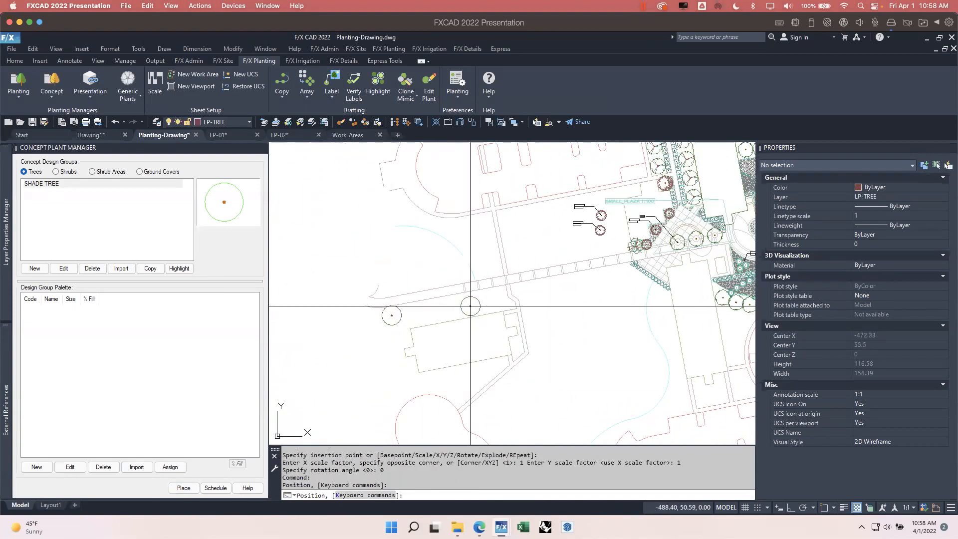
key(l)
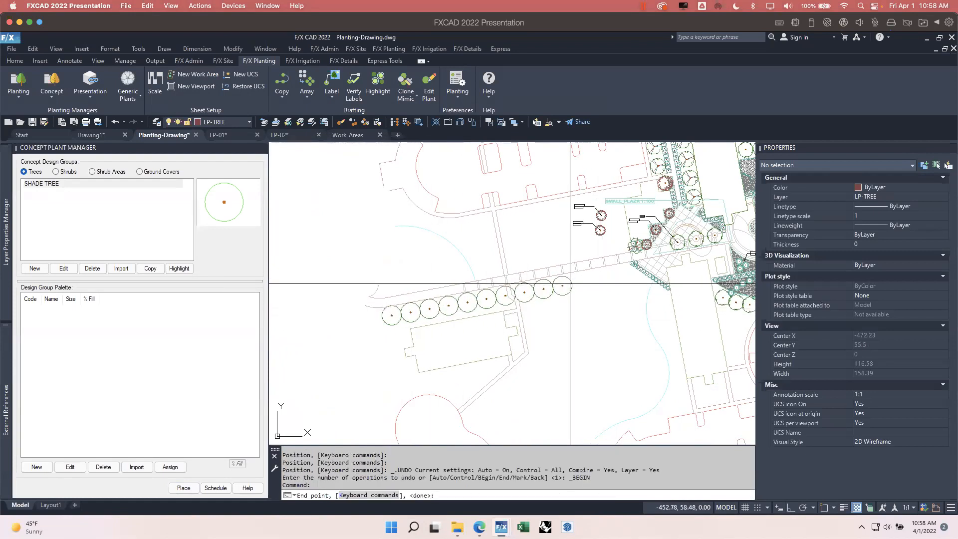
click(624, 272)
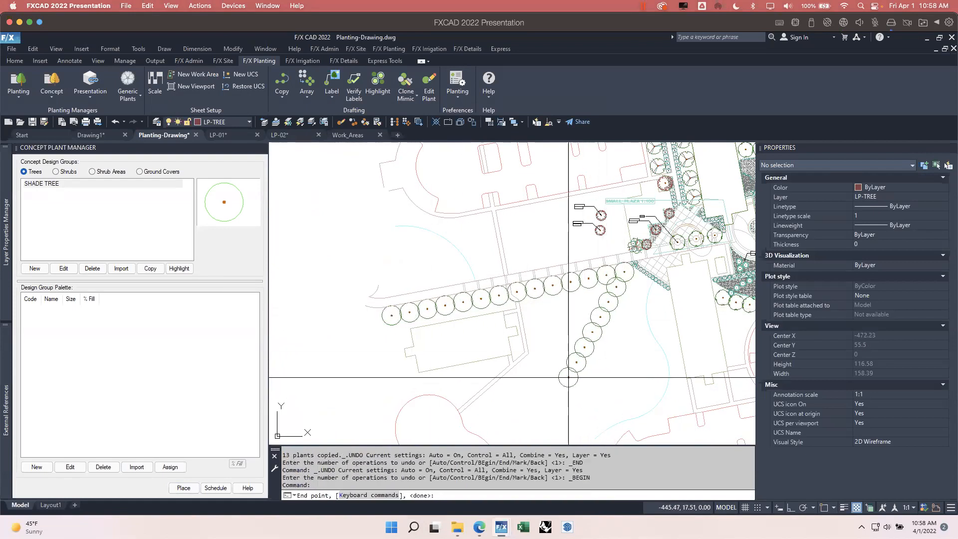
key(Return)
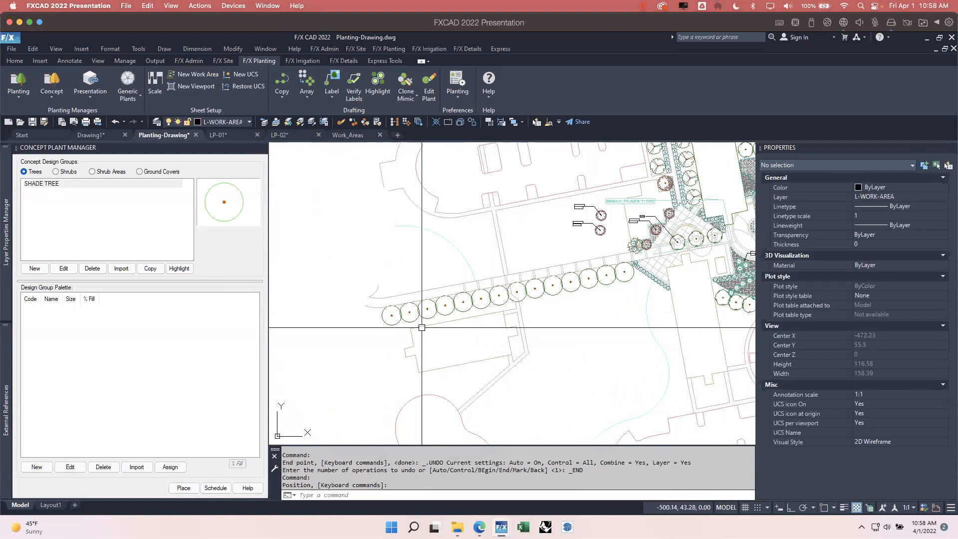
Label a single shade tree near the middle of the row, with the leader text set to its upper left
click(331, 76)
click(546, 286)
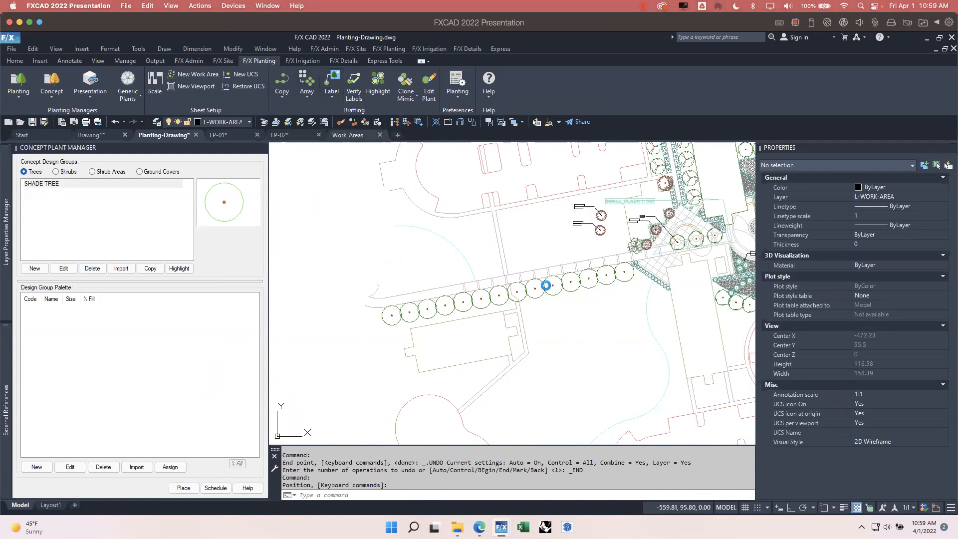
click(533, 286)
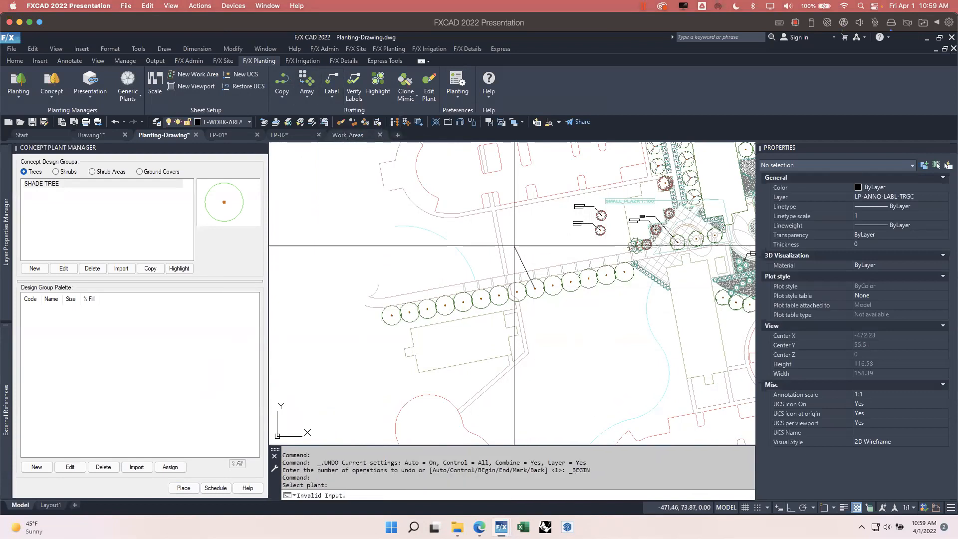
click(485, 246)
scroll(485, 248, up, 3)
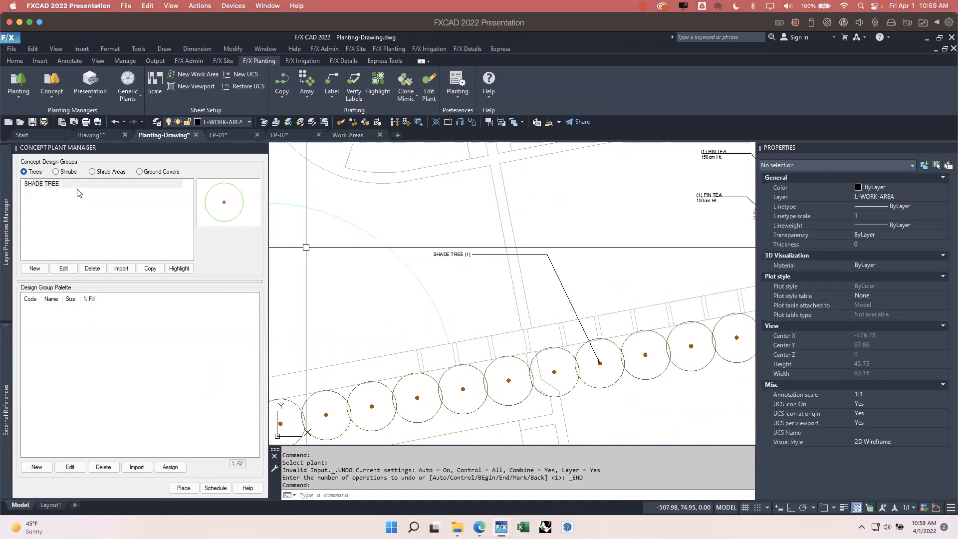
scroll(580, 364, down, 3)
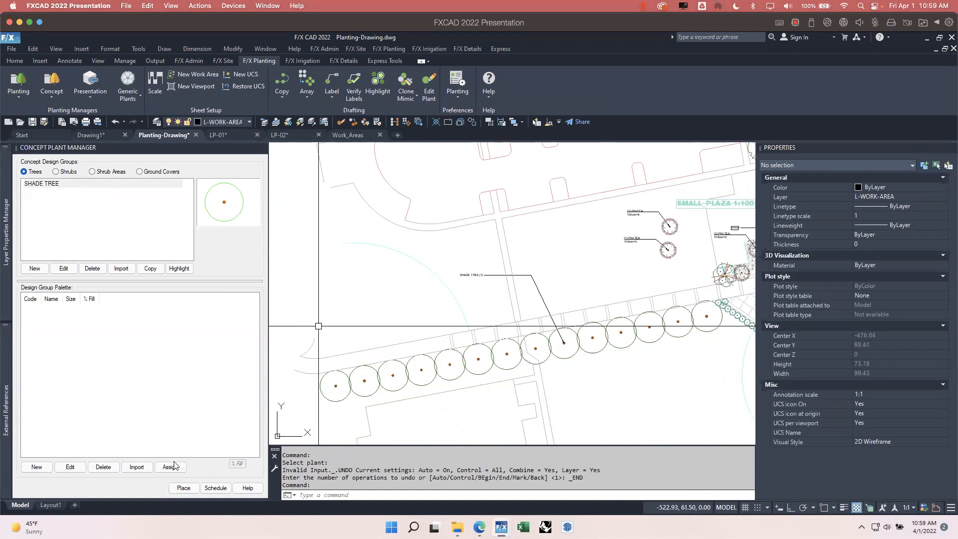
Place a concept plant schedule with quantities for the entire drawing in the empty area northwest of the shade tree row
click(214, 488)
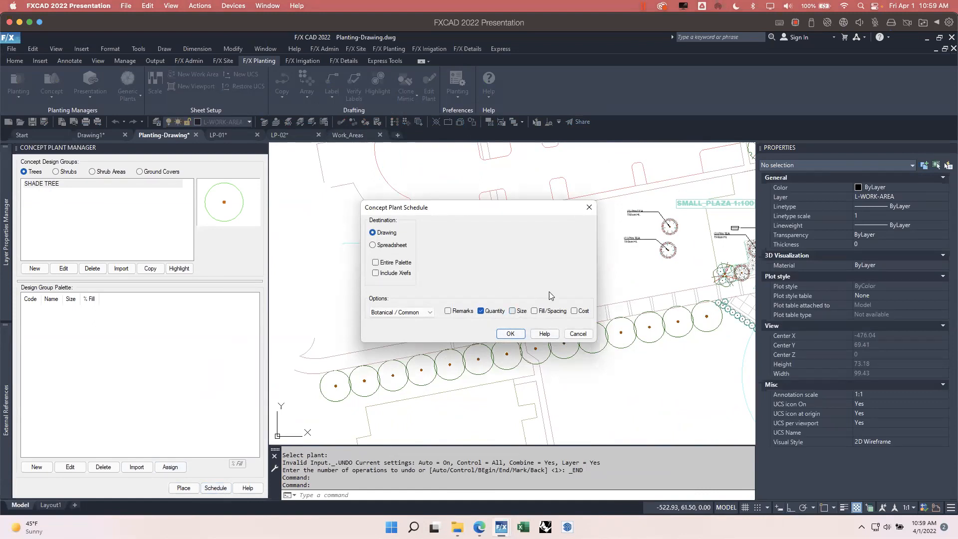
click(510, 334)
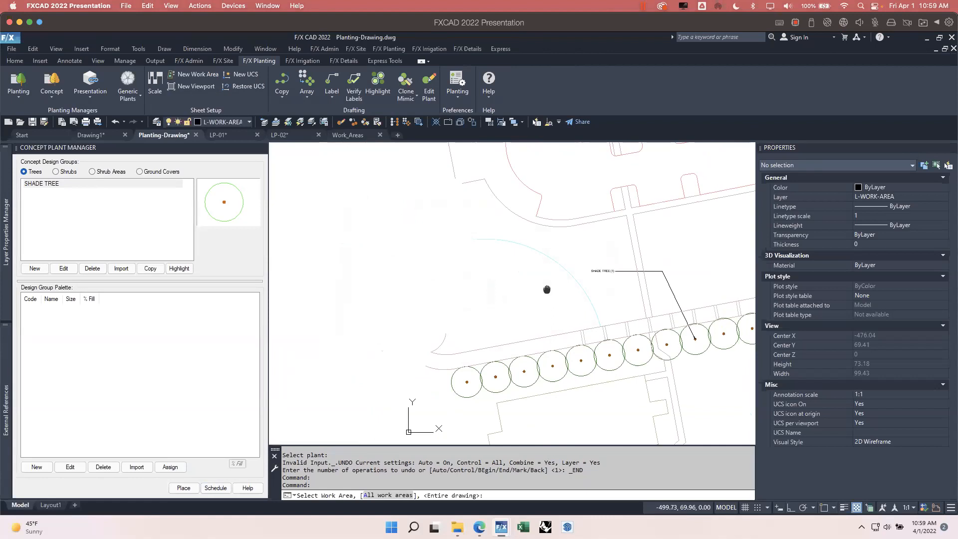
key(Return)
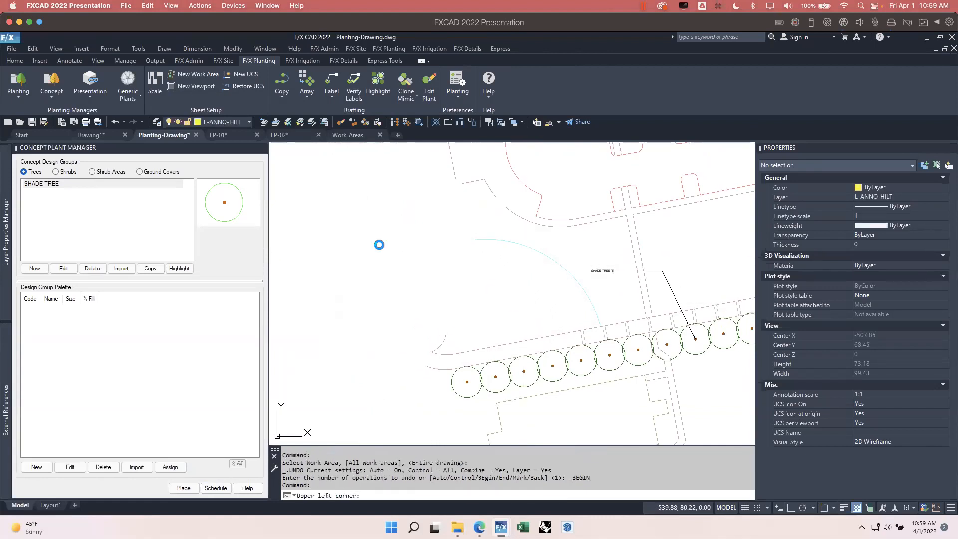
click(380, 245)
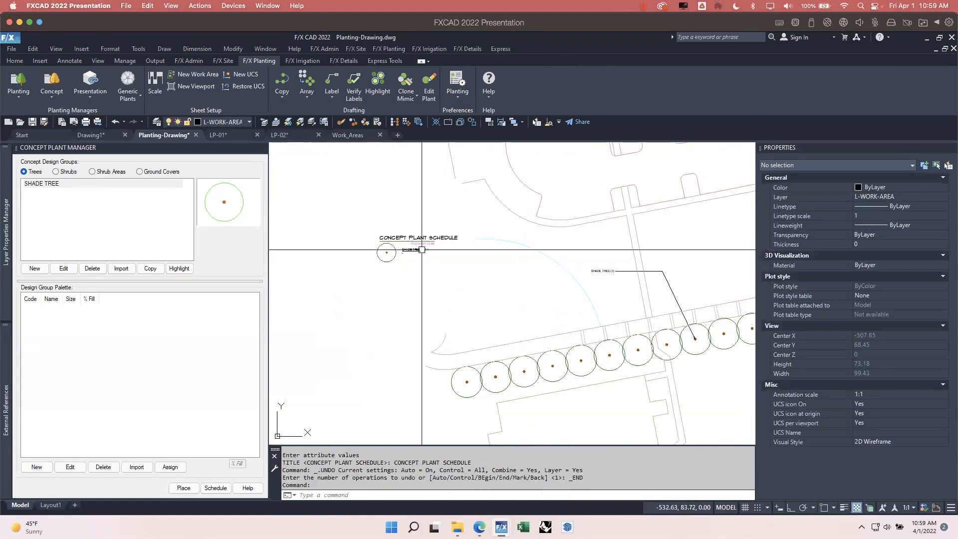
scroll(421, 254, up, 2)
scroll(425, 256, down, 3)
Bring up the Plant Manager and arrange it side by side with the Concept Plant Manager
mouse_move(582, 321)
middle_down()
mouse_move(424, 283)
mouse_move(484, 286)
middle_up()
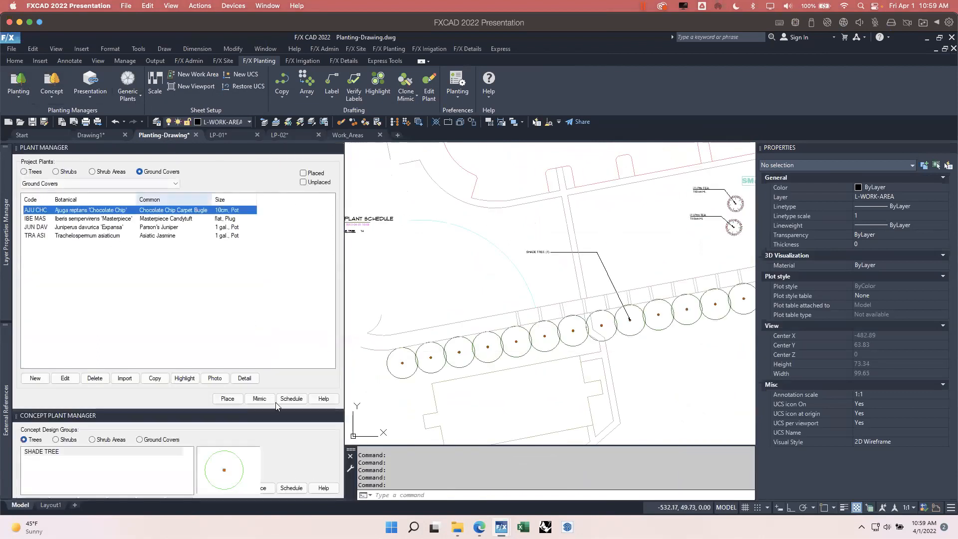
mouse_move(273, 416)
mouse_down()
mouse_move(377, 248)
mouse_move(345, 223)
mouse_up()
mouse_move(676, 217)
mouse_down()
mouse_move(351, 268)
mouse_move(273, 264)
mouse_up()
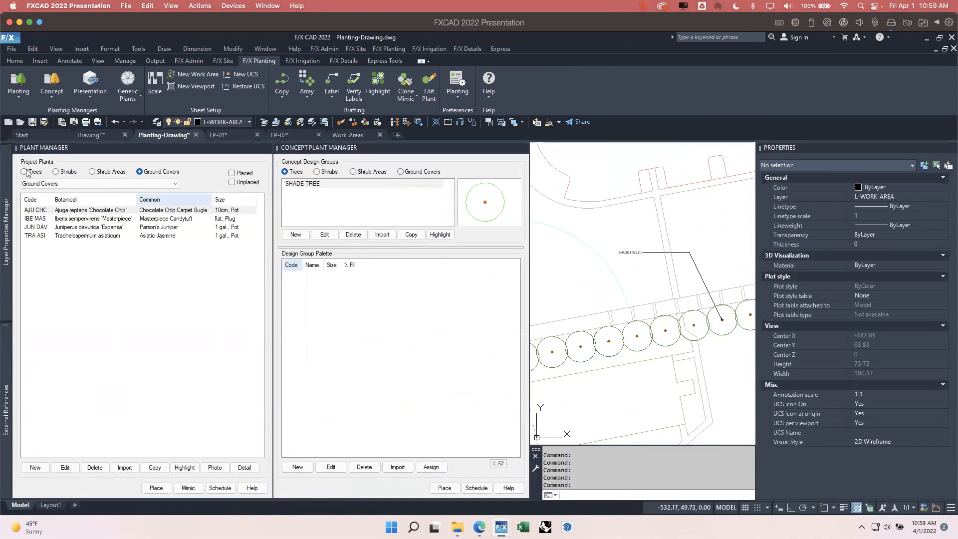
Add the project tree Acer rubrum 'Franksred' TM to the SHADE TREE design group palette
click(27, 173)
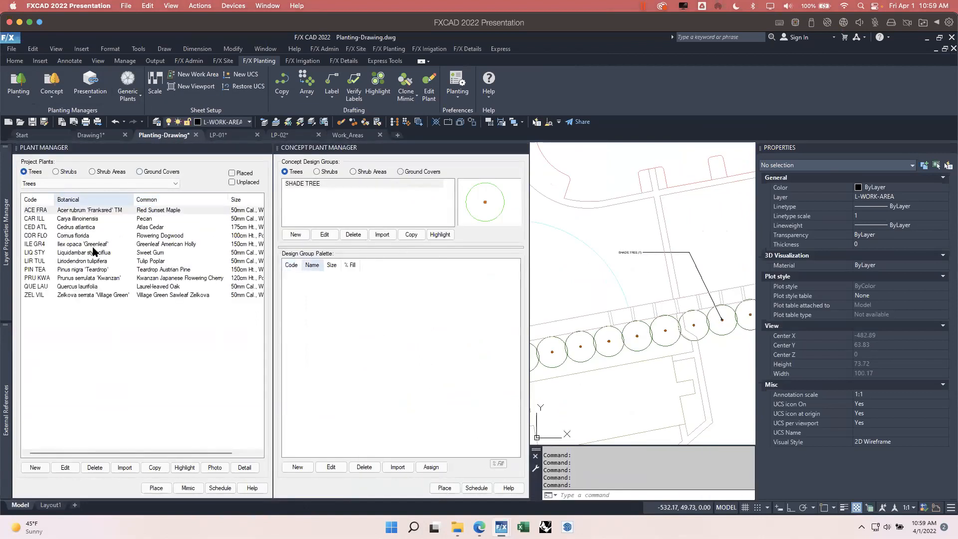
click(82, 212)
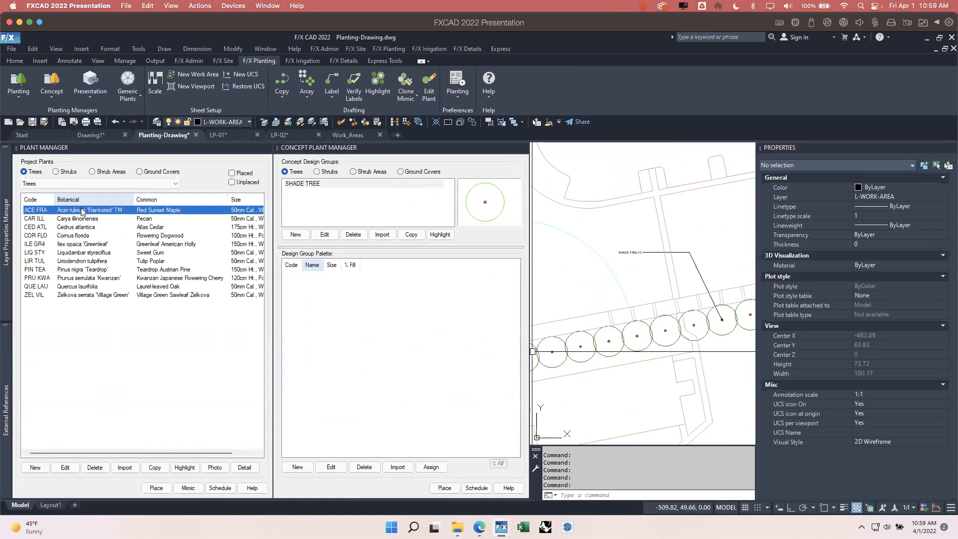
drag(355, 327, 354, 330)
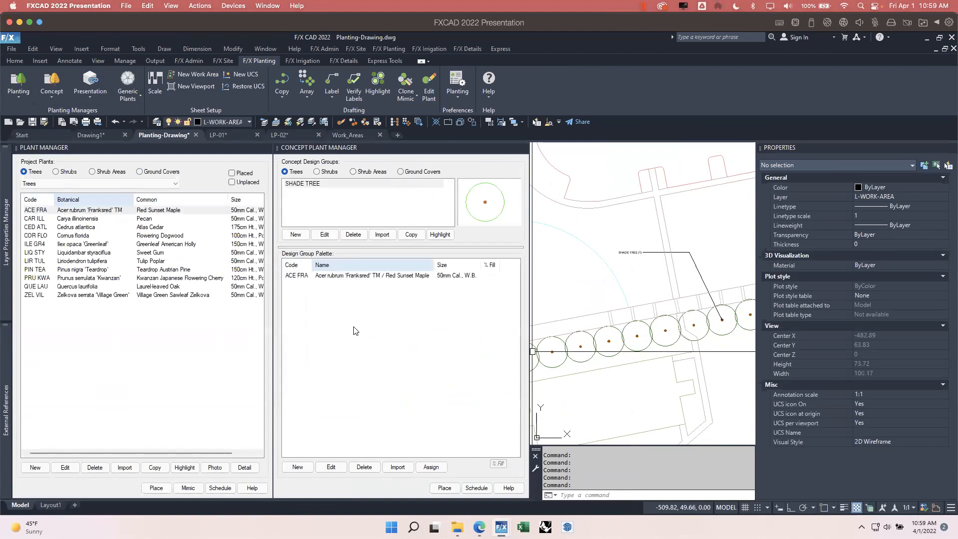
Add the Pecan, Sweet Gum, Tulip Poplar, Laurel-leaved Oak and Village Green Sawleaf Zelkova from the project to the SHADE TREE palette
click(433, 468)
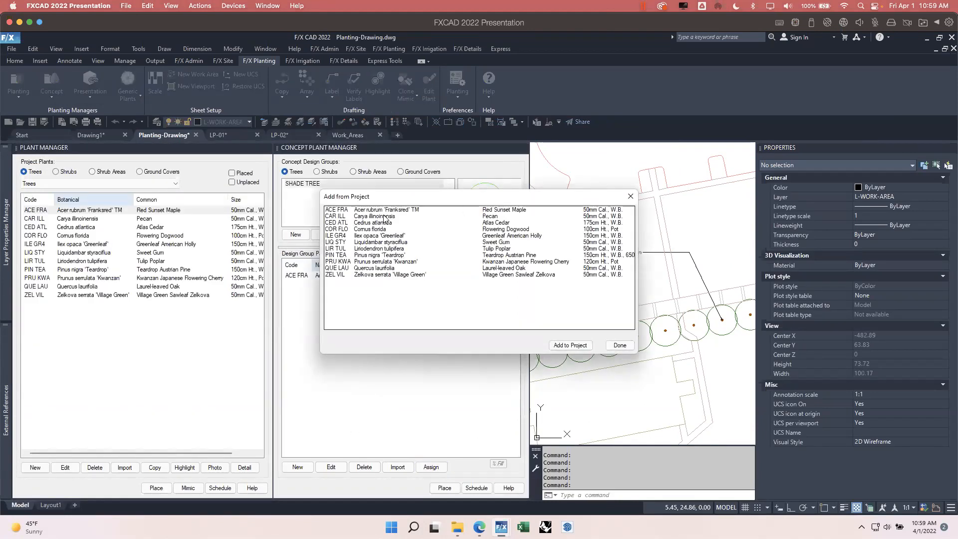
click(392, 218)
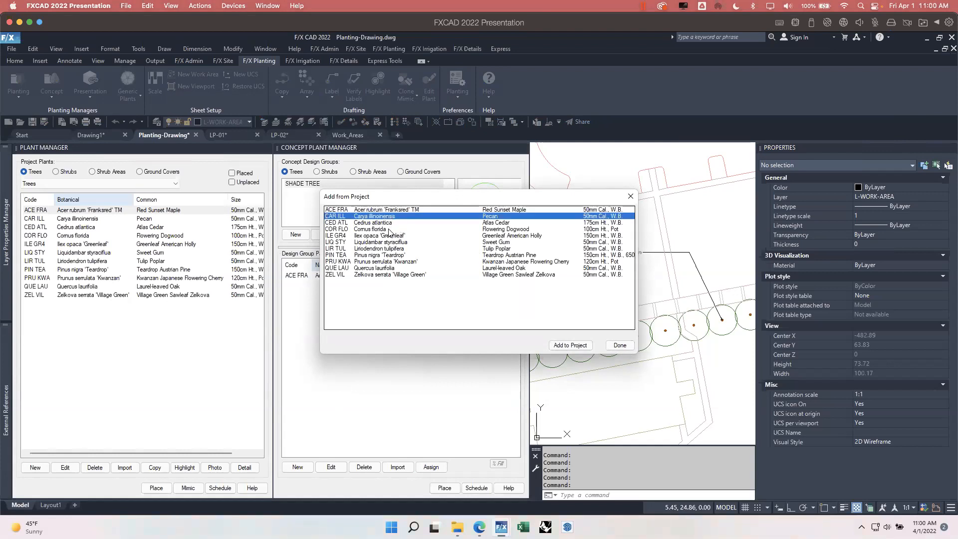
ctrl+click(500, 243)
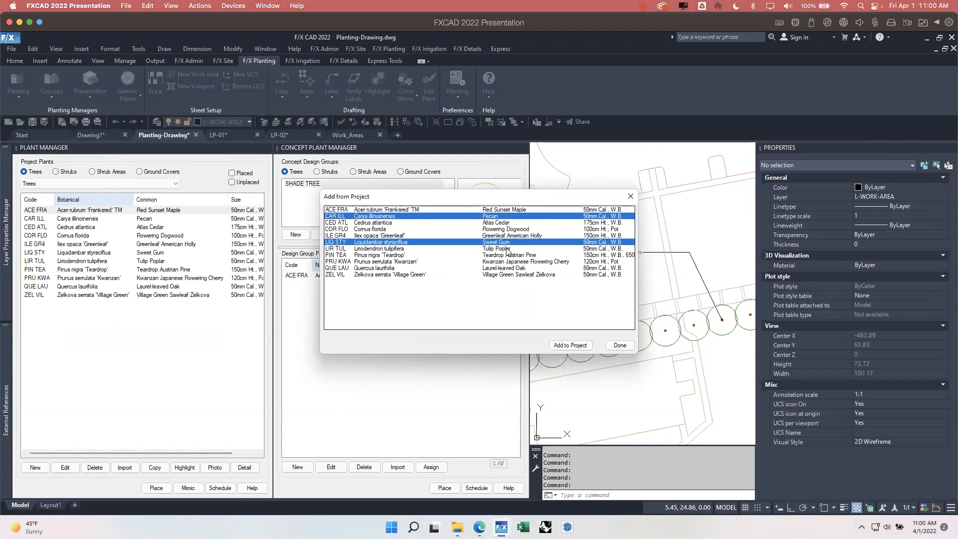
ctrl+click(509, 248)
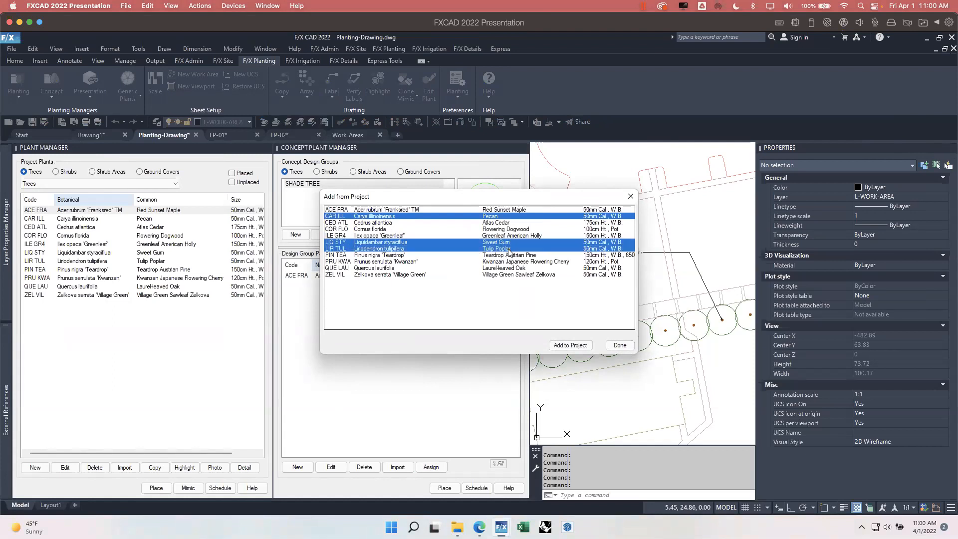
ctrl+click(520, 271)
ctrl+click(538, 275)
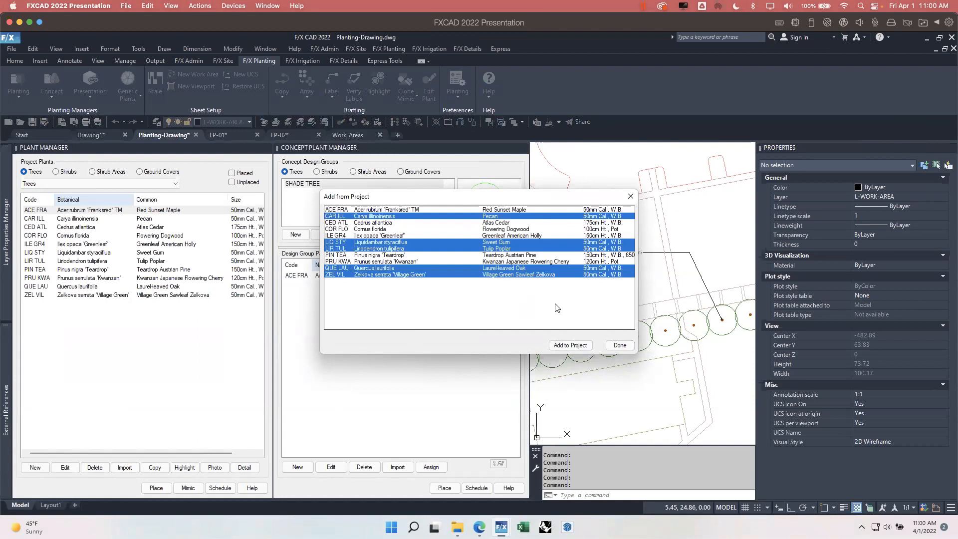
click(581, 347)
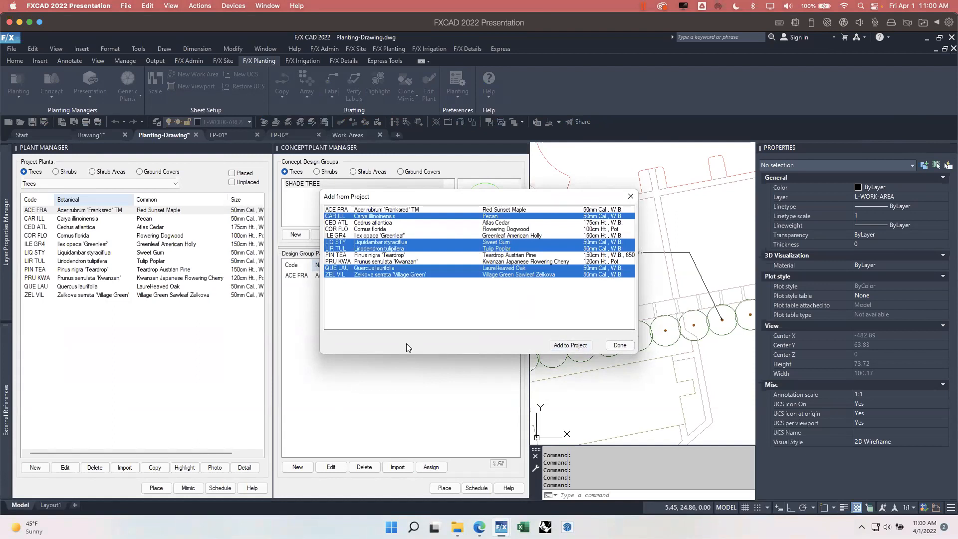
click(619, 346)
Regenerate the existing concept plant schedule with the SHADE TREE palette's species
scroll(597, 317, down, 4)
scroll(598, 317, down, 2)
middle_drag(594, 317, 621, 323)
scroll(607, 307, up, 4)
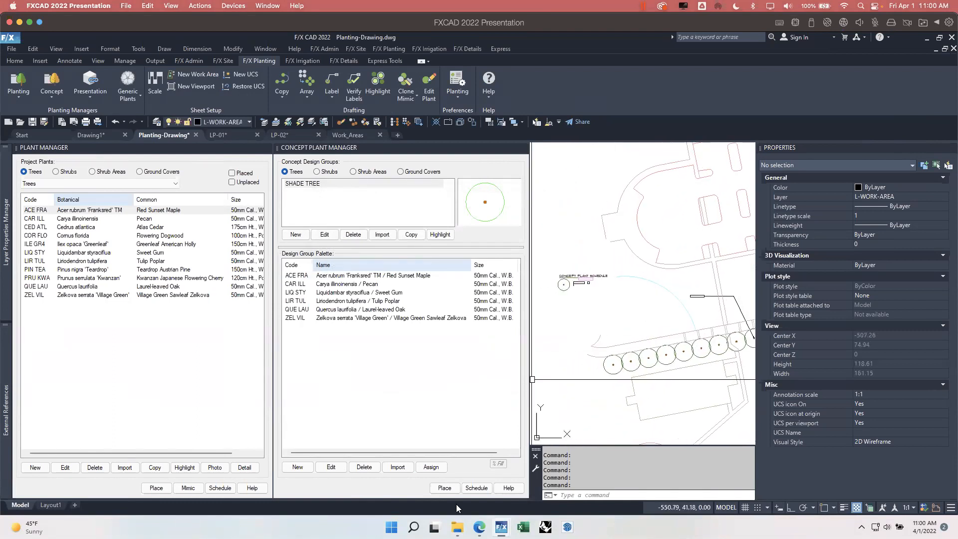
click(475, 489)
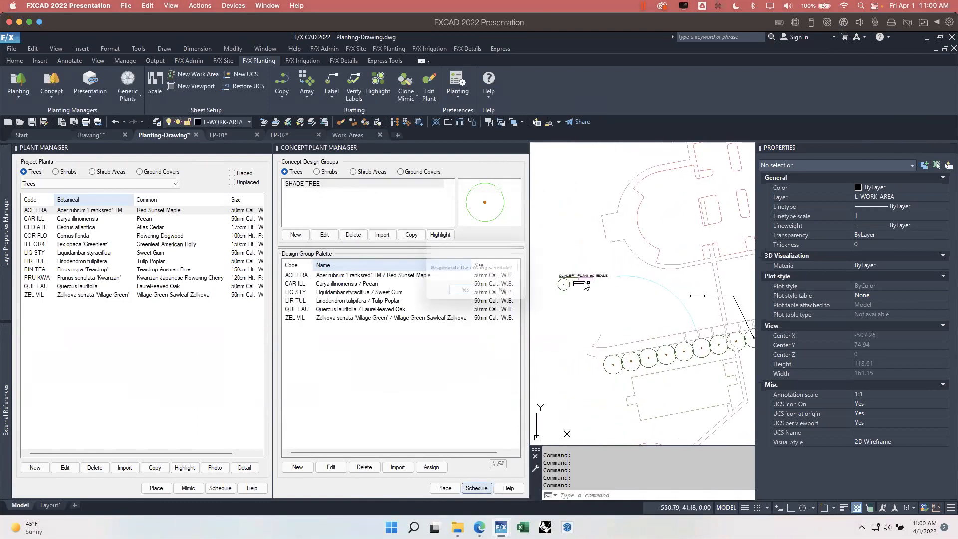
click(465, 293)
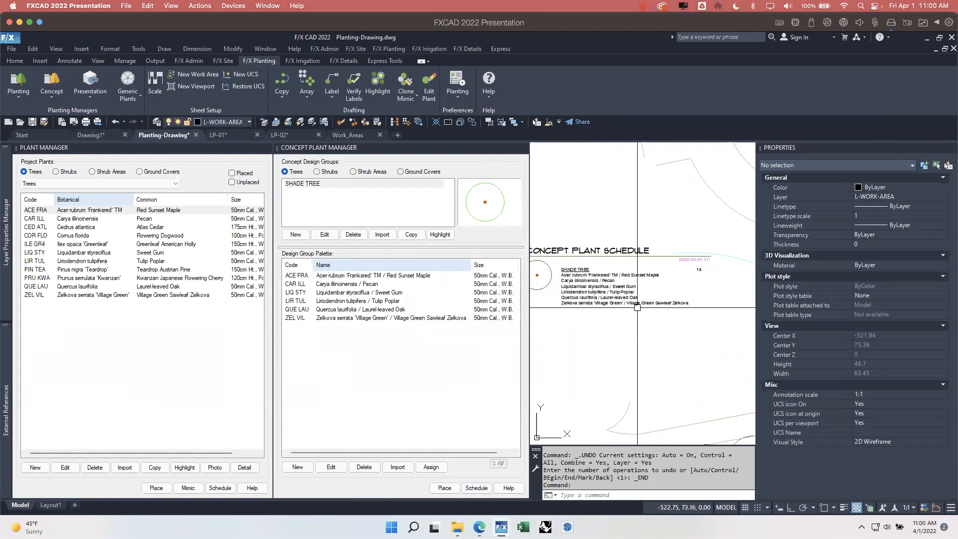
Widen the Concept Plant Manager to fit all columns of the SHADE TREE design group palette
scroll(633, 305, down, 2)
middle_drag(663, 316, 619, 307)
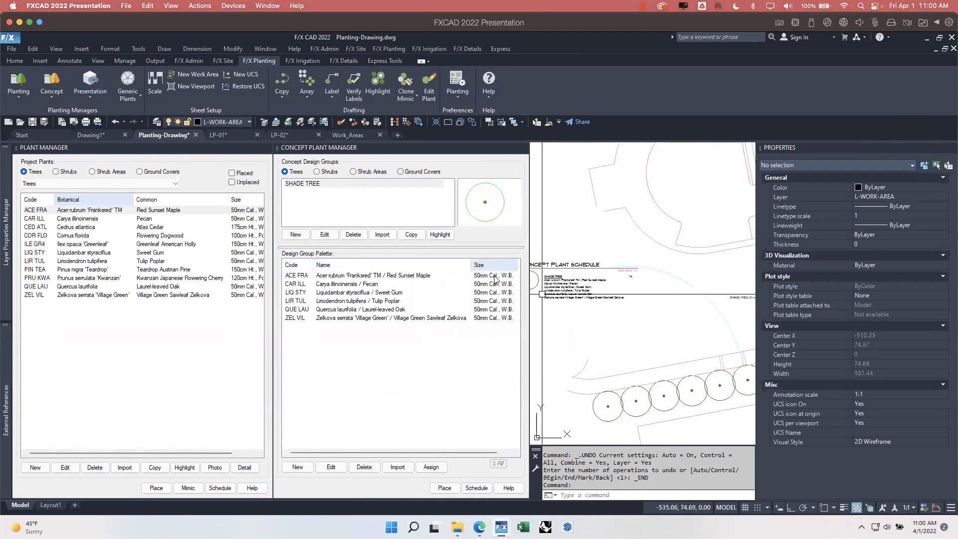
drag(528, 287, 562, 287)
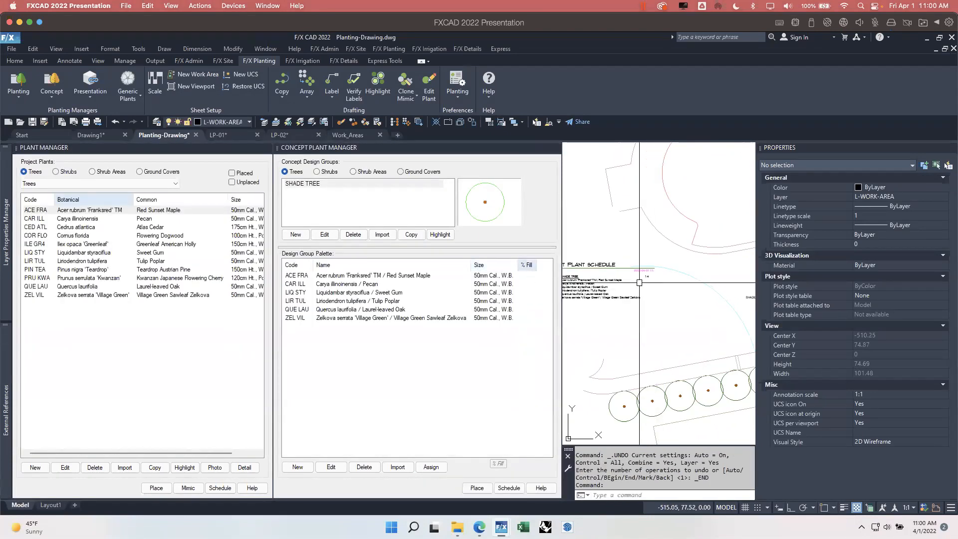
Start editing a placed SHADE TREE symbol in the tree row and choose Zelkova serrata 'Village Green' as the plant to transform to
scroll(647, 297, down, 3)
middle_drag(659, 312, 590, 286)
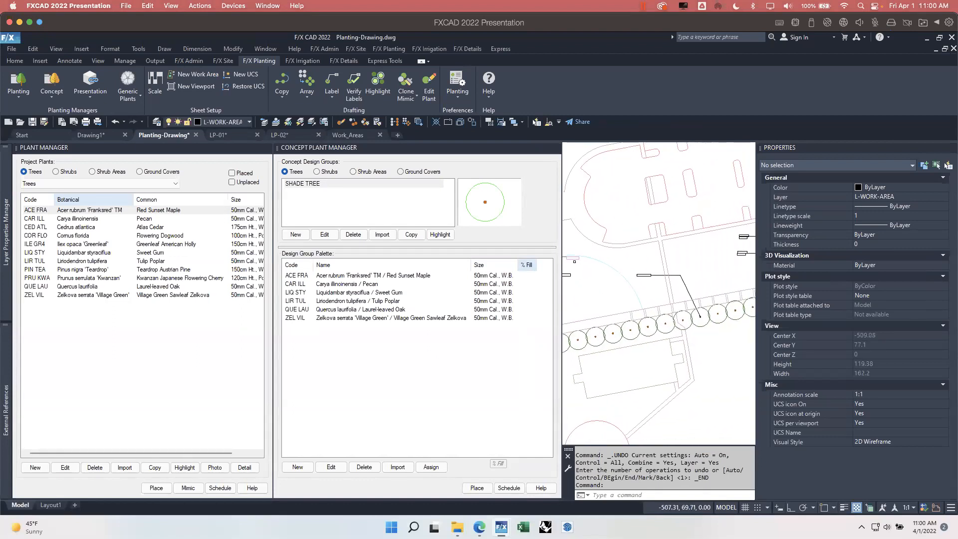
middle_drag(636, 346, 650, 339)
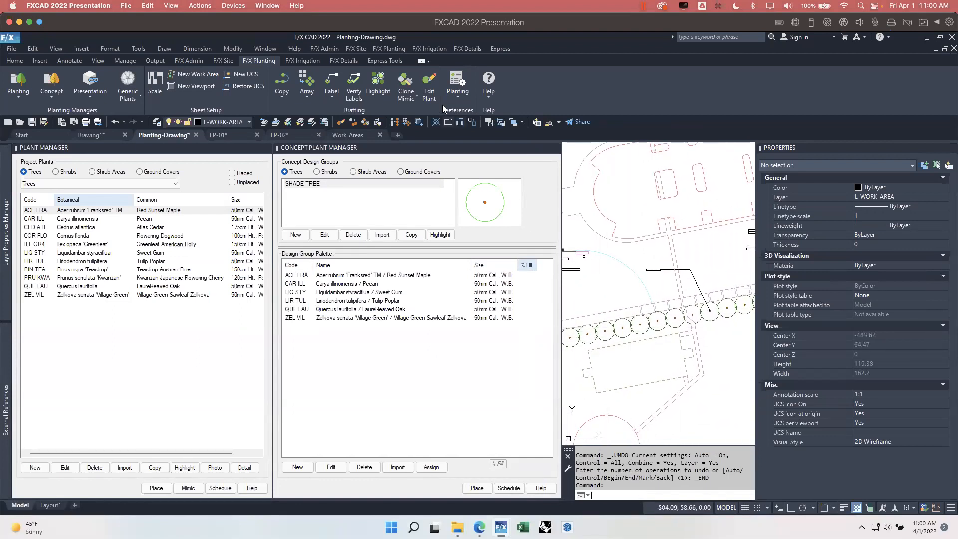
click(428, 95)
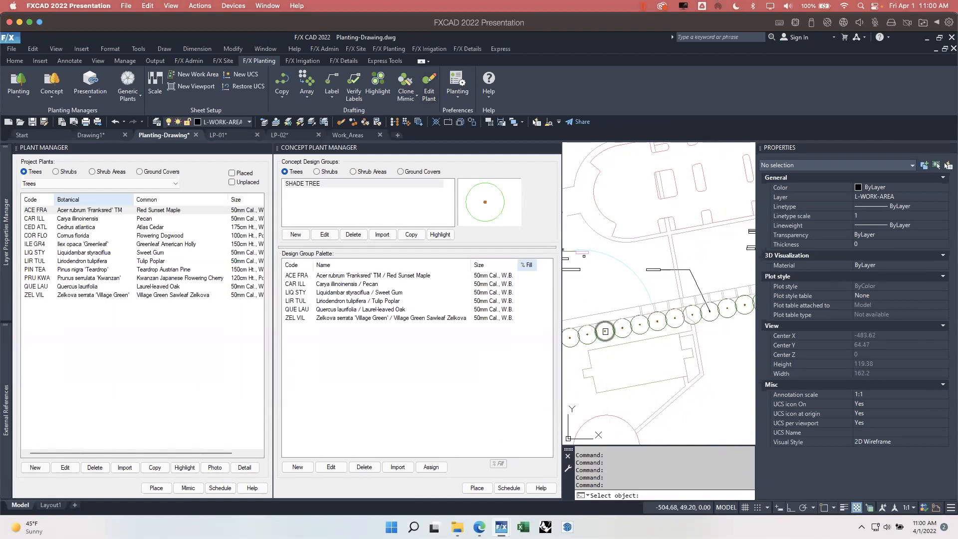
click(663, 375)
click(426, 380)
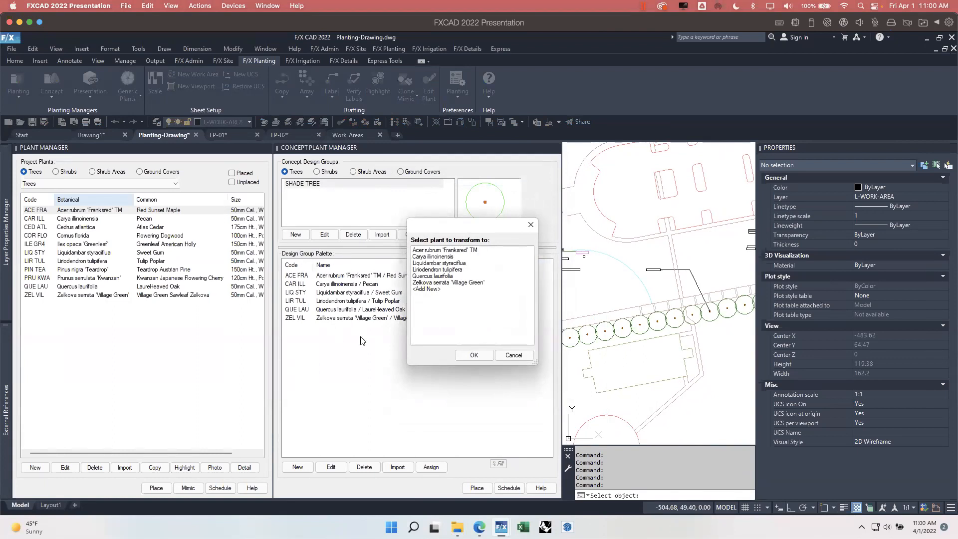
click(431, 283)
click(476, 355)
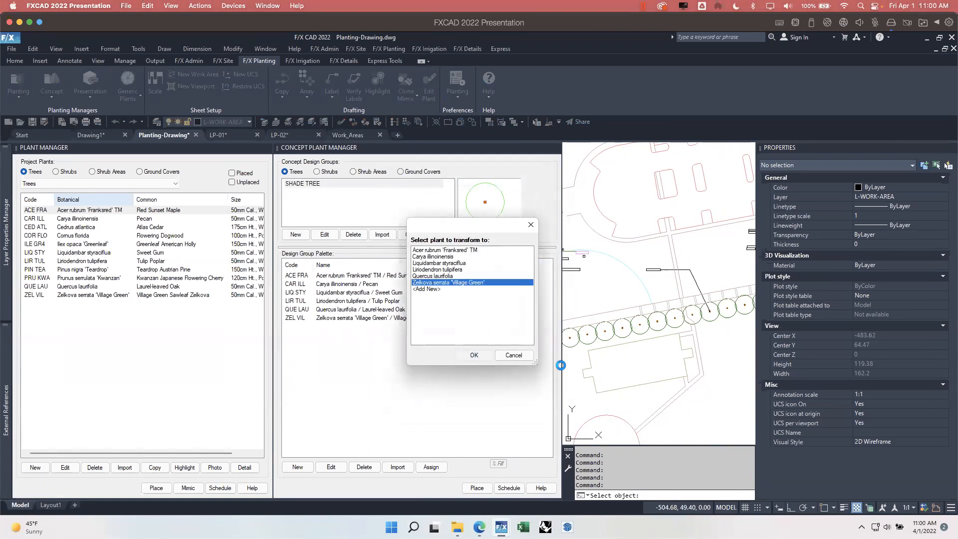
Transform the three SHADE TREE symbols at each end of the tree row into the chosen Zelkova, and end the edit command
click(572, 339)
click(588, 335)
click(605, 331)
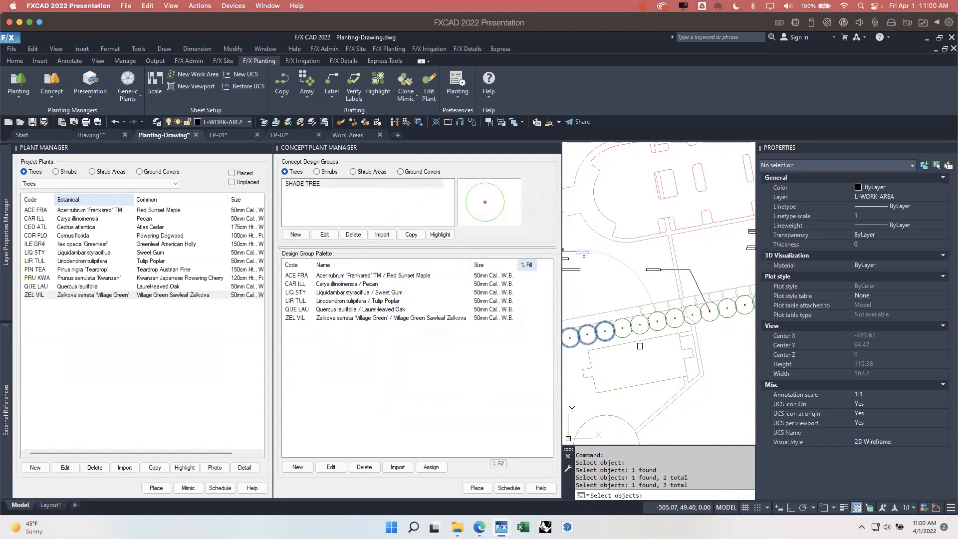
middle_drag(640, 346, 574, 373)
click(711, 326)
click(713, 326)
click(731, 323)
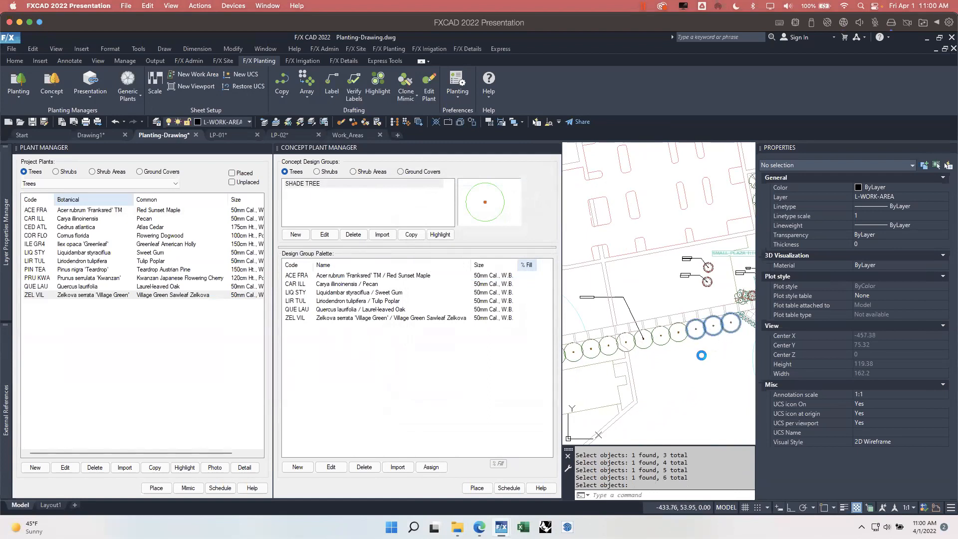
right_click(701, 355)
click(460, 425)
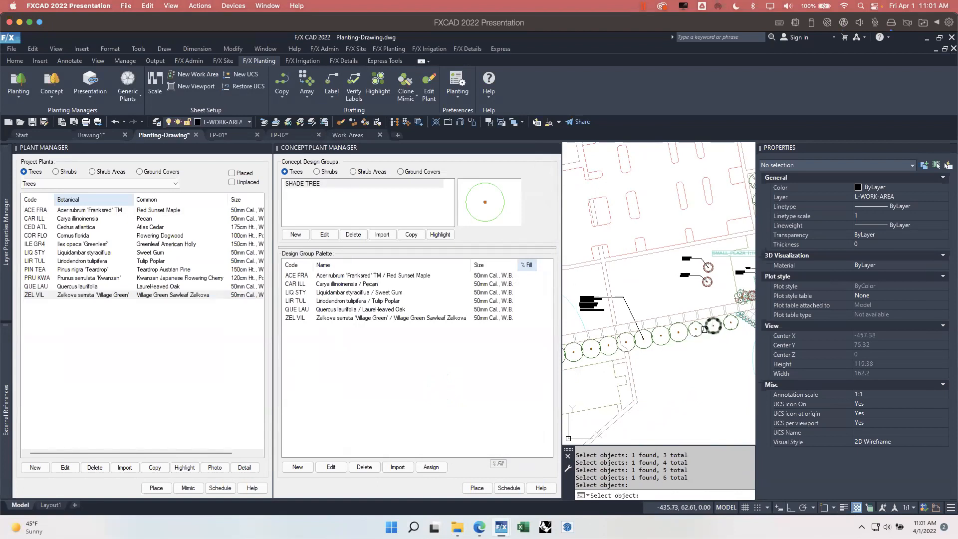
scroll(692, 333, up, 1)
key(Return)
scroll(692, 333, up, 1)
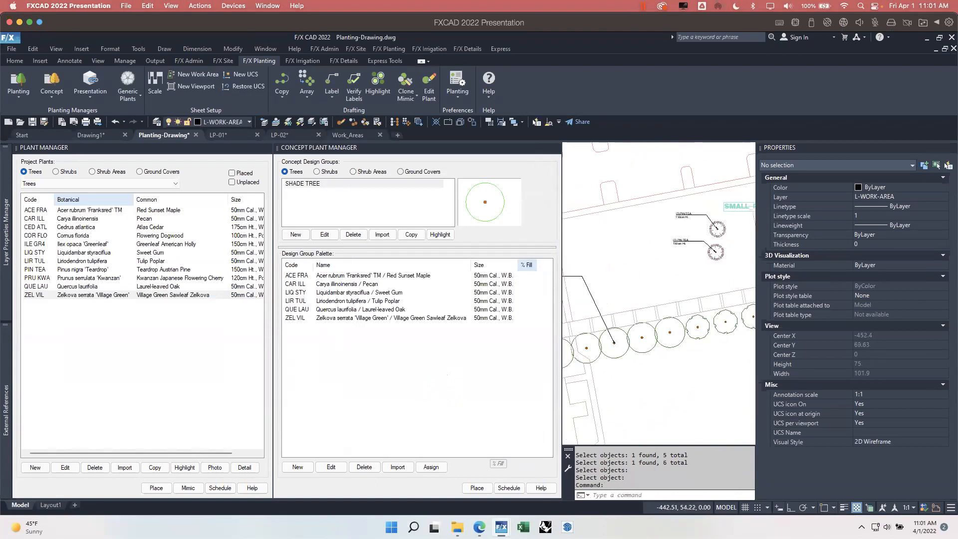
scroll(646, 348, down, 4)
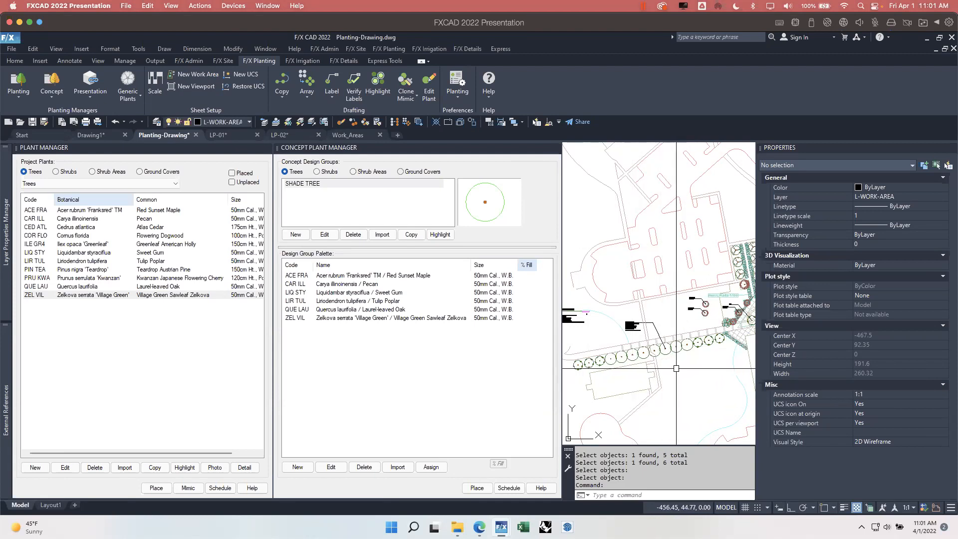
Show the Shrub Areas in both the Concept Plant Manager and the Plant Manager, and examine the planted beds around the circular plaza
click(367, 173)
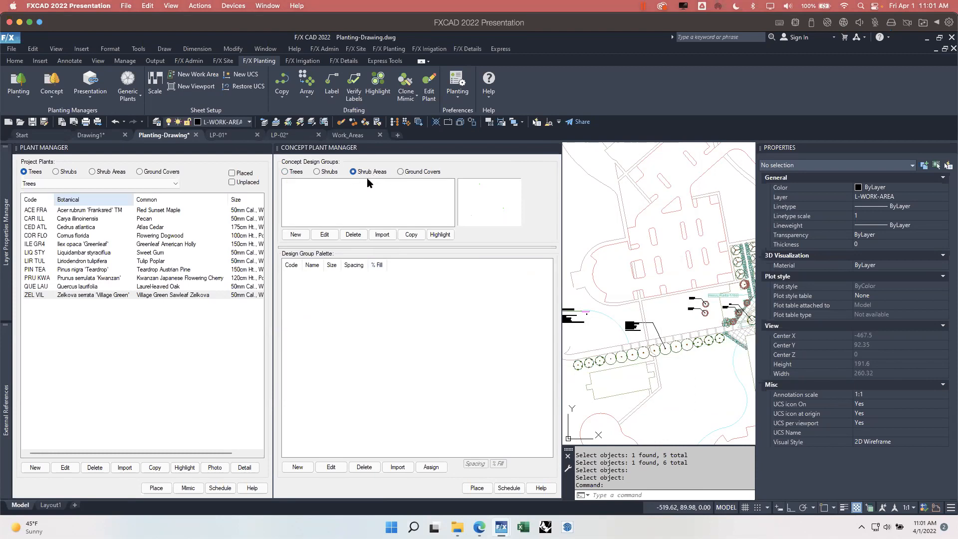
click(103, 172)
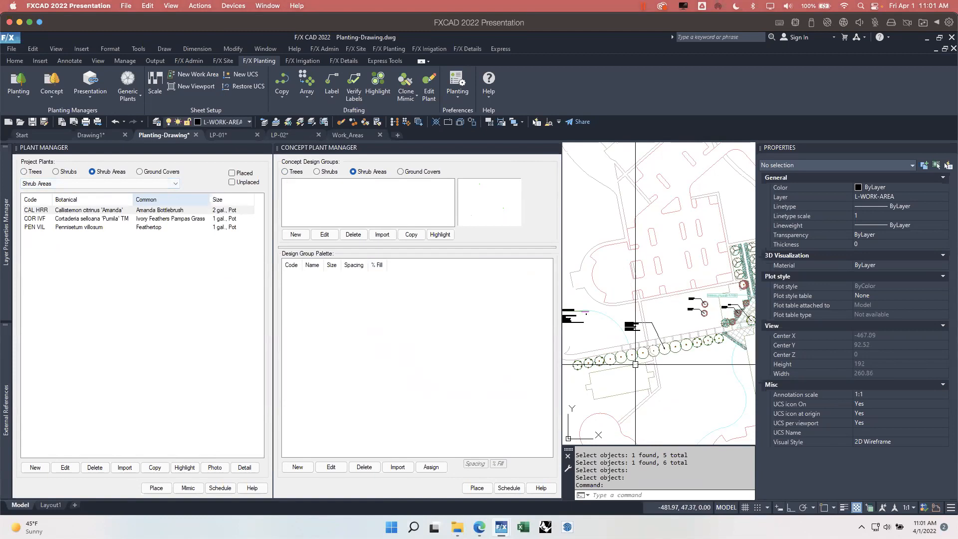
scroll(647, 374, up, 3)
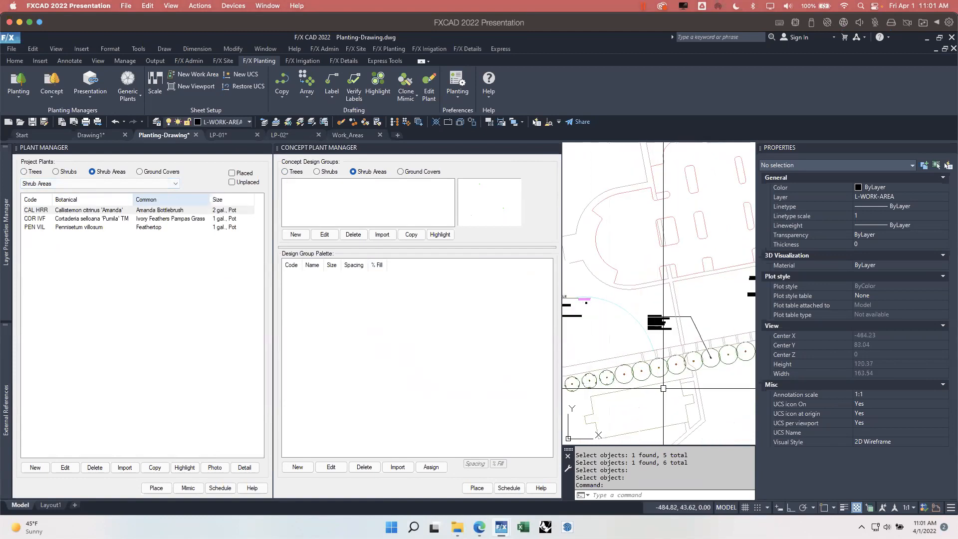
middle_drag(724, 357, 574, 344)
mouse_move(739, 254)
middle_down()
mouse_move(616, 240)
mouse_move(626, 288)
middle_up()
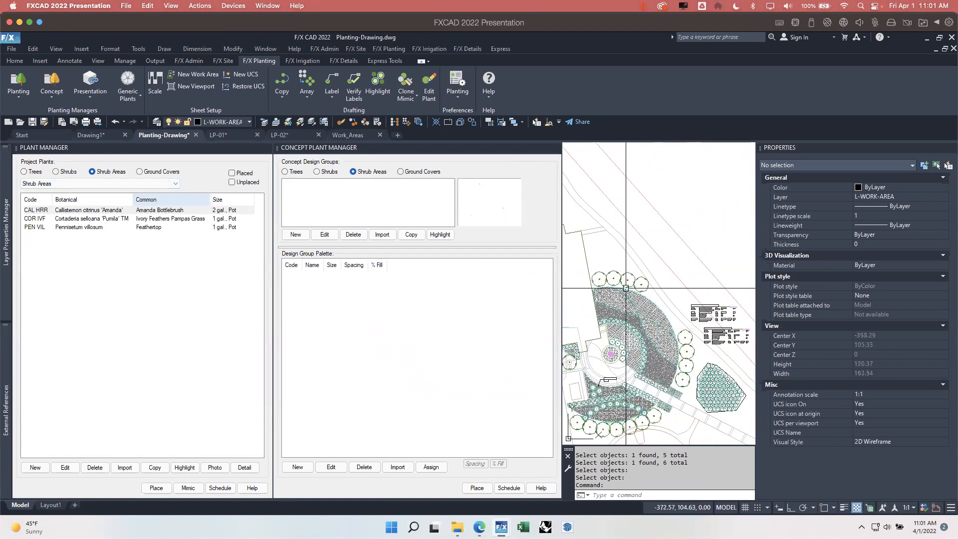
scroll(626, 292, up, 5)
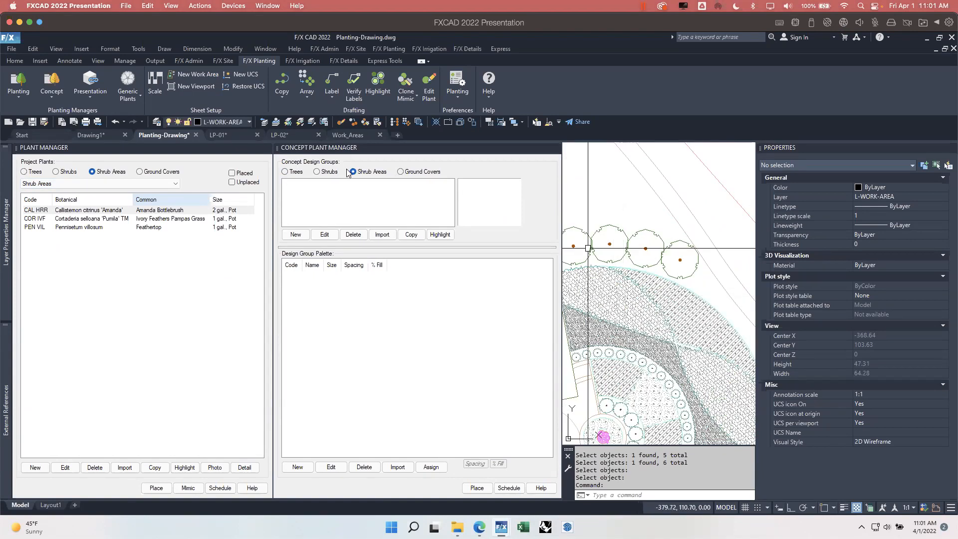
Close the Concept Plant Manager and the Plant Manager to give the drawing the full width
click(491, 94)
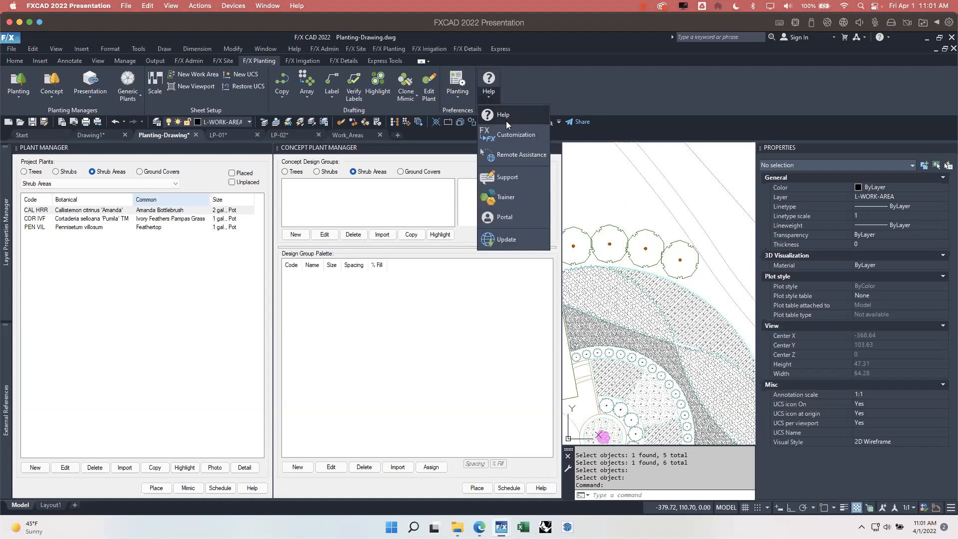
click(646, 99)
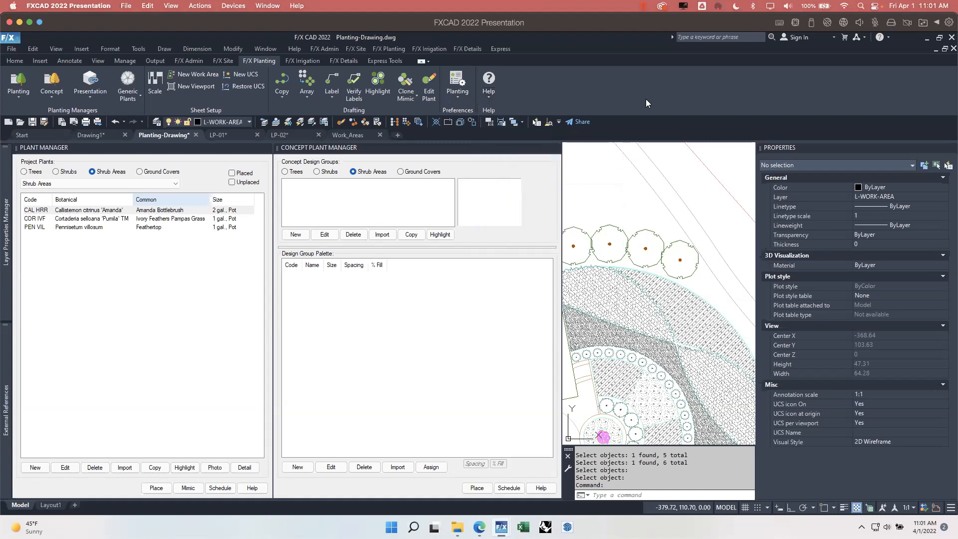
click(558, 148)
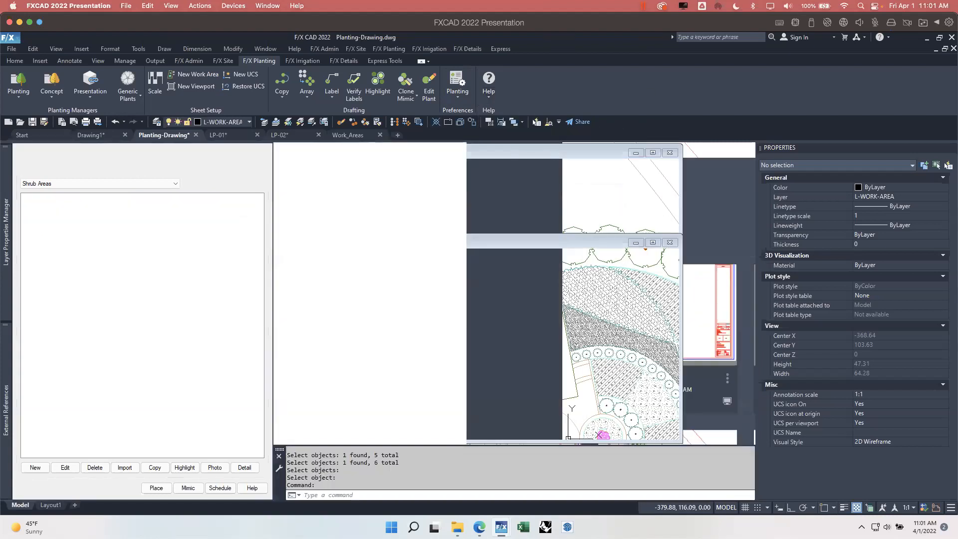
click(268, 149)
scroll(400, 271, down, 2)
middle_drag(385, 310, 597, 190)
mouse_move(414, 323)
middle_down()
mouse_move(577, 250)
mouse_move(573, 299)
middle_up()
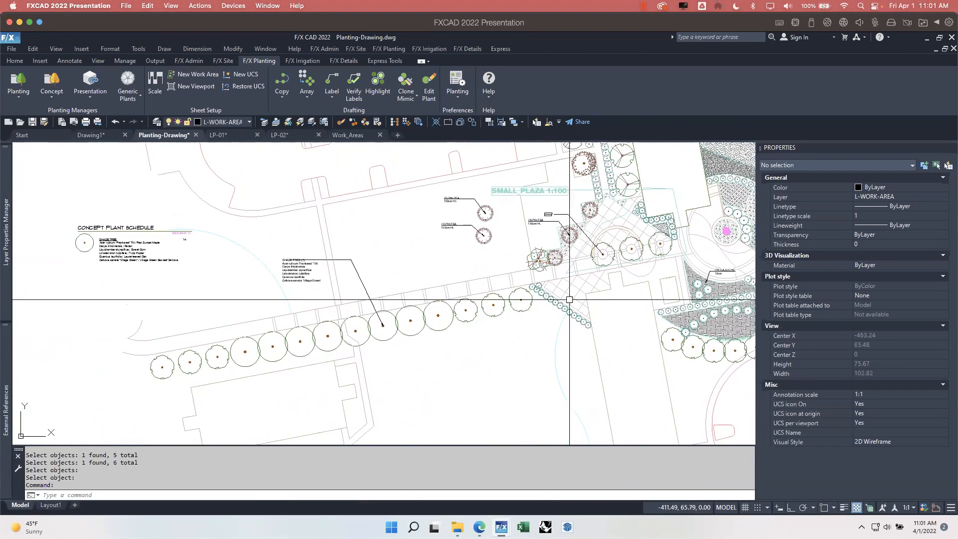
Try to bring up the library of Generic Plant Symbols
click(131, 96)
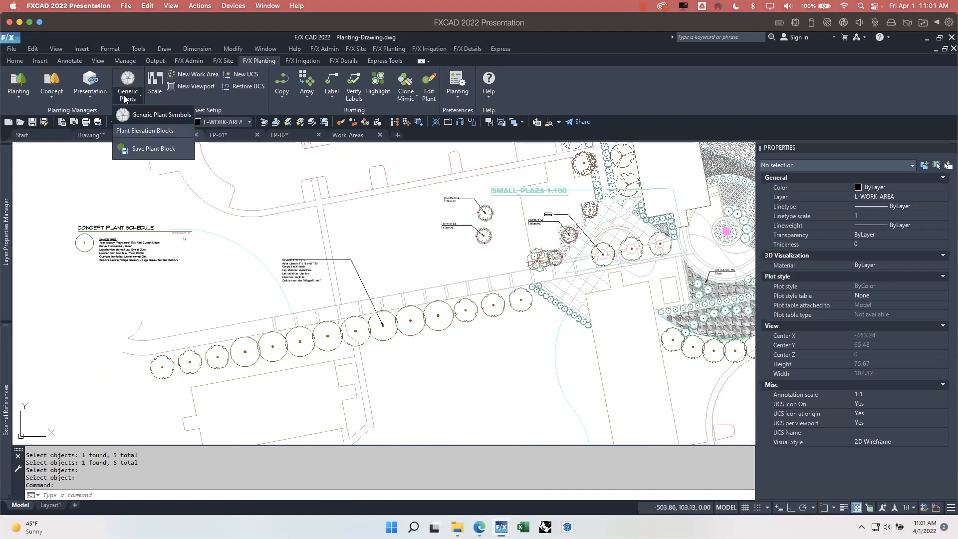
click(137, 114)
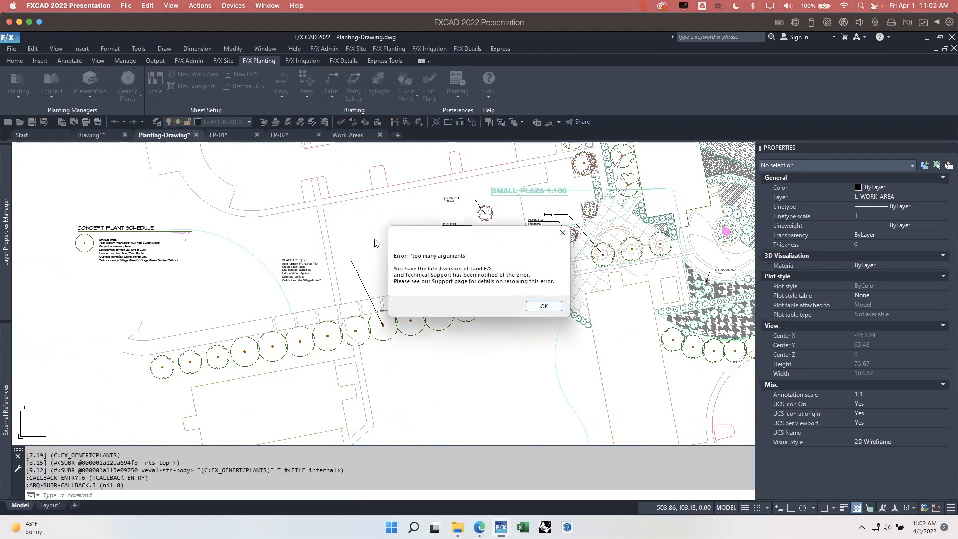
click(552, 307)
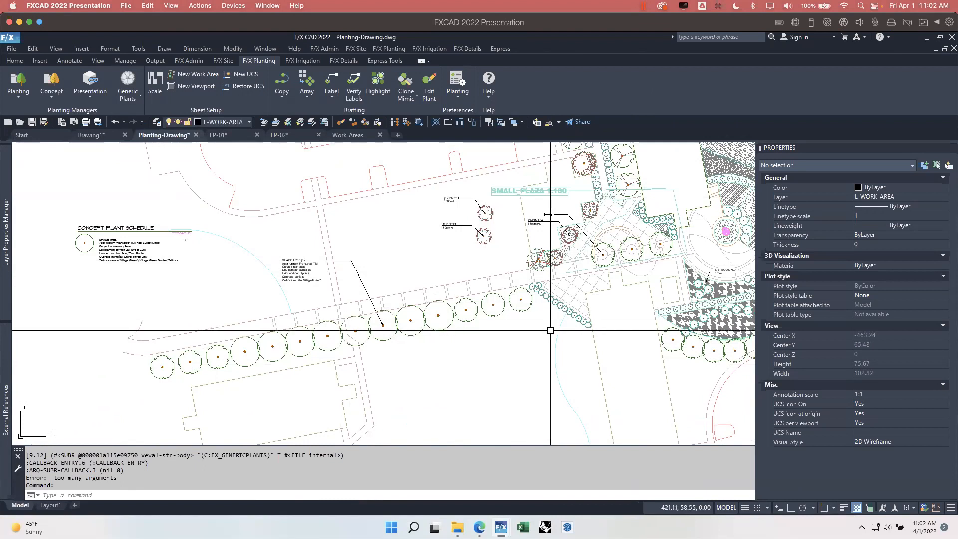
middle_drag(626, 299, 475, 292)
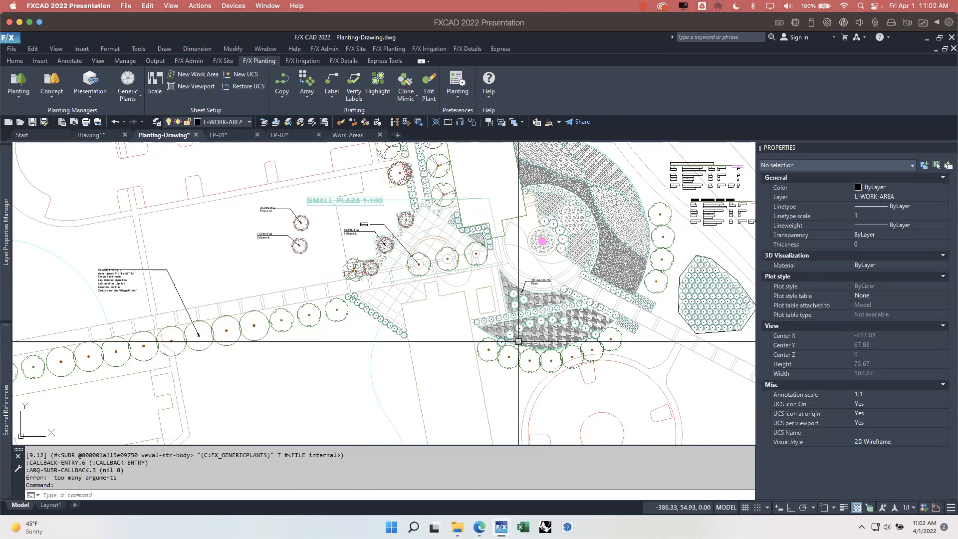
click(455, 354)
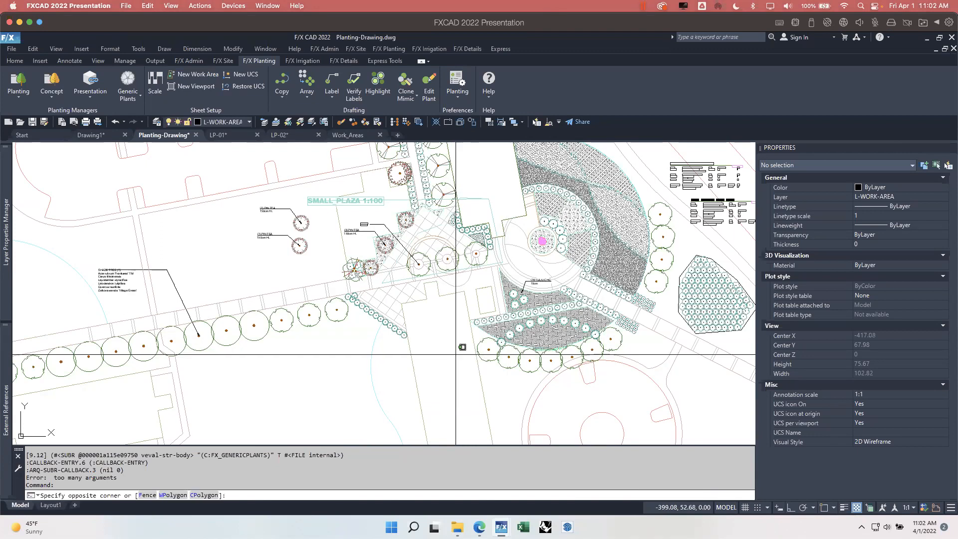
click(423, 306)
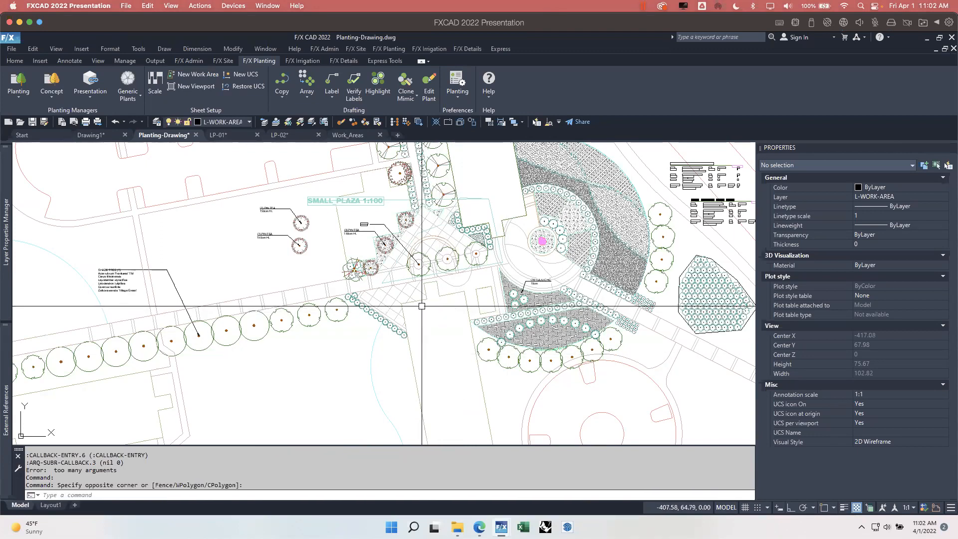